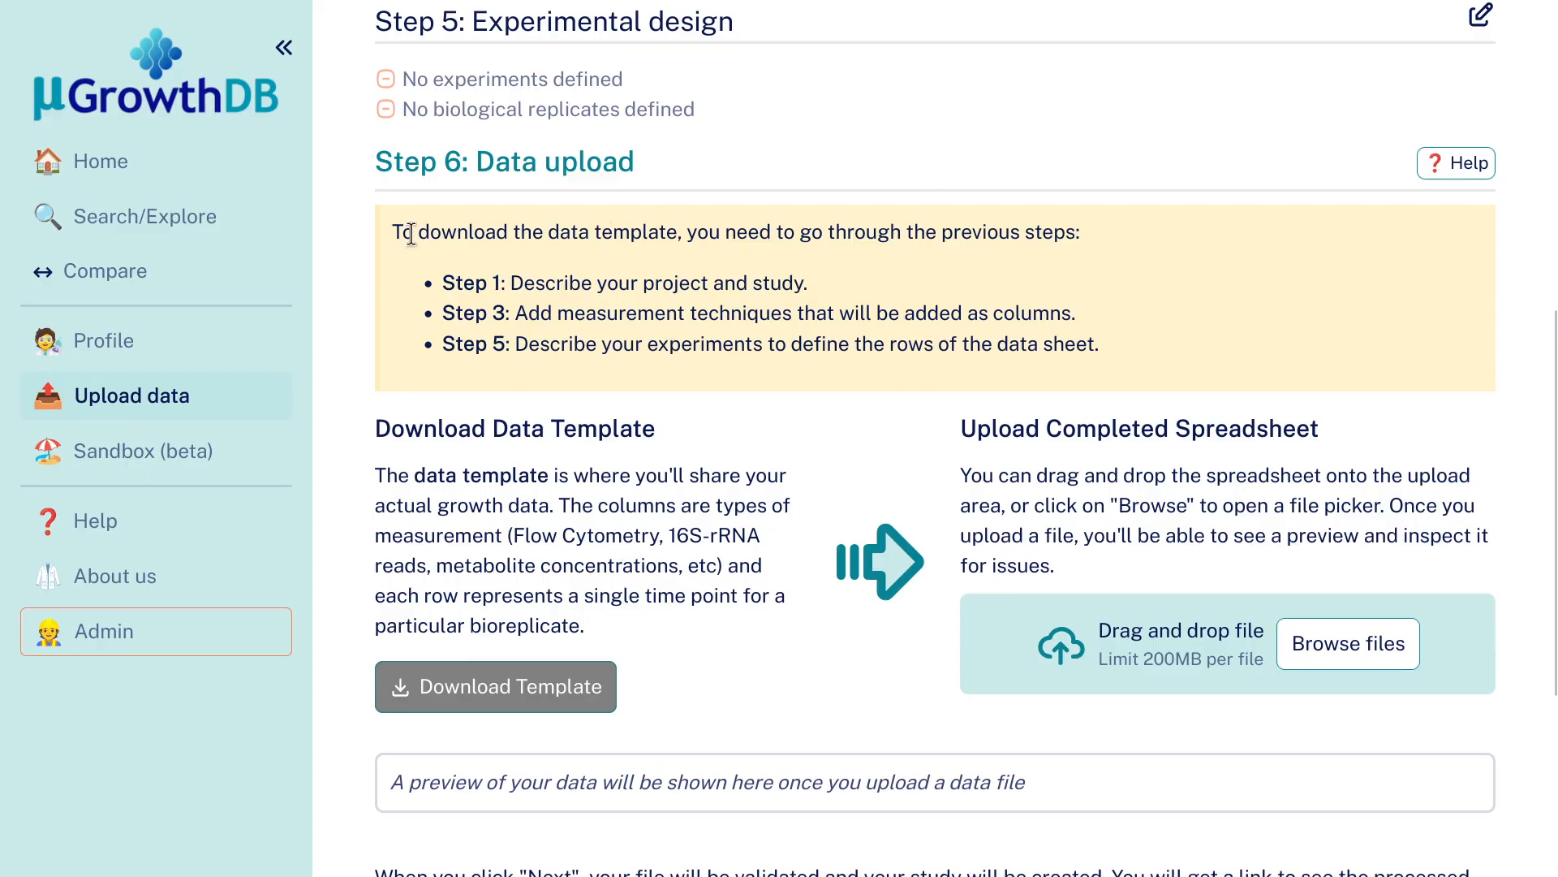
Read the prerequisites for downloading the data template and open the project and study information step.
drag(394, 231, 964, 306)
click(1025, 303)
scroll(598, 338, up, 8)
click(620, 161)
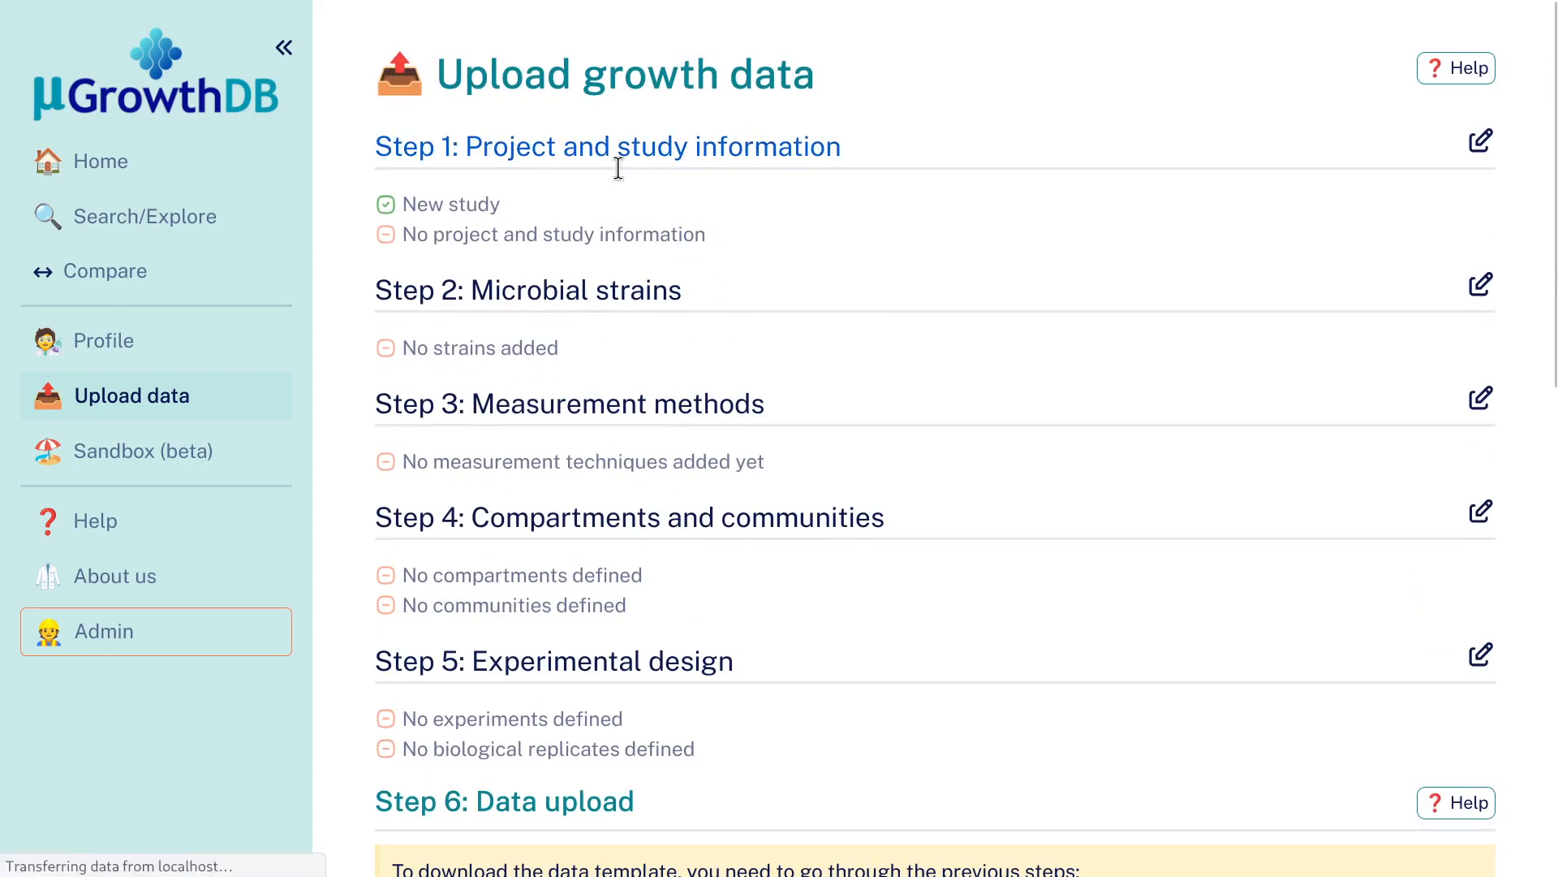
Name the study "Test study 1" and the new project "Test project 1".
scroll(655, 378, down, 3)
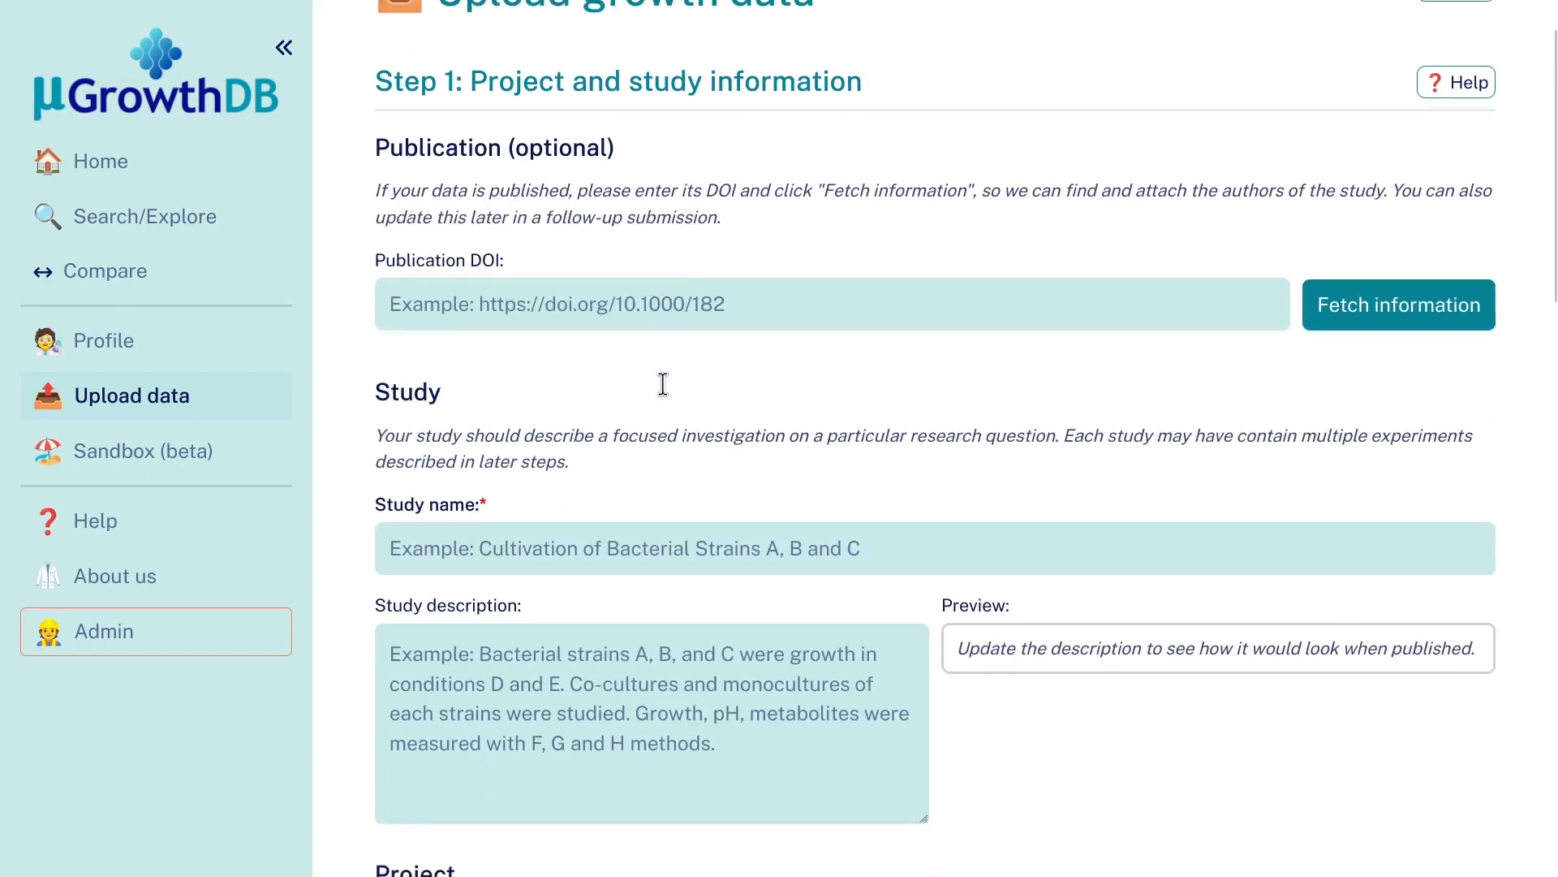
click(653, 355)
text(Test study 1)
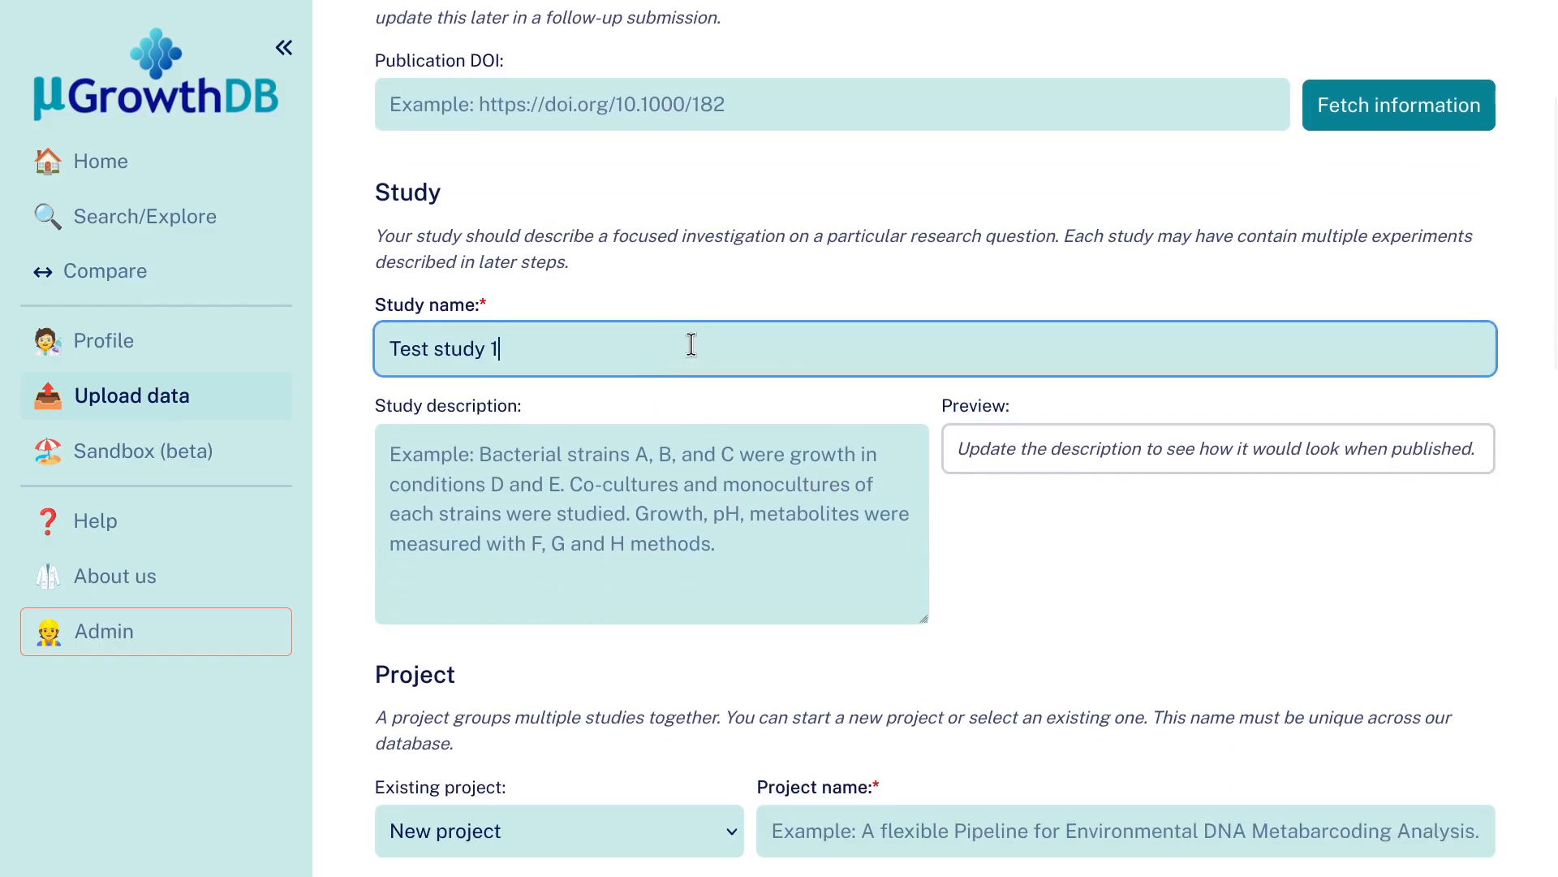
scroll(691, 345, down, 3)
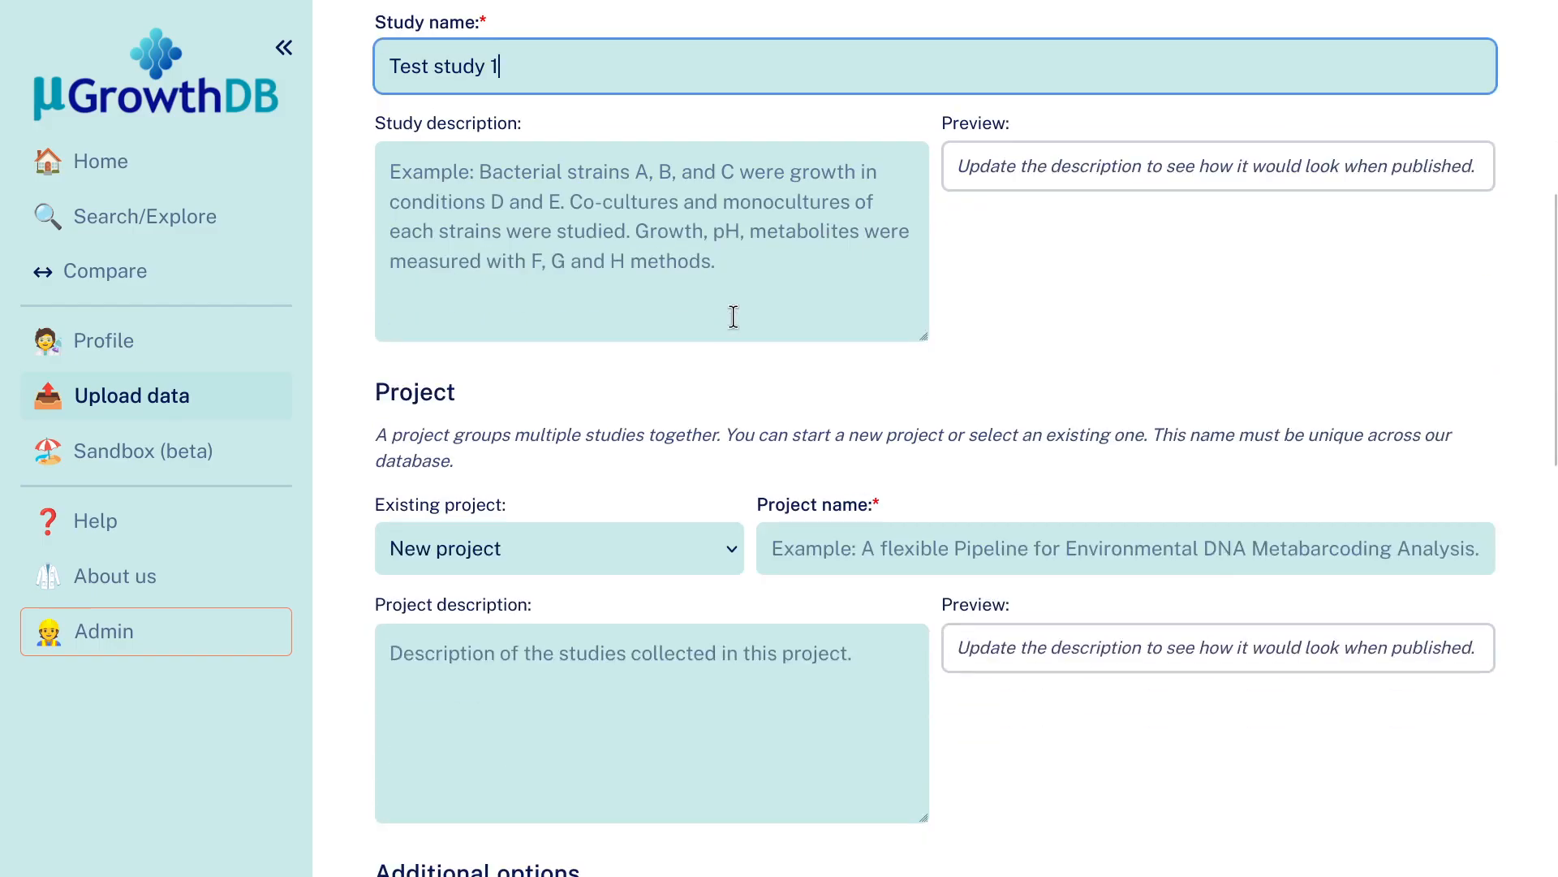
click(891, 532)
text(Test project 1)
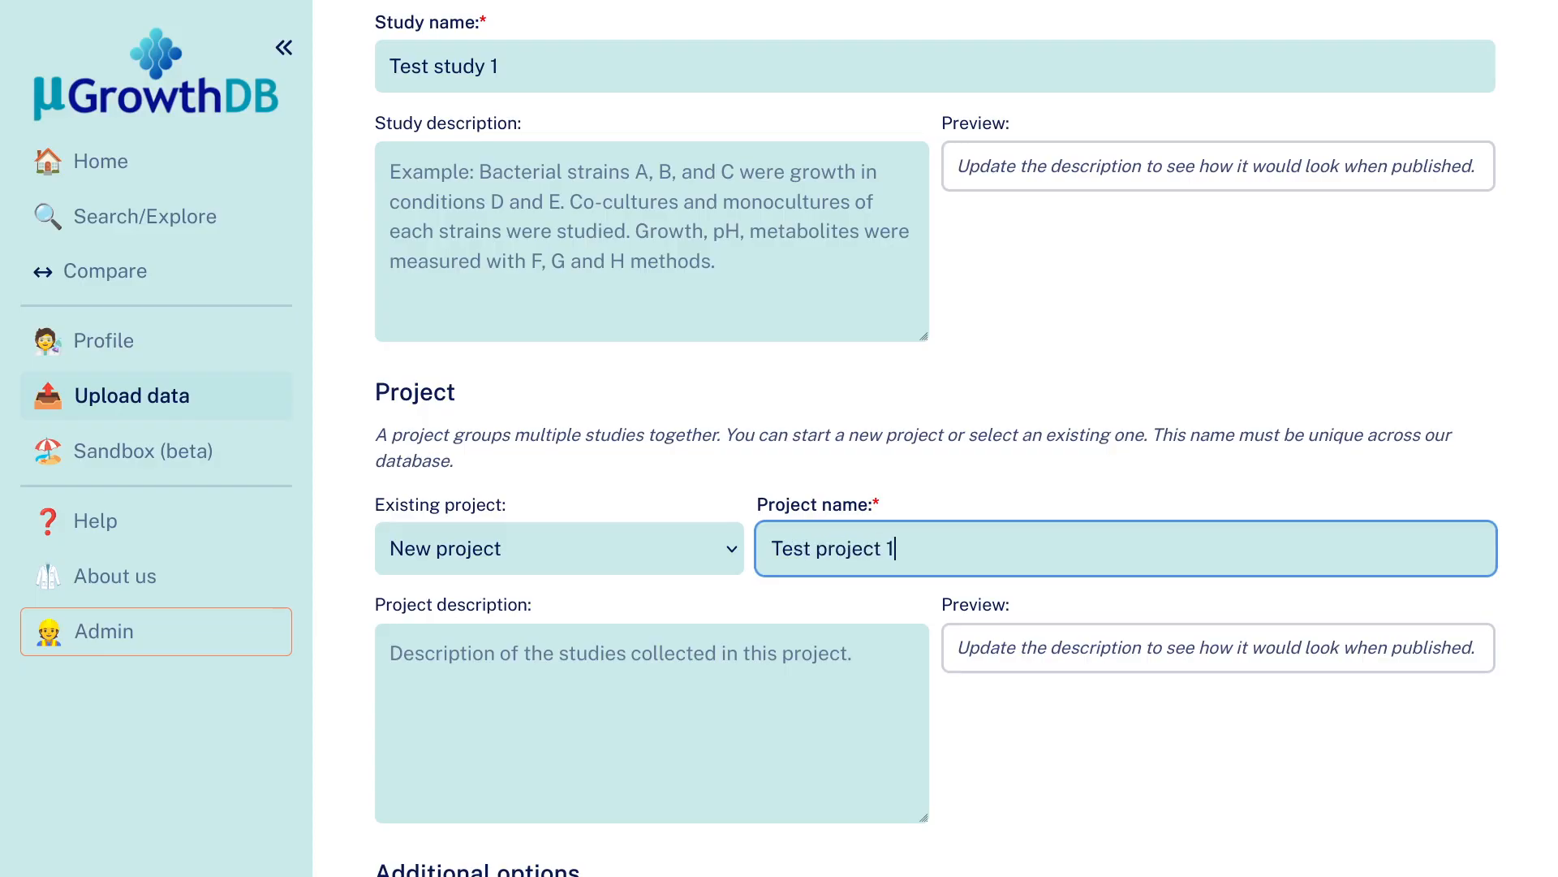
Reuse the study design from [SMGDB00000001] Synthetic human gut bacterial community and continue to the microbial strains step.
scroll(1033, 308, down, 5)
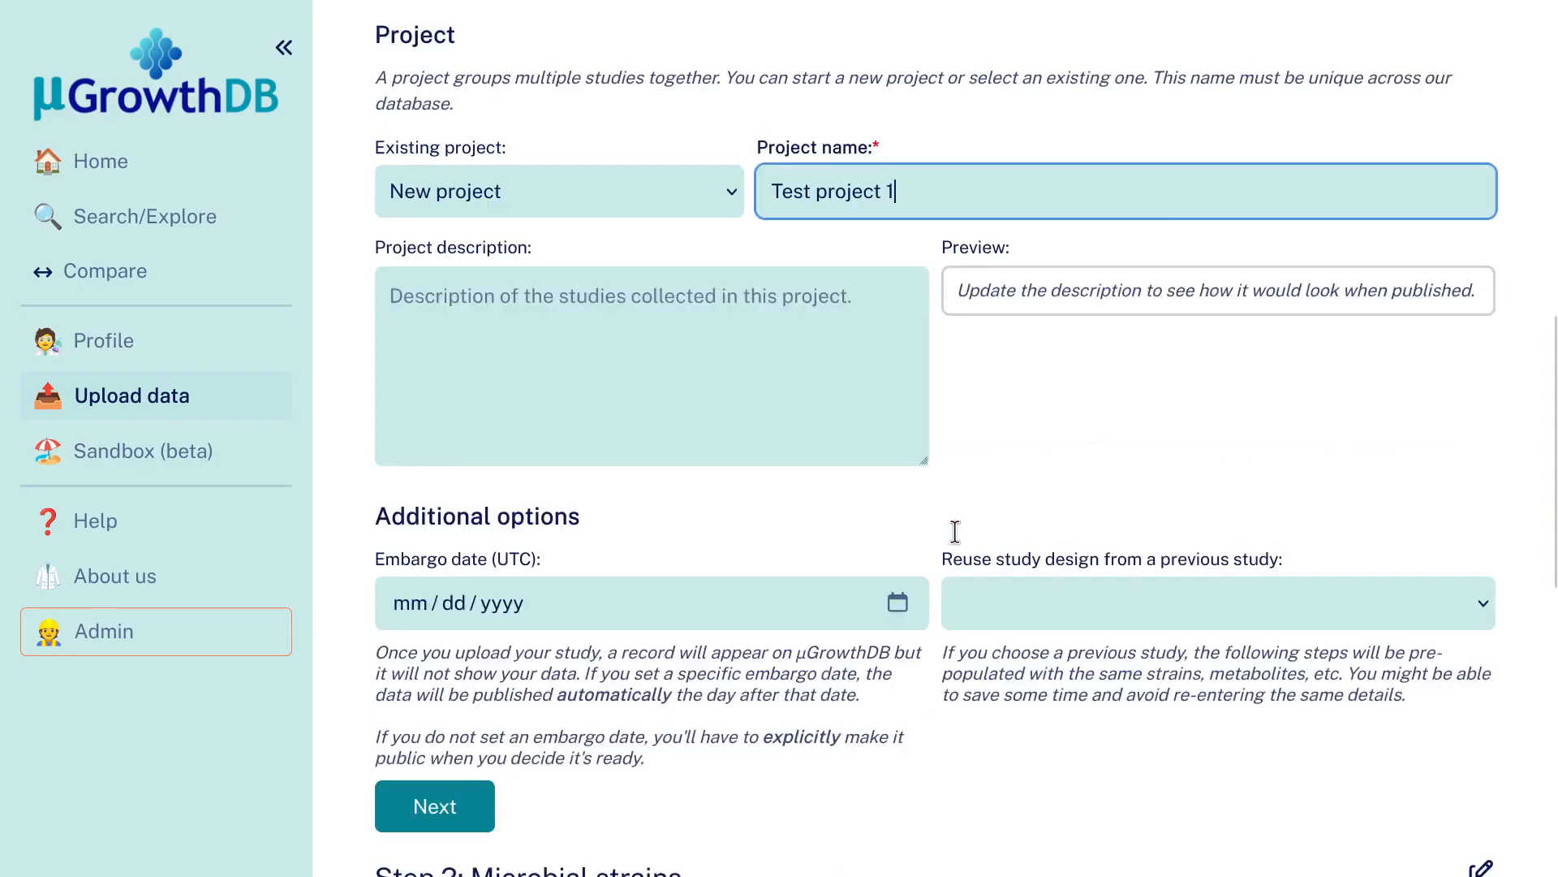
scroll(1083, 274, down, 2)
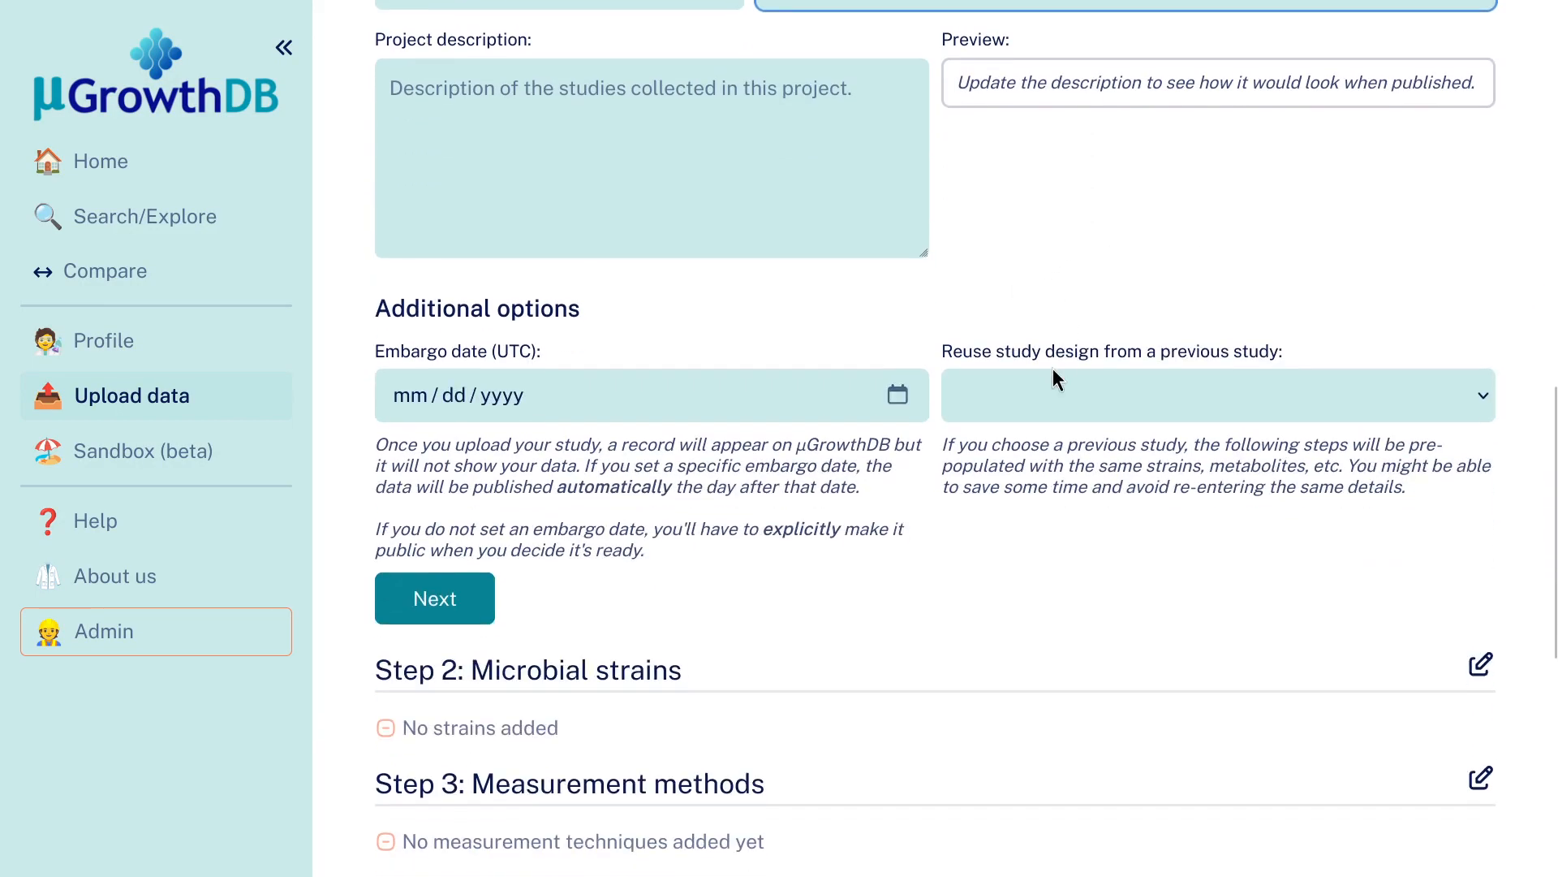
click(1052, 393)
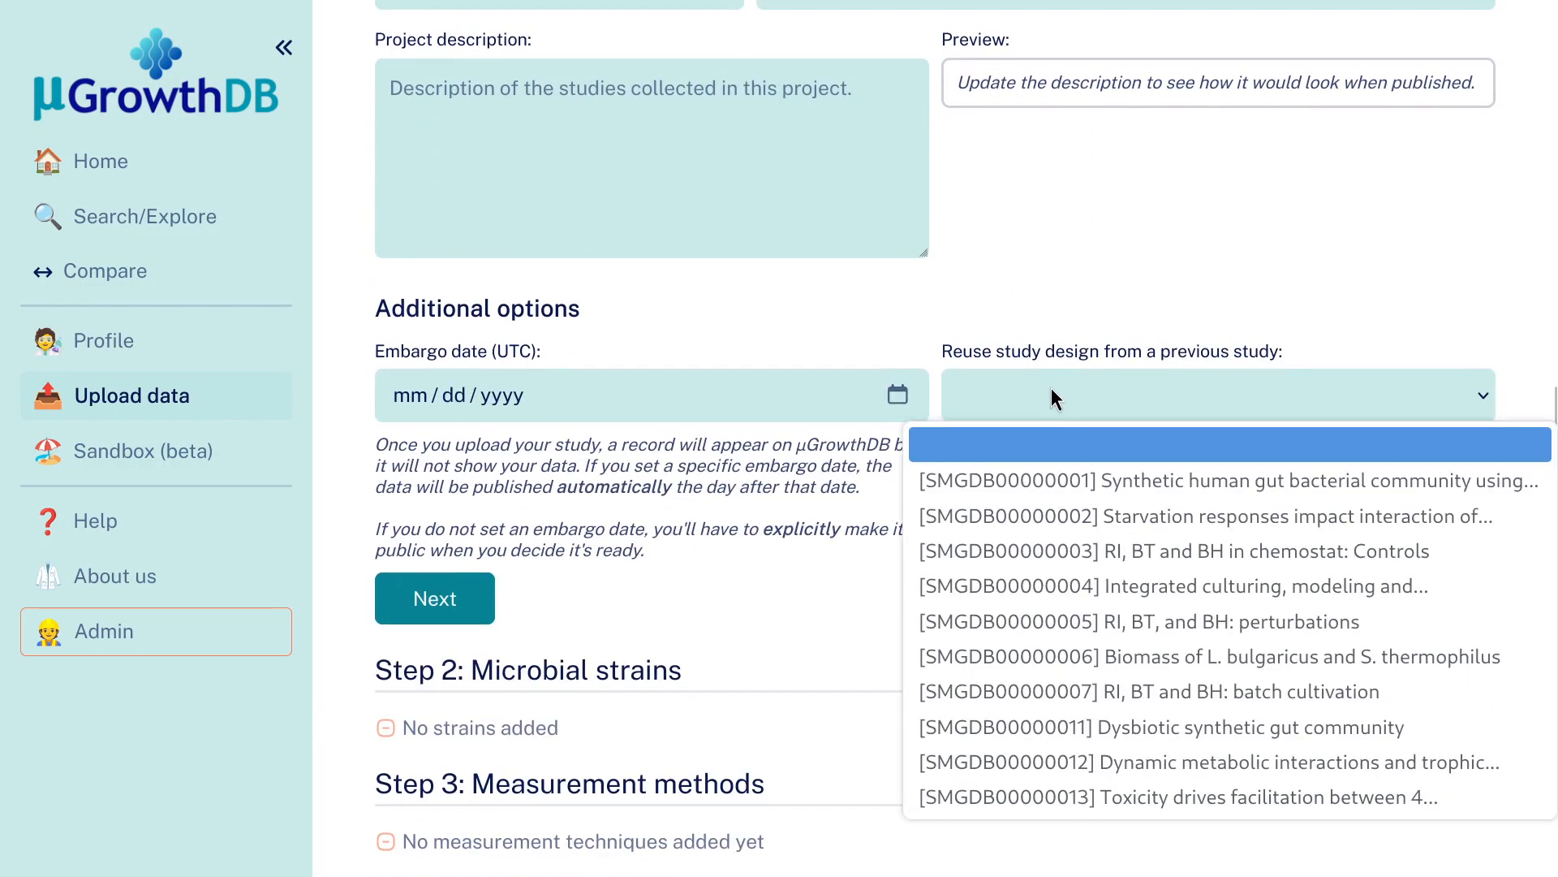
click(1155, 484)
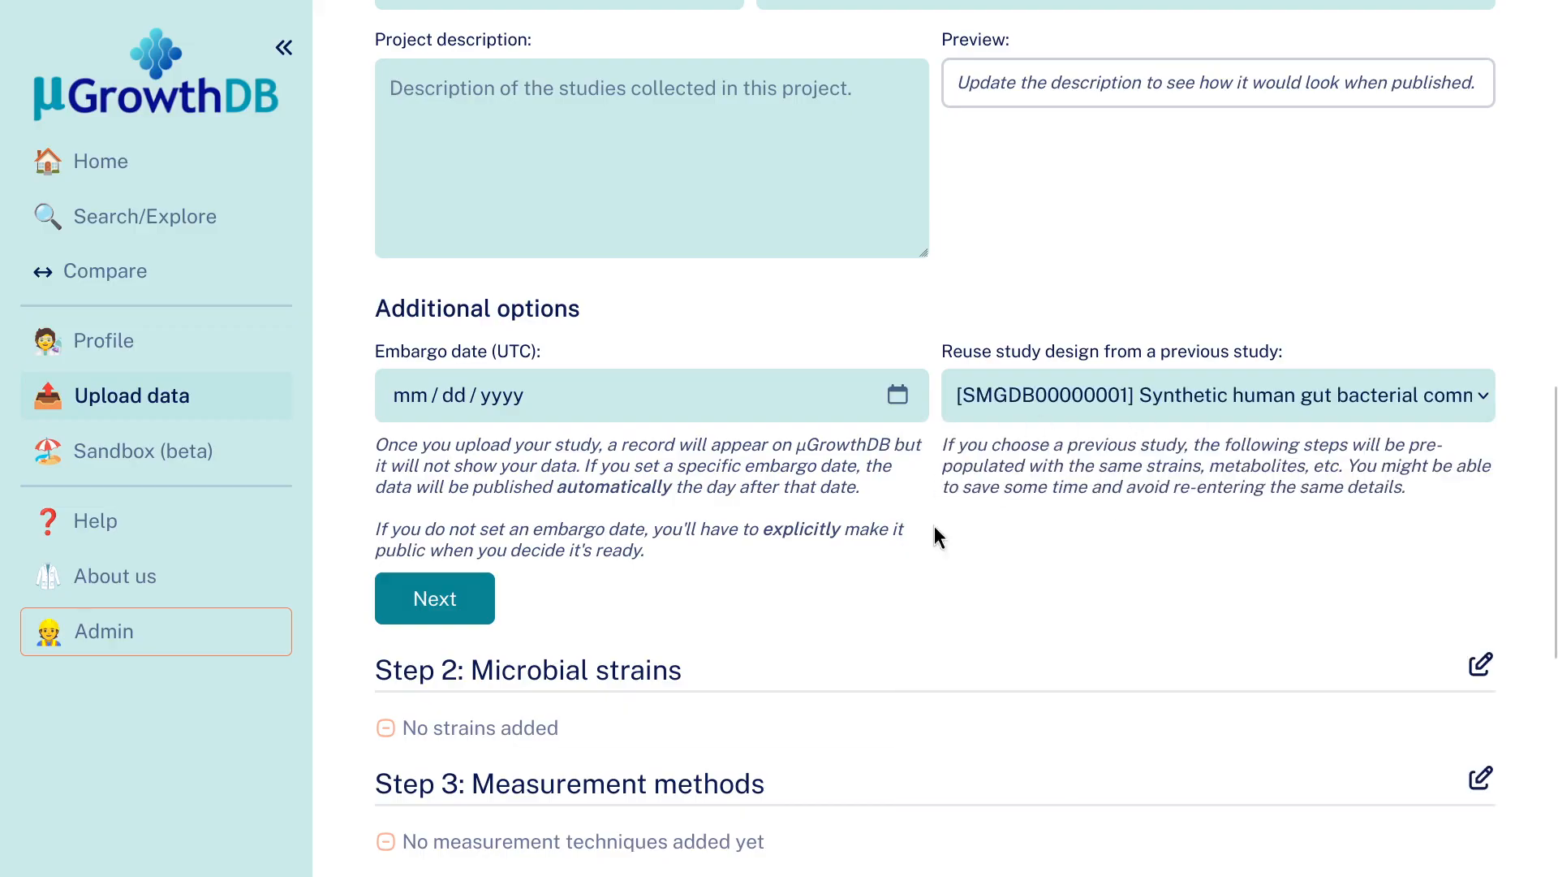
click(464, 607)
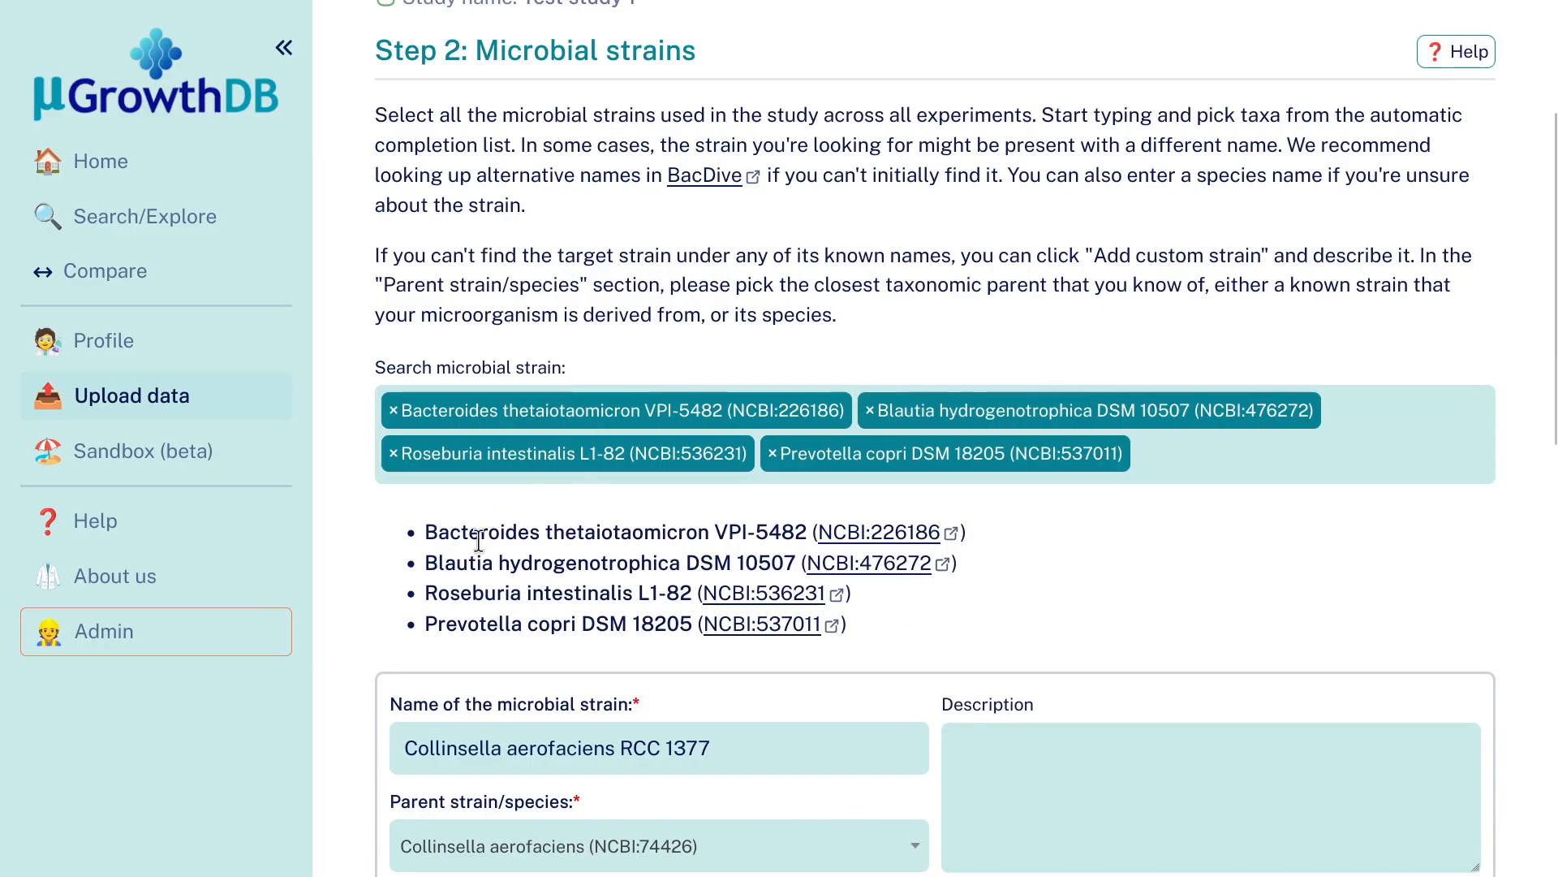
Review the prefilled microbial strains, including the custom strain, and open the measurement methods step.
scroll(487, 597, down, 2)
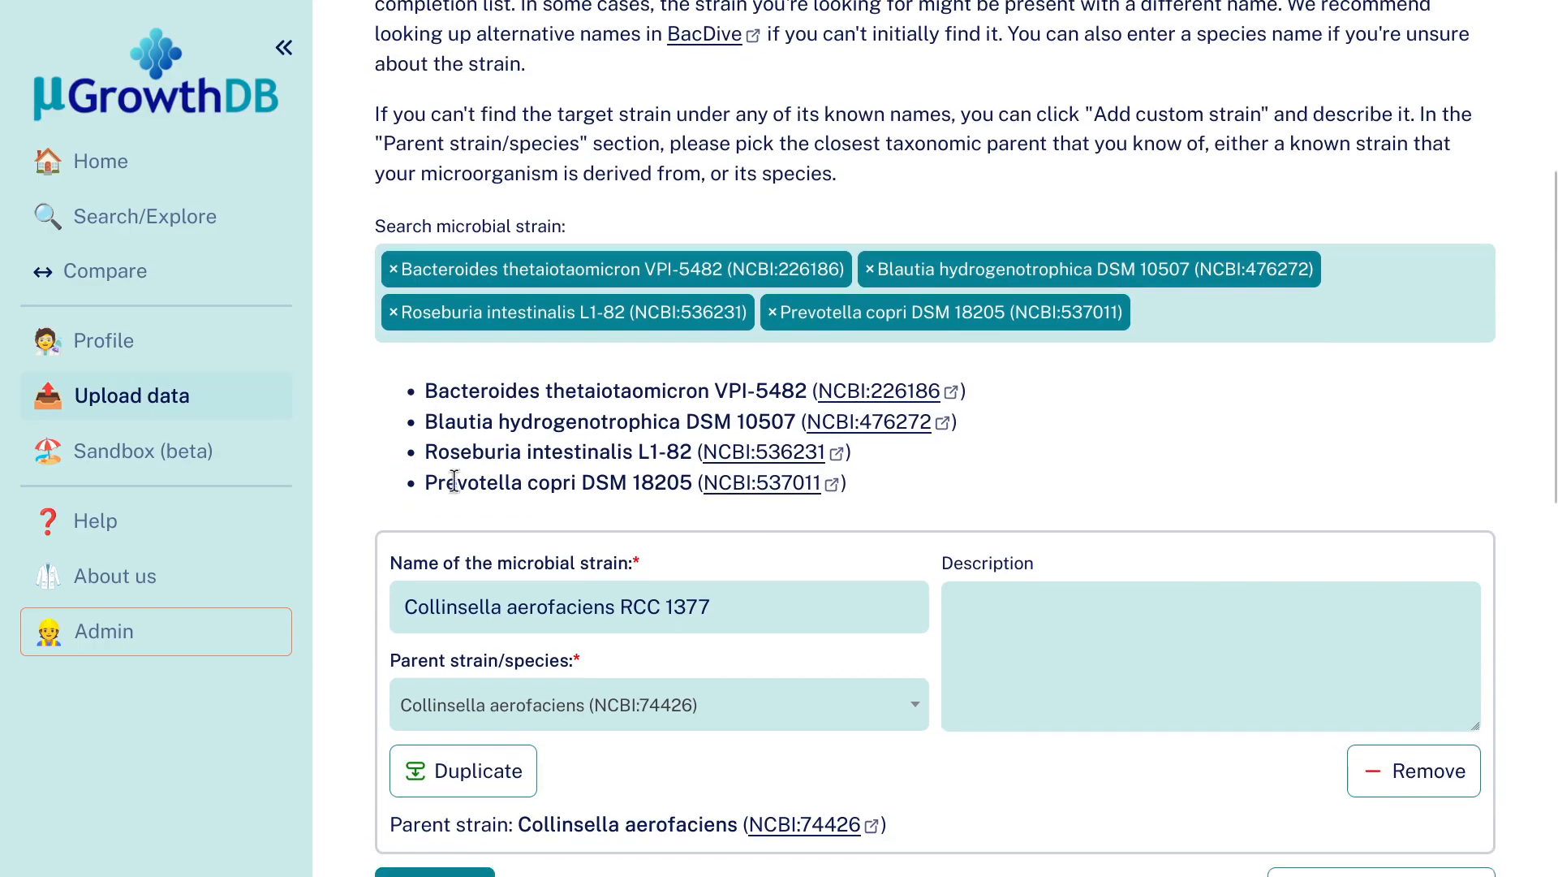
scroll(884, 495, down, 3)
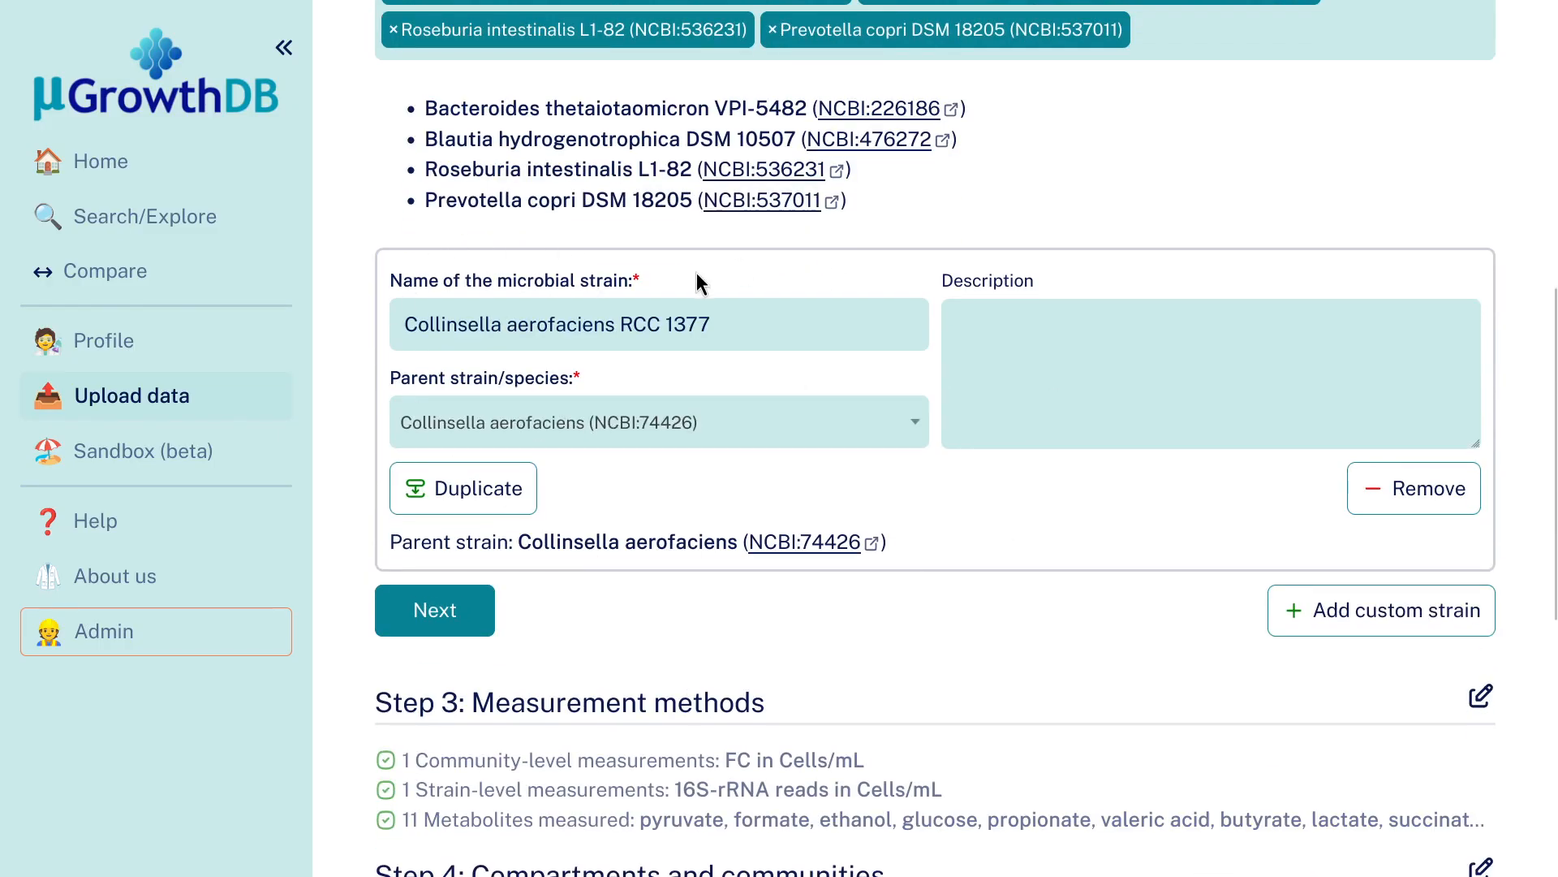
scroll(954, 467, down, 3)
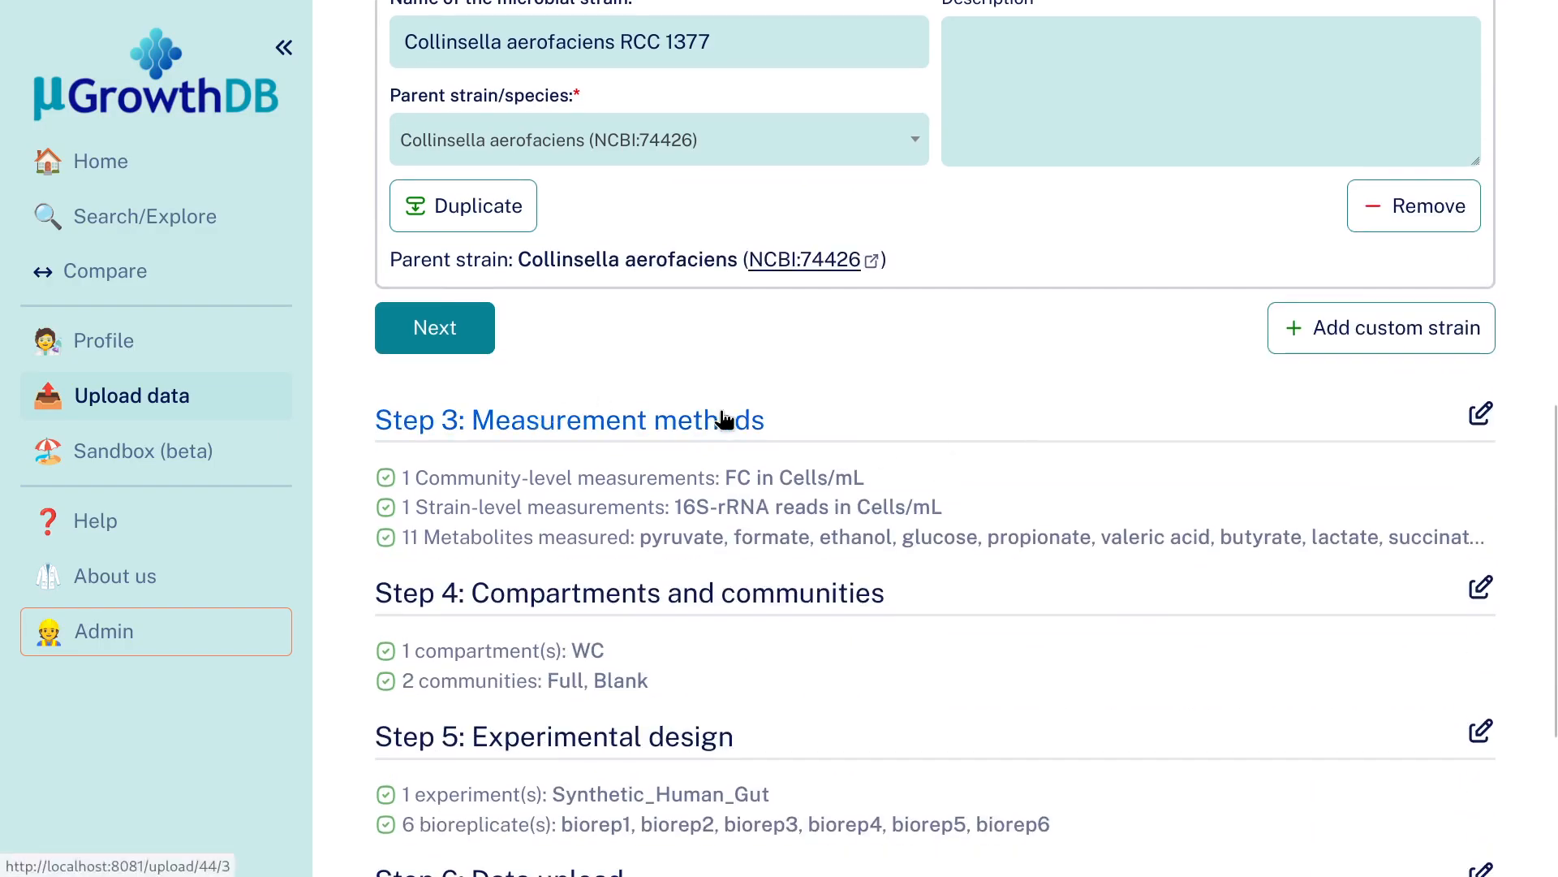
click(539, 422)
Examine the community-level flow cytometry measurement and its column in the data spreadsheet preview.
scroll(932, 412, down, 5)
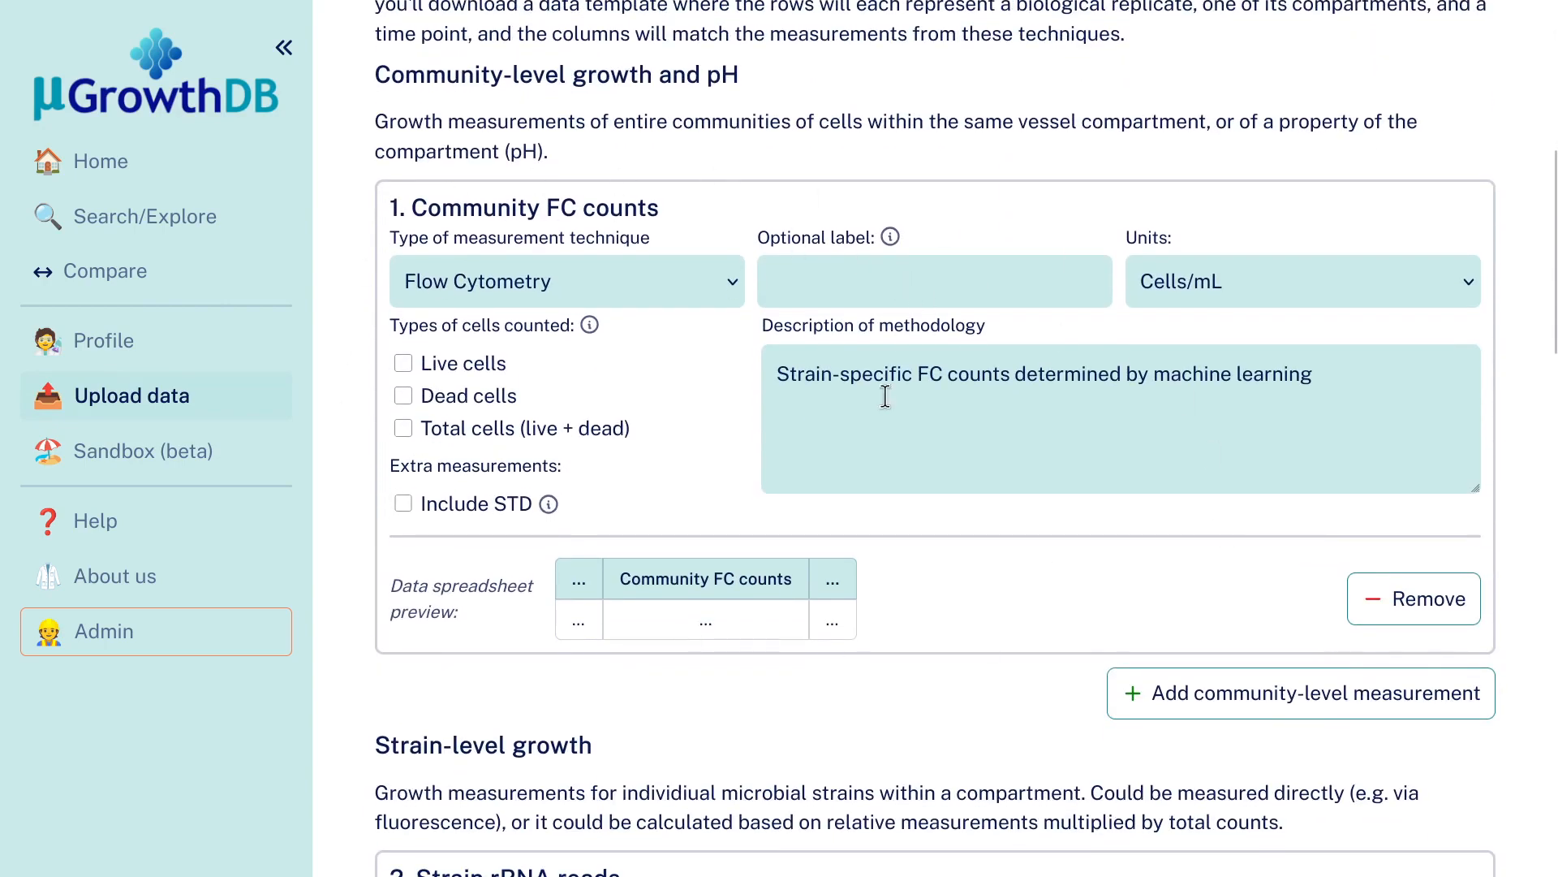
scroll(885, 397, down, 3)
scroll(887, 406, up, 2)
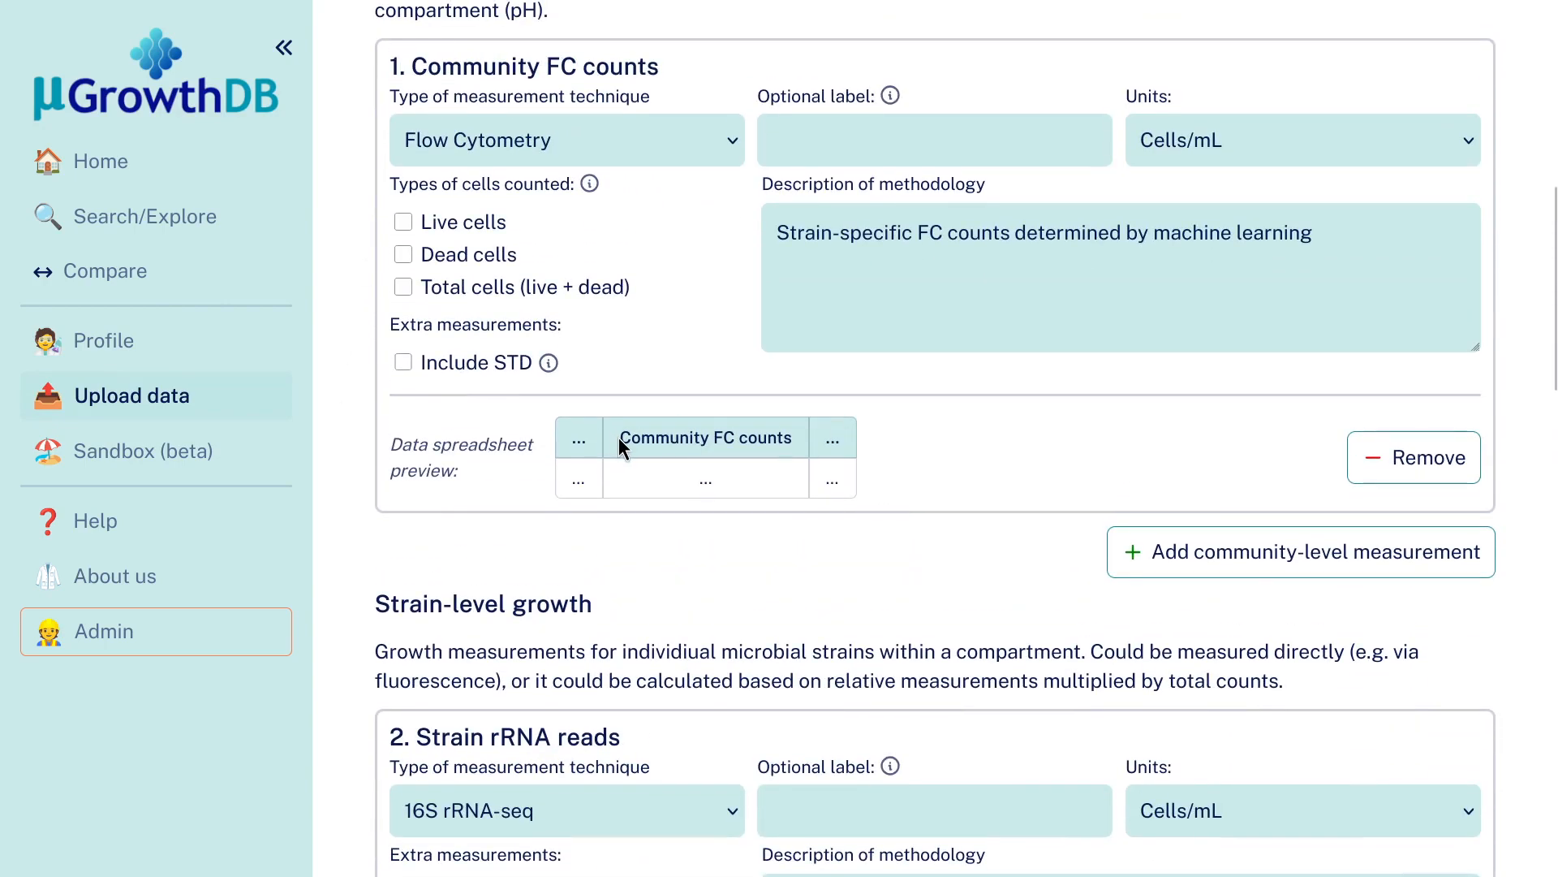
drag(619, 436, 785, 437)
click(796, 437)
Look through the available technique types for the strain-level rRNA reads measurement, keeping 16S rRNA-seq.
scroll(903, 460, down, 5)
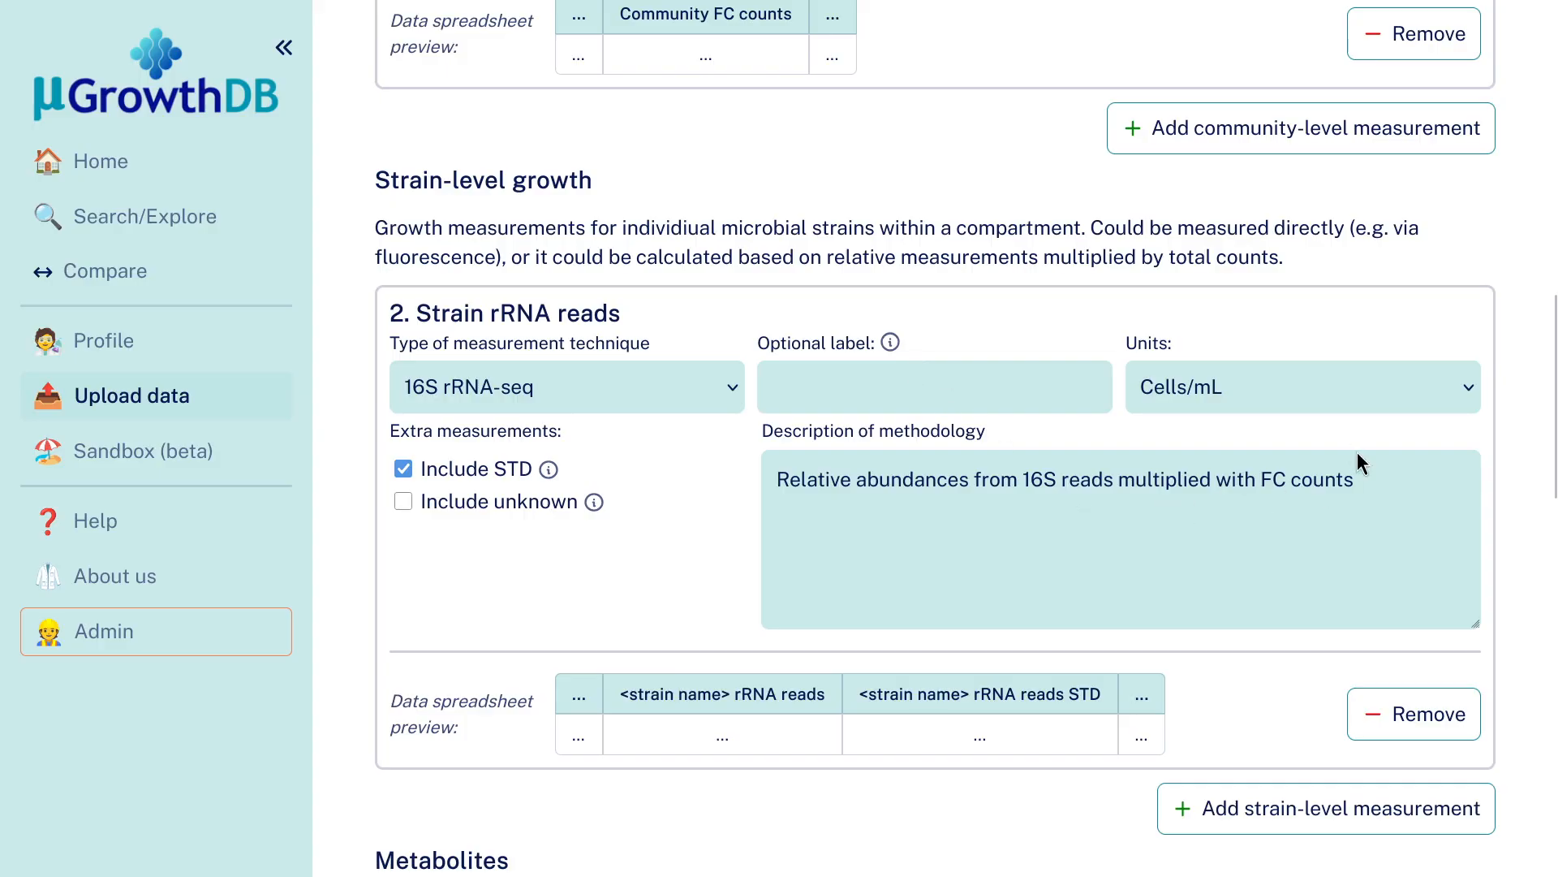
click(709, 387)
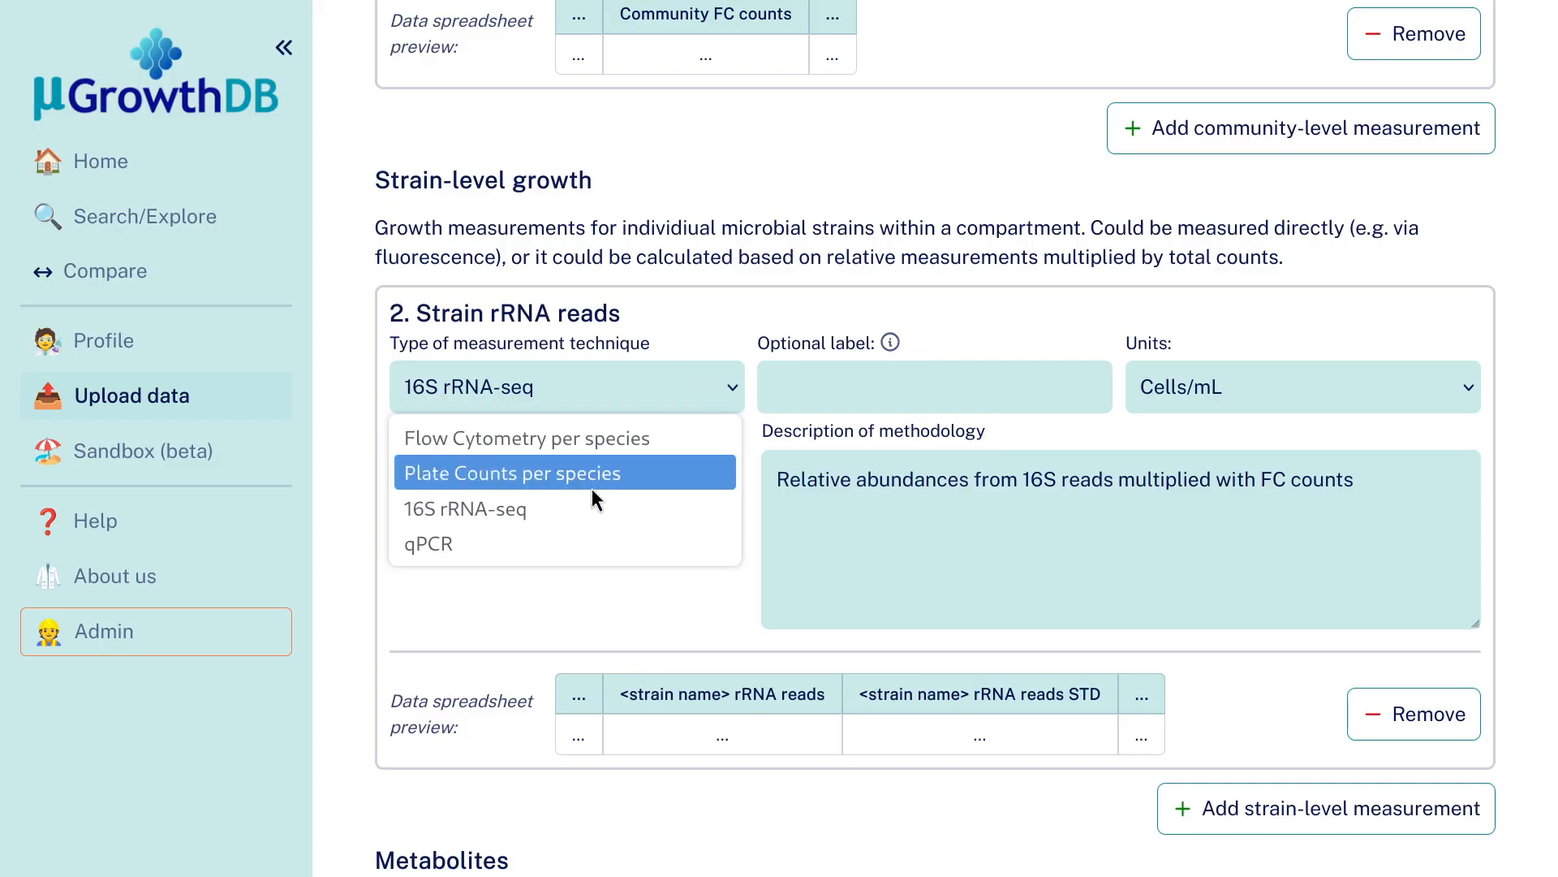
click(689, 247)
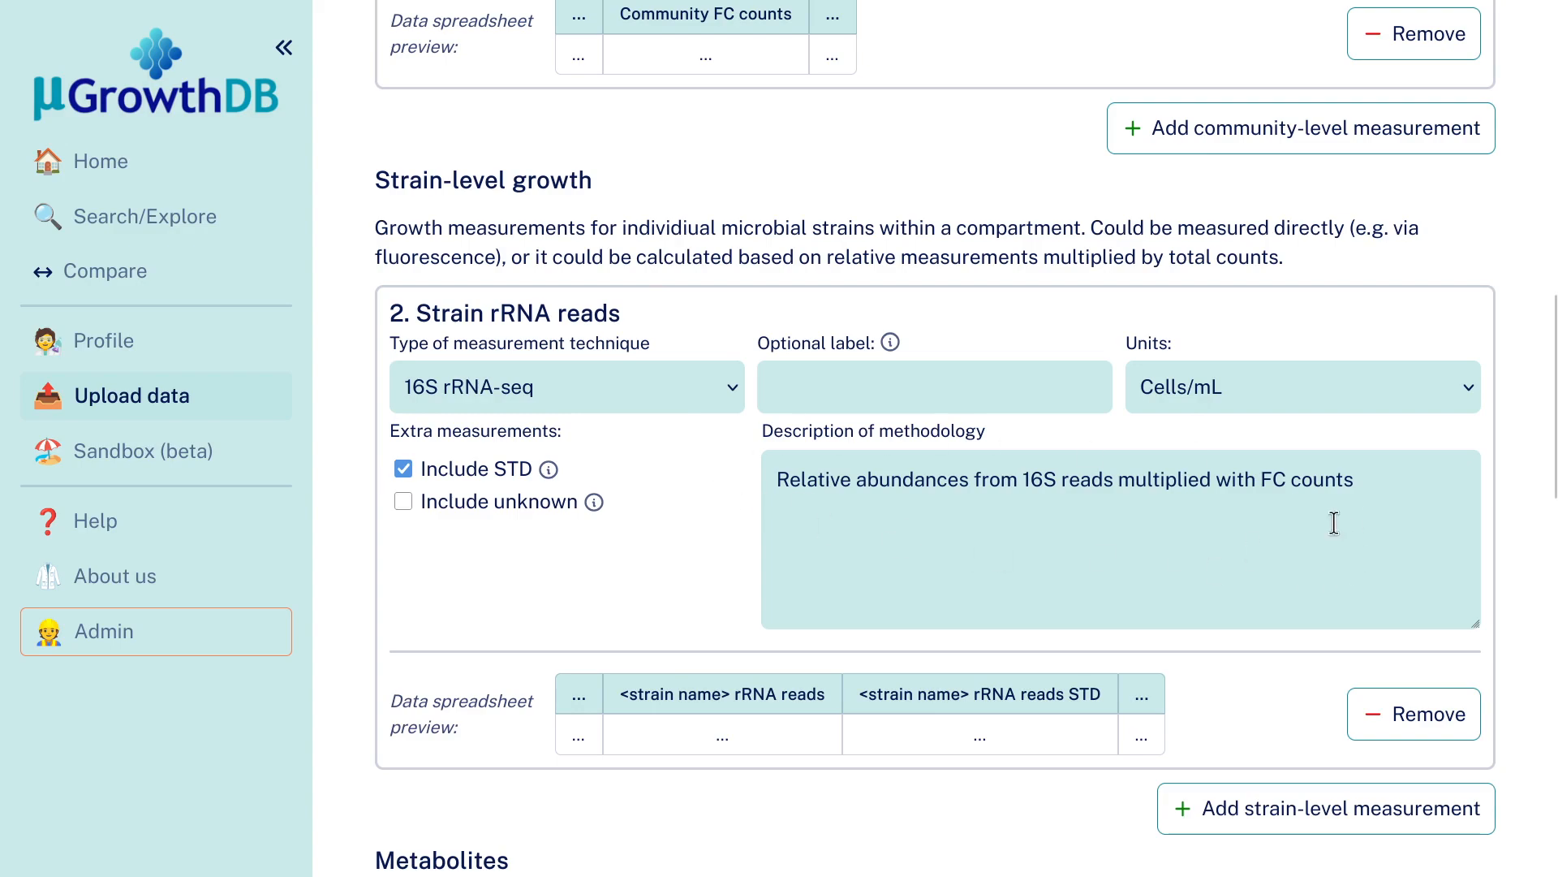
Examine the rRNA reads and rRNA reads STD columns in the strain-level data spreadsheet preview.
scroll(751, 463, down, 5)
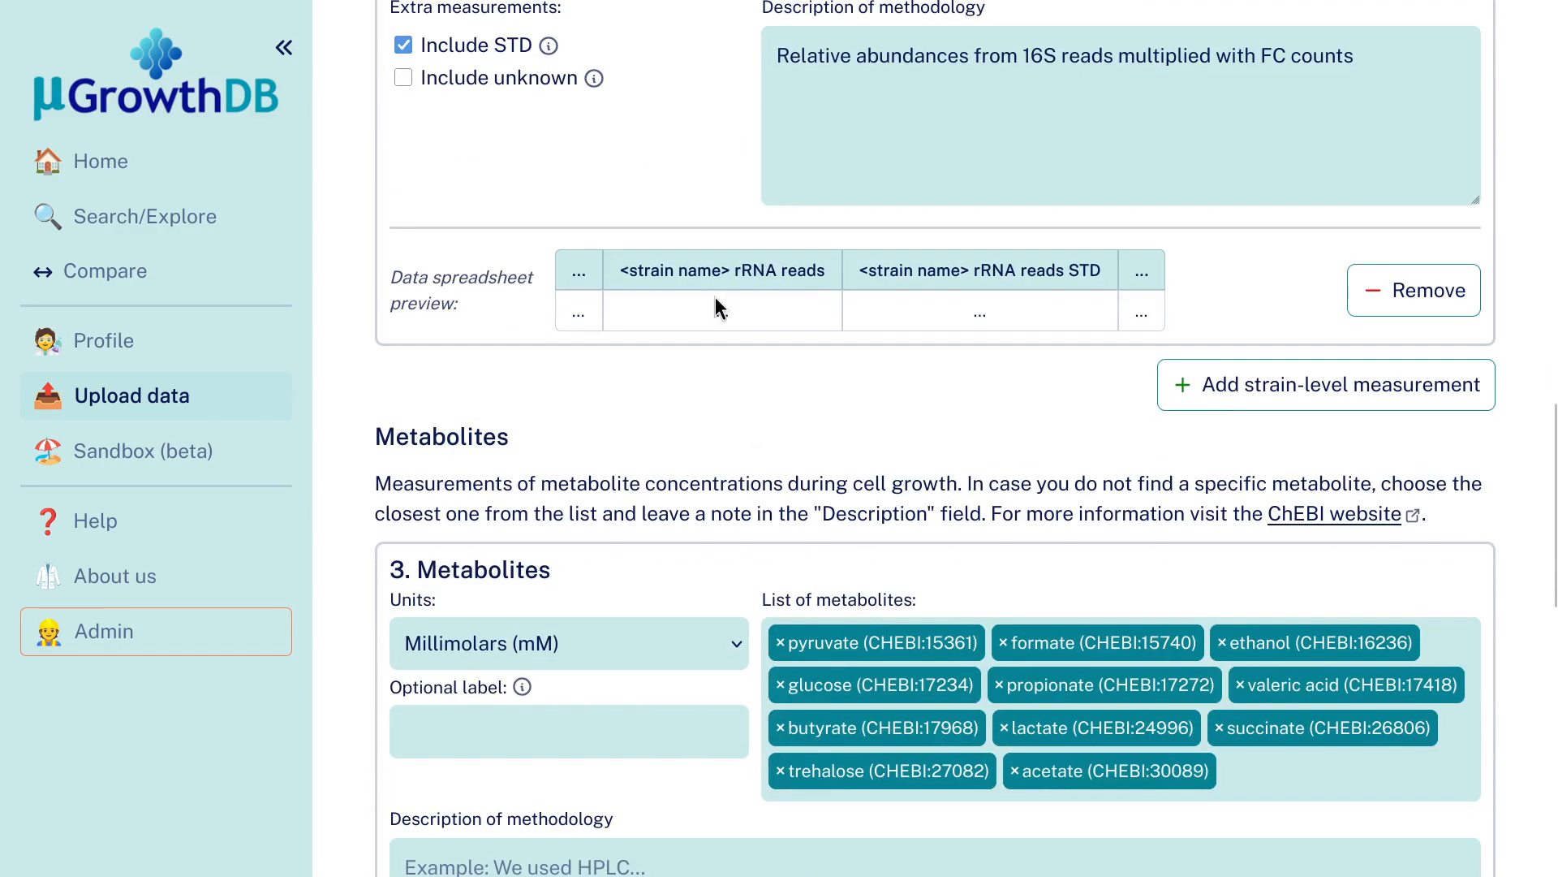
scroll(737, 284, up, 4)
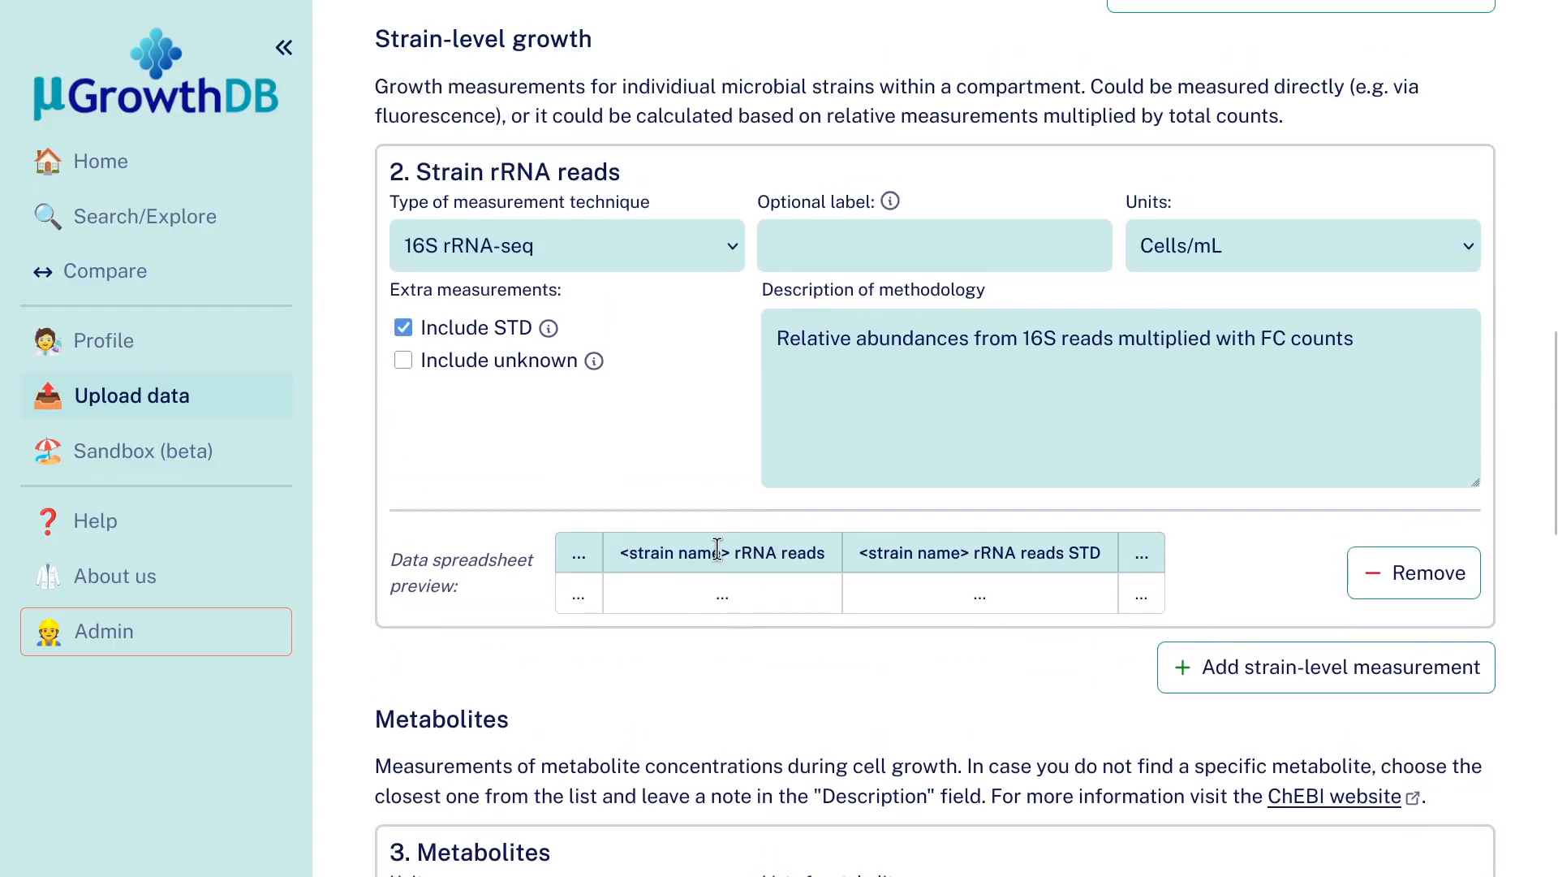
drag(730, 550, 831, 556)
click(831, 559)
drag(974, 552, 1097, 552)
click(1096, 552)
drag(734, 550, 829, 560)
click(830, 560)
Review the metabolites measurement and save the measurement methods to continue to compartments and communities.
scroll(634, 268, down, 1)
scroll(635, 268, down, 7)
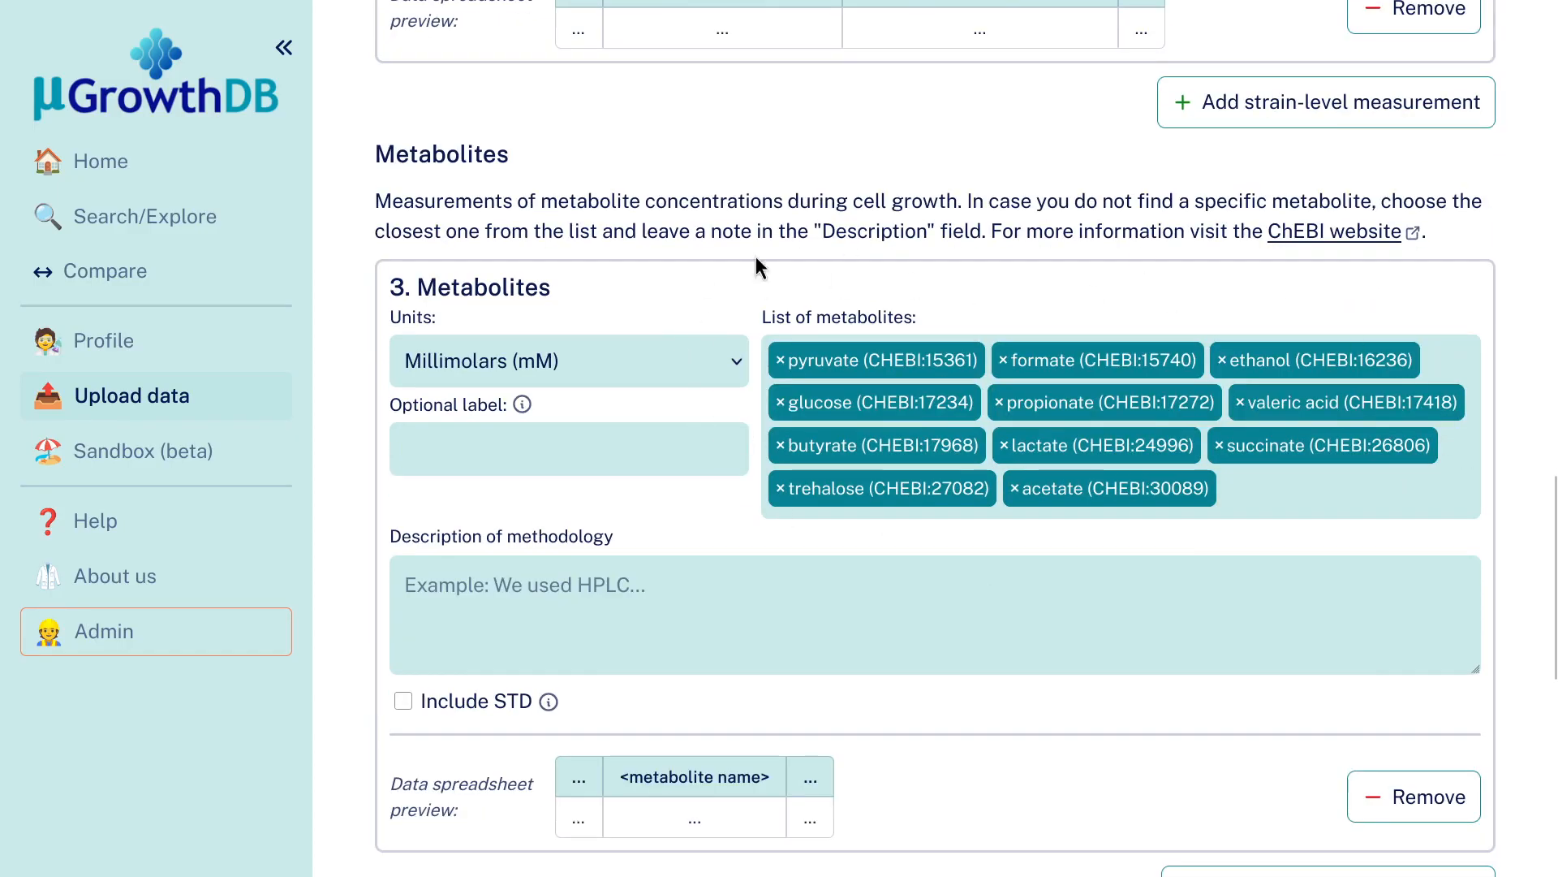
scroll(698, 413, down, 2)
scroll(836, 431, down, 2)
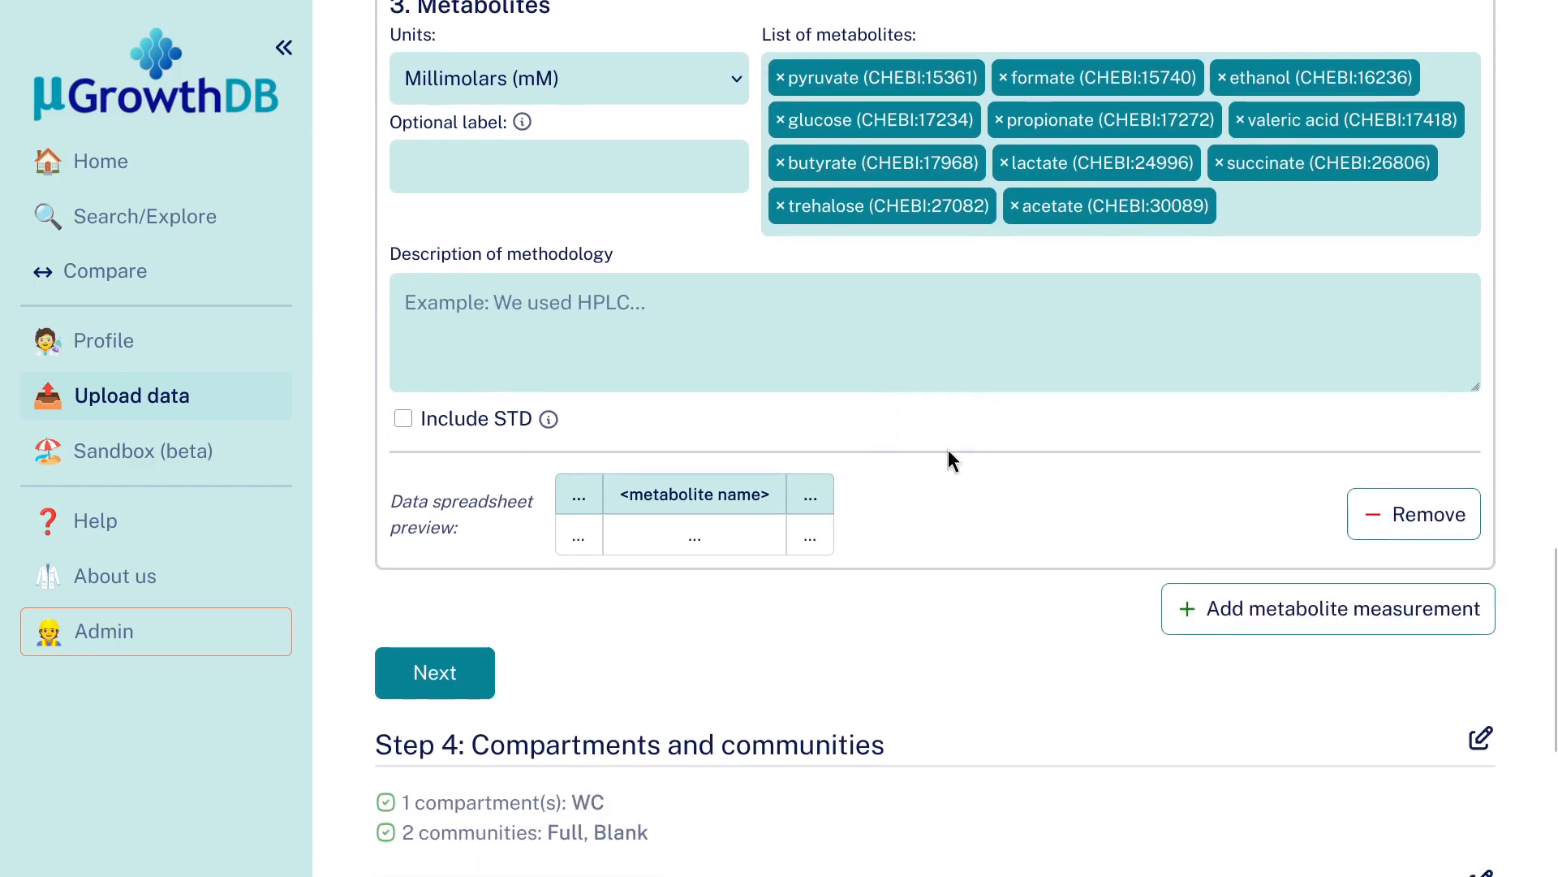
click(446, 673)
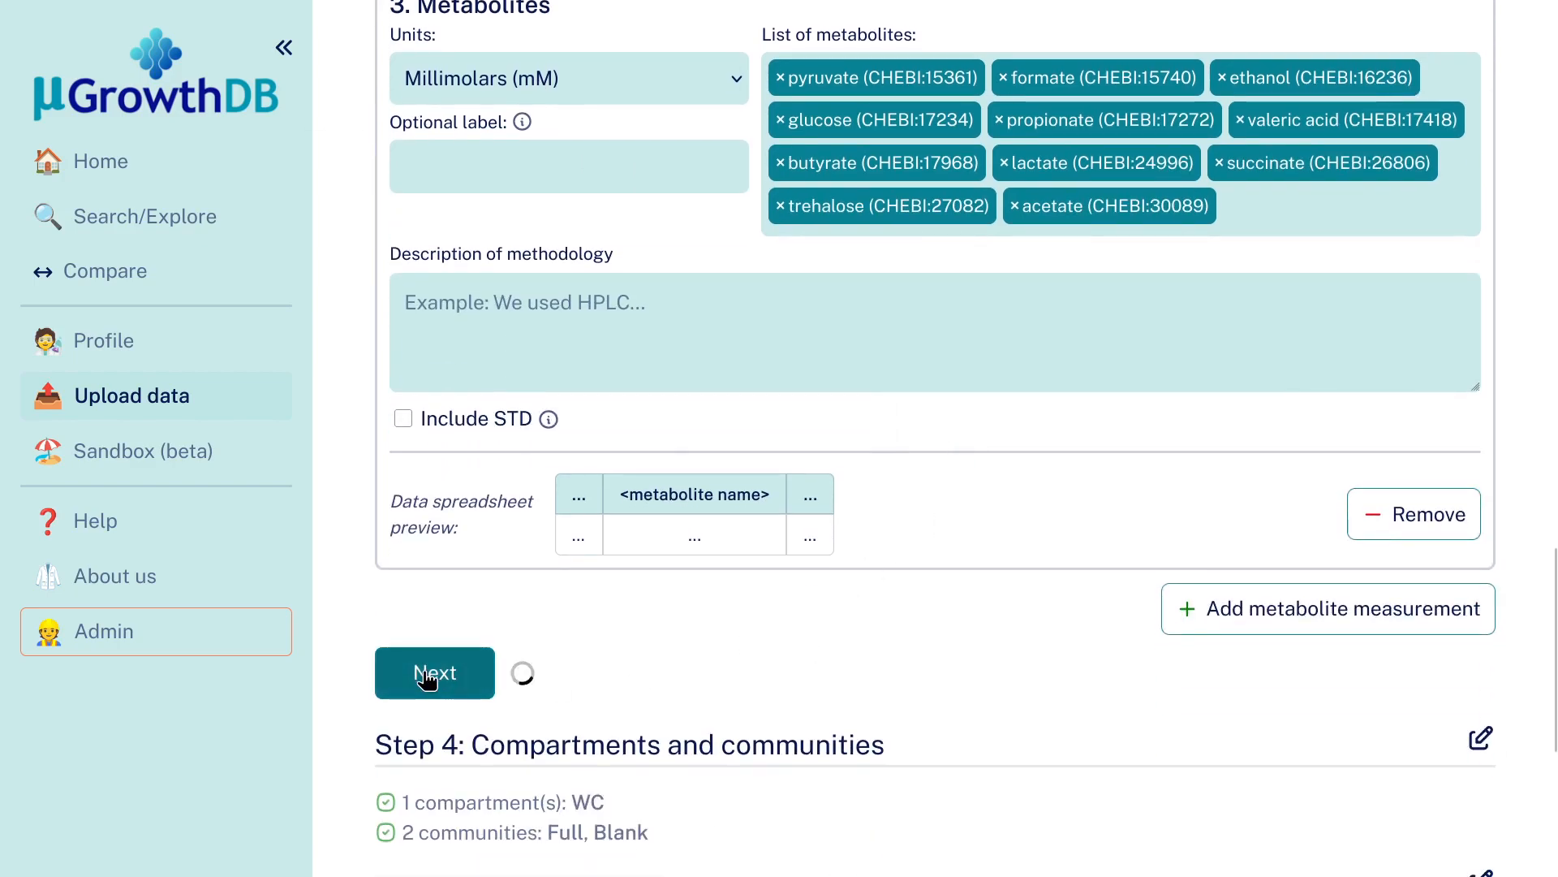
Review the medium, volume, gas and inoculum settings of compartment WC.
scroll(791, 641, down, 4)
scroll(851, 361, down, 2)
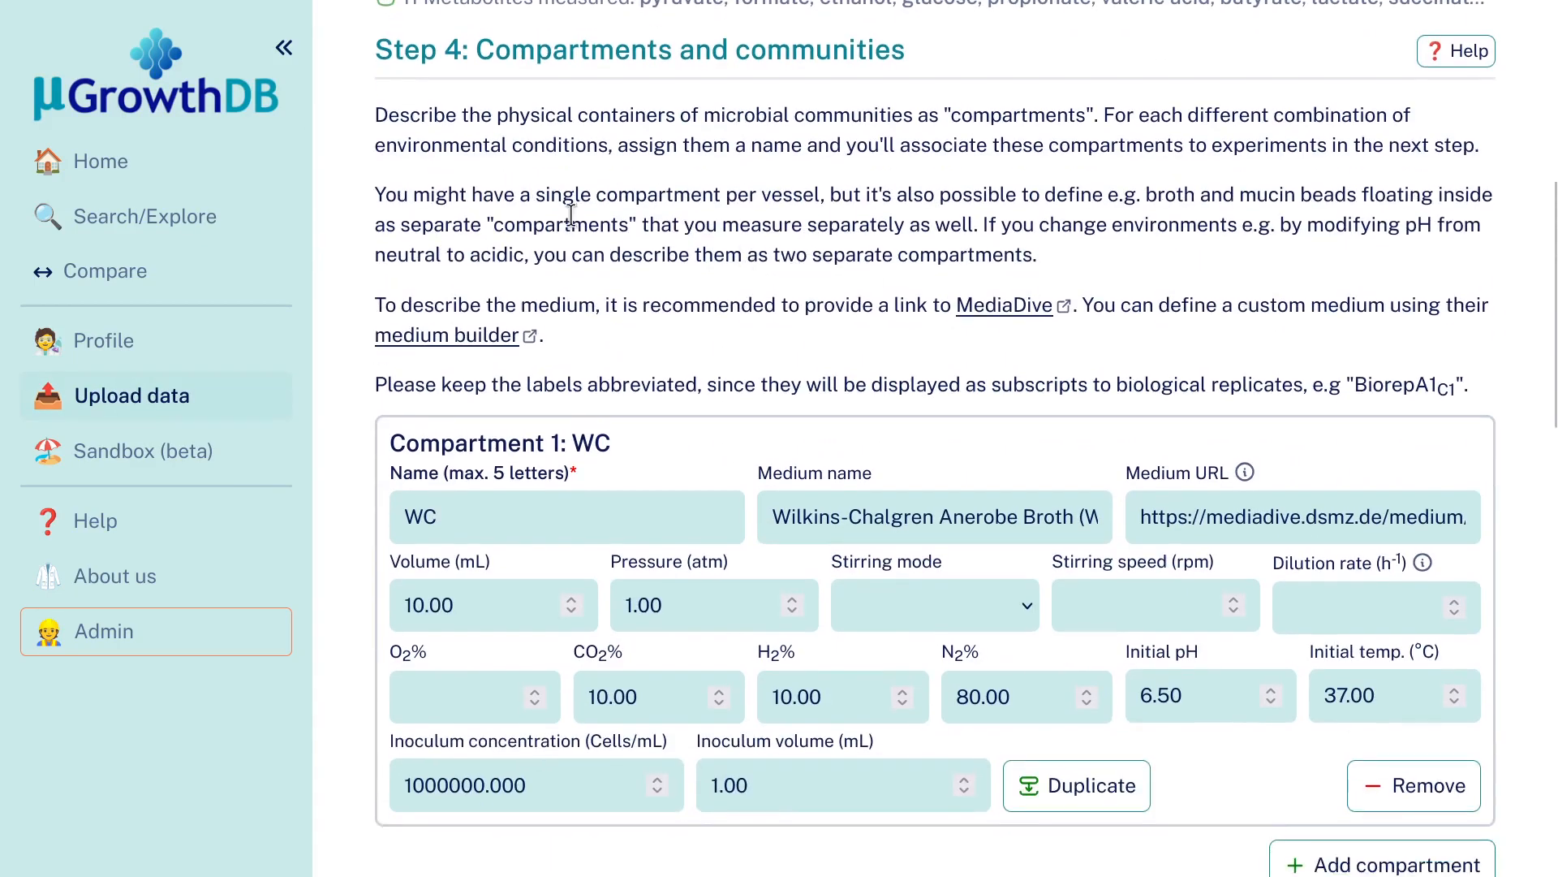
scroll(676, 219, down, 4)
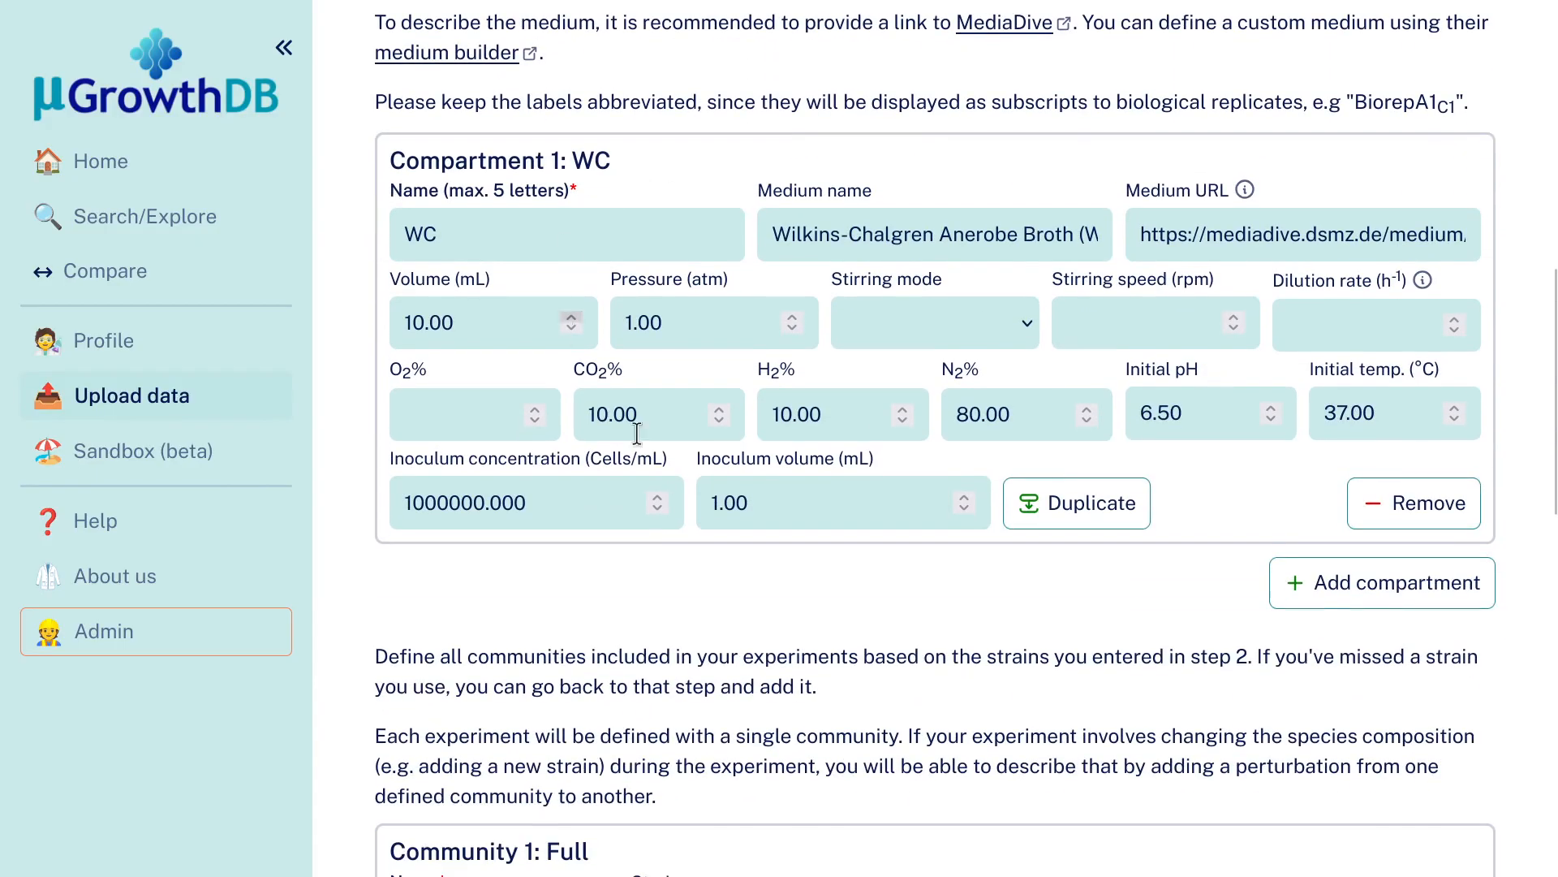
scroll(1149, 356, up, 2)
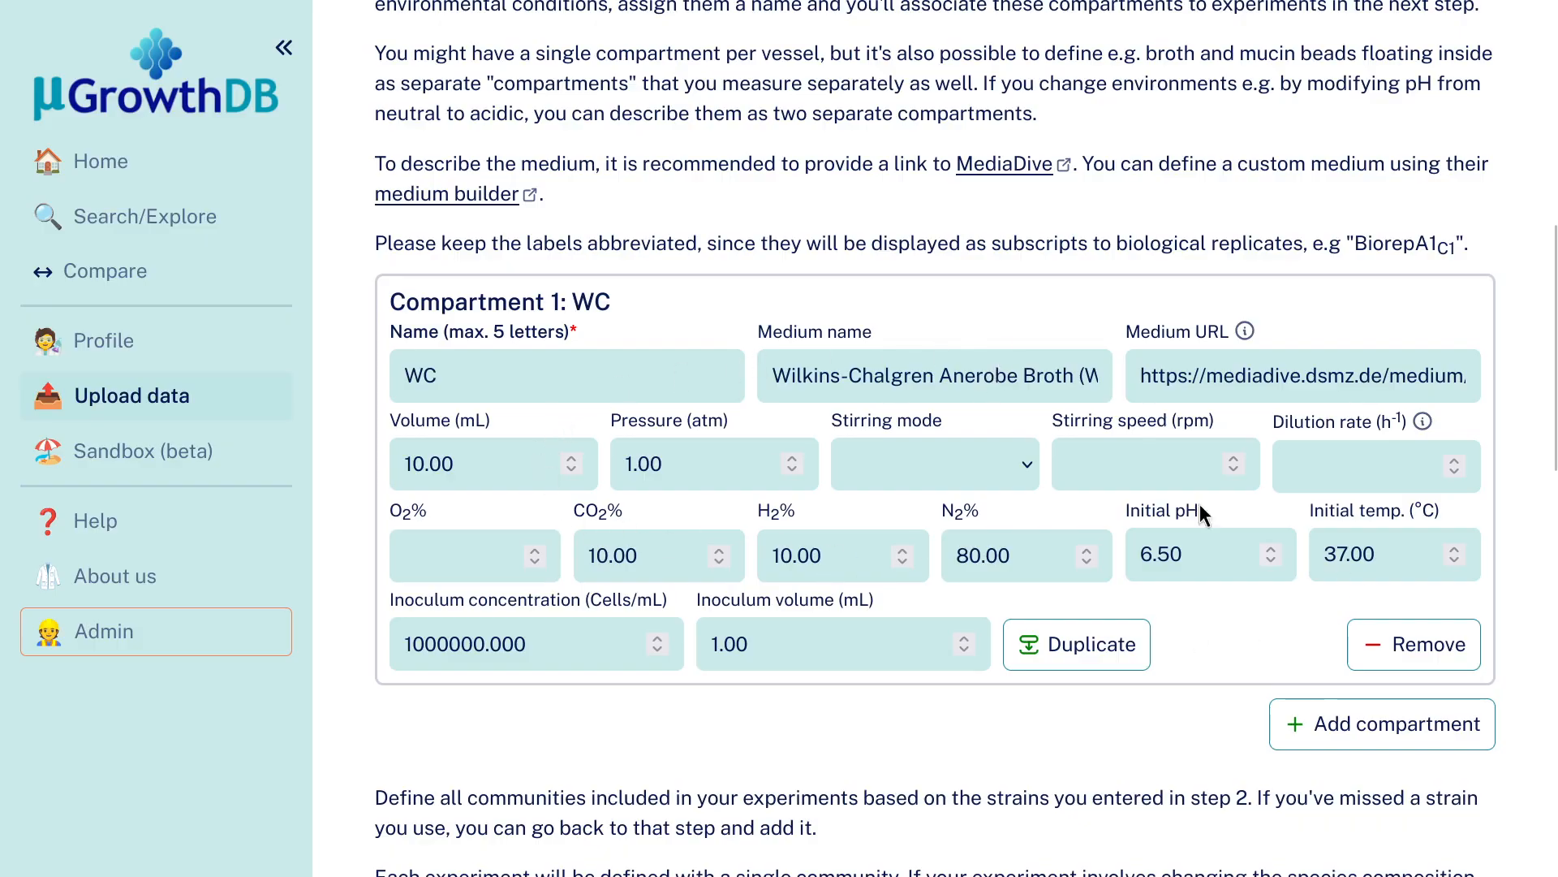
Review the strains of the Full and Blank communities and continue to the experimental design step.
scroll(1126, 682, down, 5)
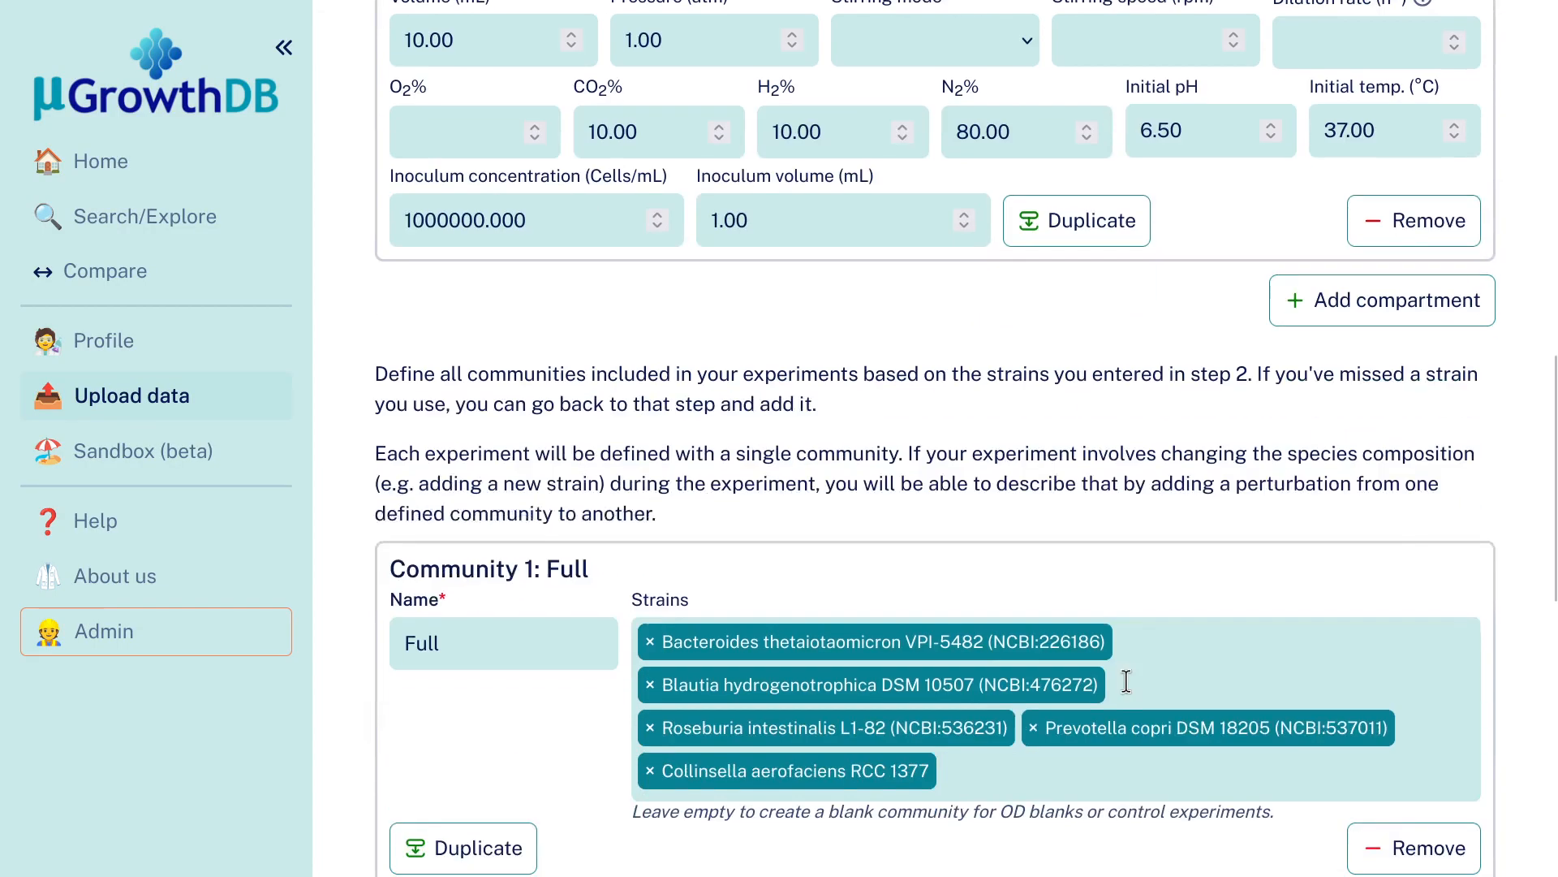
scroll(991, 445, down, 2)
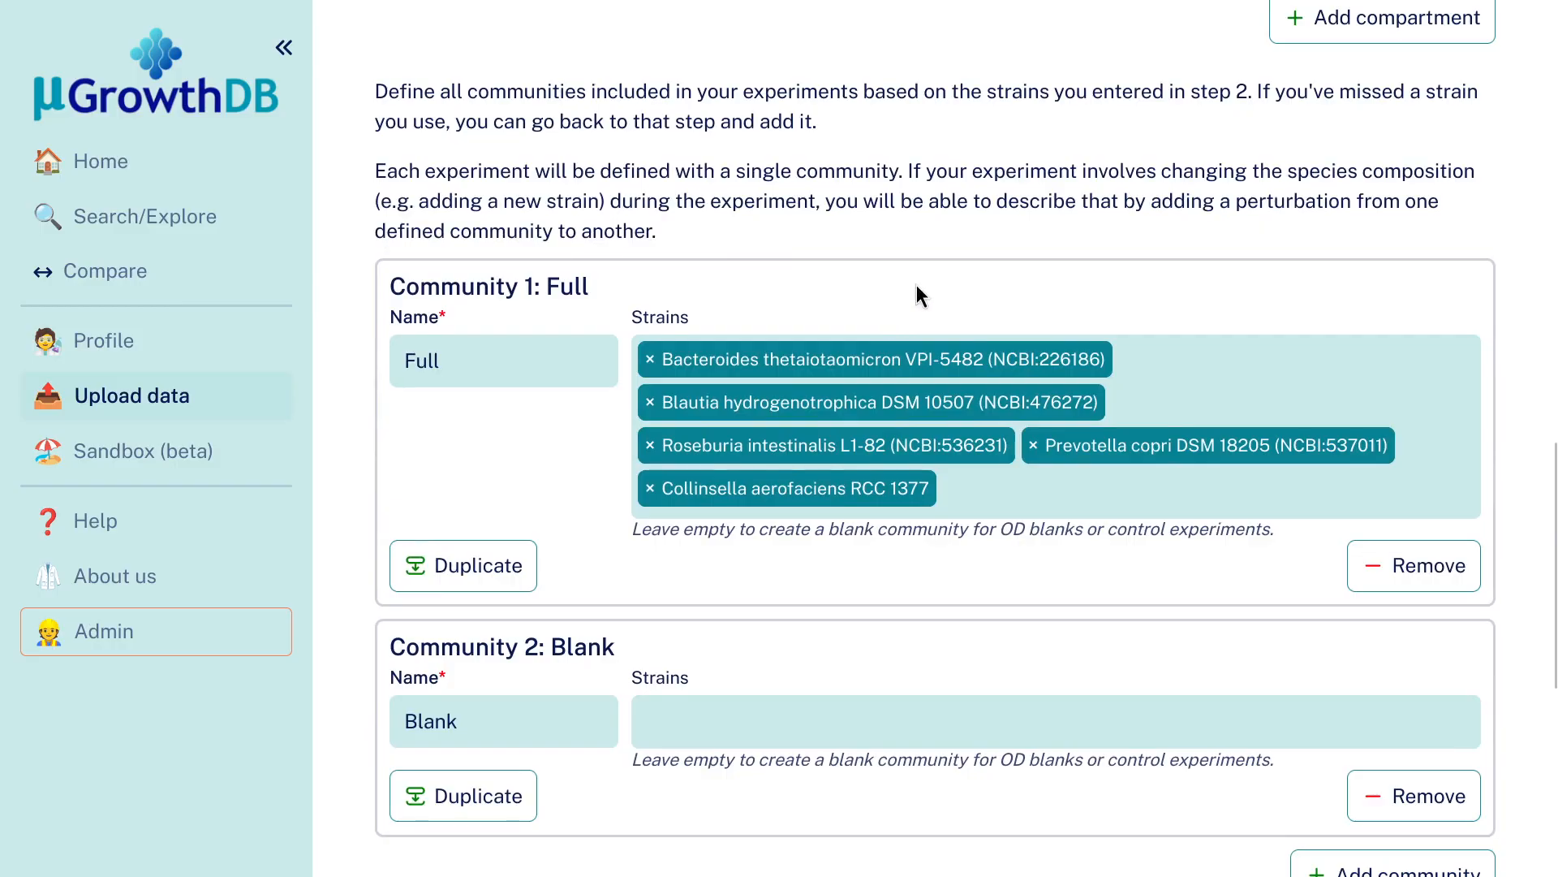
scroll(912, 292, down, 3)
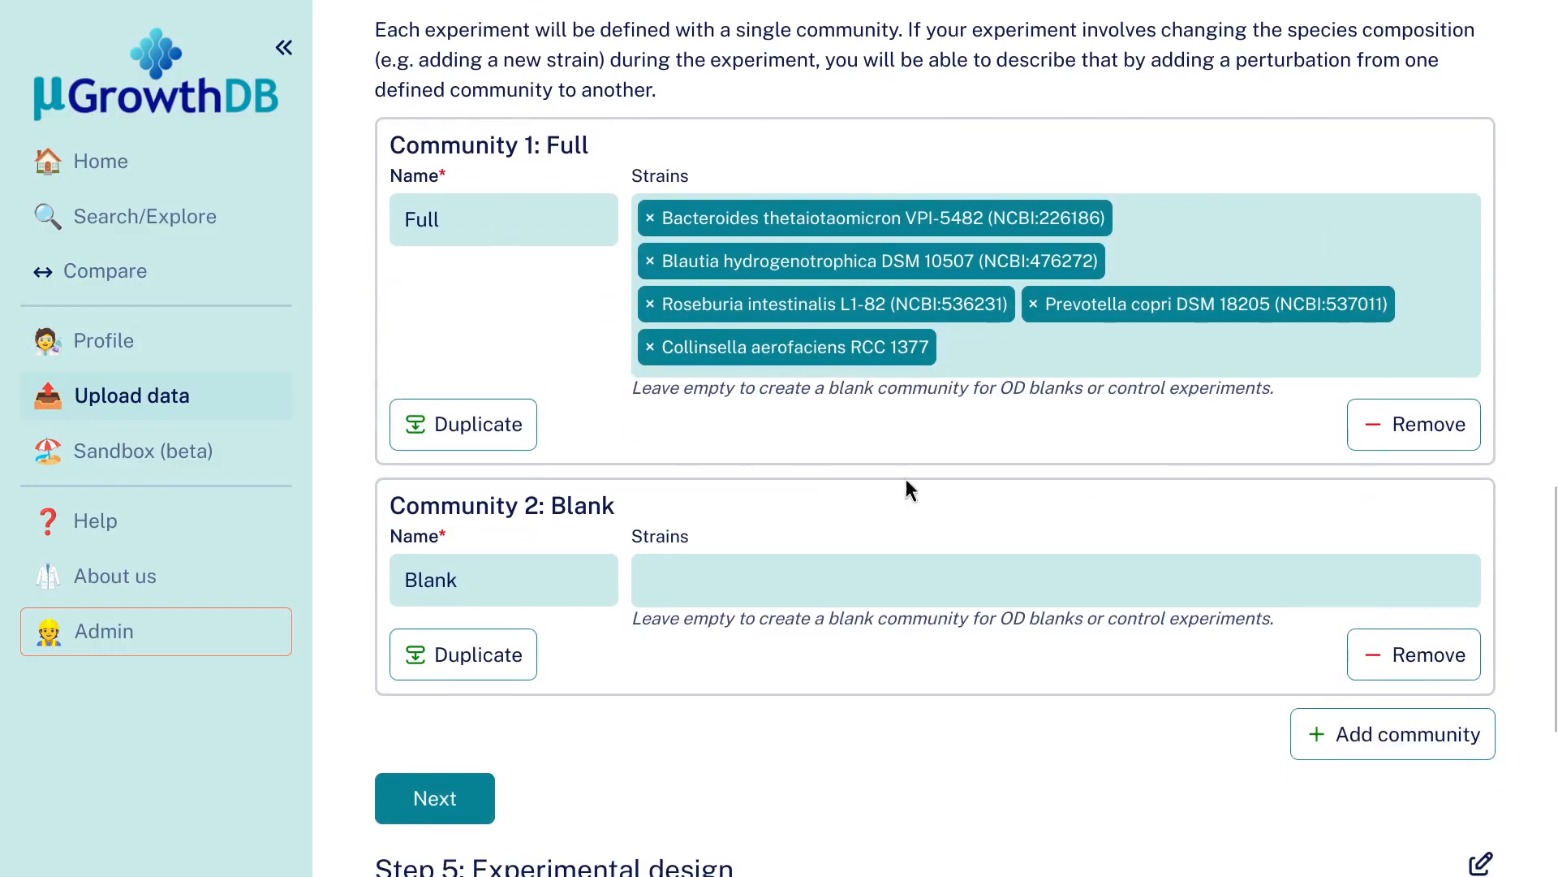
scroll(905, 479, up, 1)
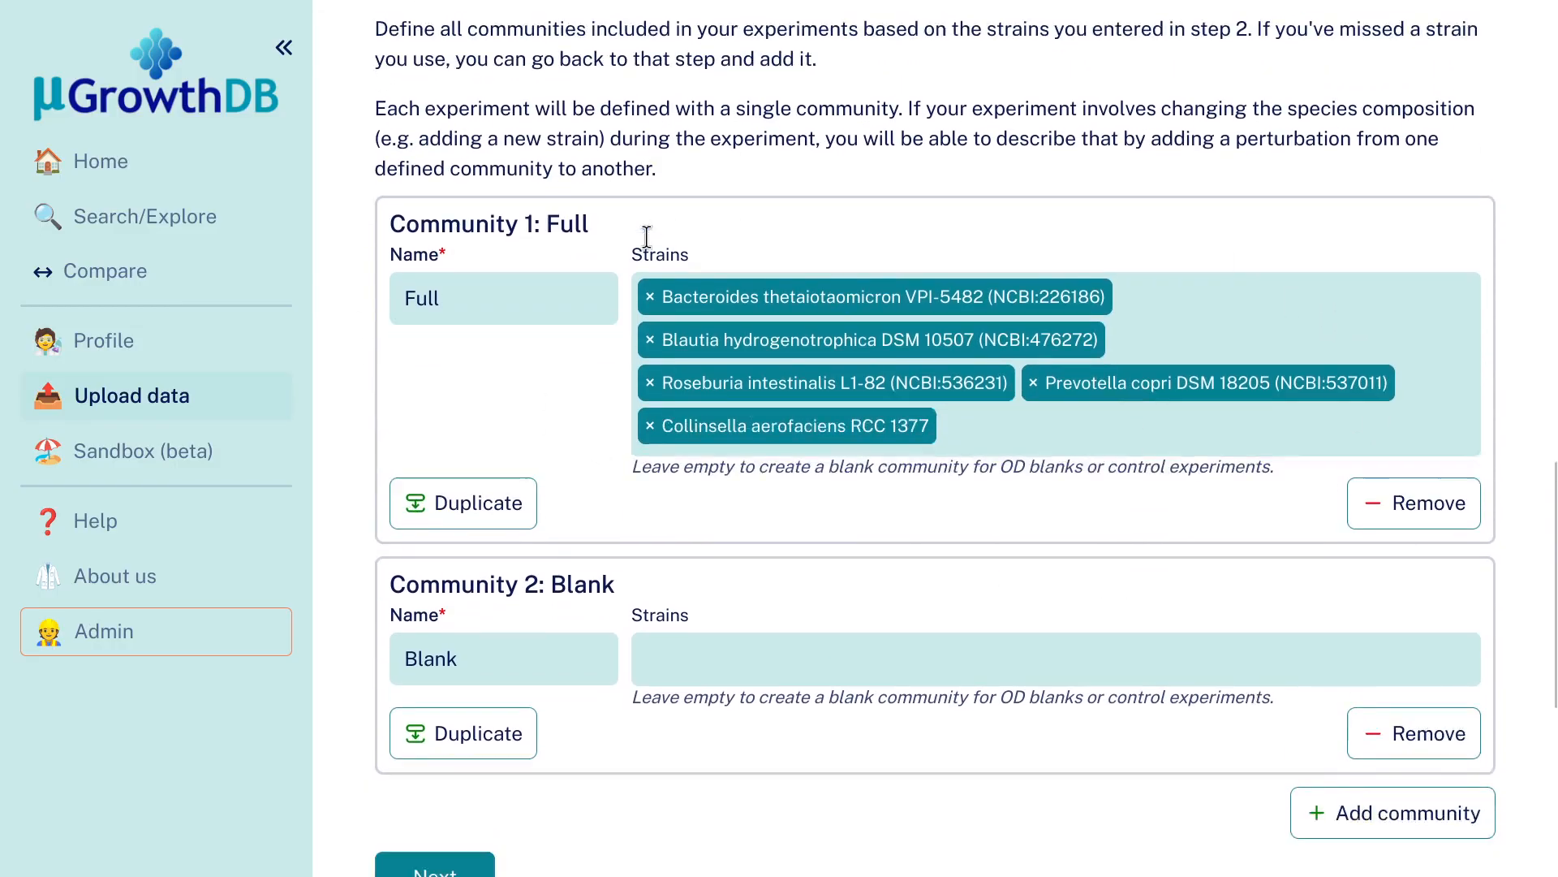
scroll(647, 236, down, 1)
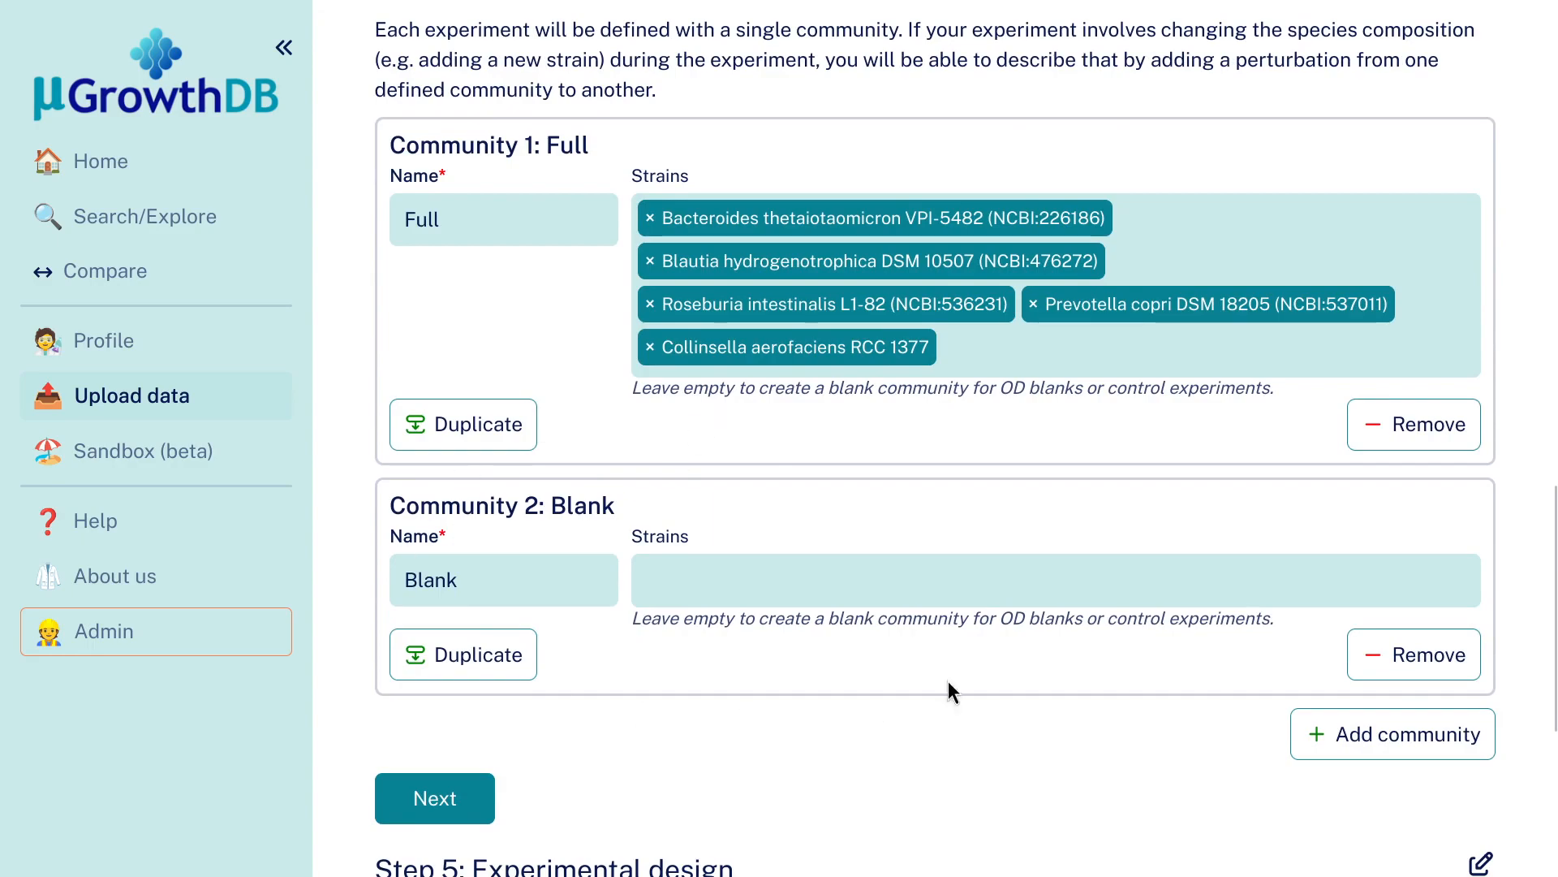
scroll(659, 690, down, 2)
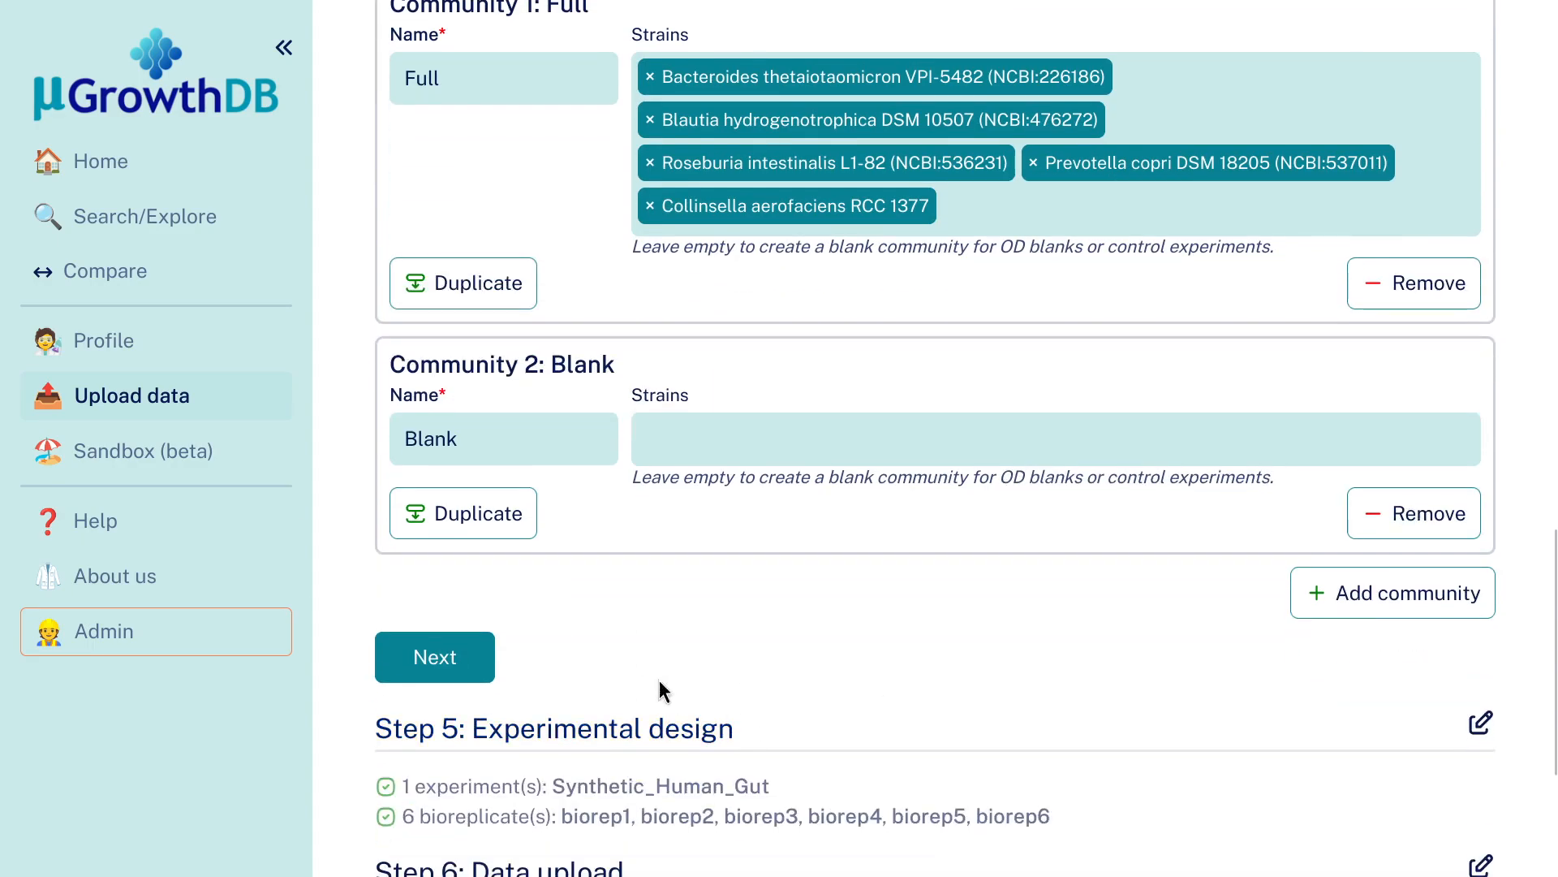
click(443, 659)
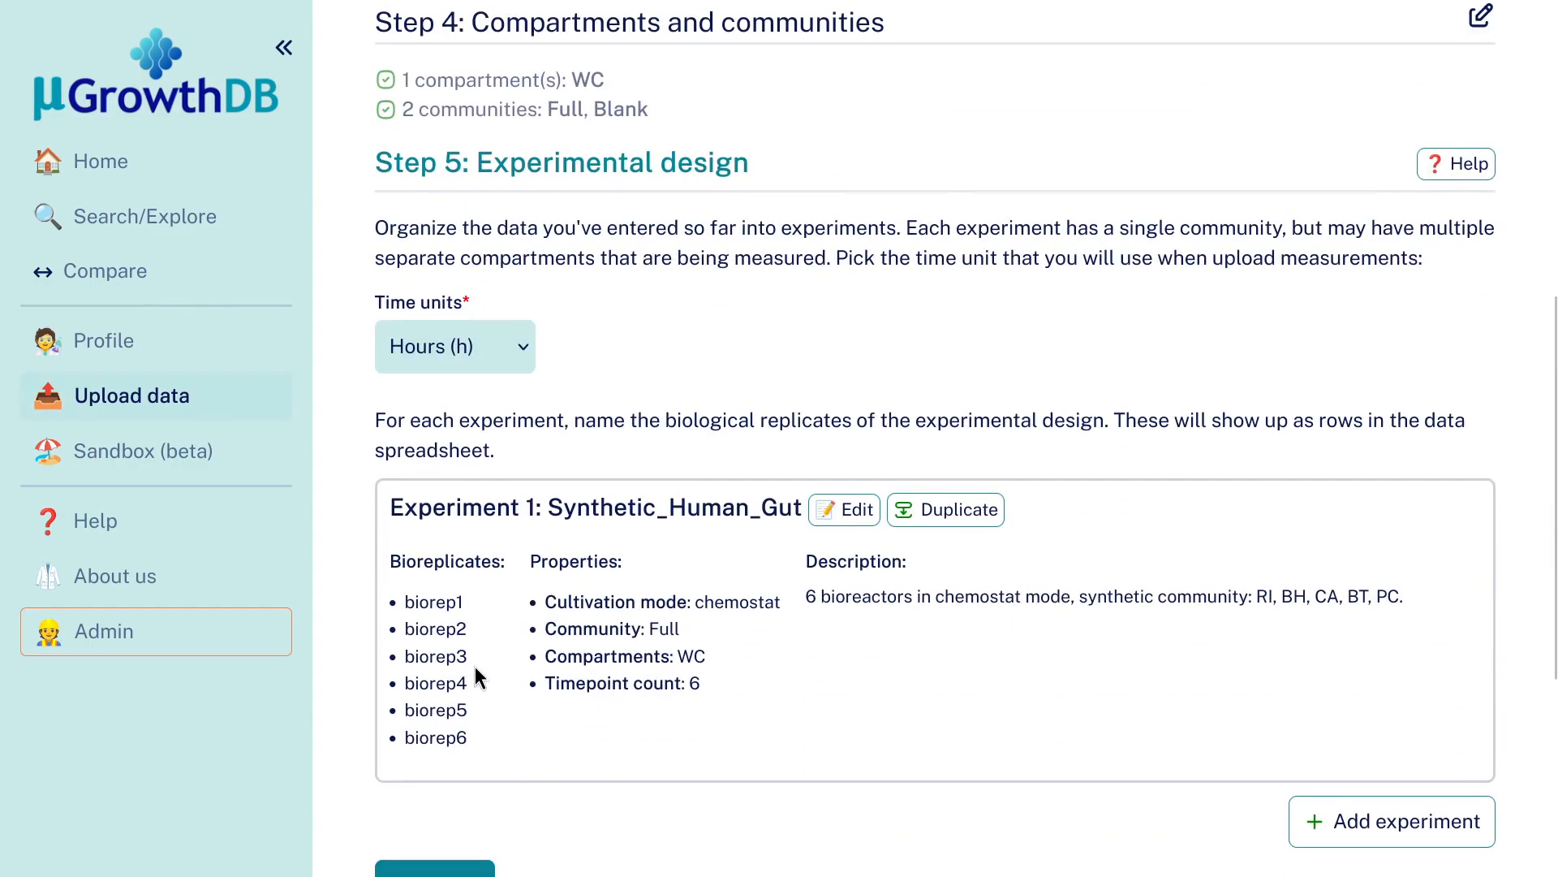
Review the bioreplicates of the Synthetic_Human_Gut experiment in its edit form and continue to the data upload step.
scroll(477, 670, down, 2)
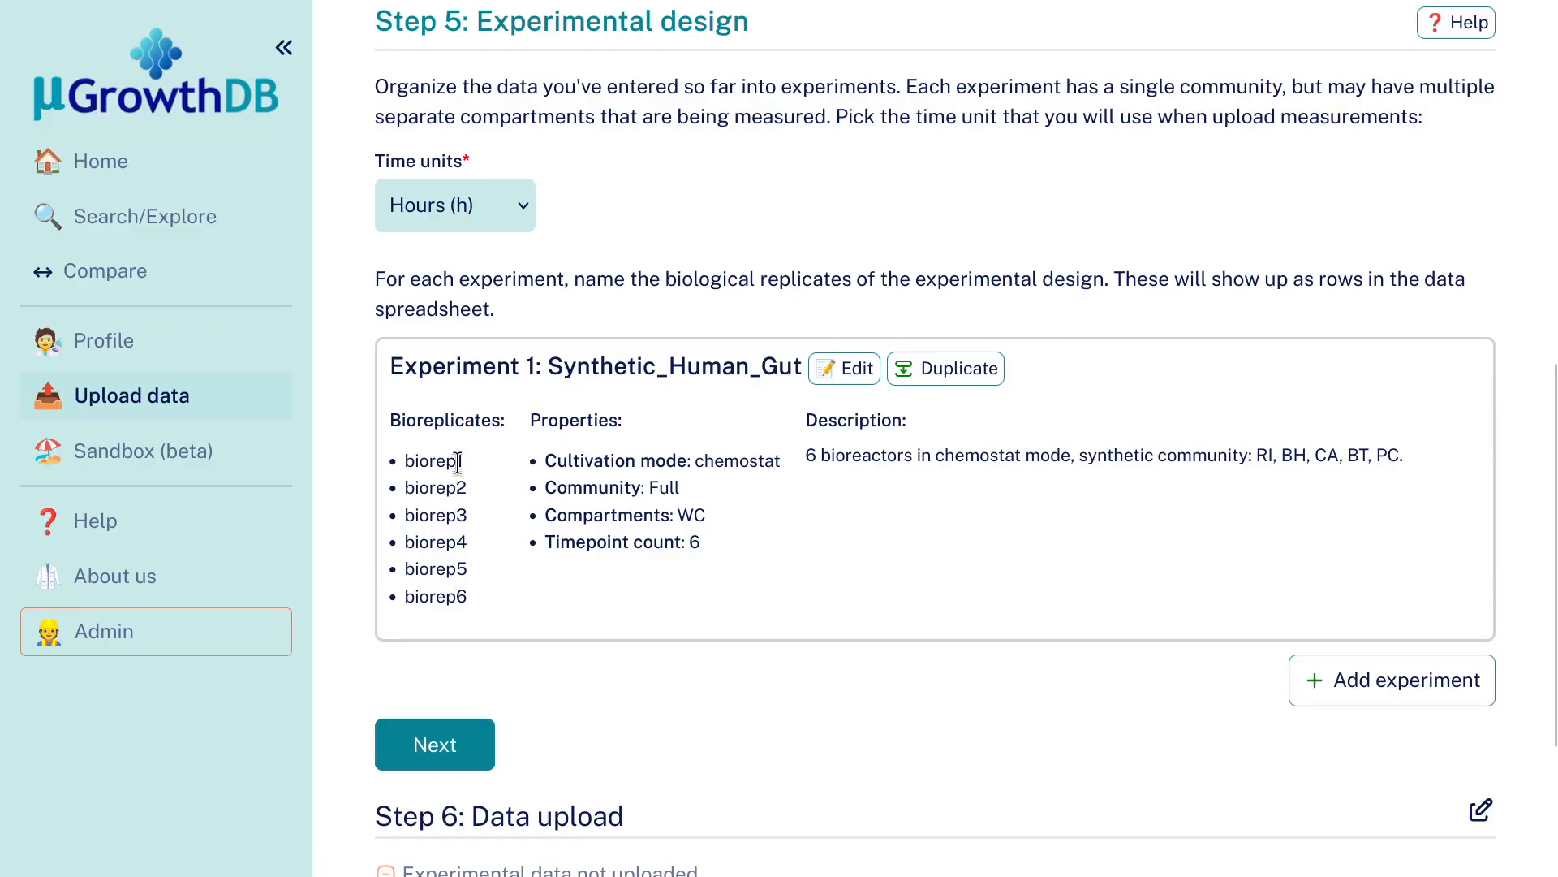
scroll(833, 553, down, 2)
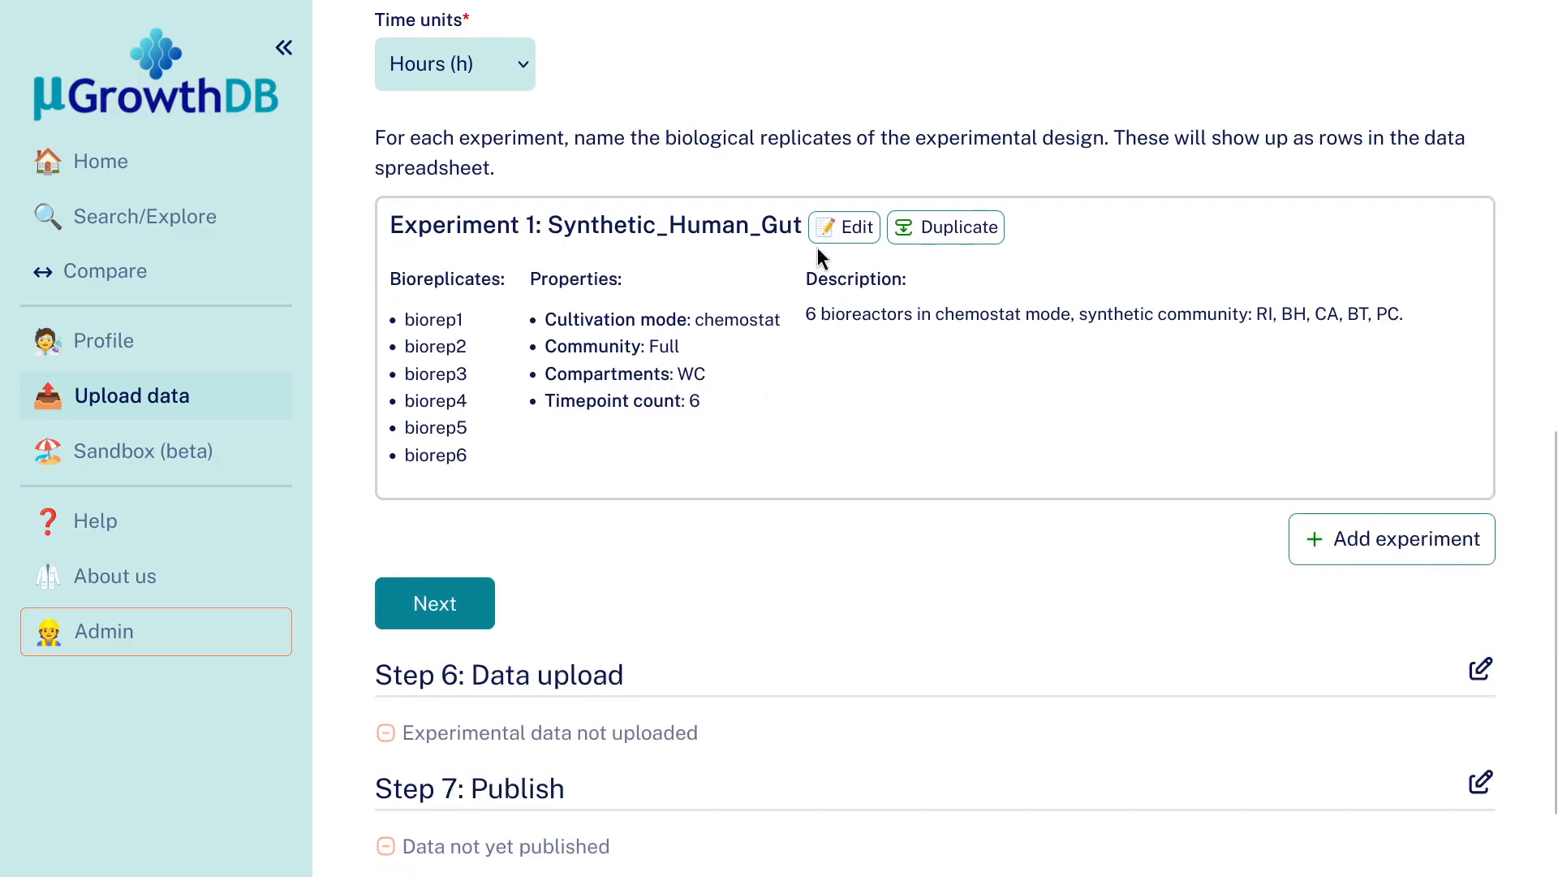
click(853, 231)
scroll(871, 347, down, 10)
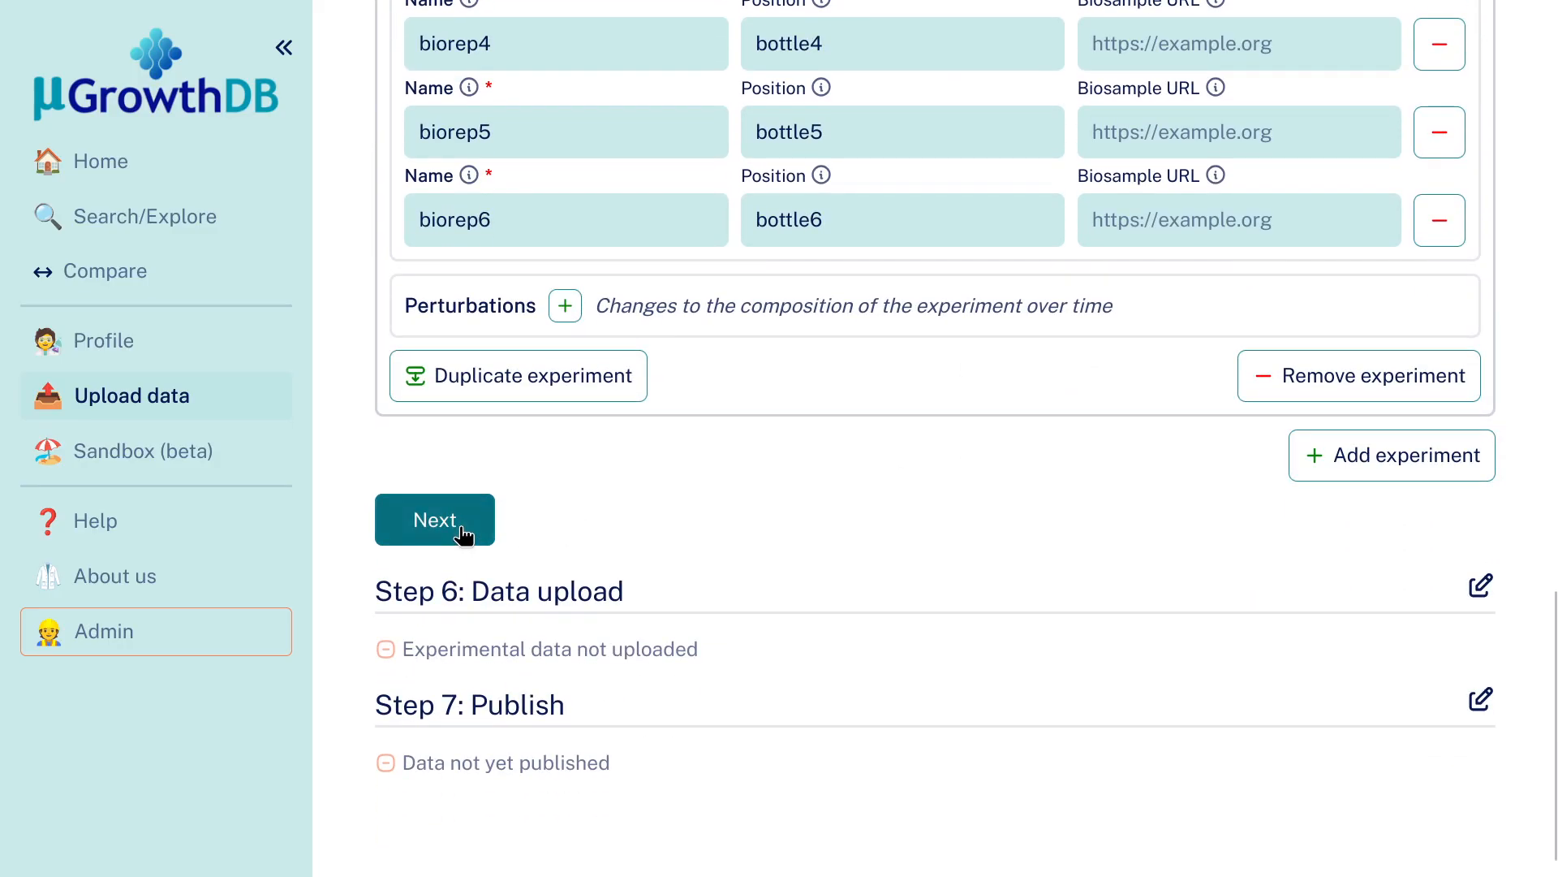
click(463, 534)
Download the data template and open template_data.xlsx in LibreOffice Calc.
scroll(864, 542, down, 9)
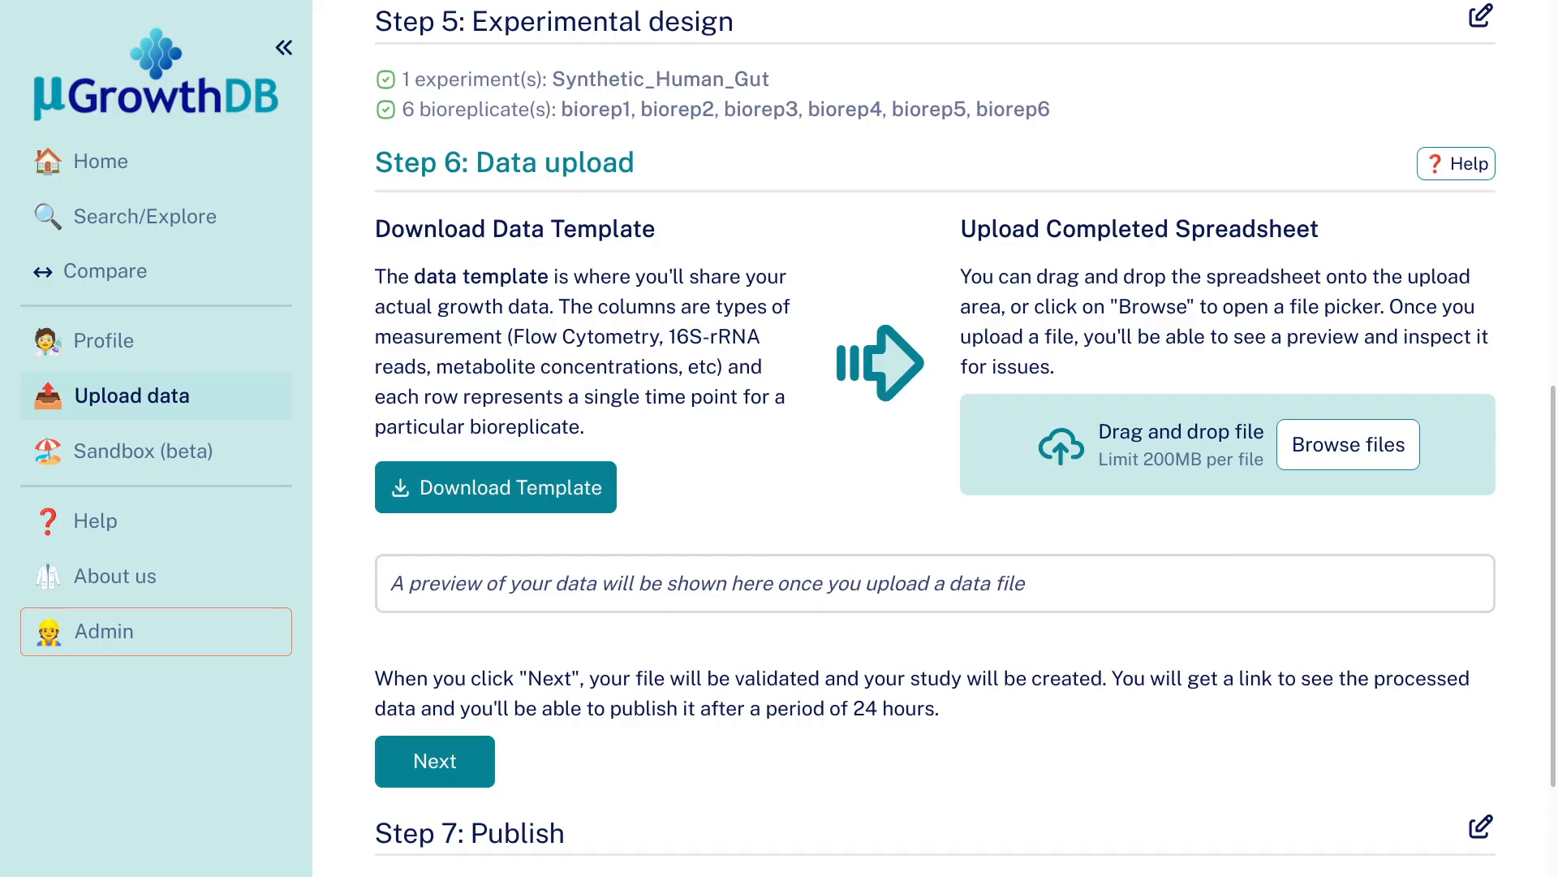
click(520, 506)
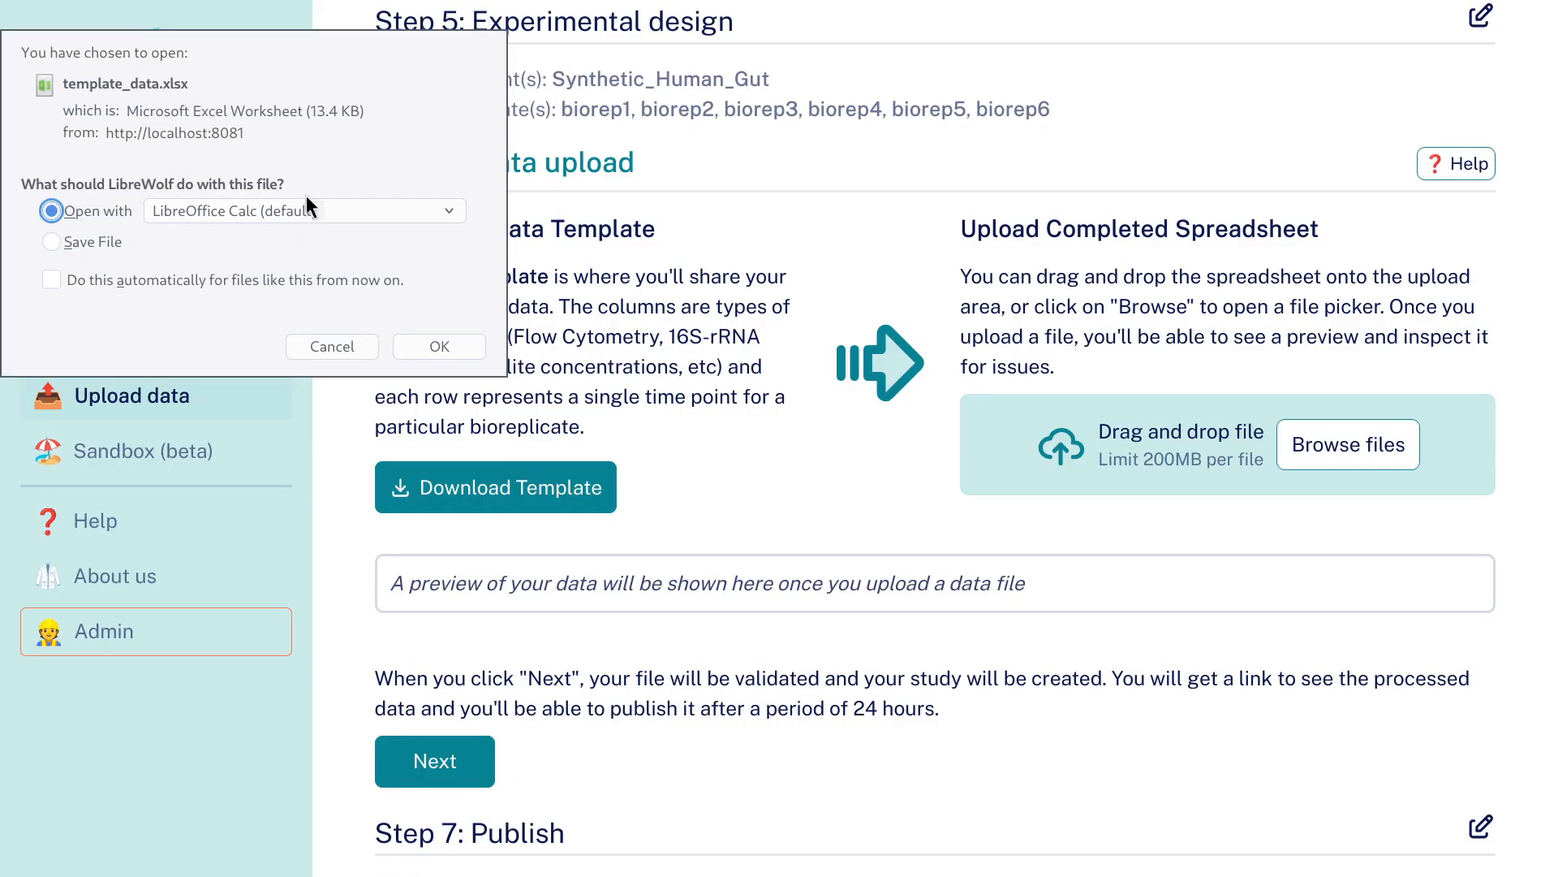
click(445, 343)
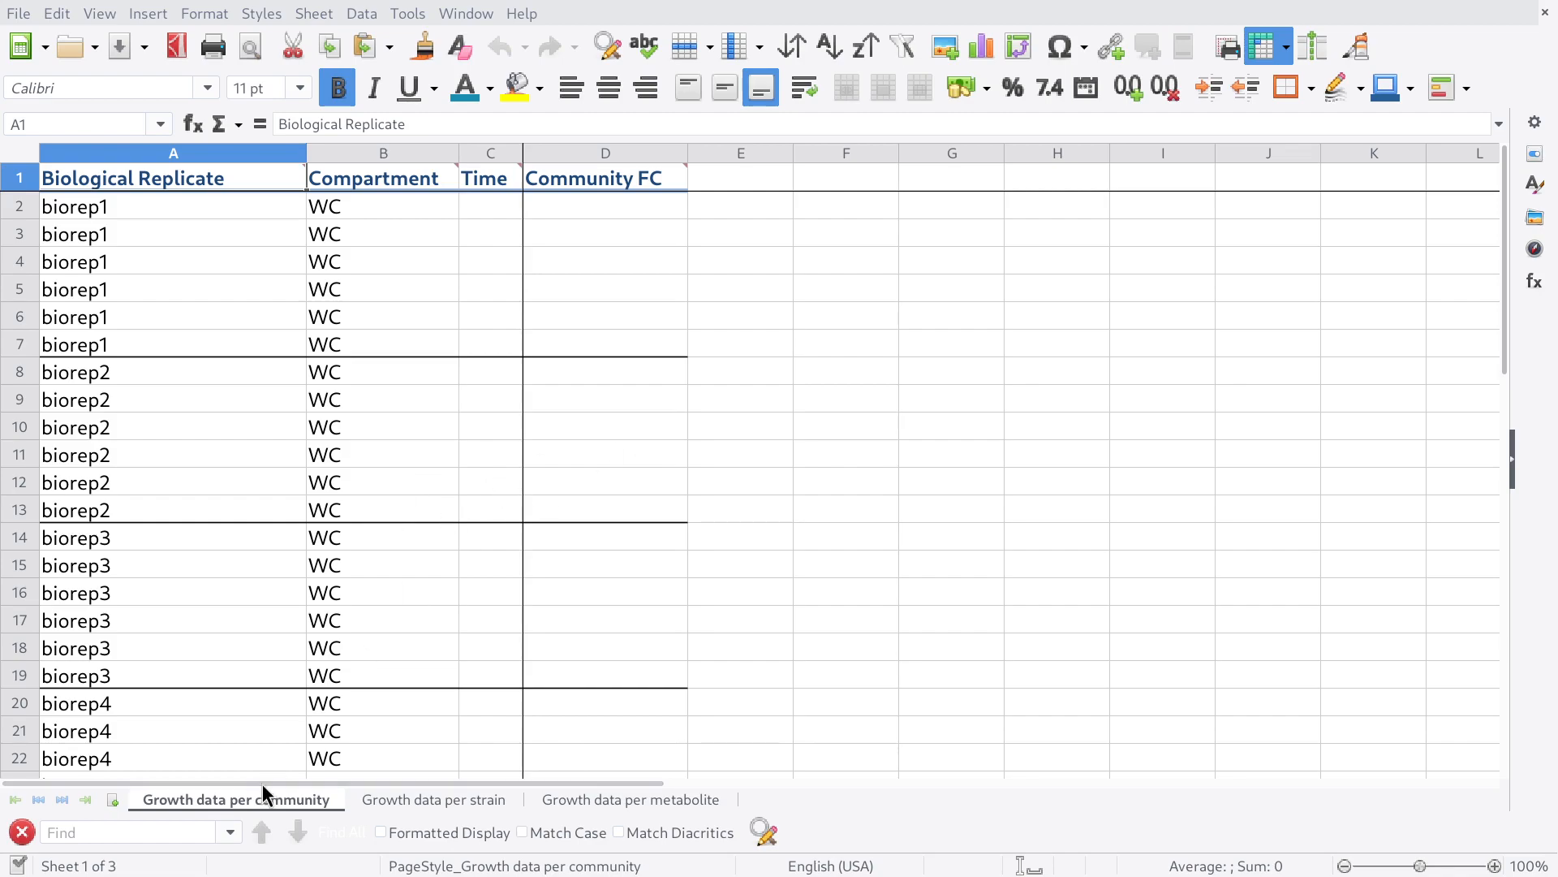
Look through the community, strain and metabolite growth data sheets of the template.
click(466, 806)
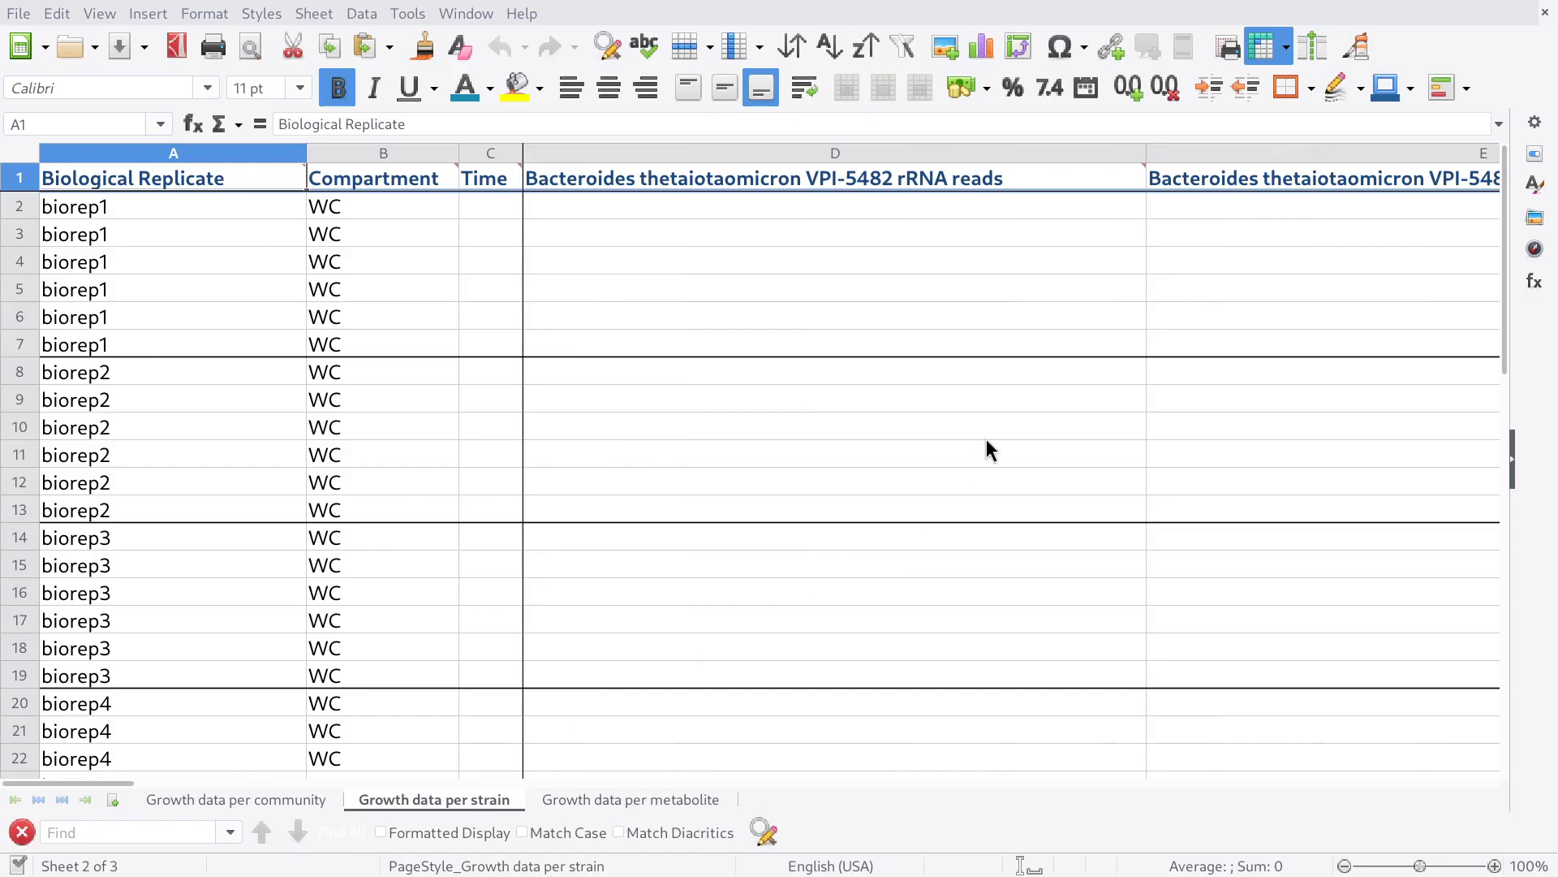
click(654, 798)
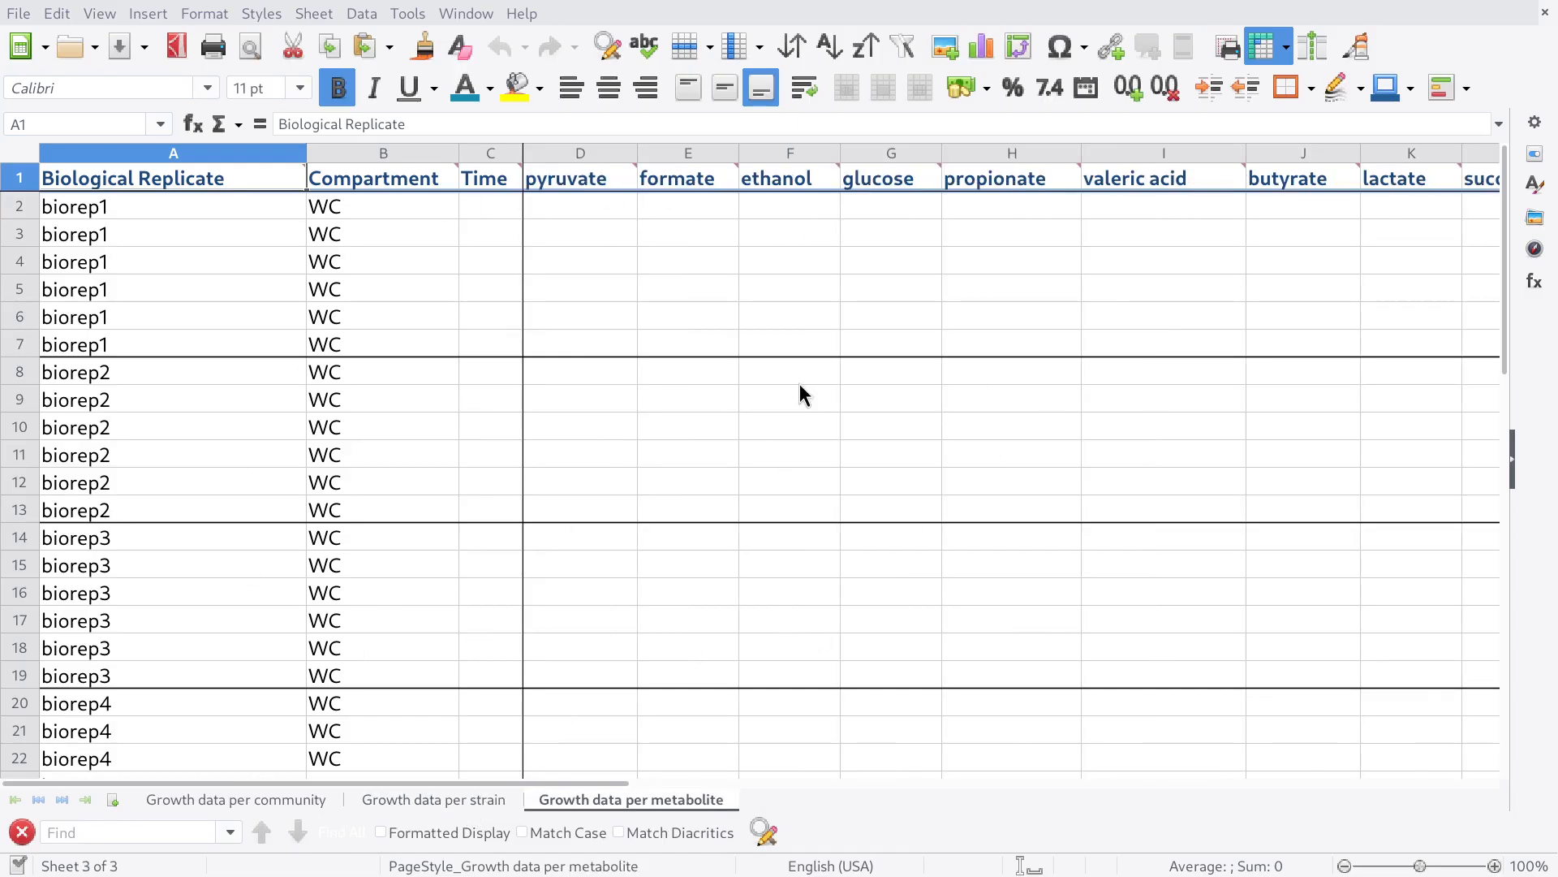
click(212, 799)
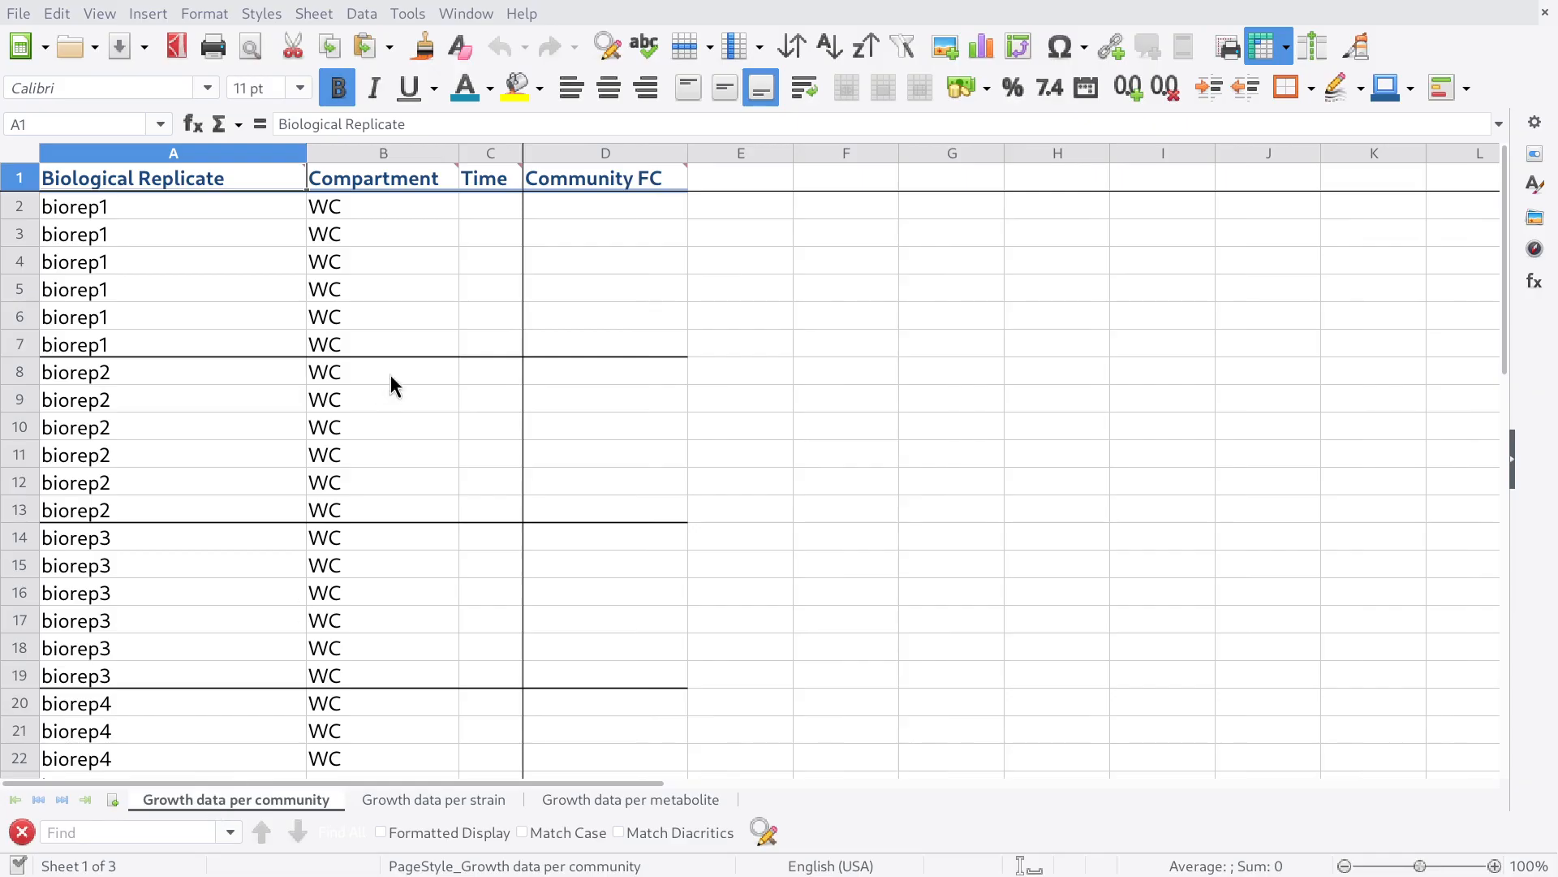
Read the header notes and look over the bioreplicate rows in the community growth data sheet.
mouse_move(604, 177)
mouse_move(478, 186)
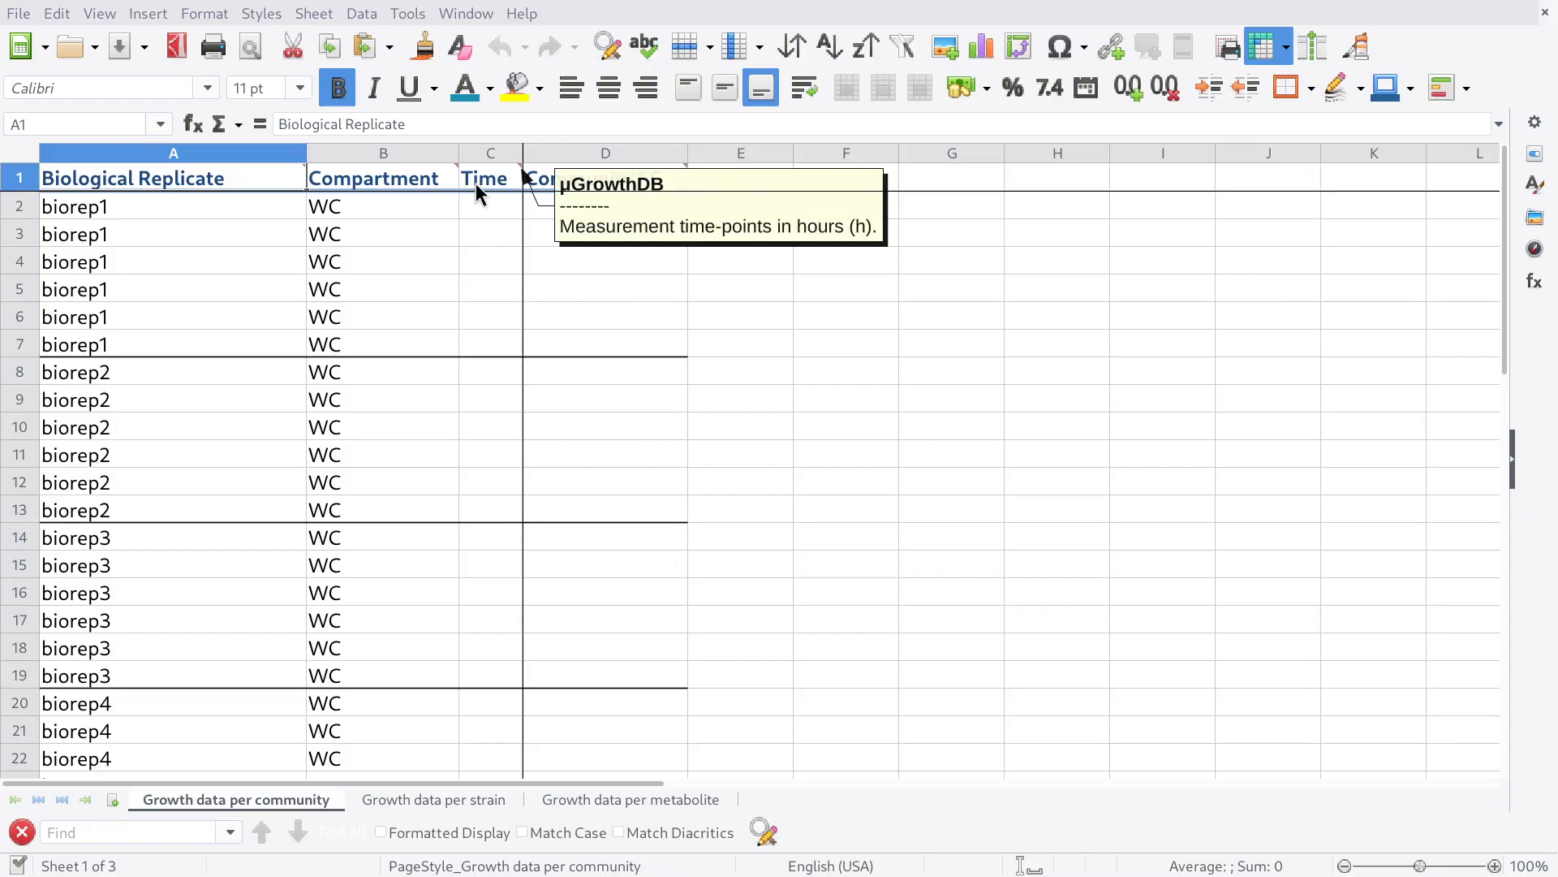
mouse_move(378, 181)
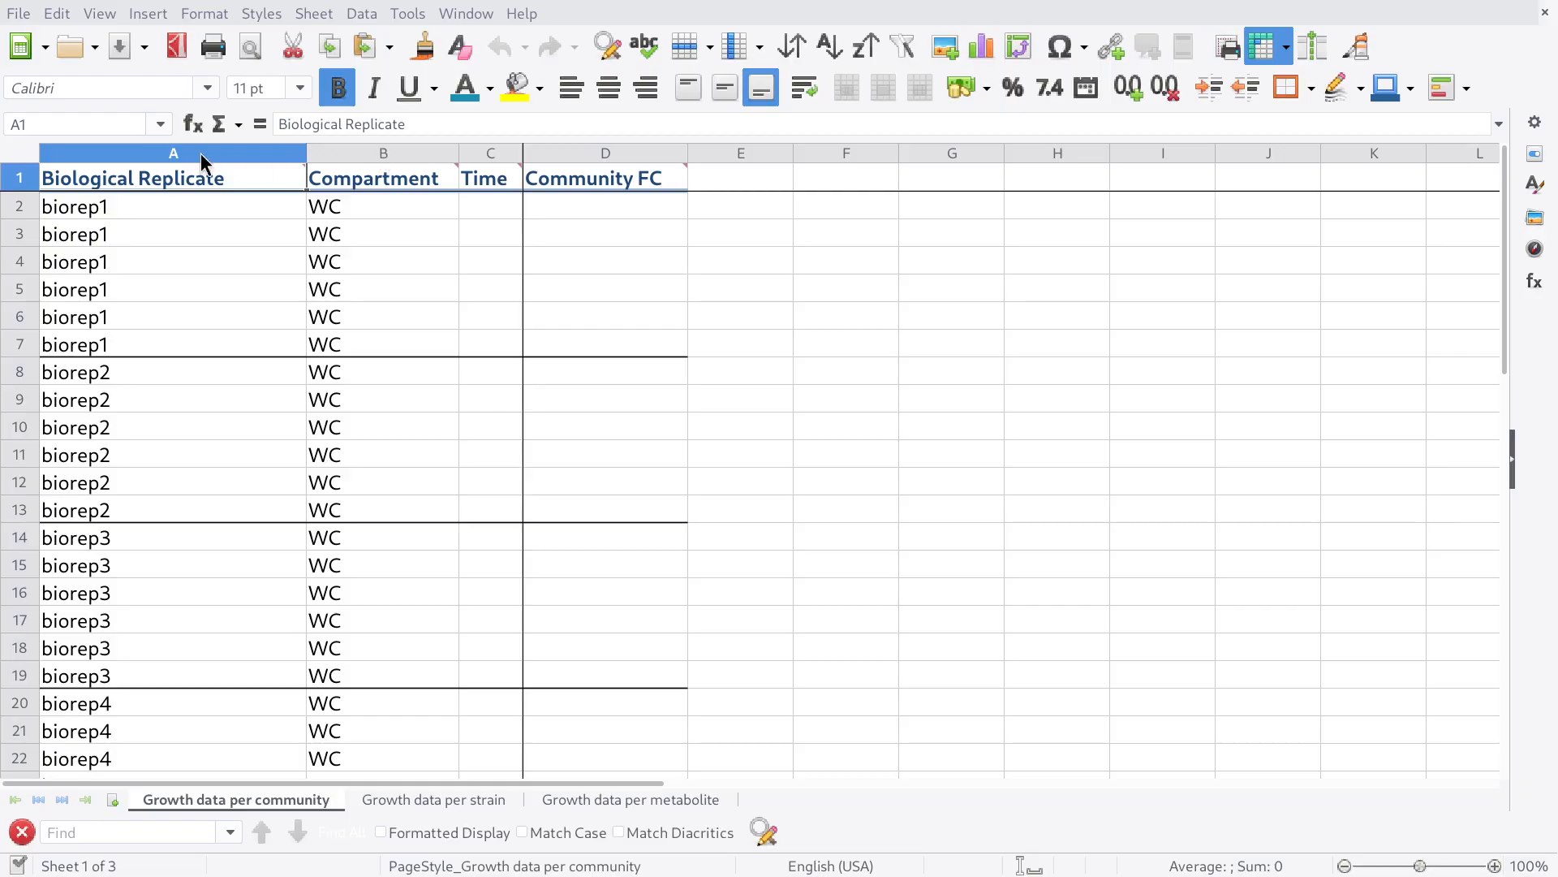
mouse_move(130, 172)
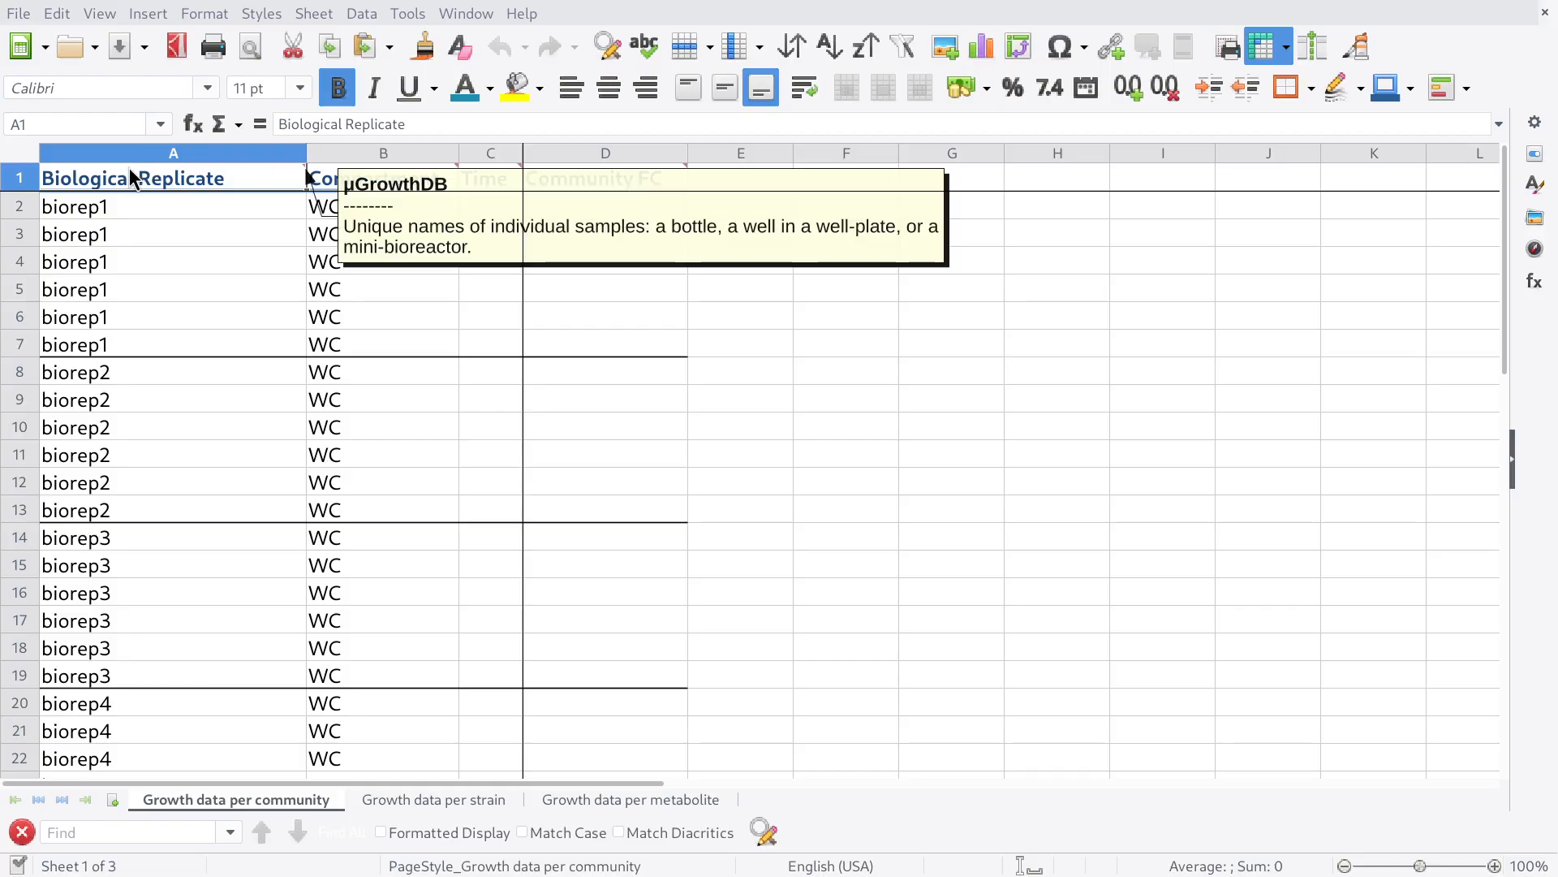
scroll(174, 276, down, 7)
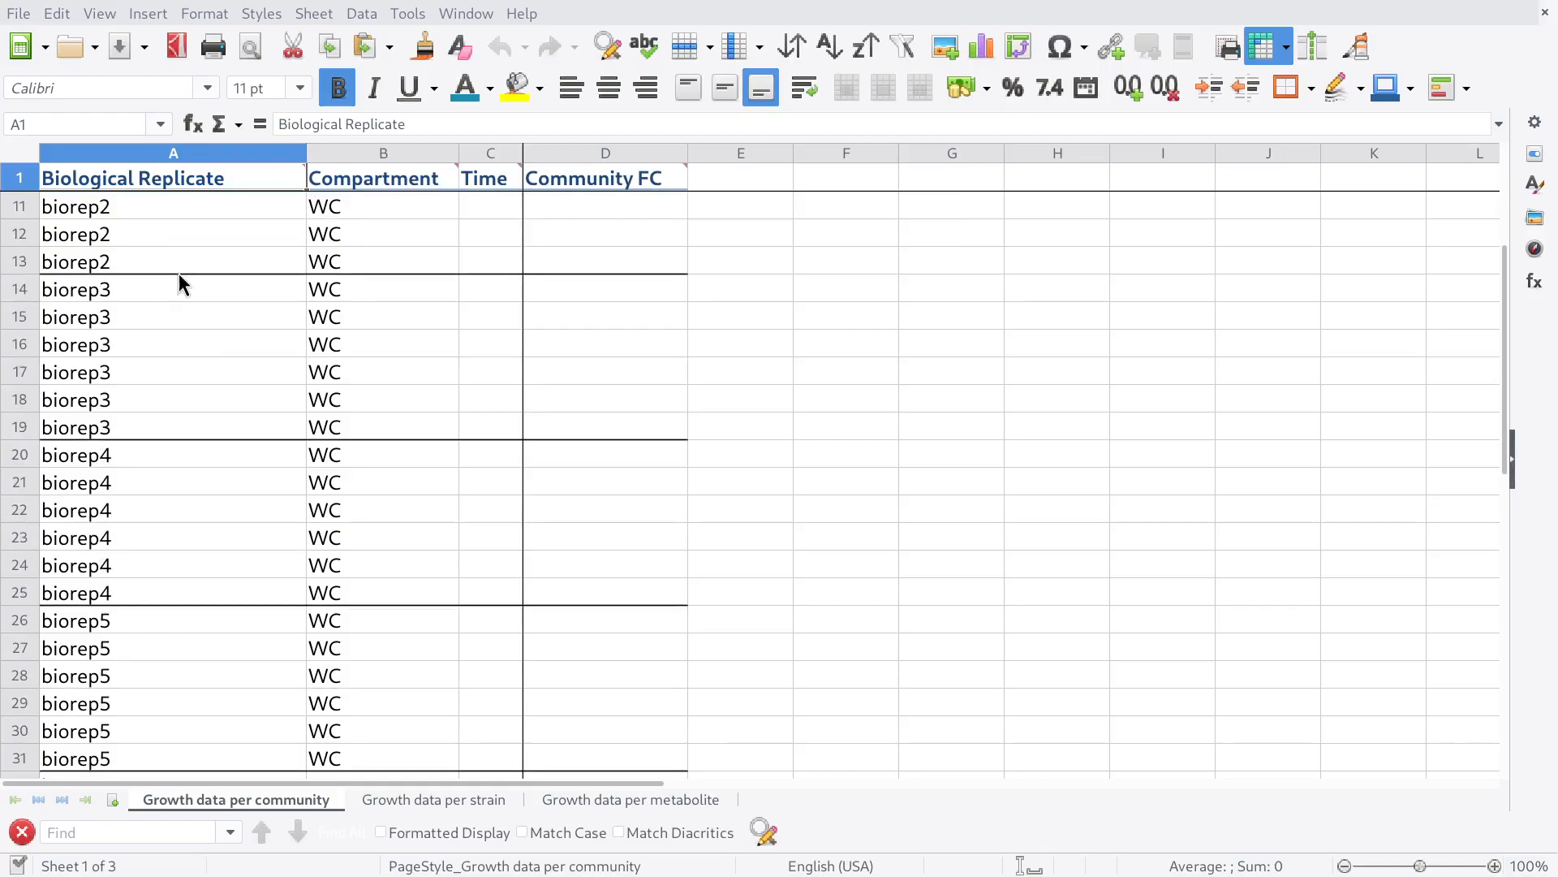
scroll(237, 451, up, 7)
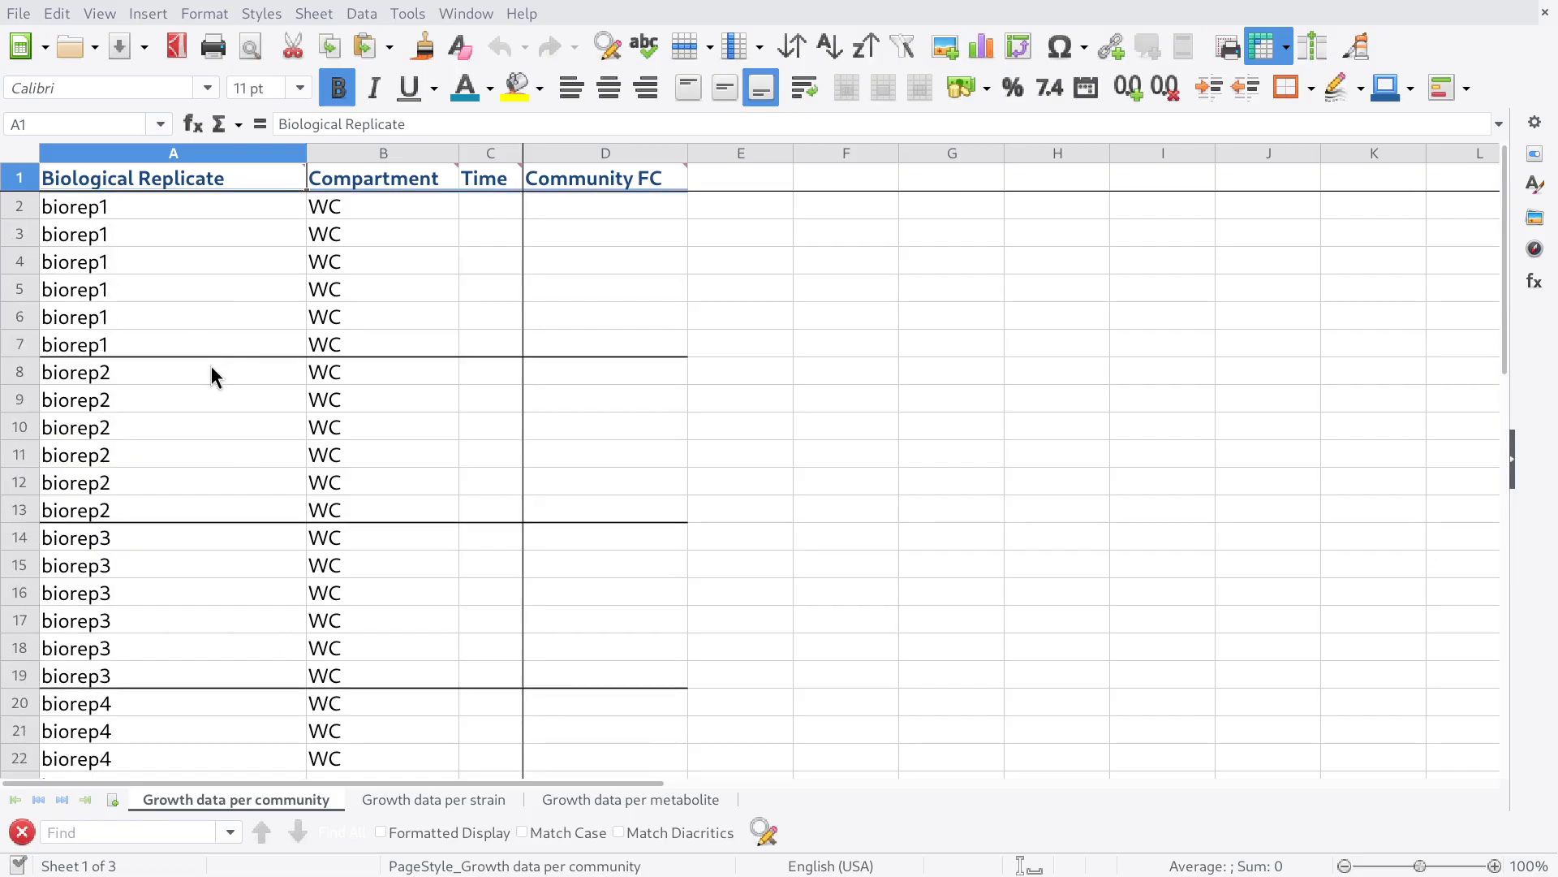
Examine the bioreplicate rows and the per-strain rRNA reads columns in the strain growth data sheet.
click(459, 805)
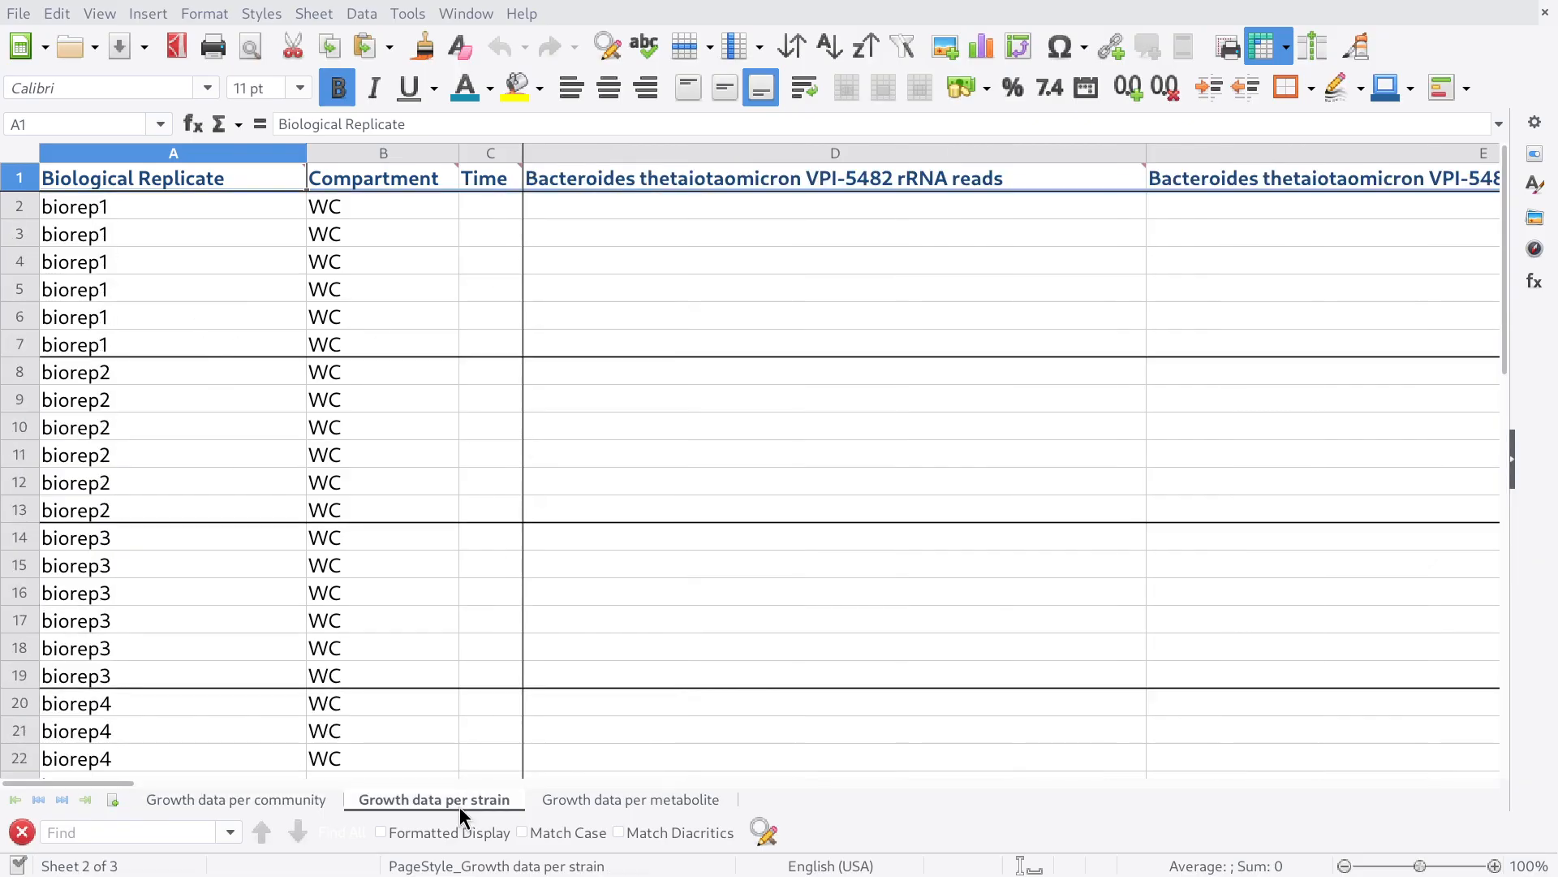
scroll(406, 527, down, 9)
scroll(410, 534, up, 9)
scroll(663, 333, down, 7)
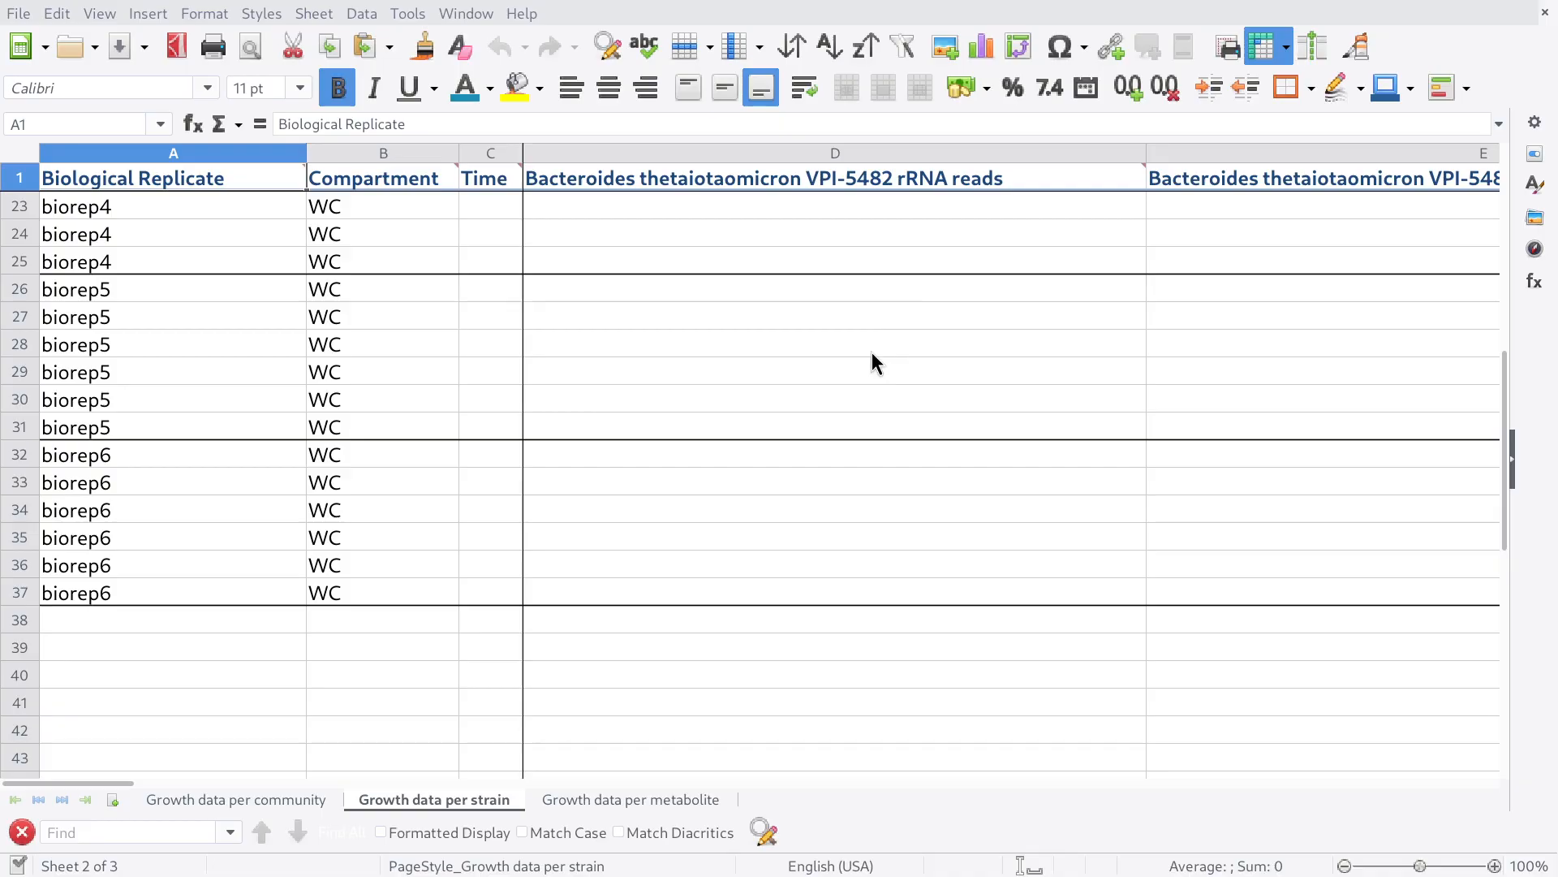
scroll(872, 354, right, 5)
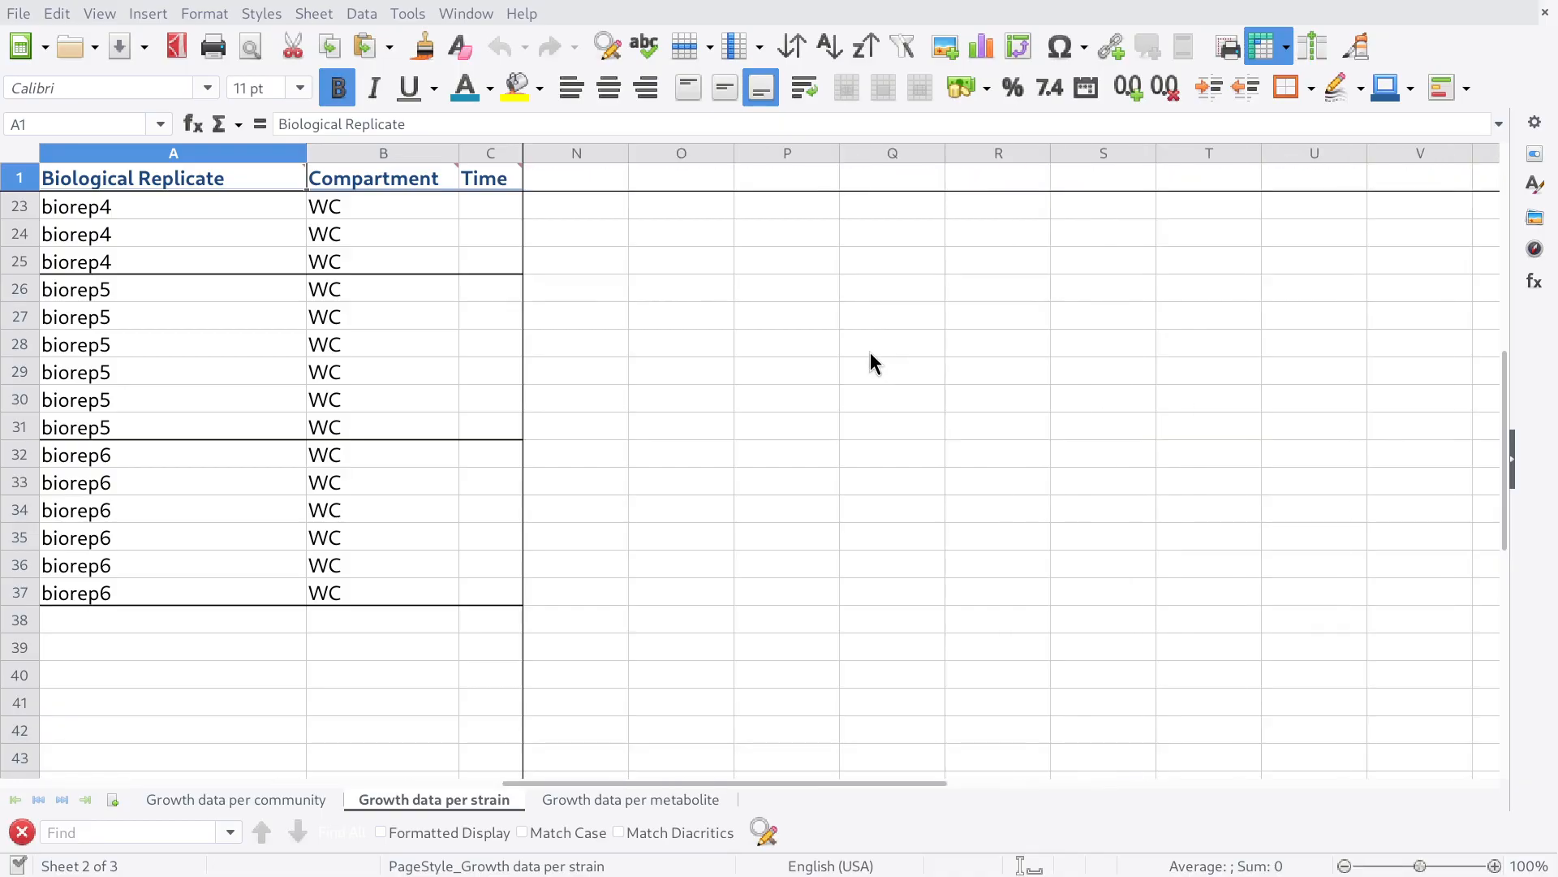
scroll(870, 352, left, 5)
scroll(870, 352, right, 3)
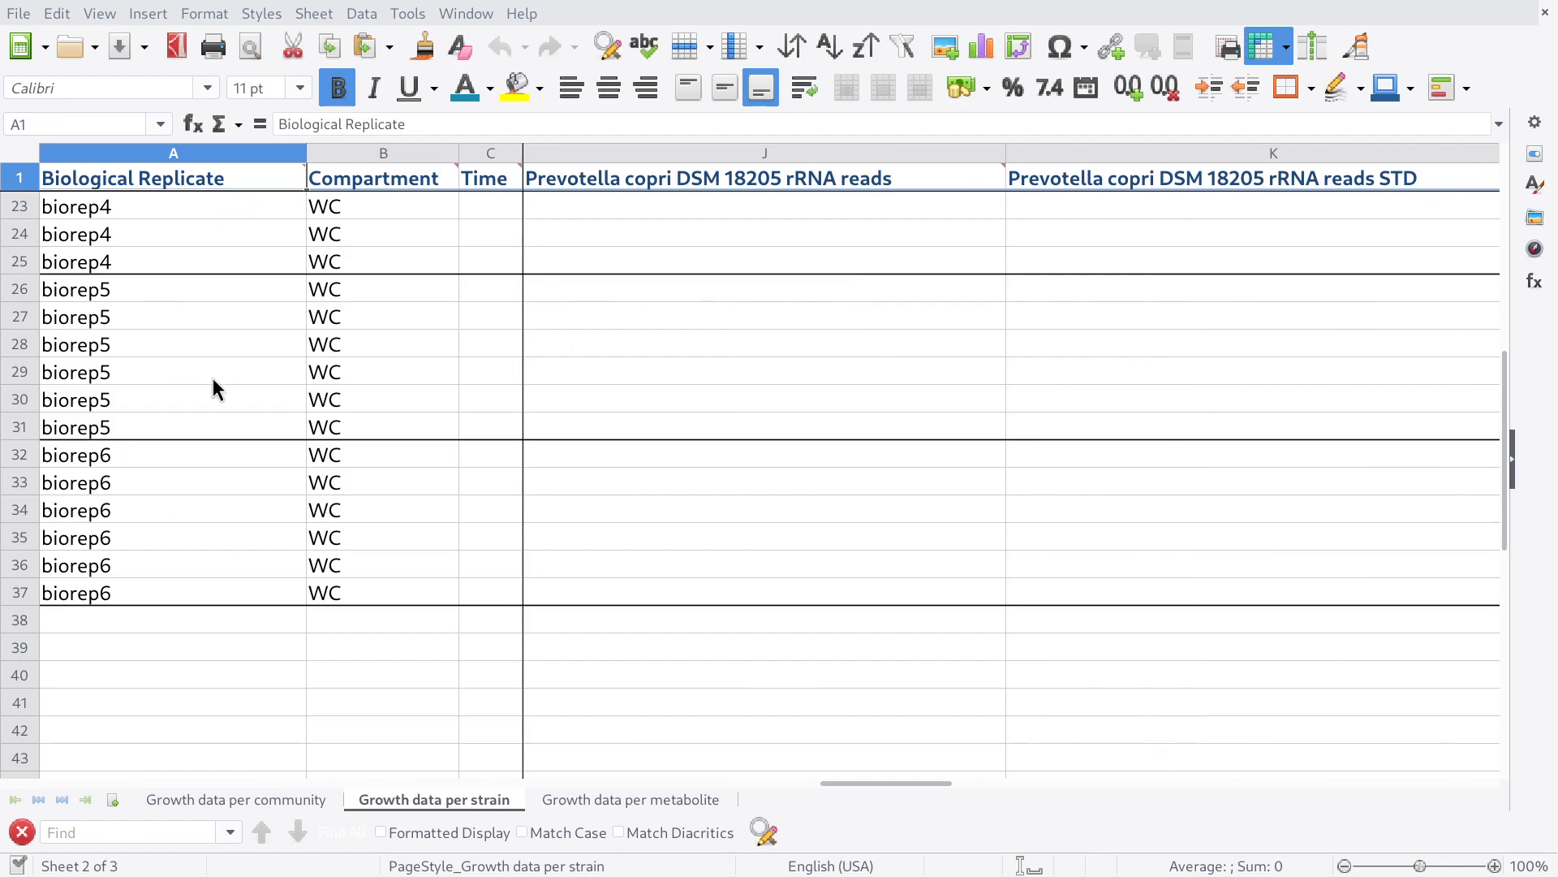
Narrow the Biological Replicate, Compartment, both Prevotella copri and the Collinsella aerofaciens rRNA reads columns in the strain sheet.
drag(306, 153, 247, 154)
scroll(553, 444, up, 7)
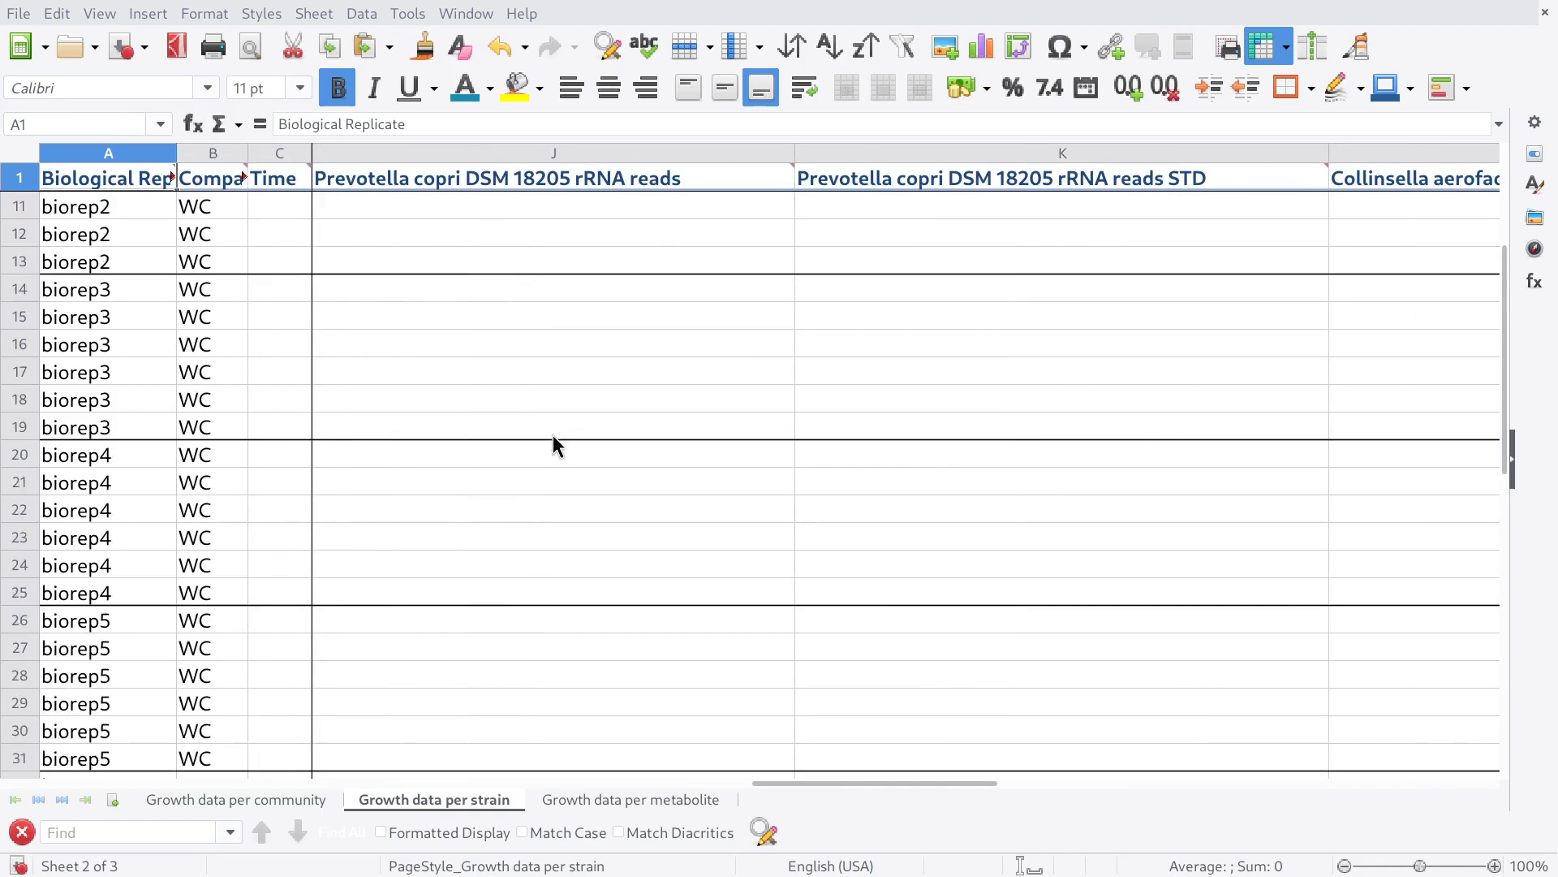
drag(795, 154, 605, 154)
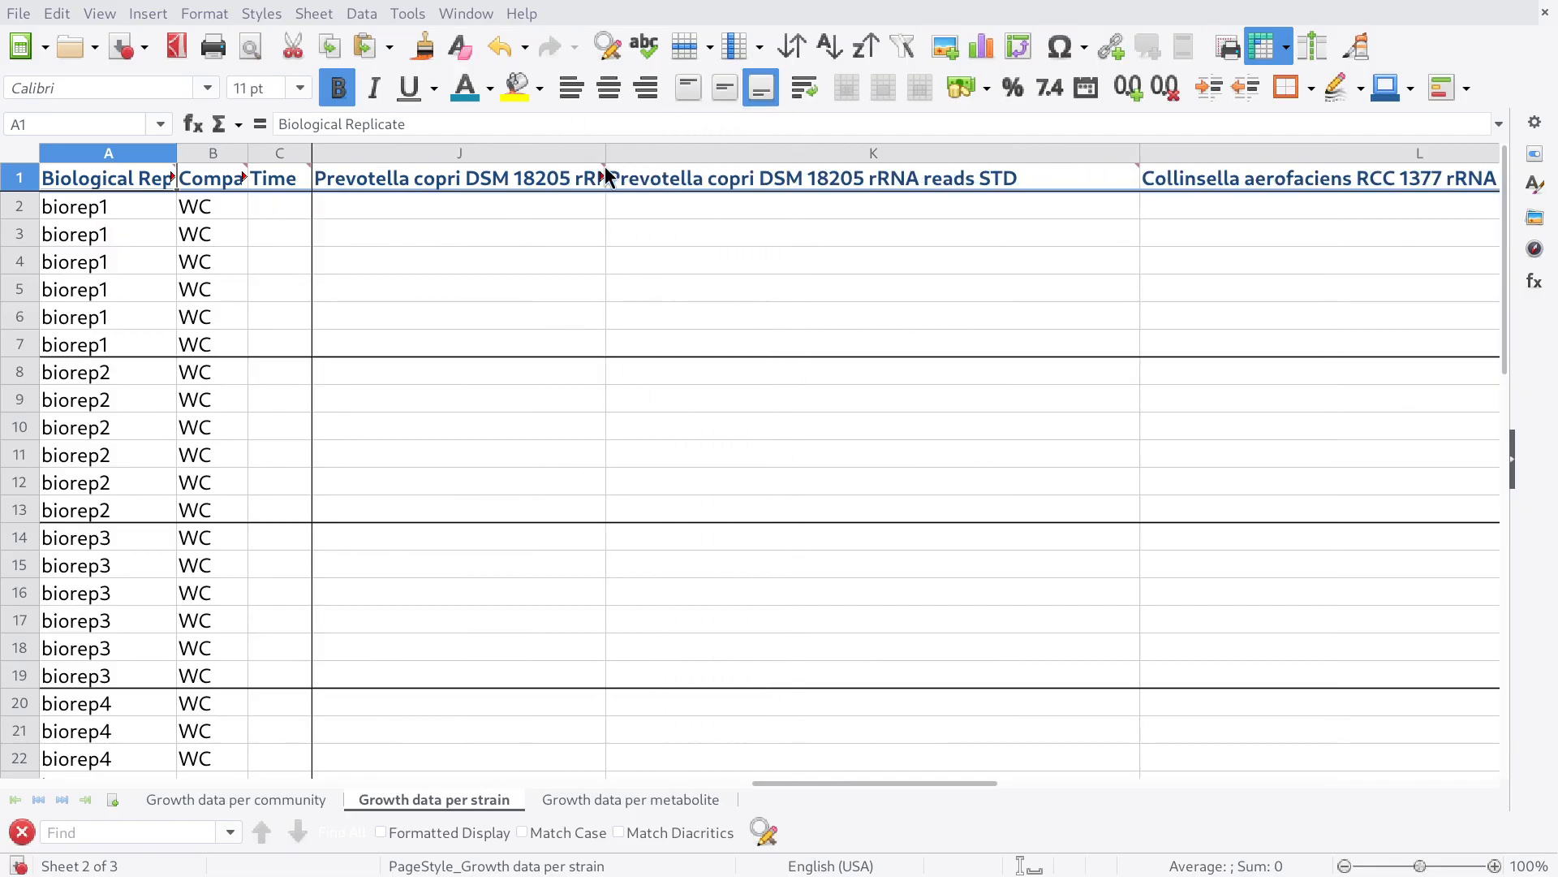
drag(1139, 151, 829, 160)
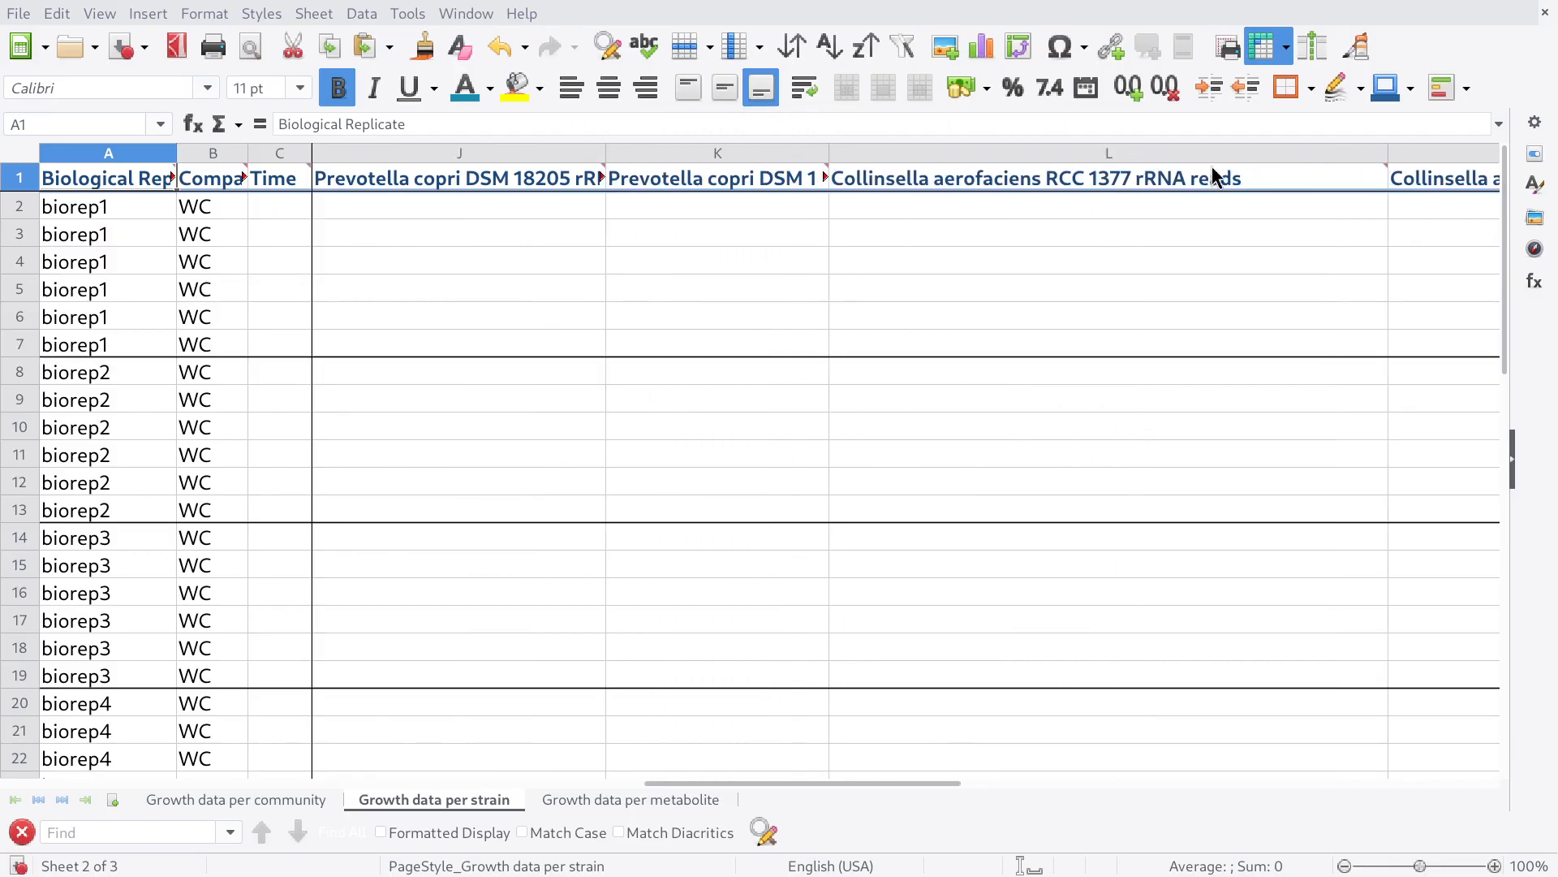
drag(1384, 163, 1144, 165)
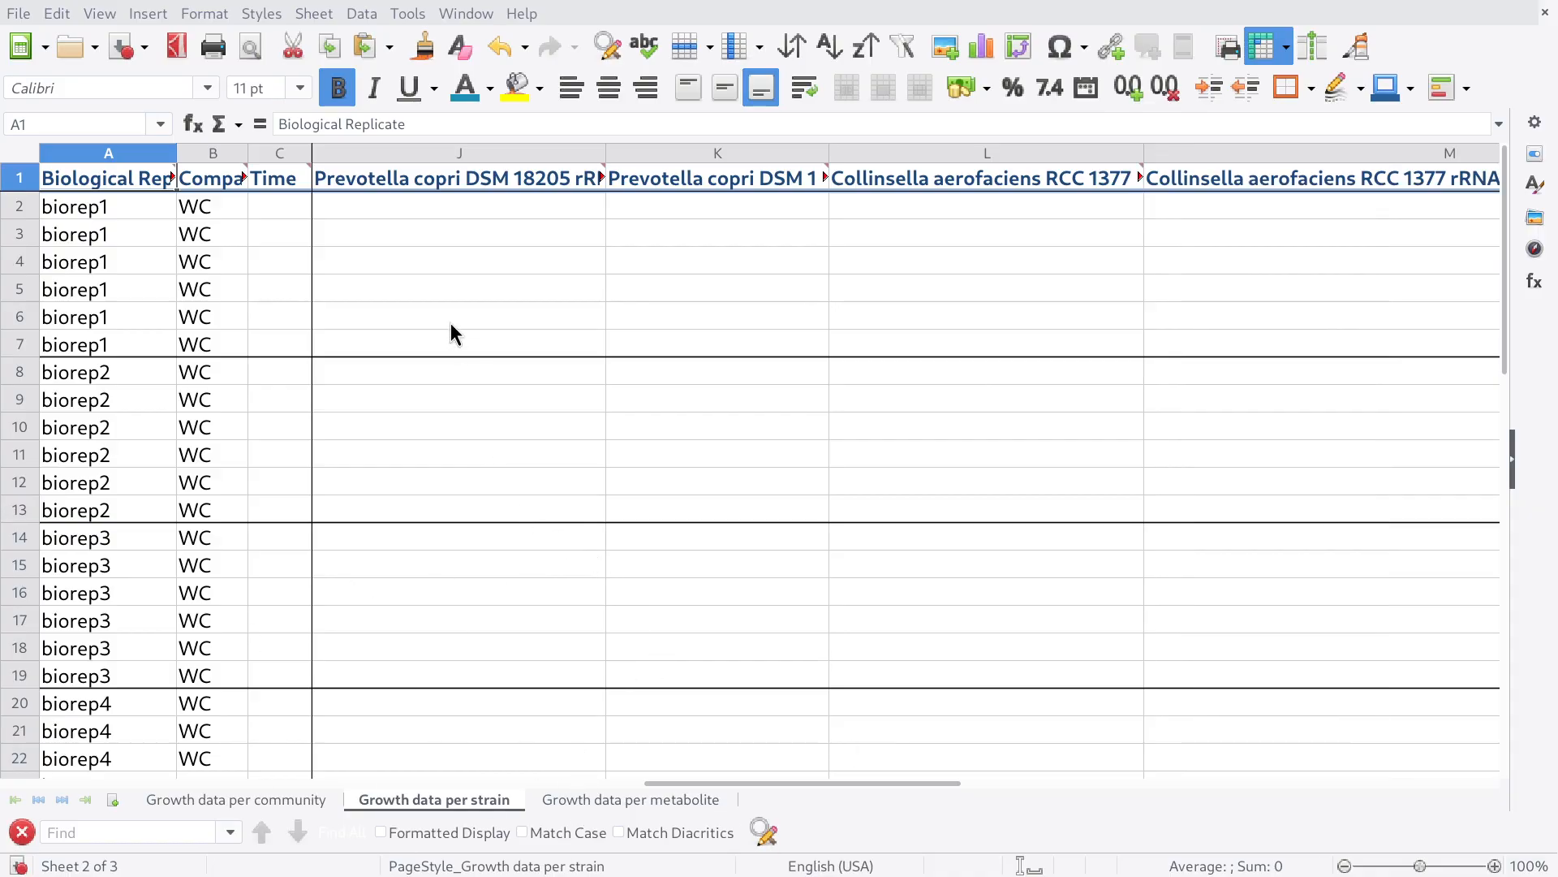
Check the Prevotella copri rRNA reads header note and the first biorep1 row with its WC compartment.
click(382, 153)
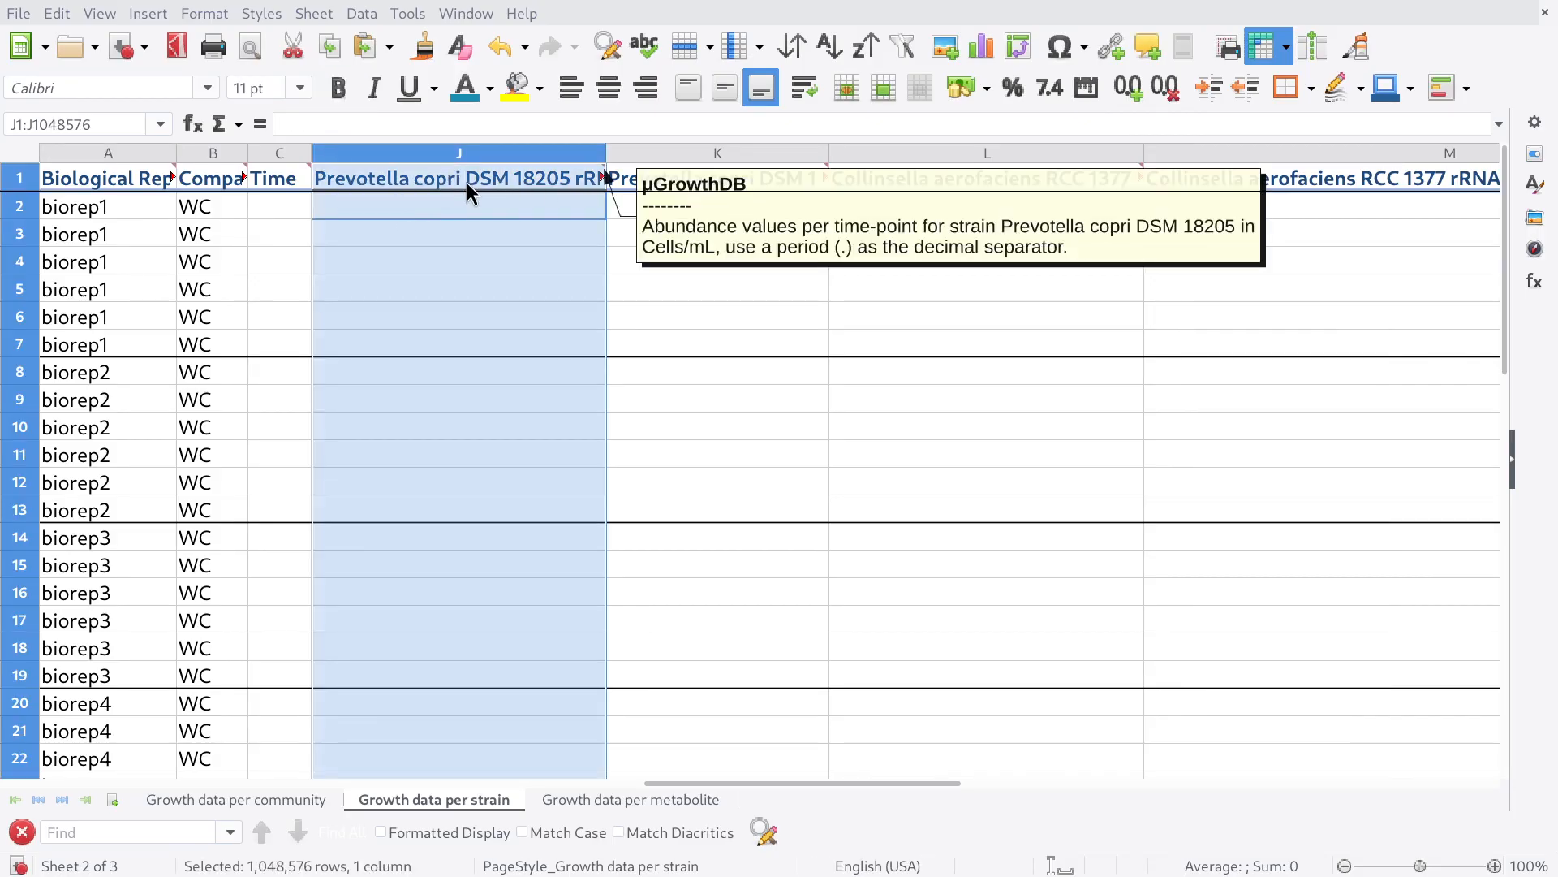
click(31, 212)
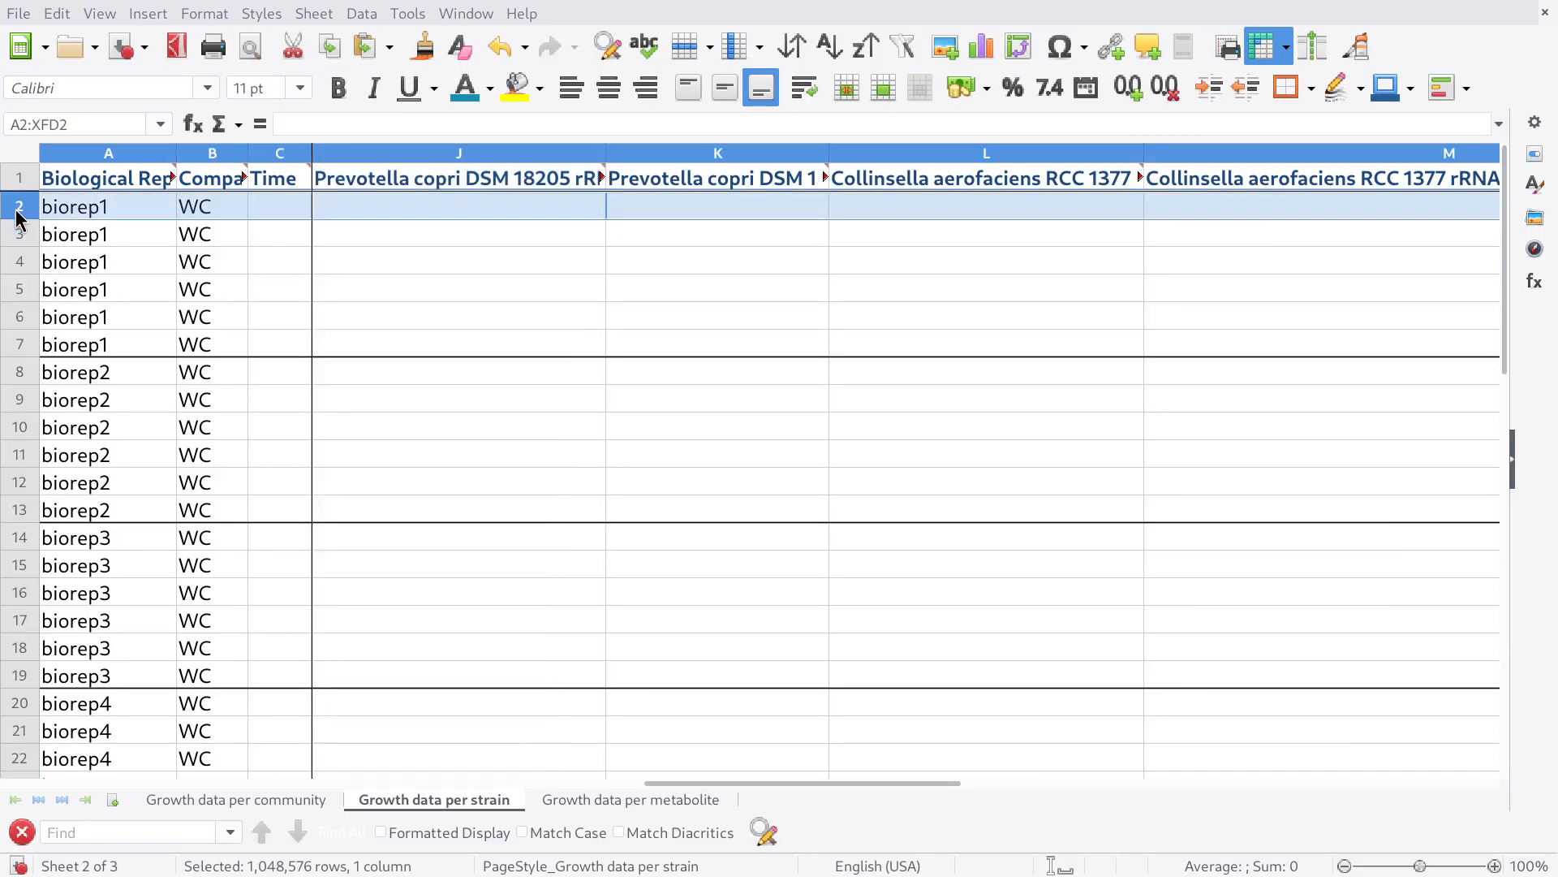
click(80, 206)
click(204, 213)
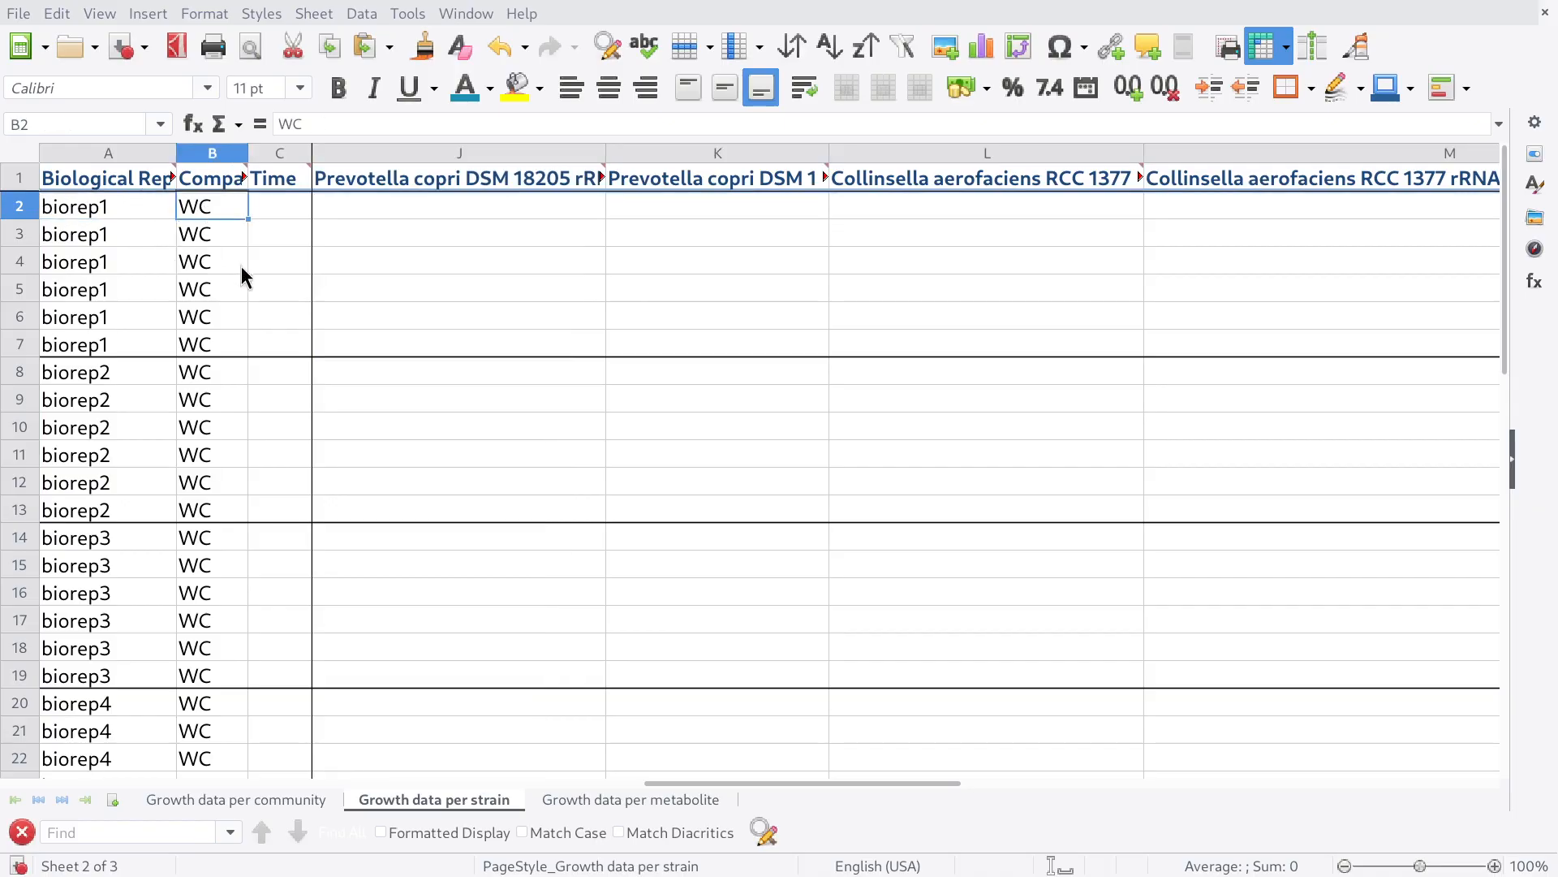
Copy the biorep1_2 time points 12, 25, 37, 49, 61 and 67 from raw_data.xlsx into biorep1's Time cells C2:C7 on the strain sheet.
key(Tab)
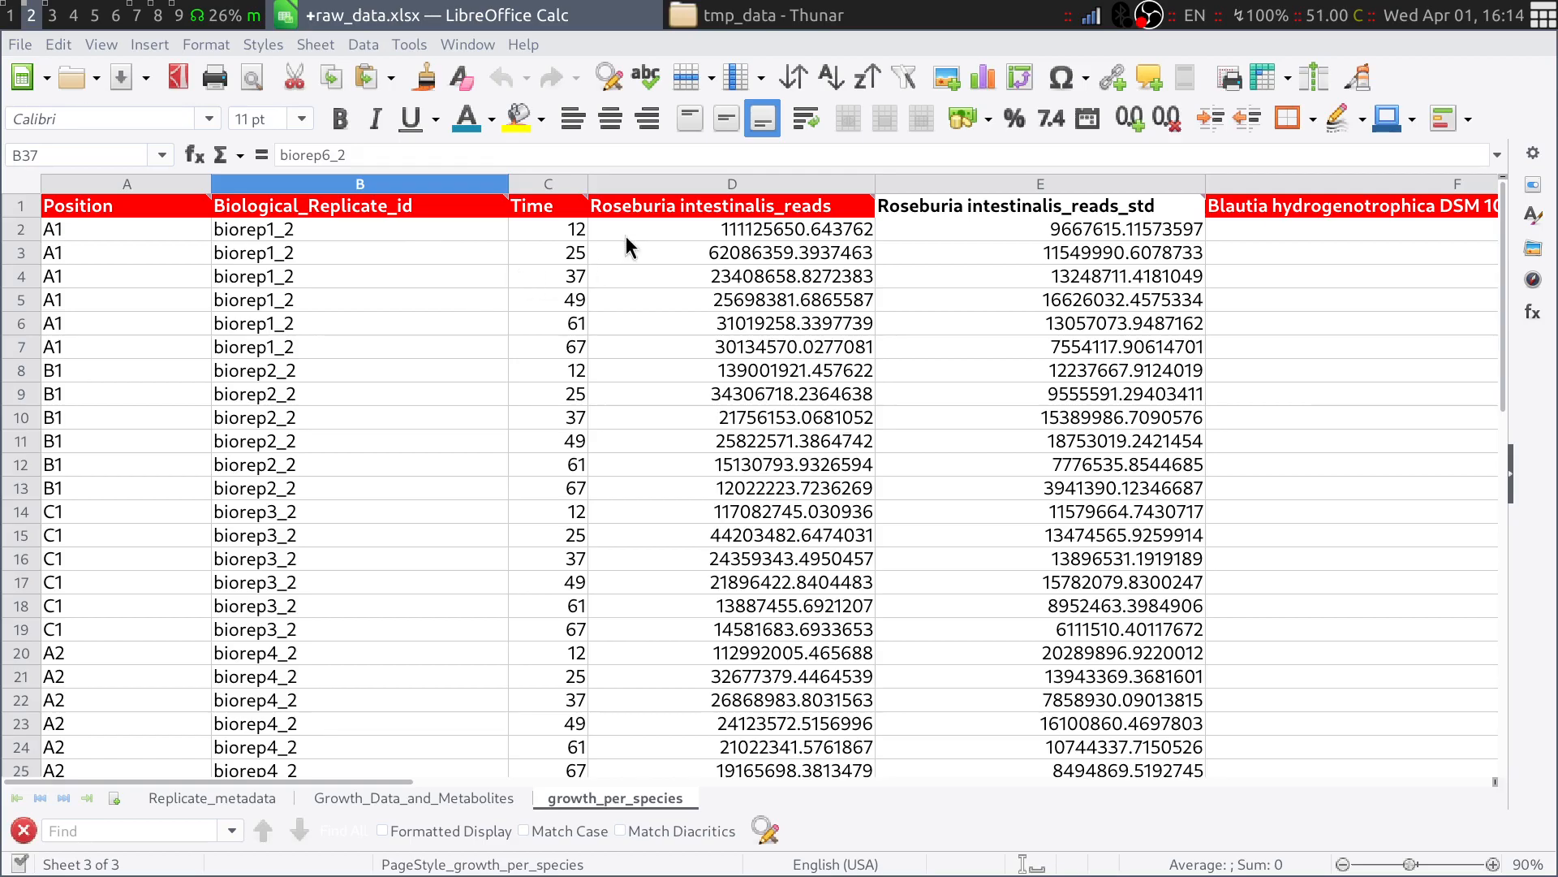
drag(575, 233, 586, 348)
key(ctrl+c)
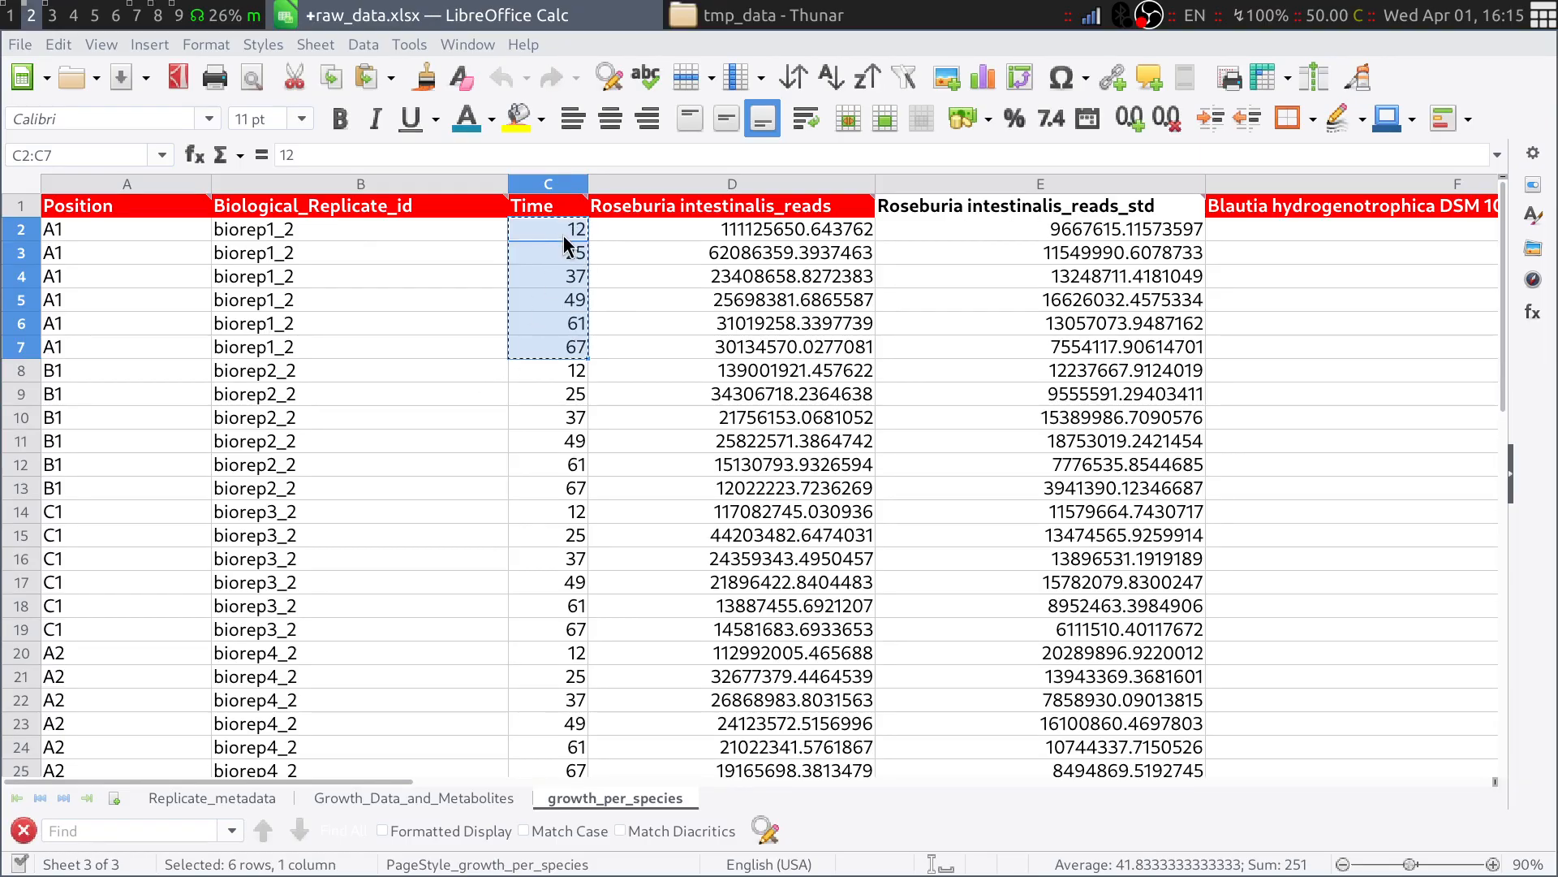
key(super+1)
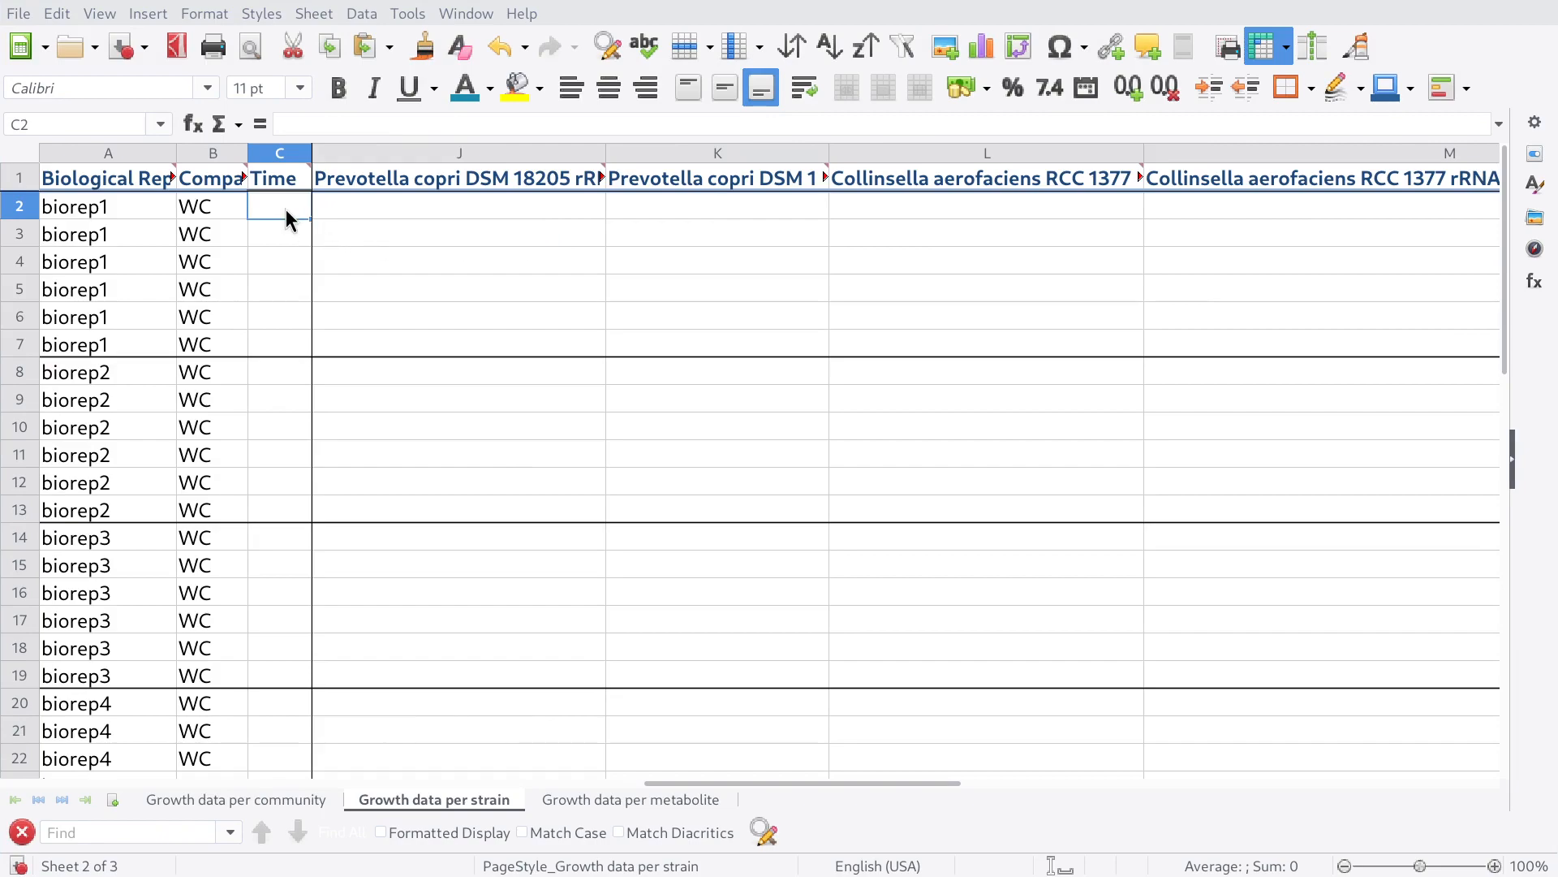
key(ctrl+v)
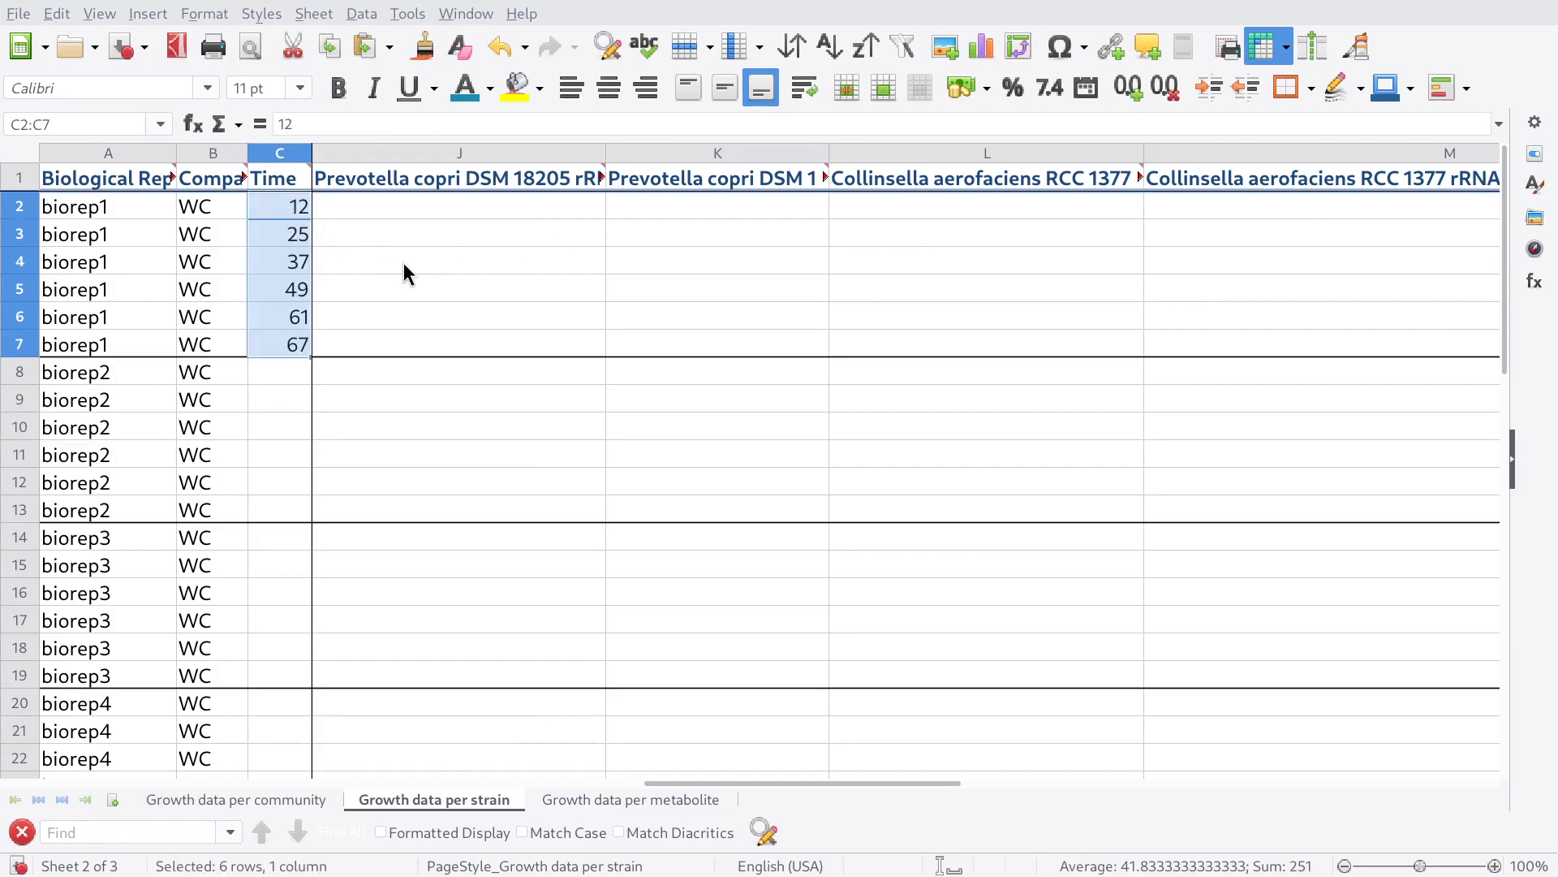
Copy the six biorep1_2 Roseburia intestinalis reads and std values from raw_data.xlsx into biorep1's matching strain columns, starting at H2.
key(super+2)
click(757, 235)
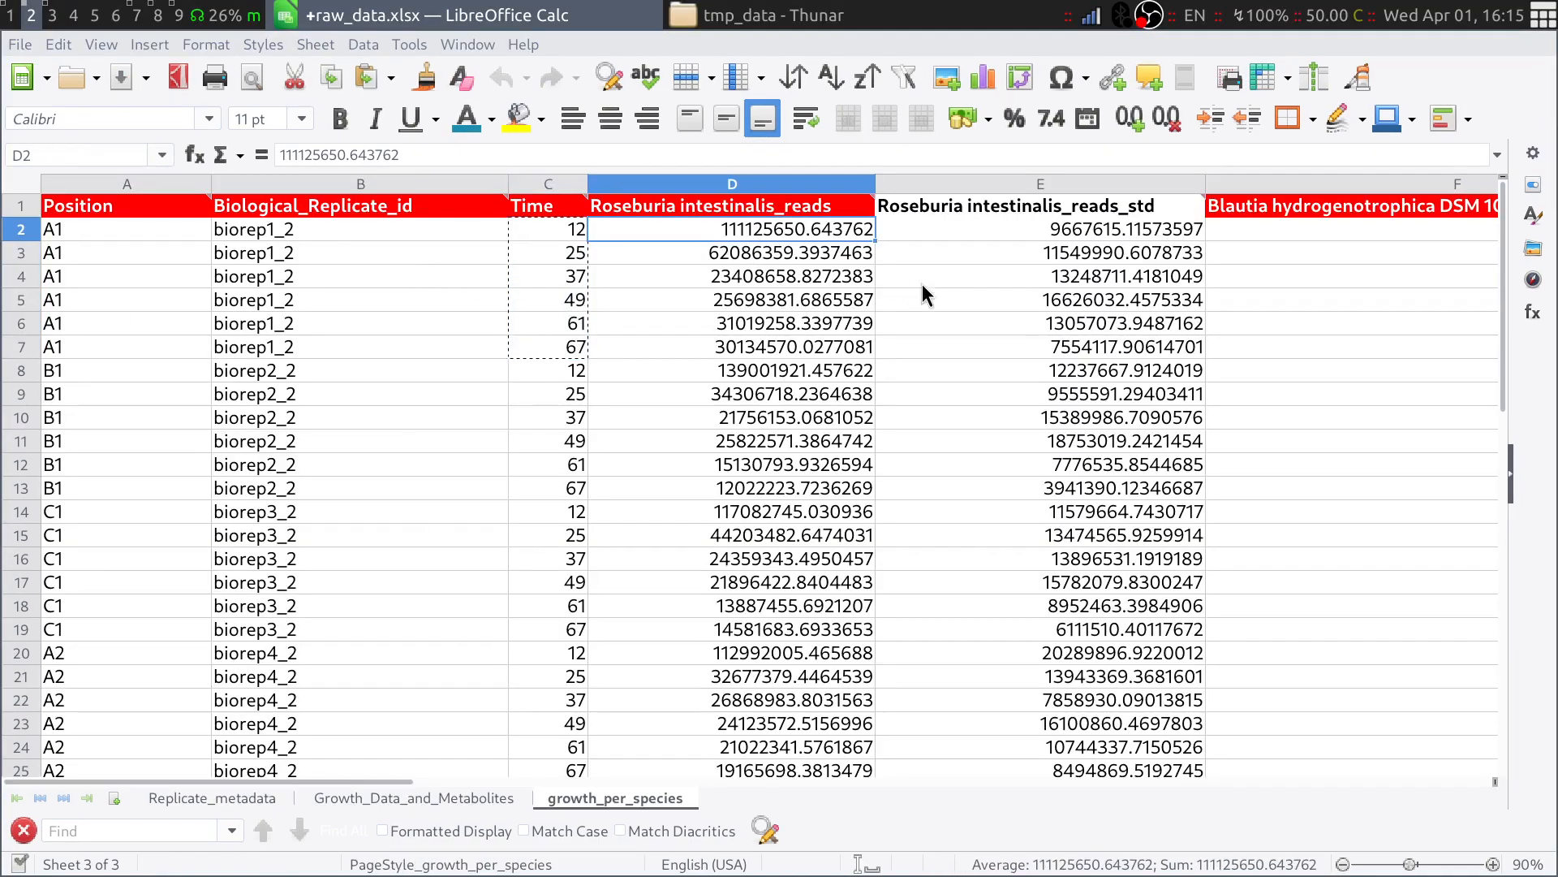
shift+click(1089, 344)
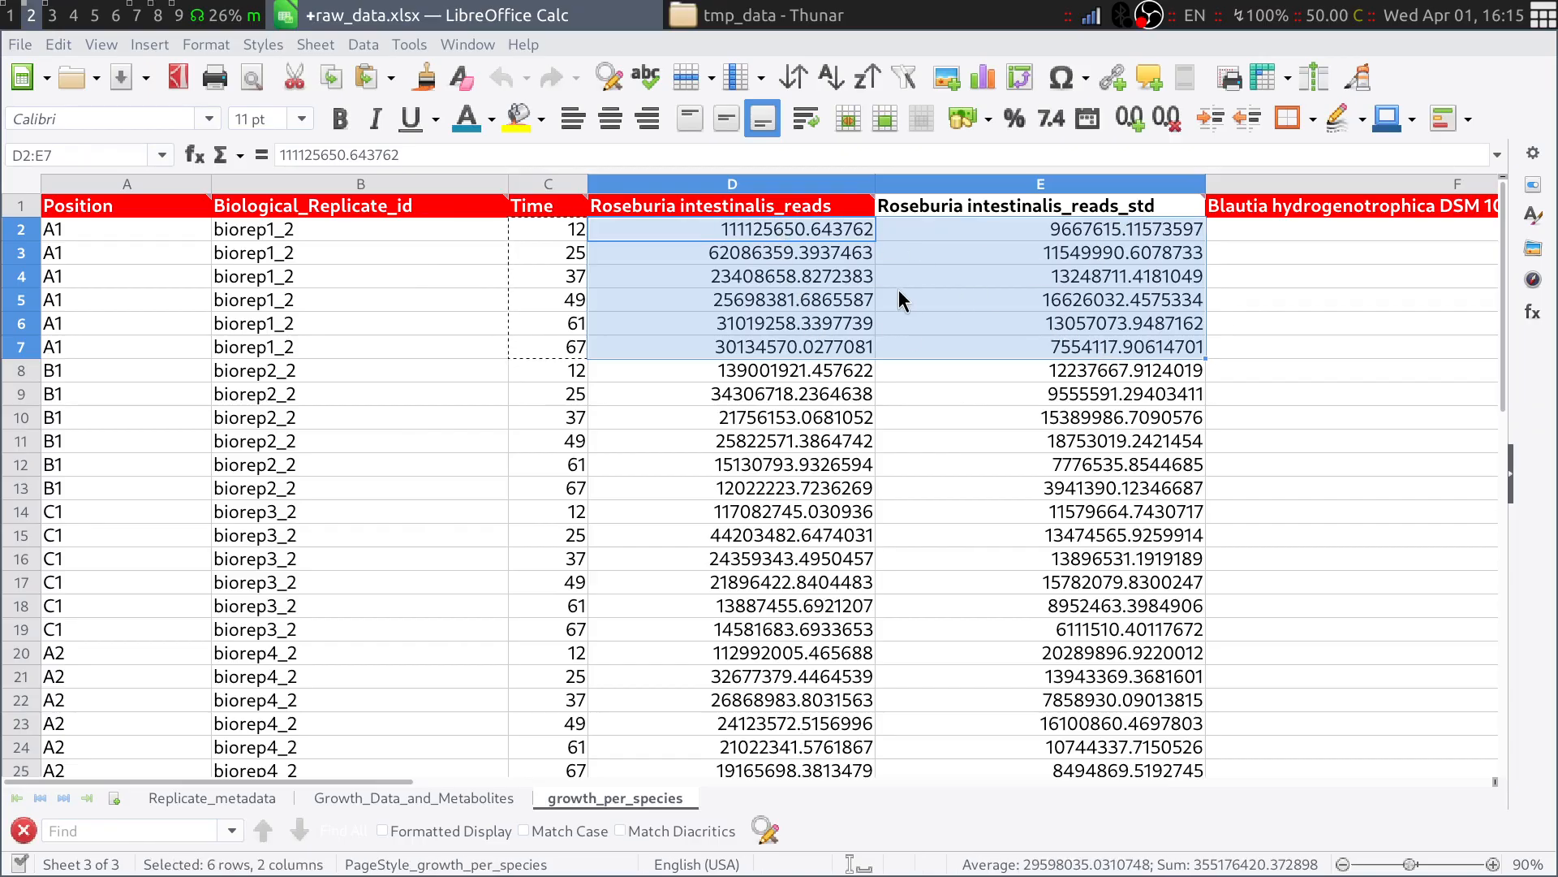
key(ctrl+c)
key(super+1)
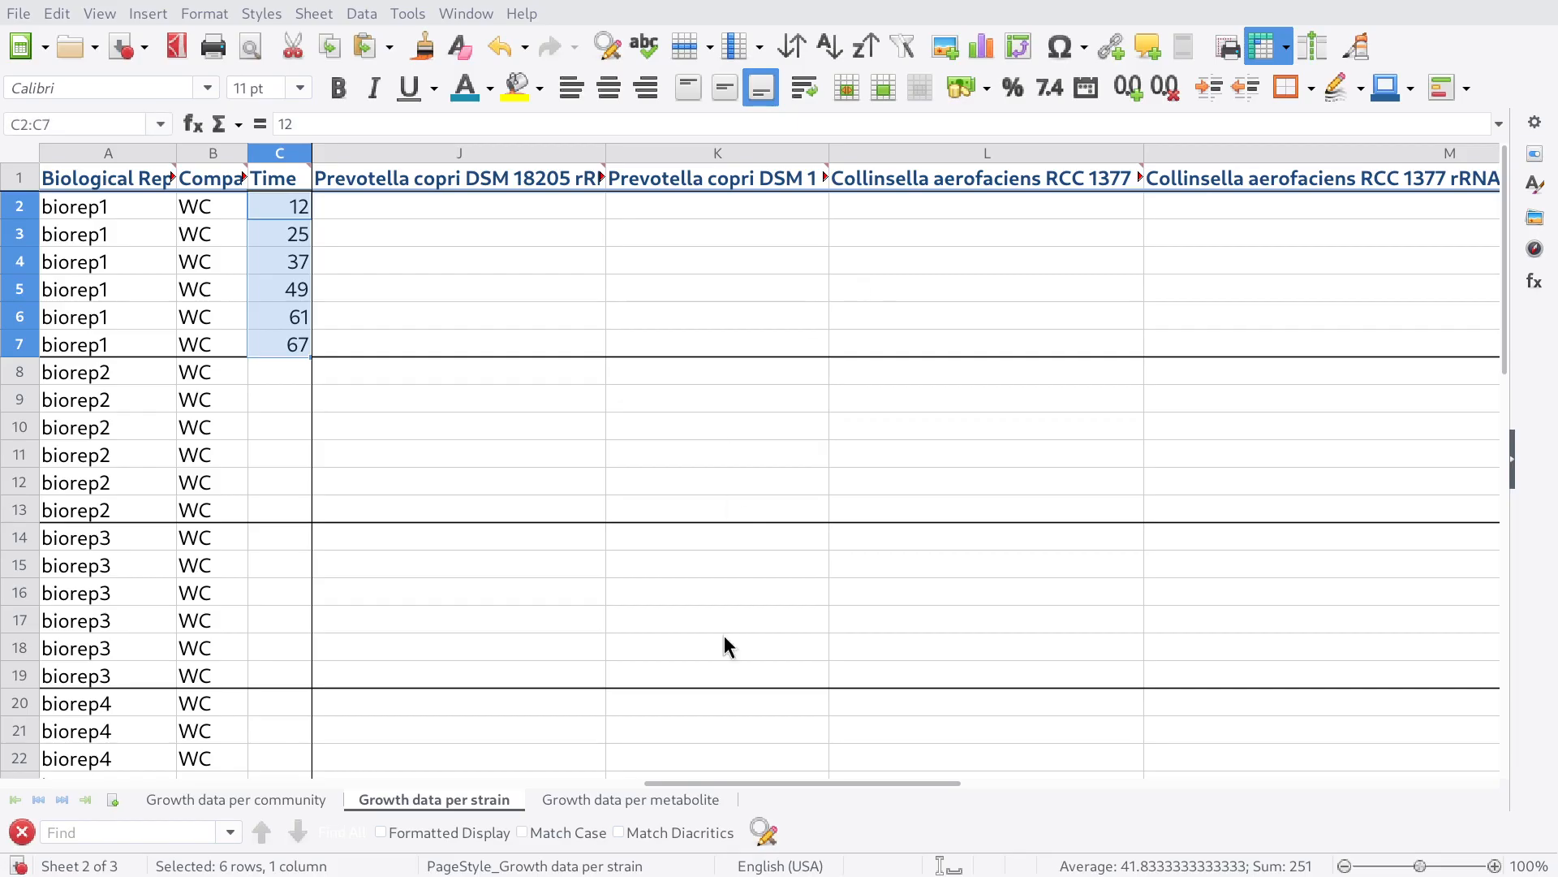
drag(713, 782, 544, 777)
click(581, 212)
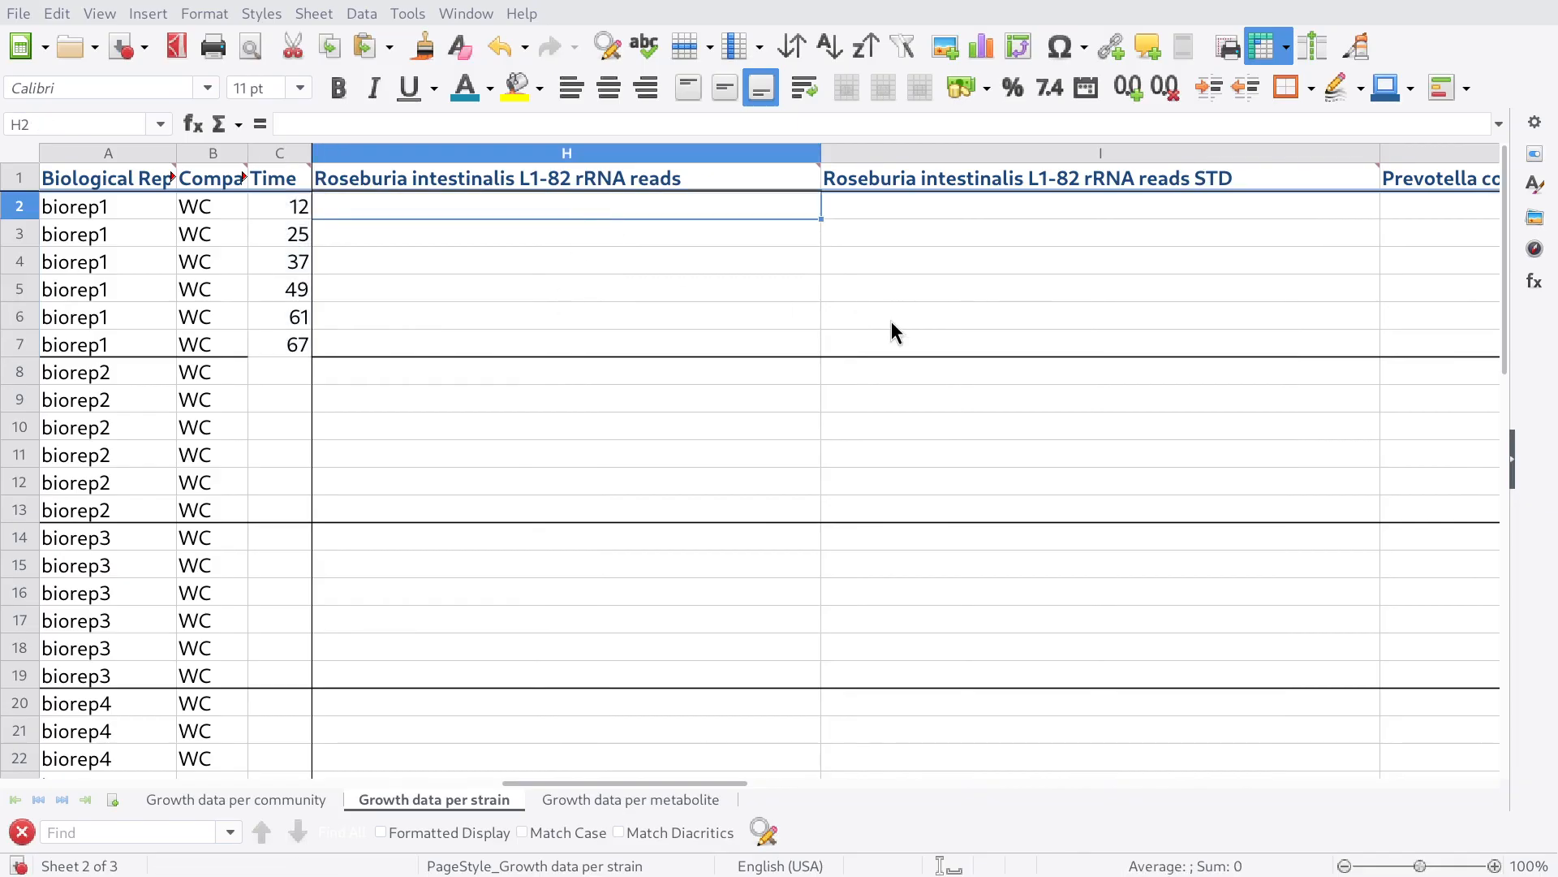
key(ctrl+v)
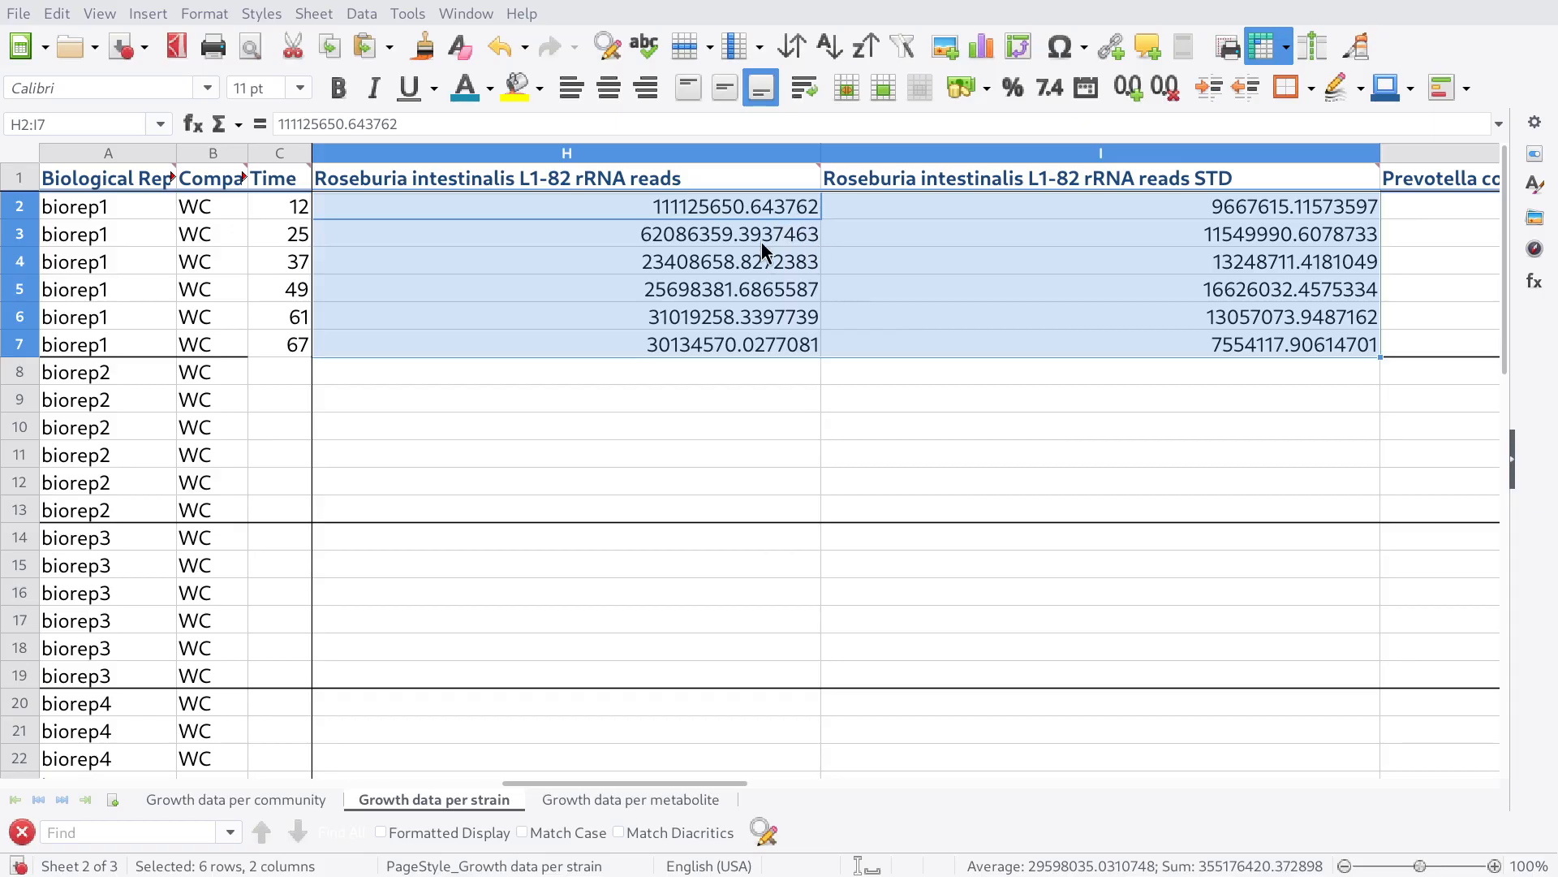
Undo the Roseburia intestinalis paste and paste the reads and std values into H2:I7 again as unformatted text with tab separation.
key(ctrl+z)
right_click(722, 209)
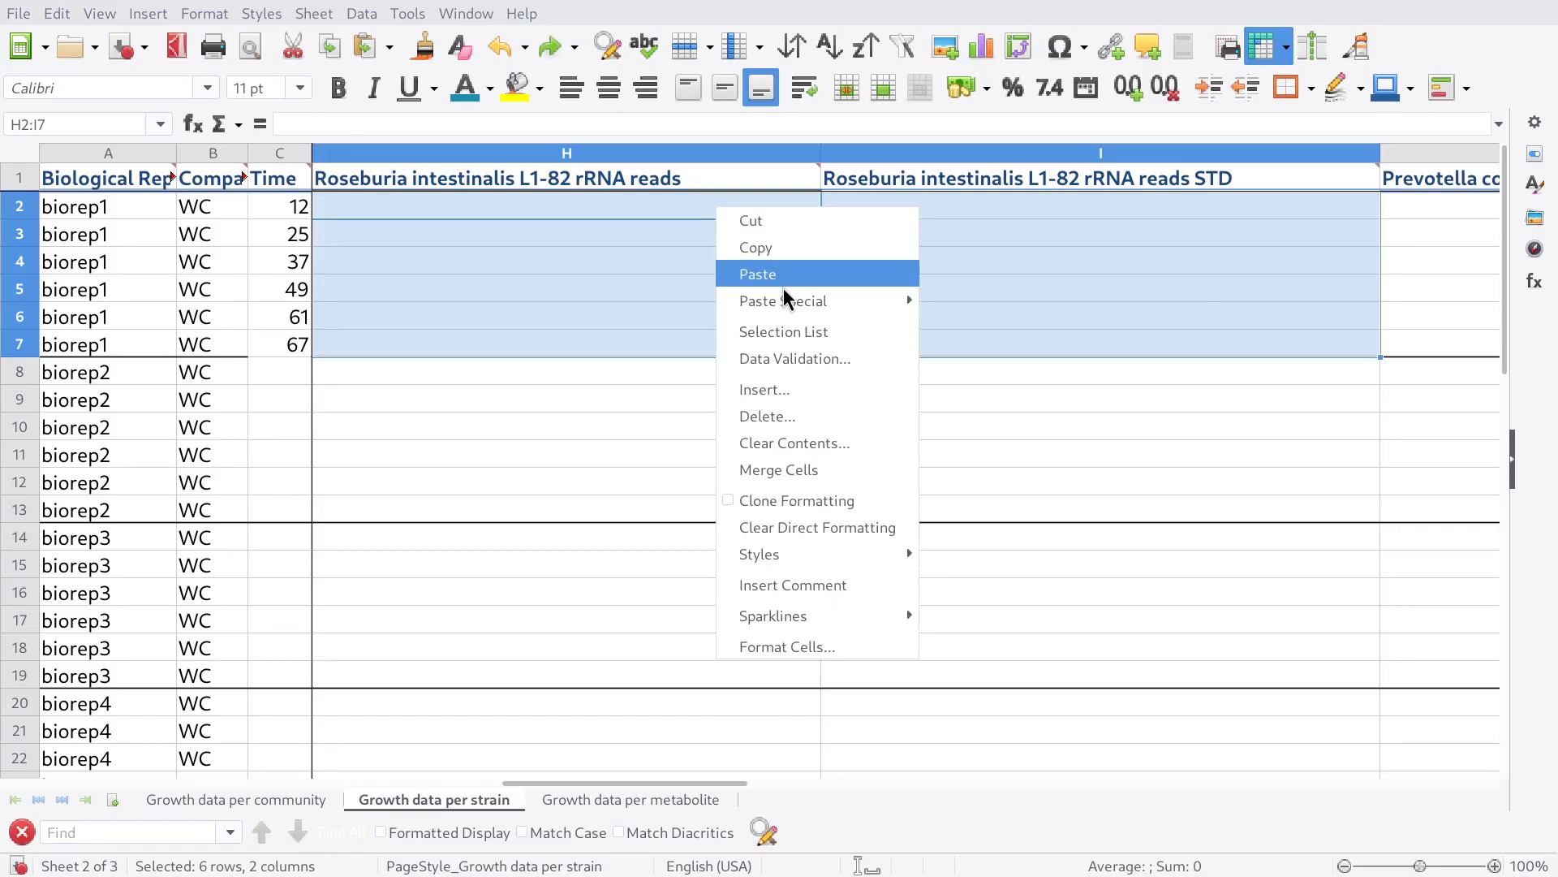
mouse_move(785, 301)
click(1014, 298)
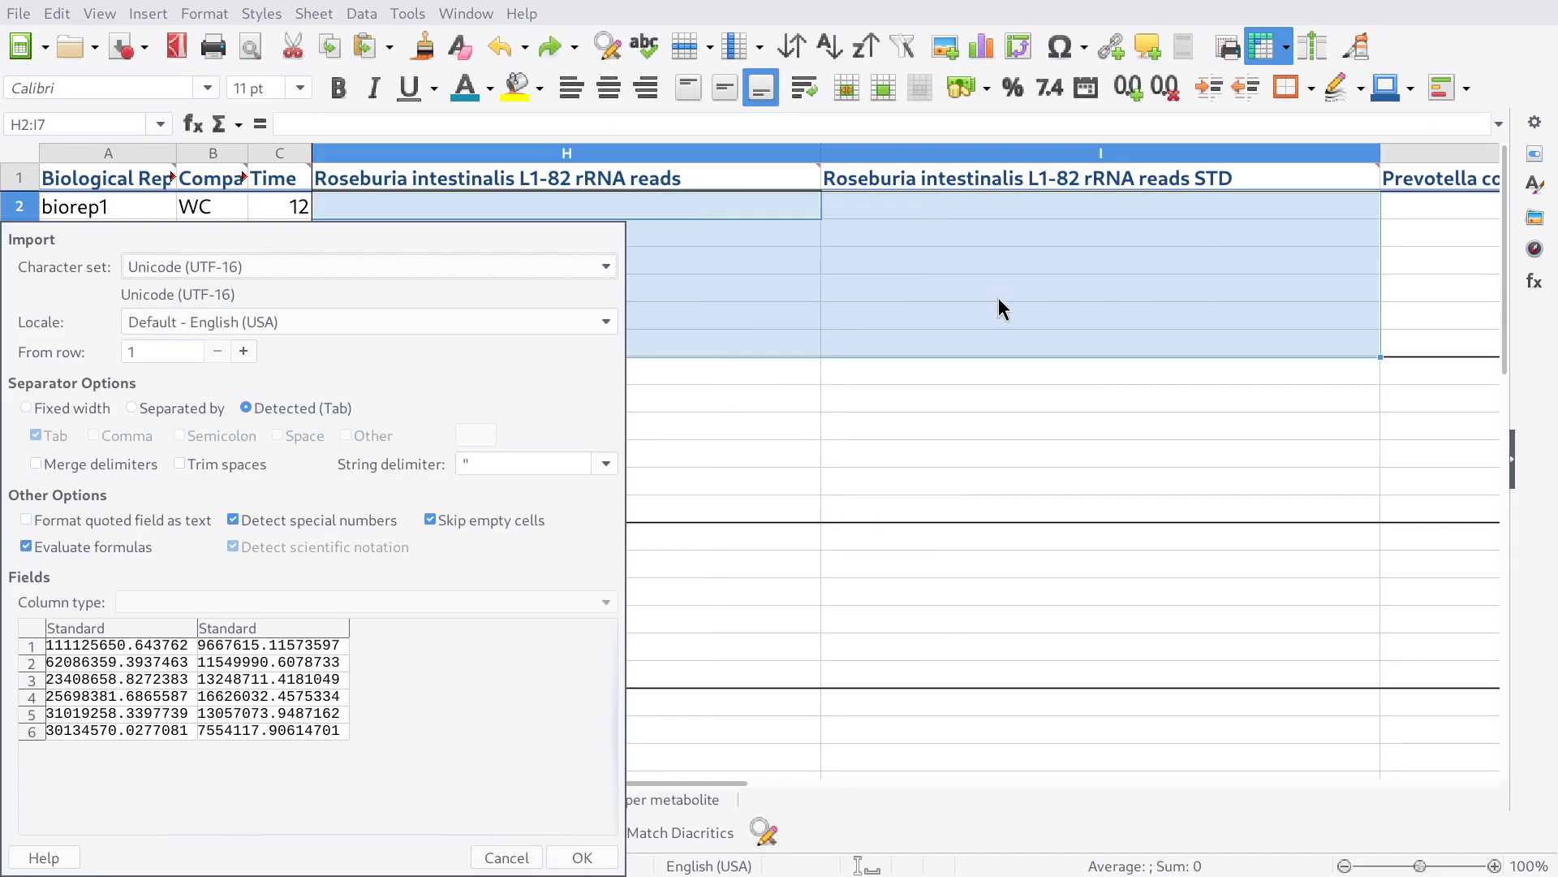
click(582, 858)
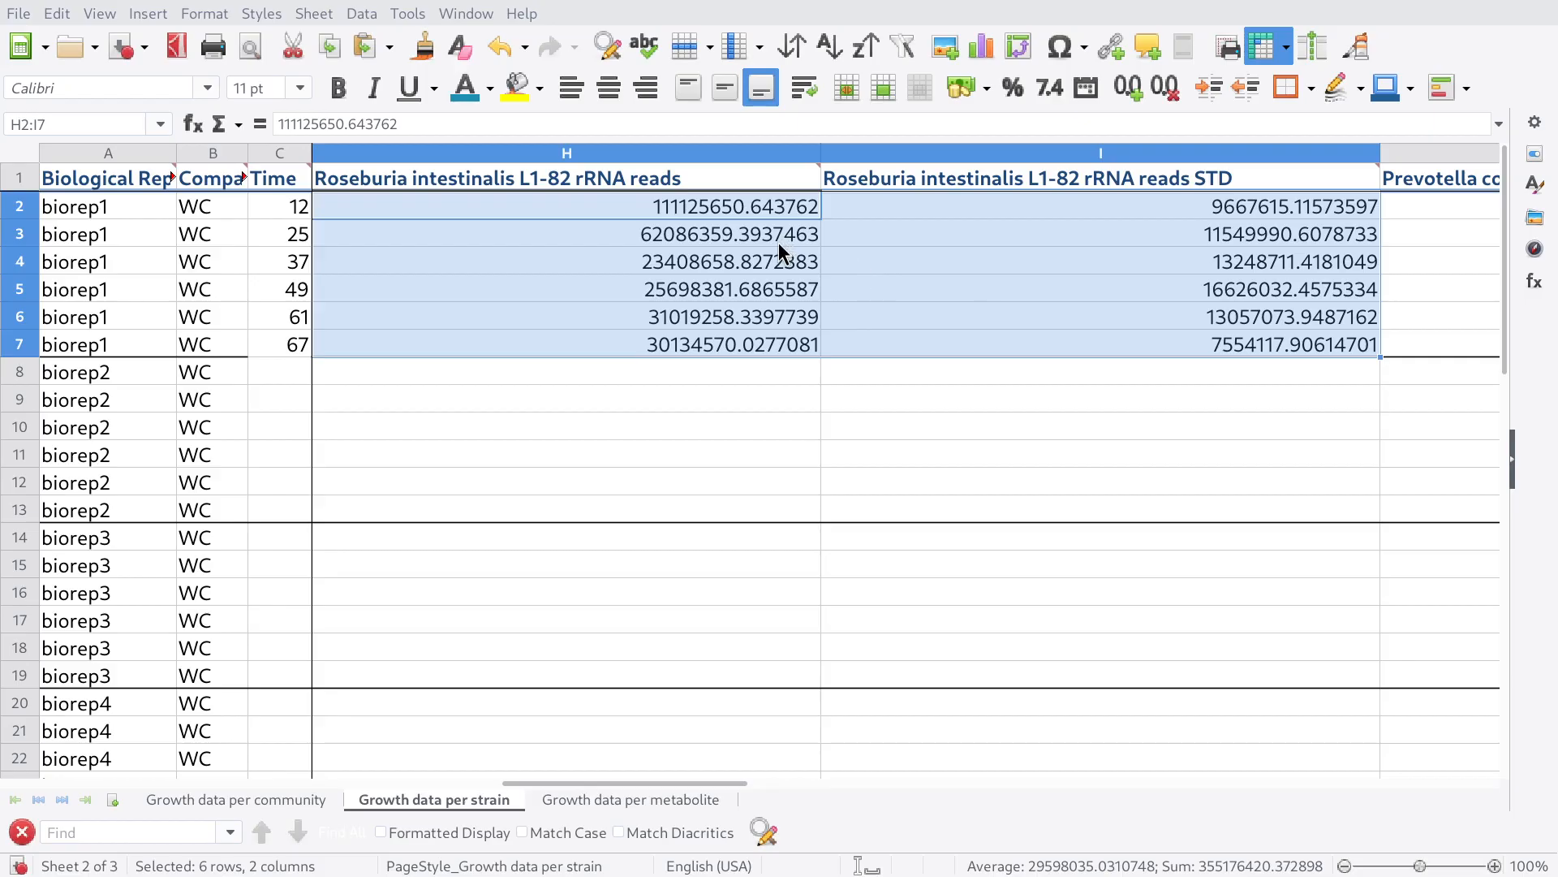
key(ctrl+z)
key(ctrl+y)
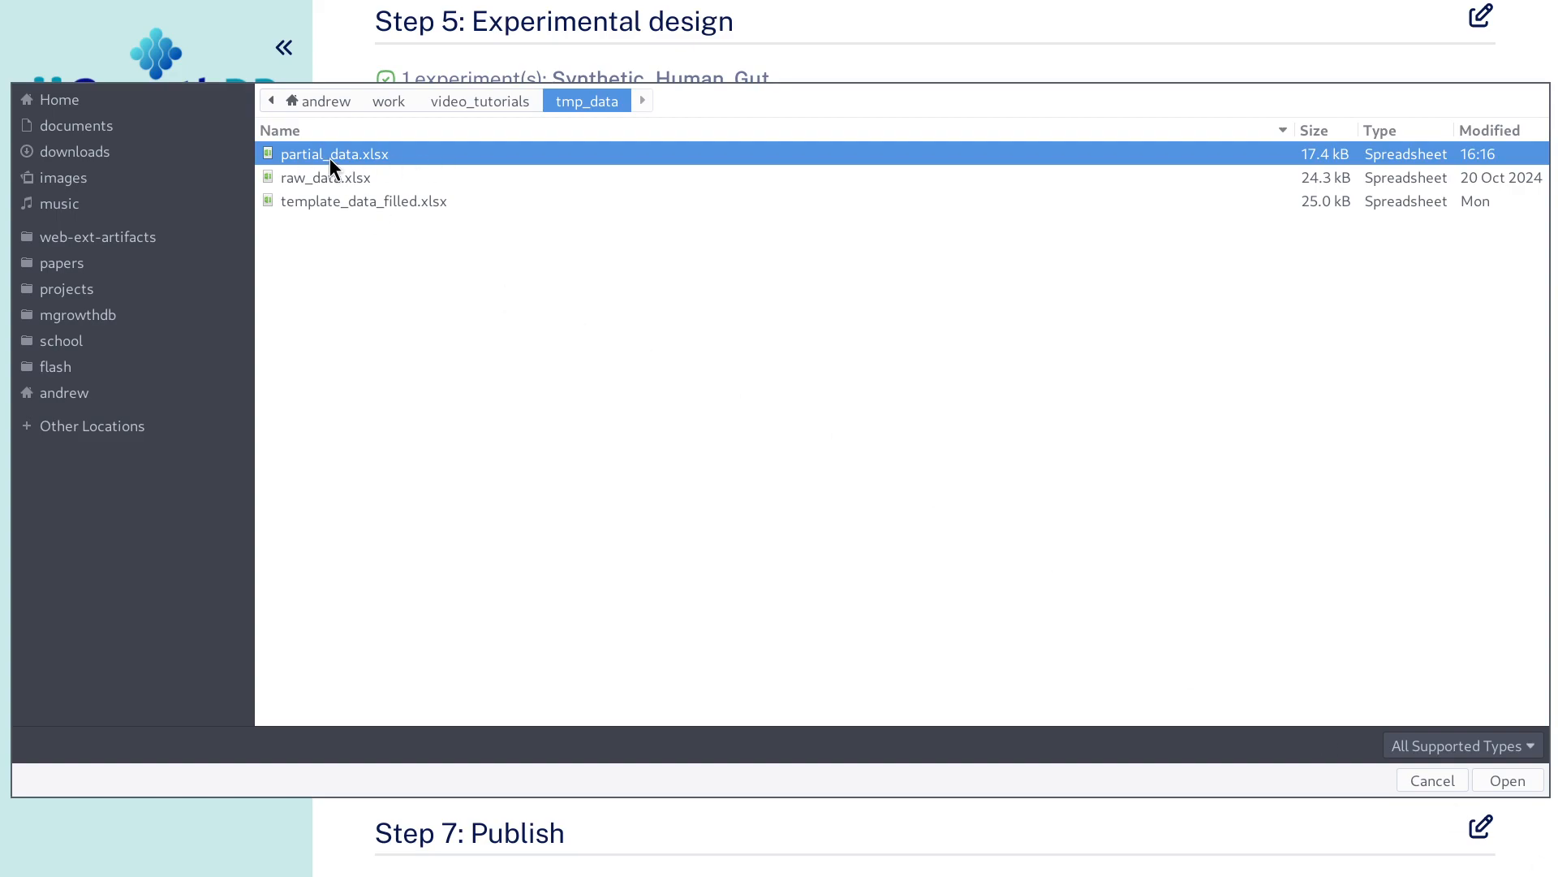
Switch to µGrowthDB and upload partial_data.xlsx as the completed spreadsheet in the data upload step.
click(1504, 778)
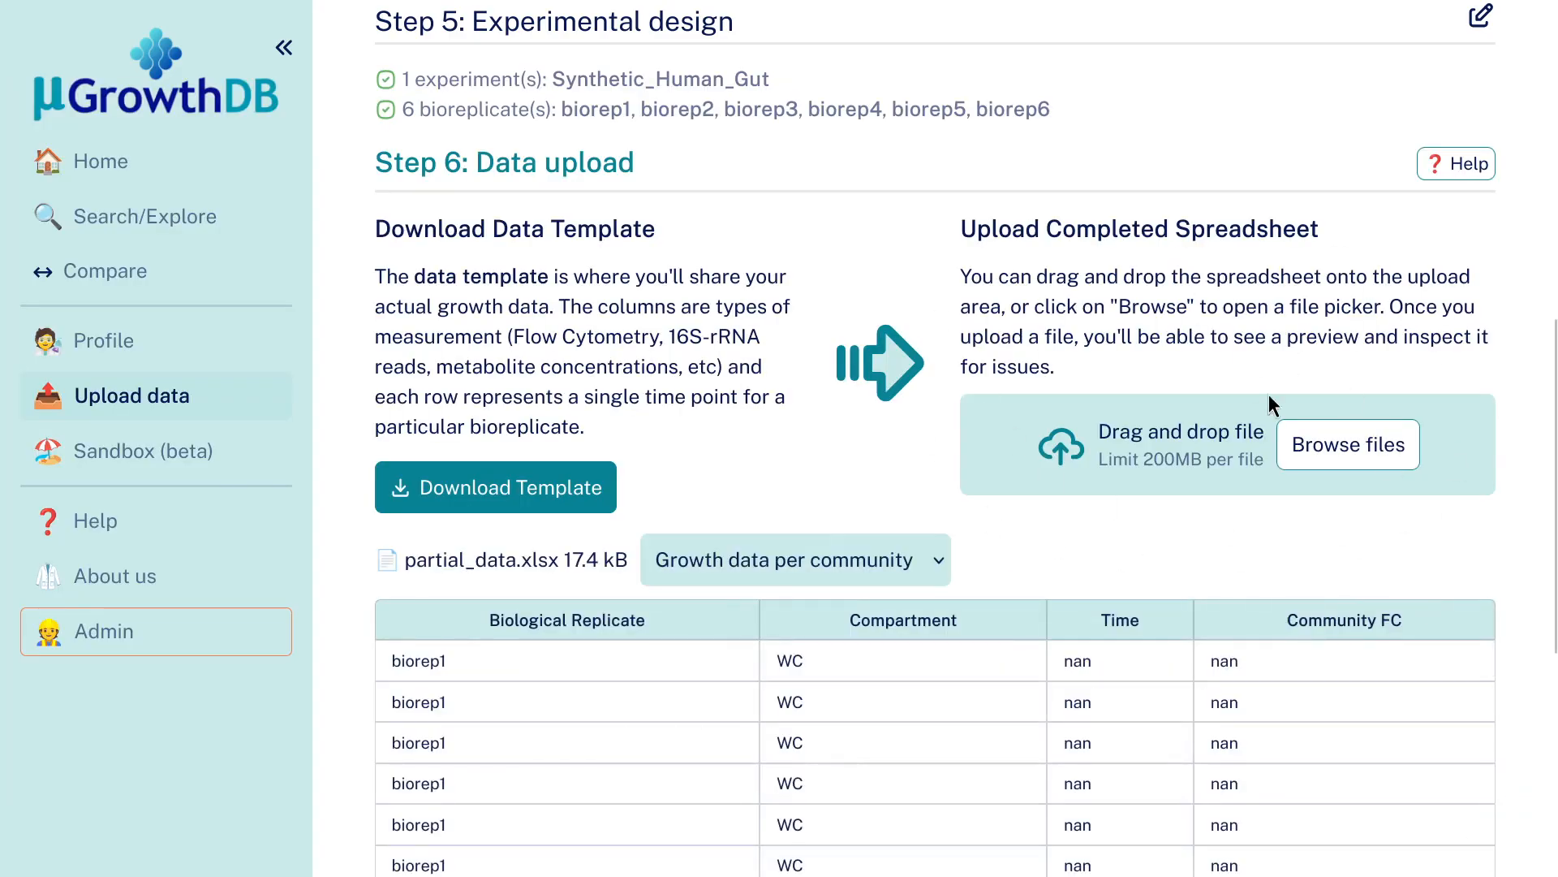
click(1335, 444)
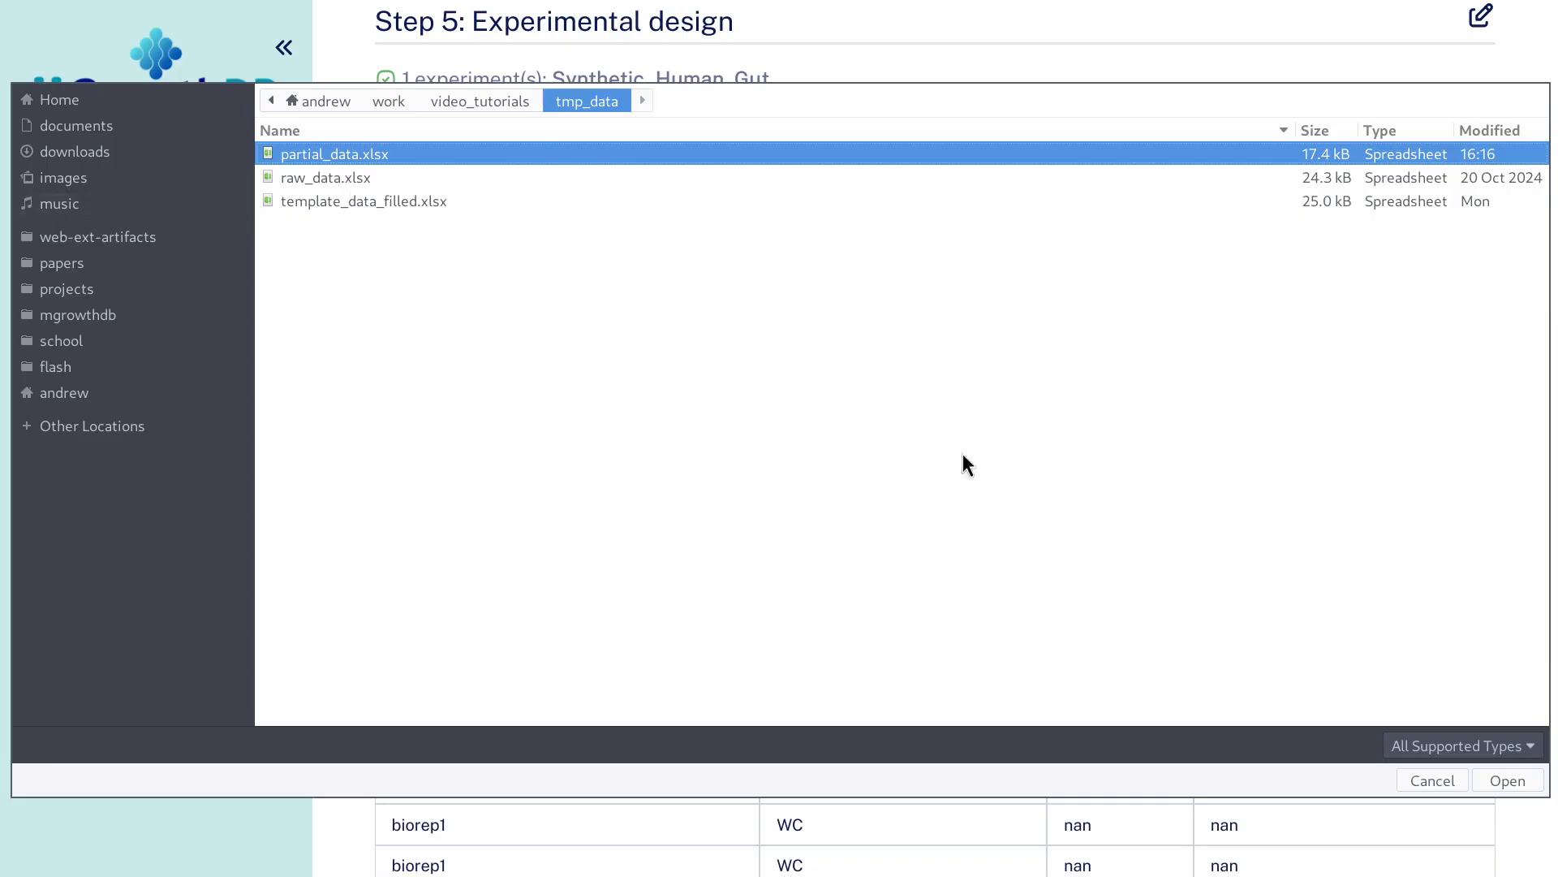
key(Escape)
Preview the Growth data per strain sheet up to the Roseburia intestinalis columns and submit the uploaded file for validation.
scroll(1039, 421, down, 3)
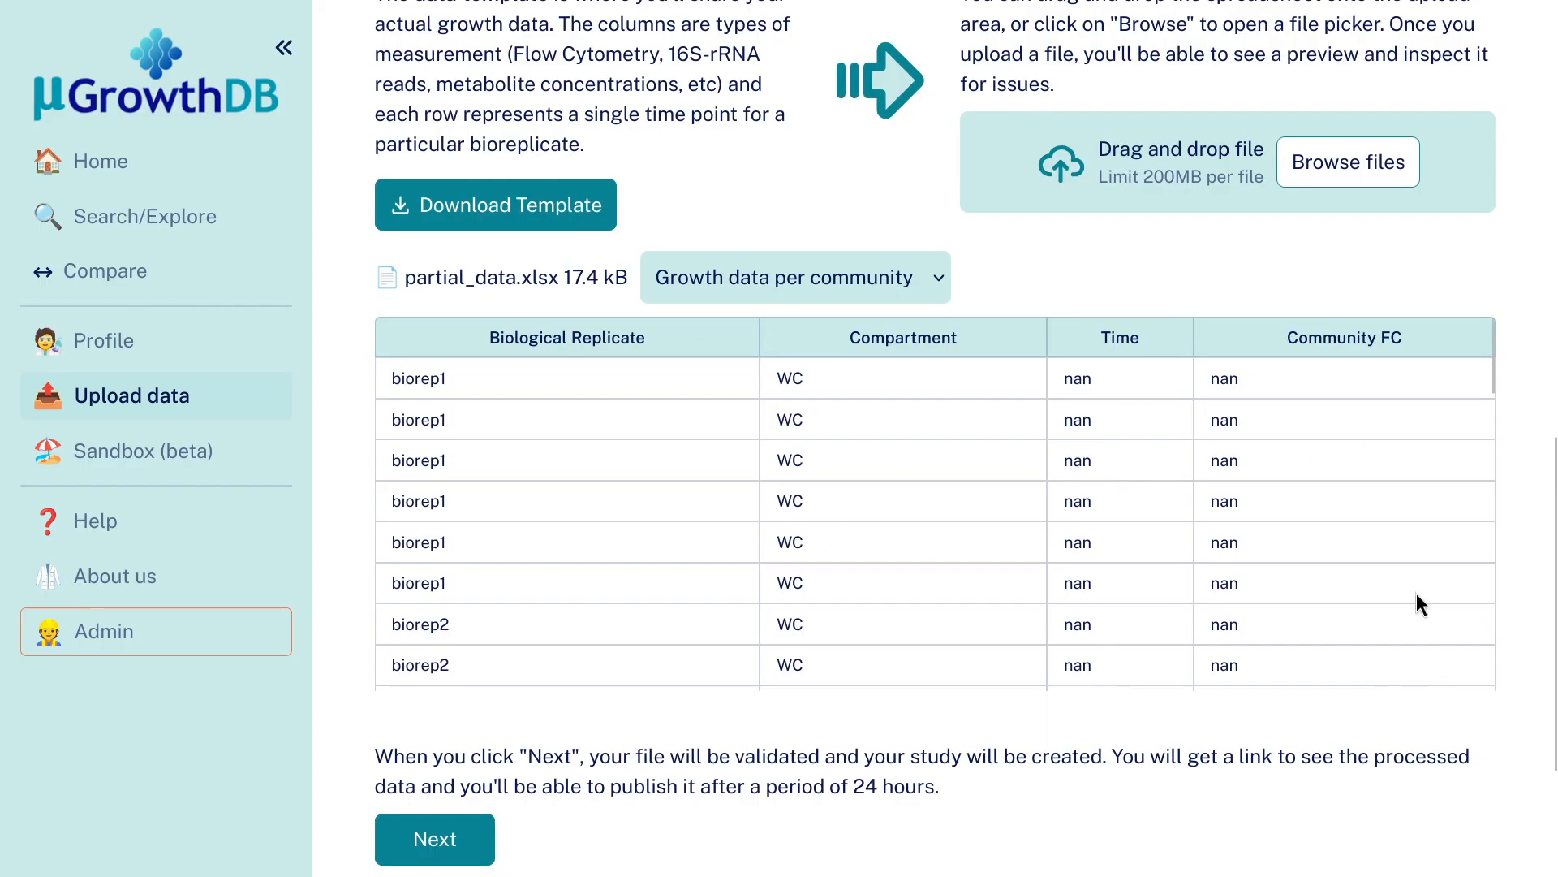
click(812, 277)
click(798, 364)
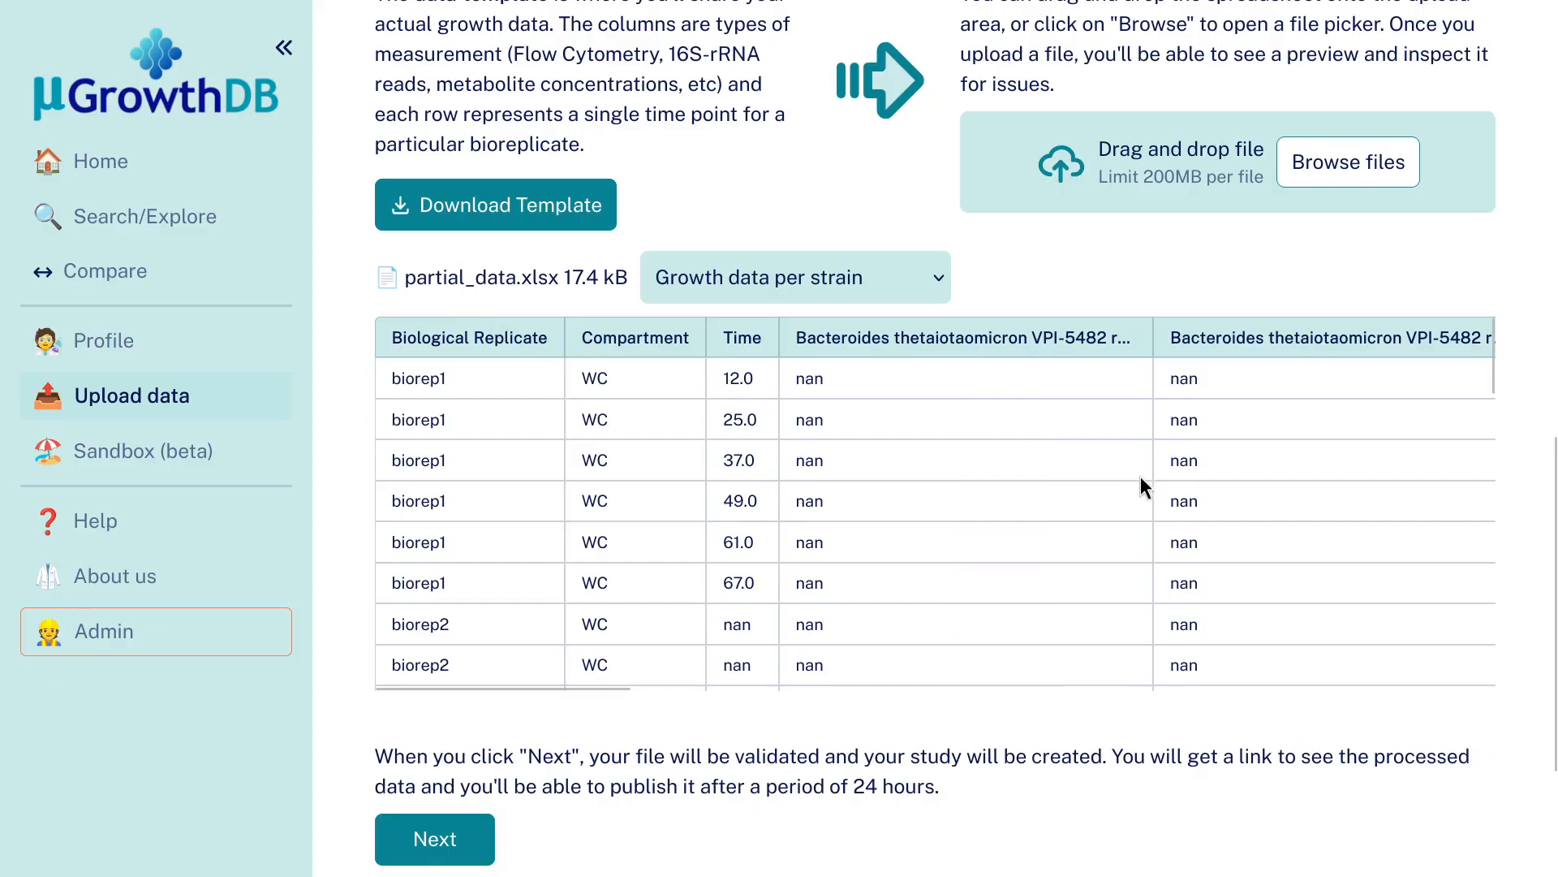
scroll(1137, 490, right, 10)
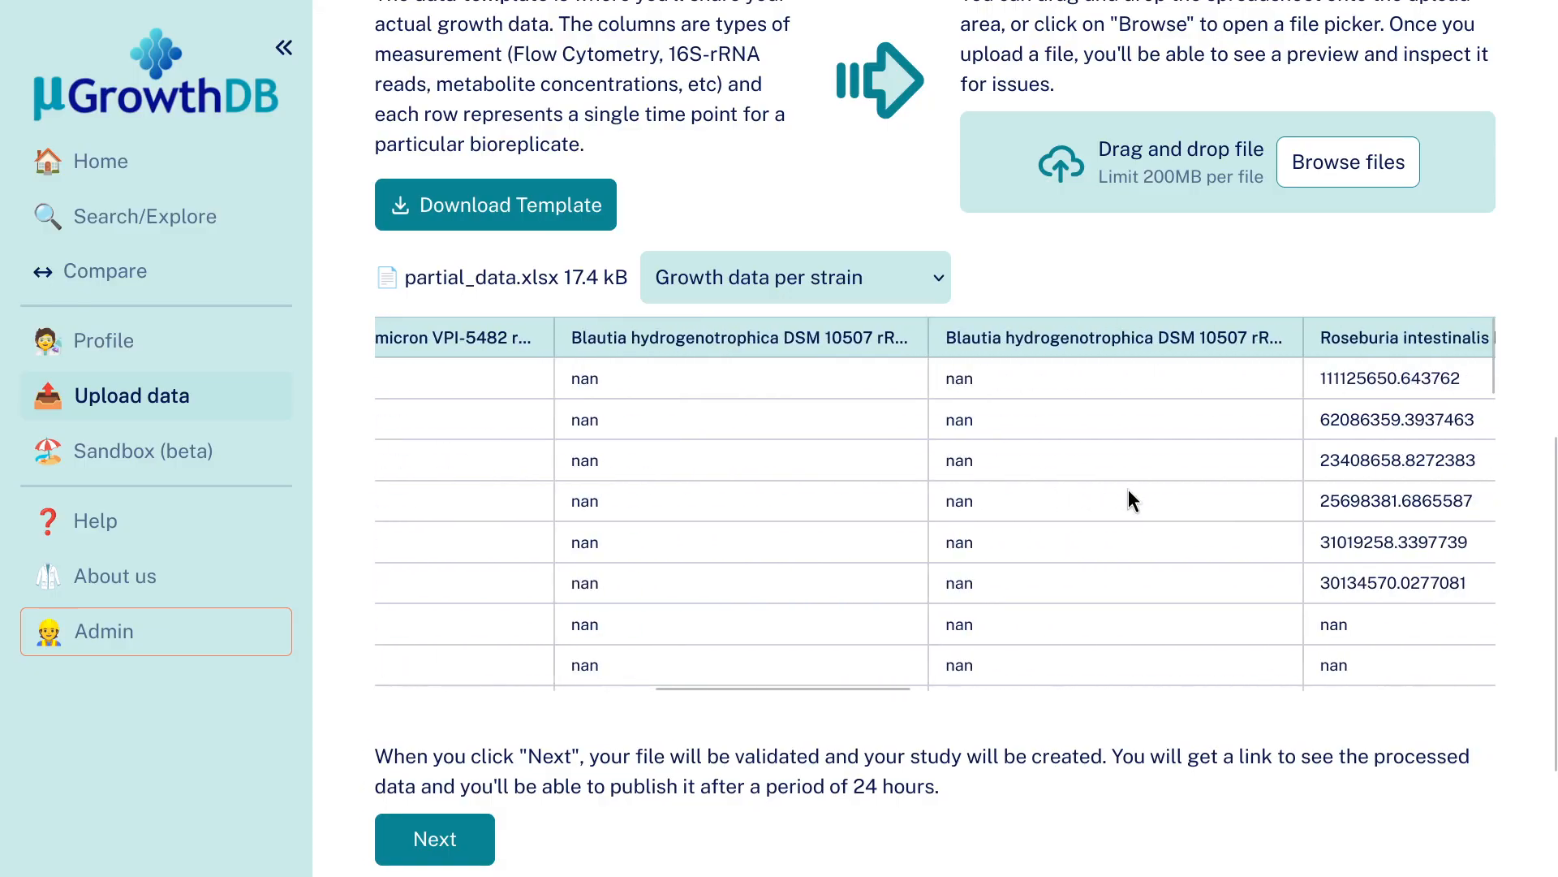
scroll(1130, 491, right, 5)
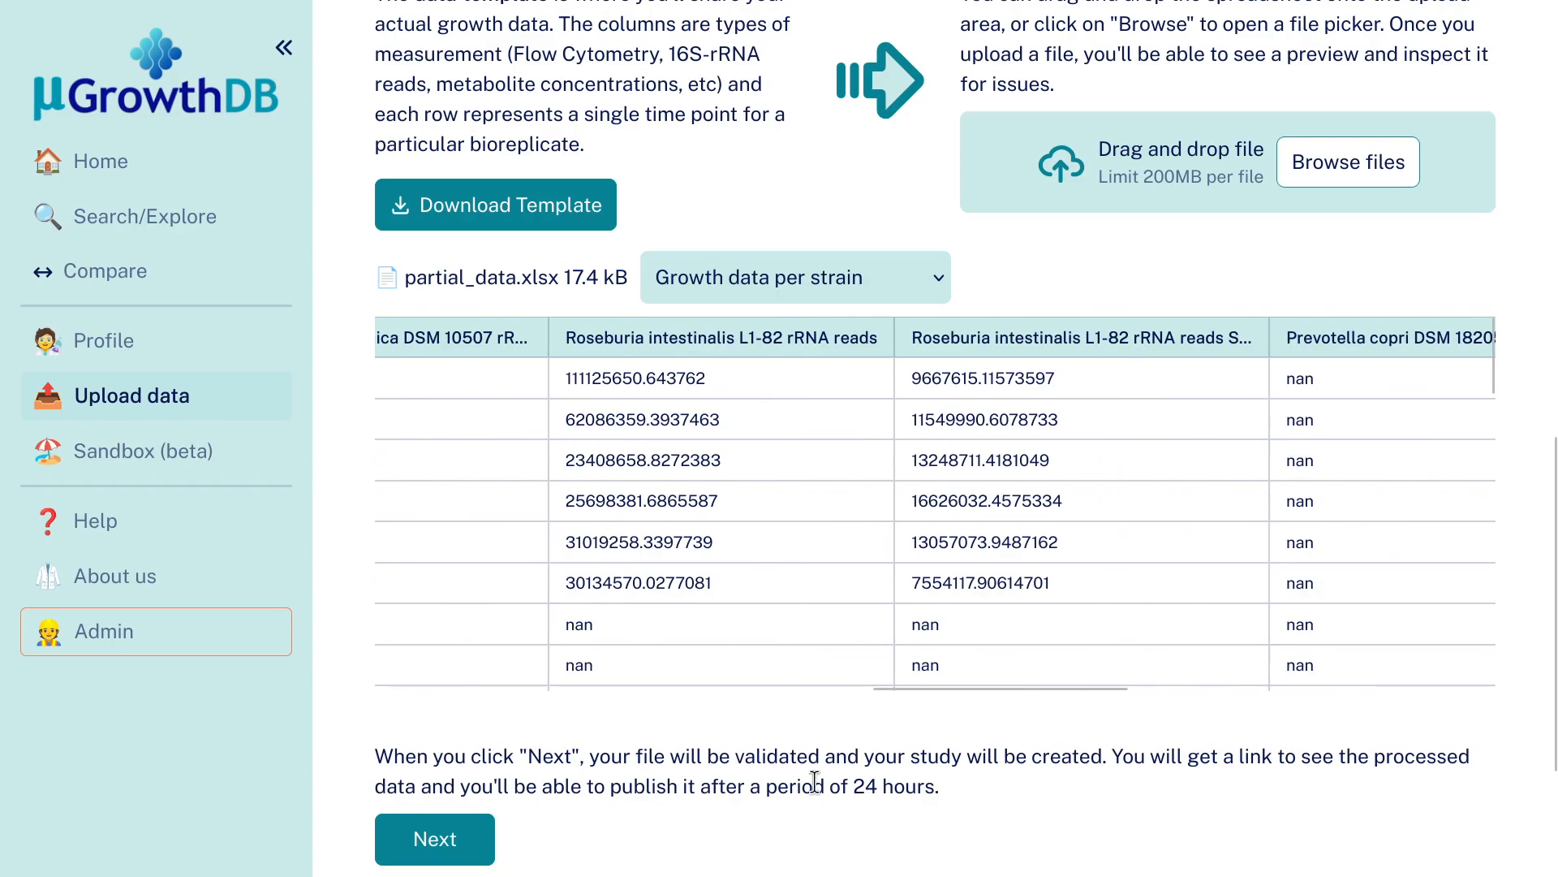
click(459, 836)
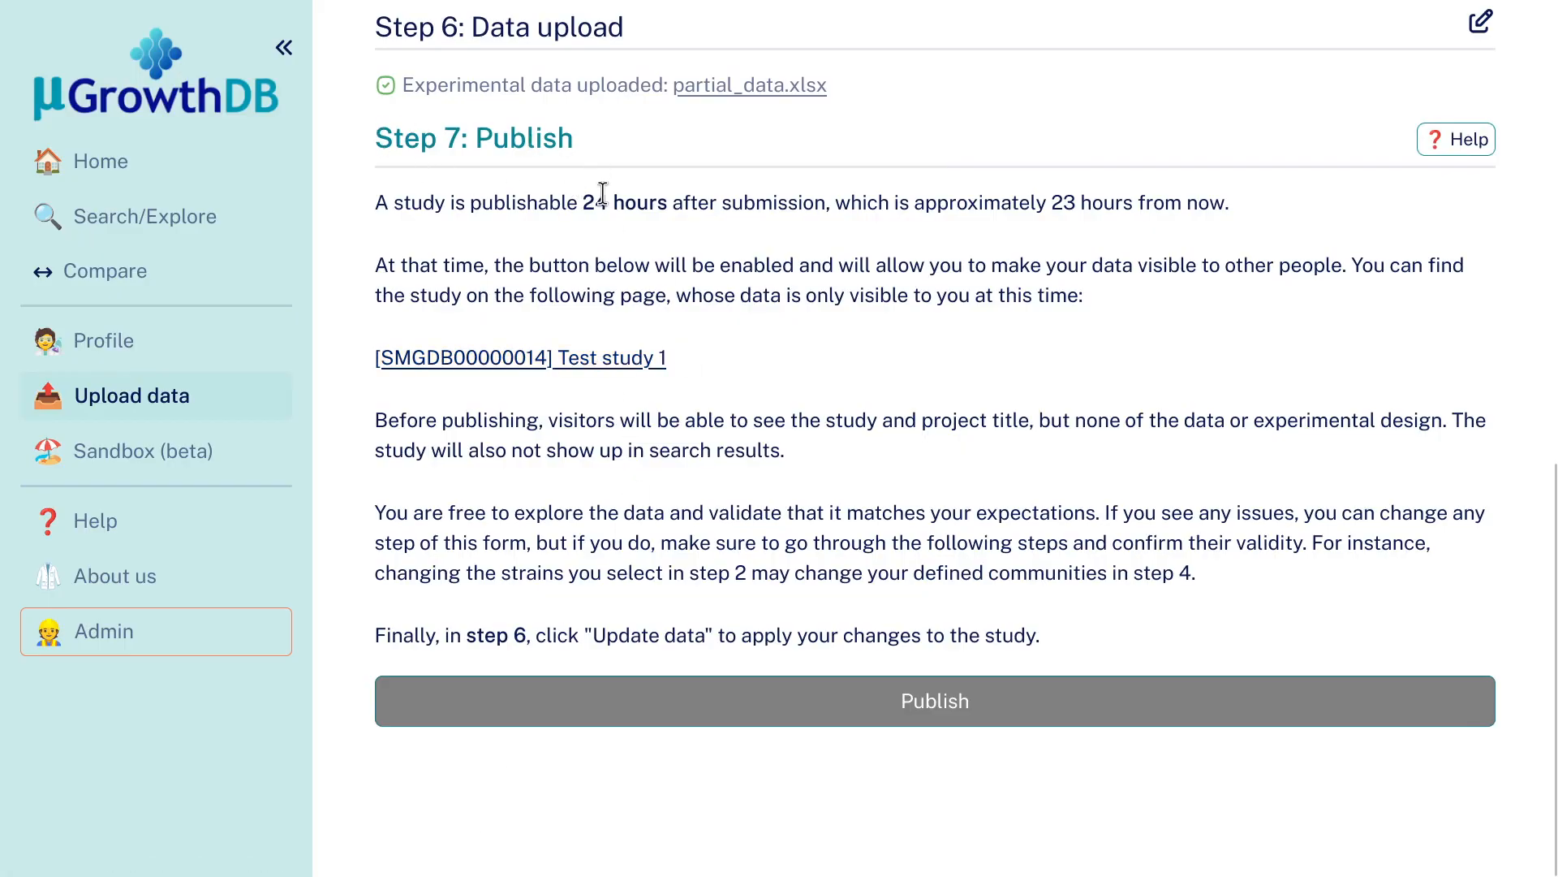
Open the Test study 1 page and review its measurement techniques, Synthetic_Human_Gut experiment and biological replicates.
click(574, 360)
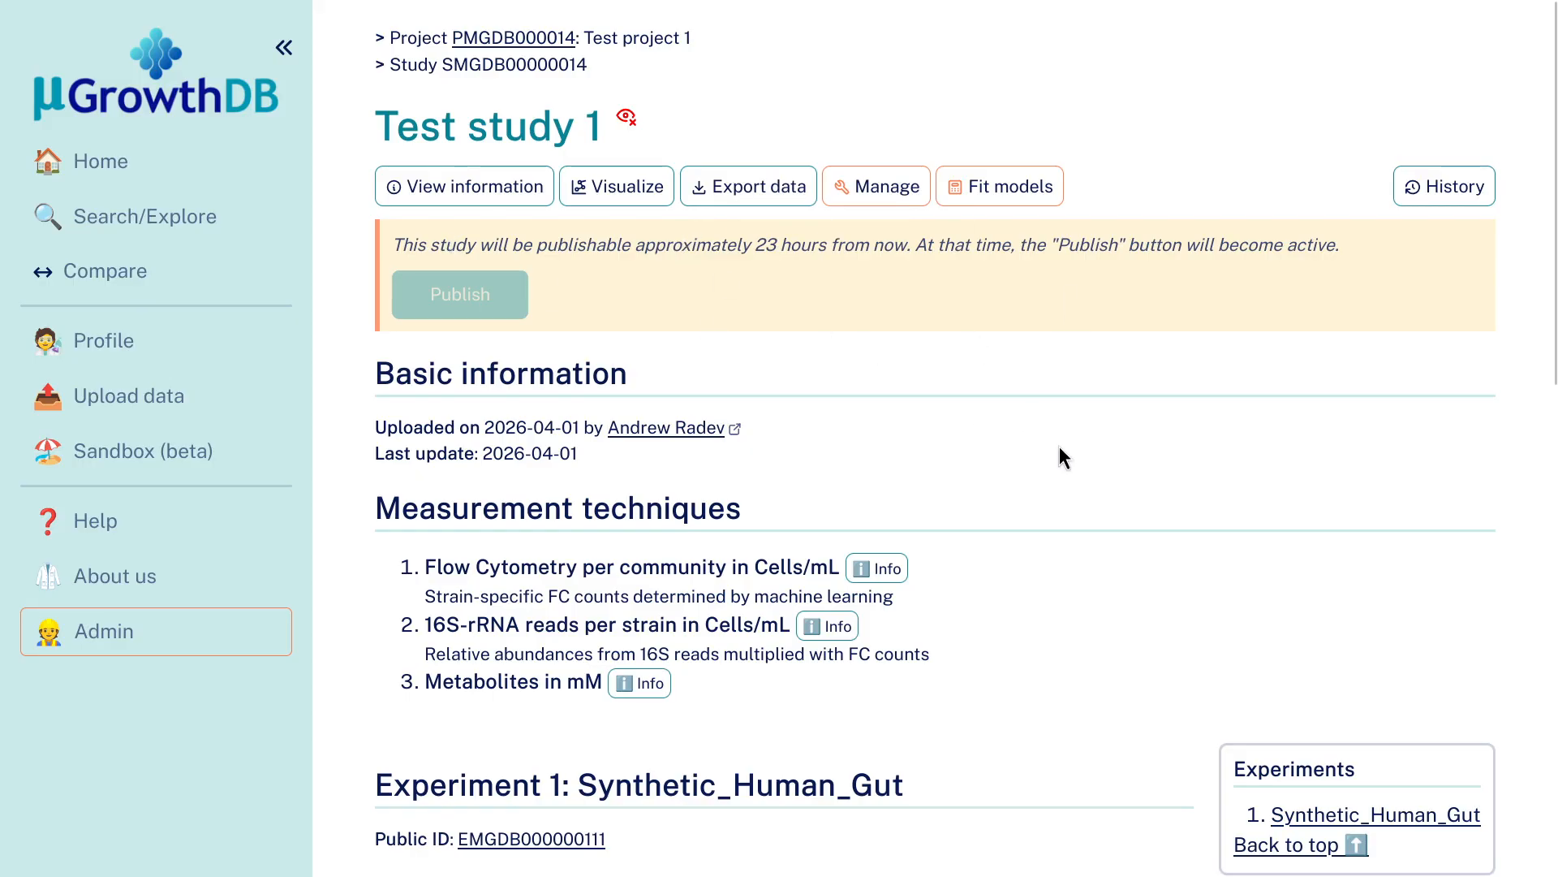
scroll(1059, 447, down, 5)
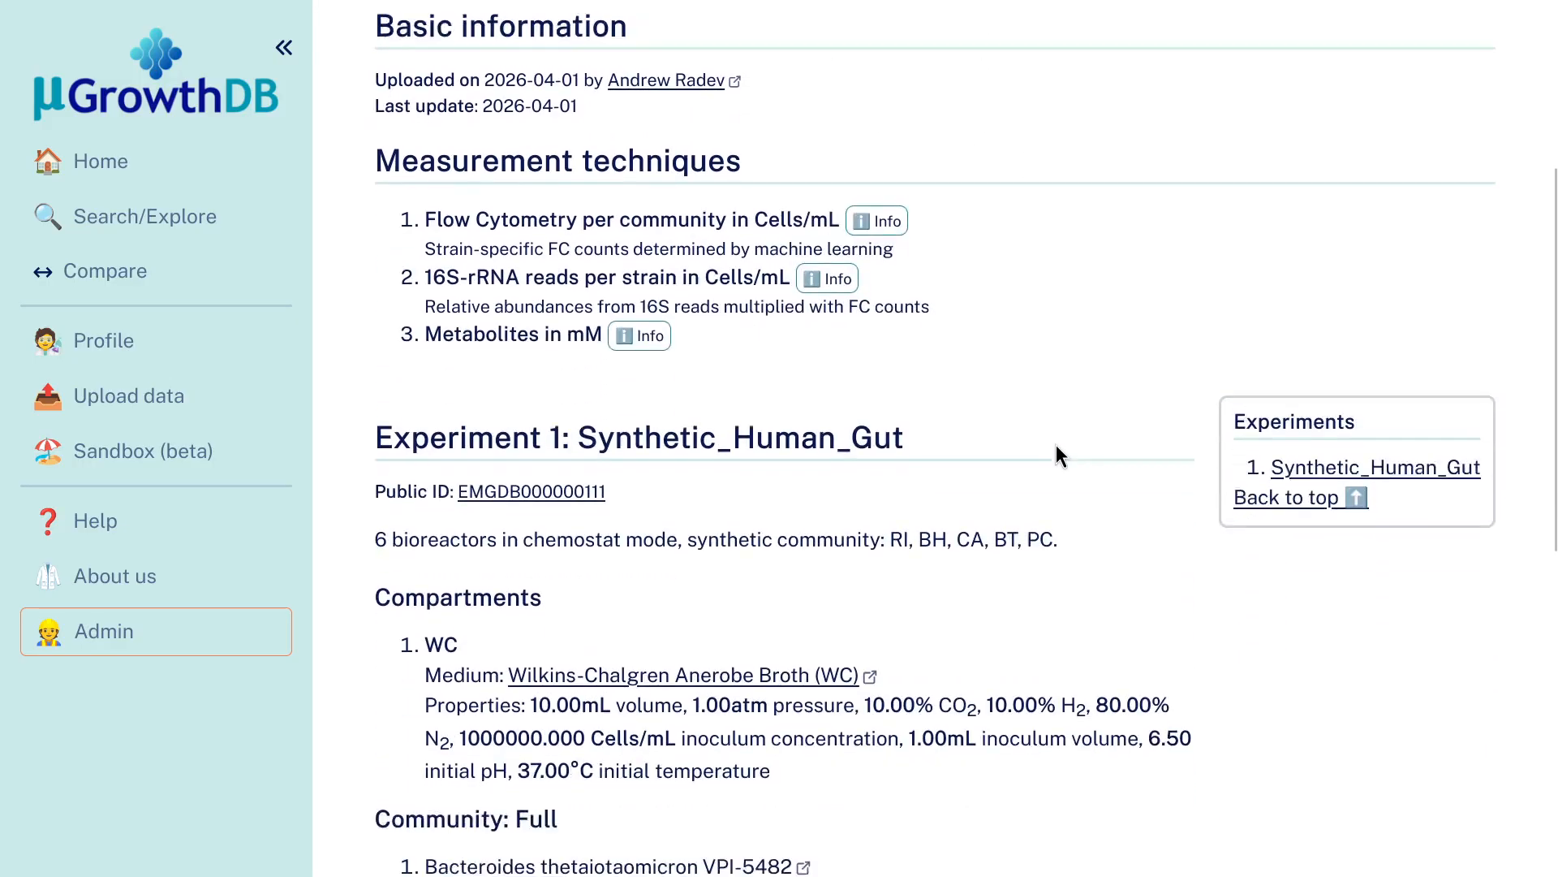
scroll(1055, 446, down, 4)
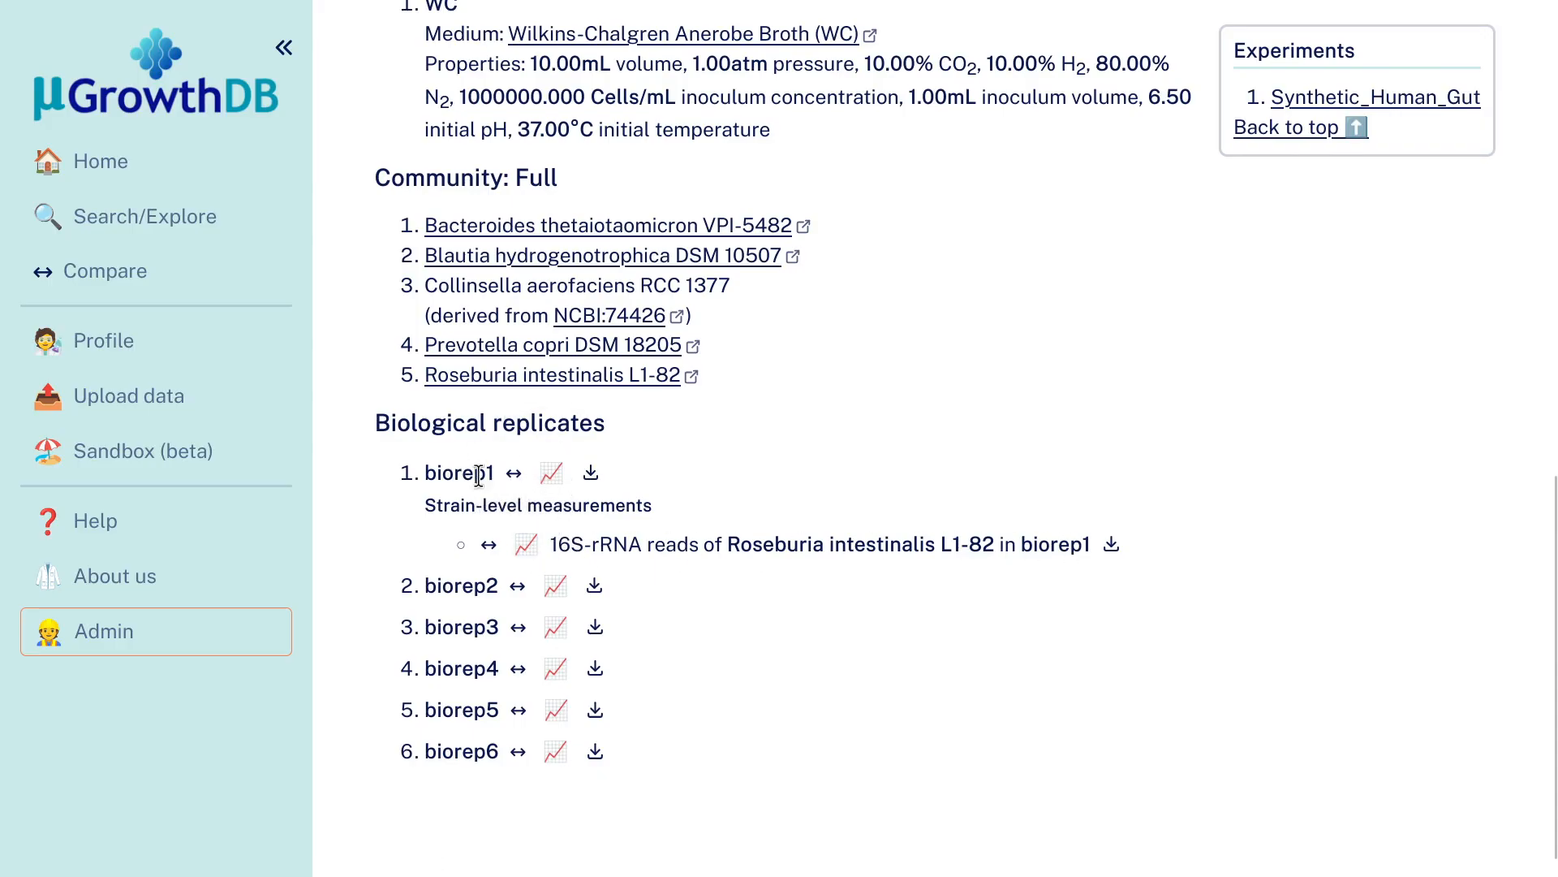
View the chart of 16S-rRNA reads of Roseburia intestinalis L1-82 in biorep1.
click(533, 547)
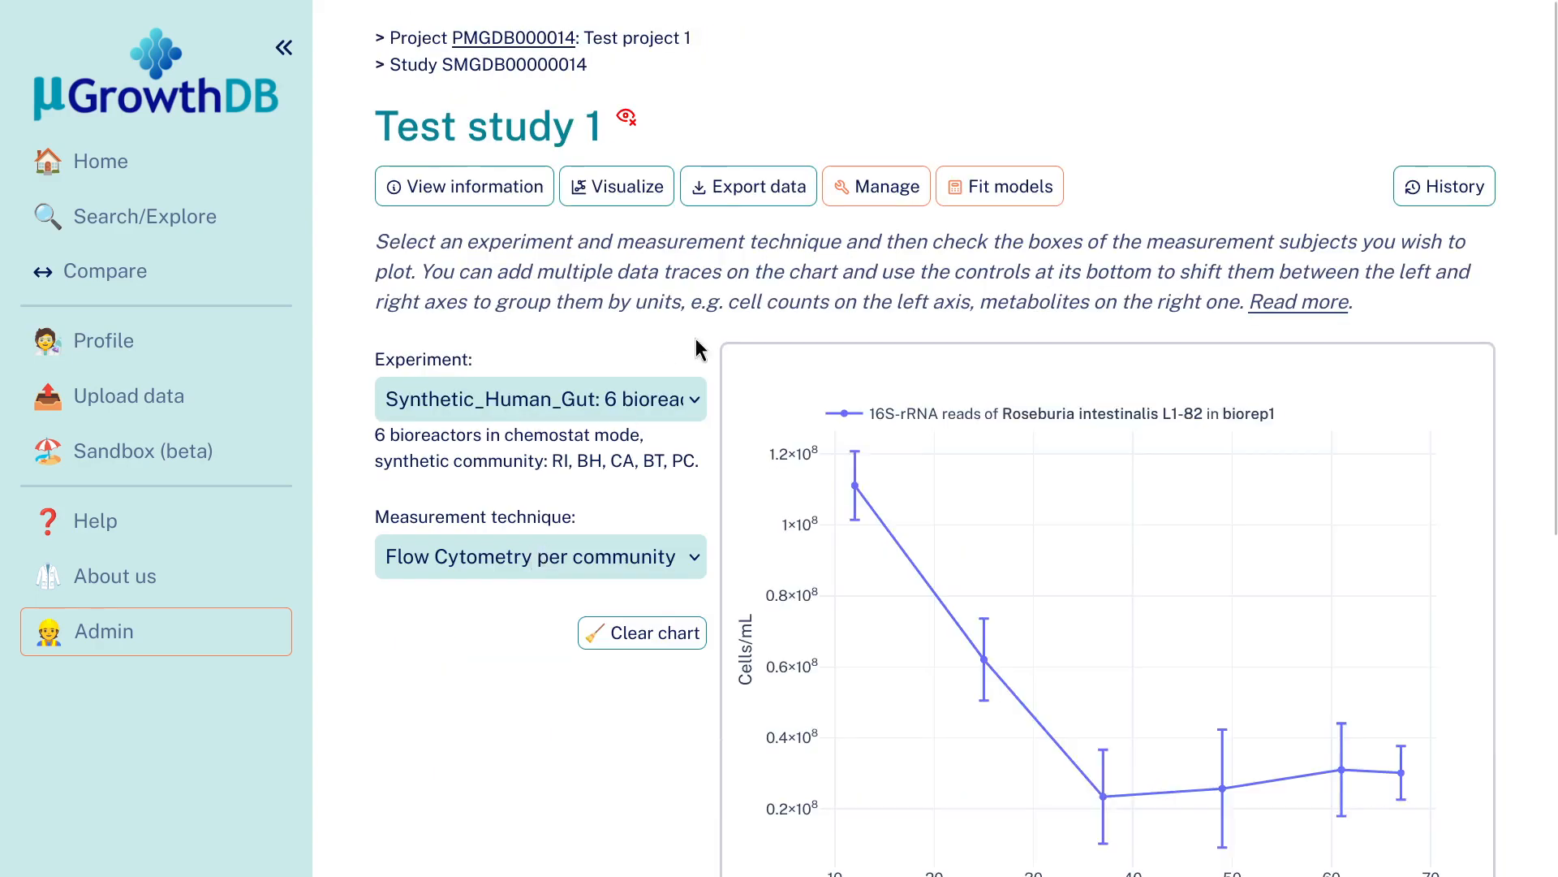
scroll(560, 621, down, 2)
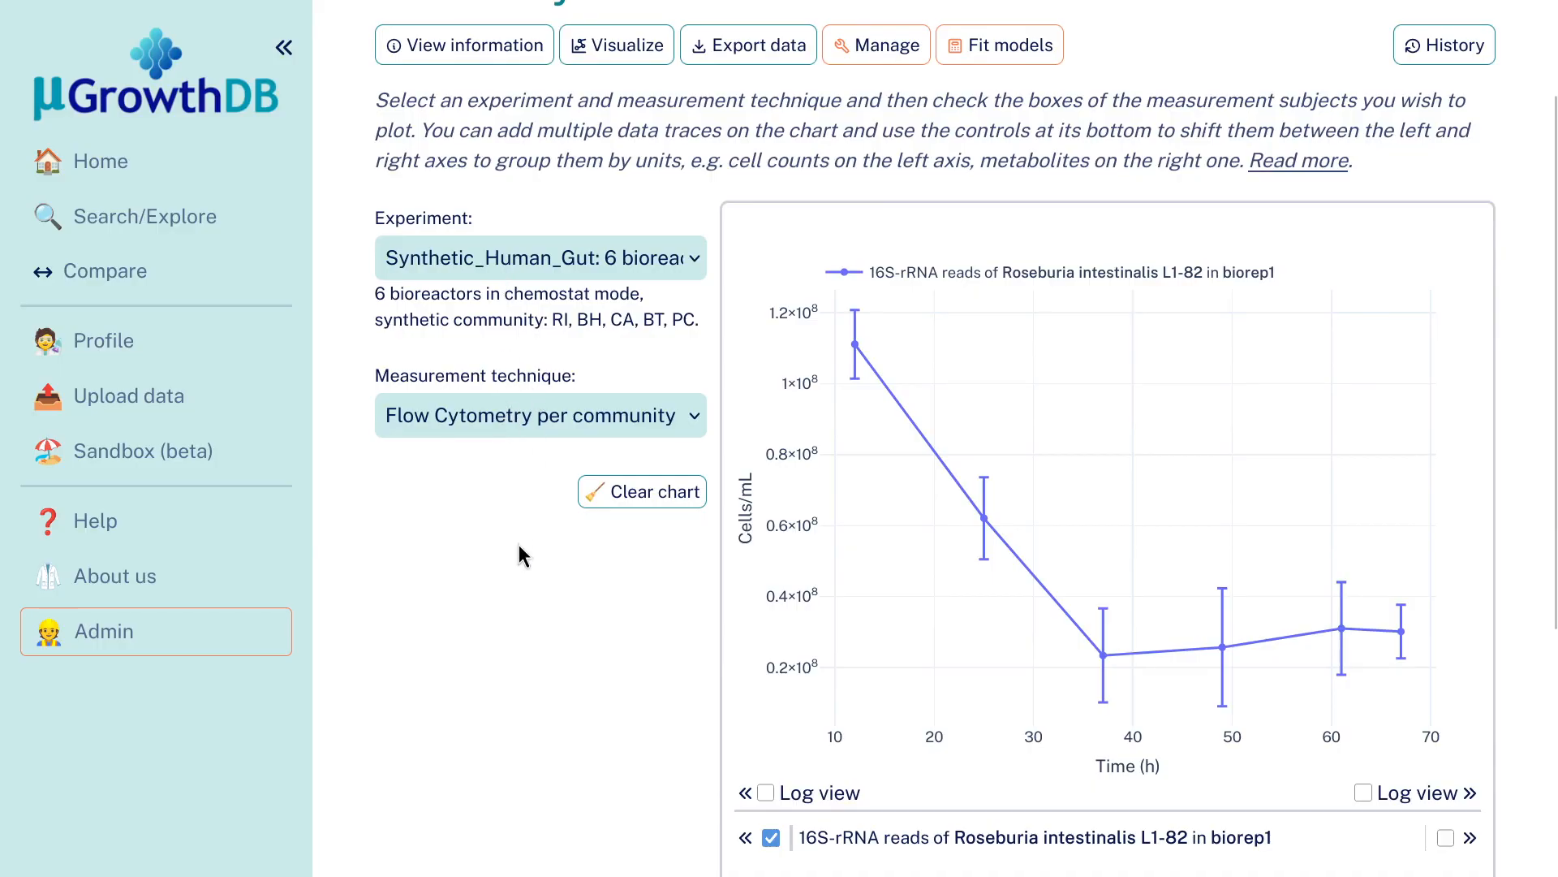
scroll(524, 576, up, 2)
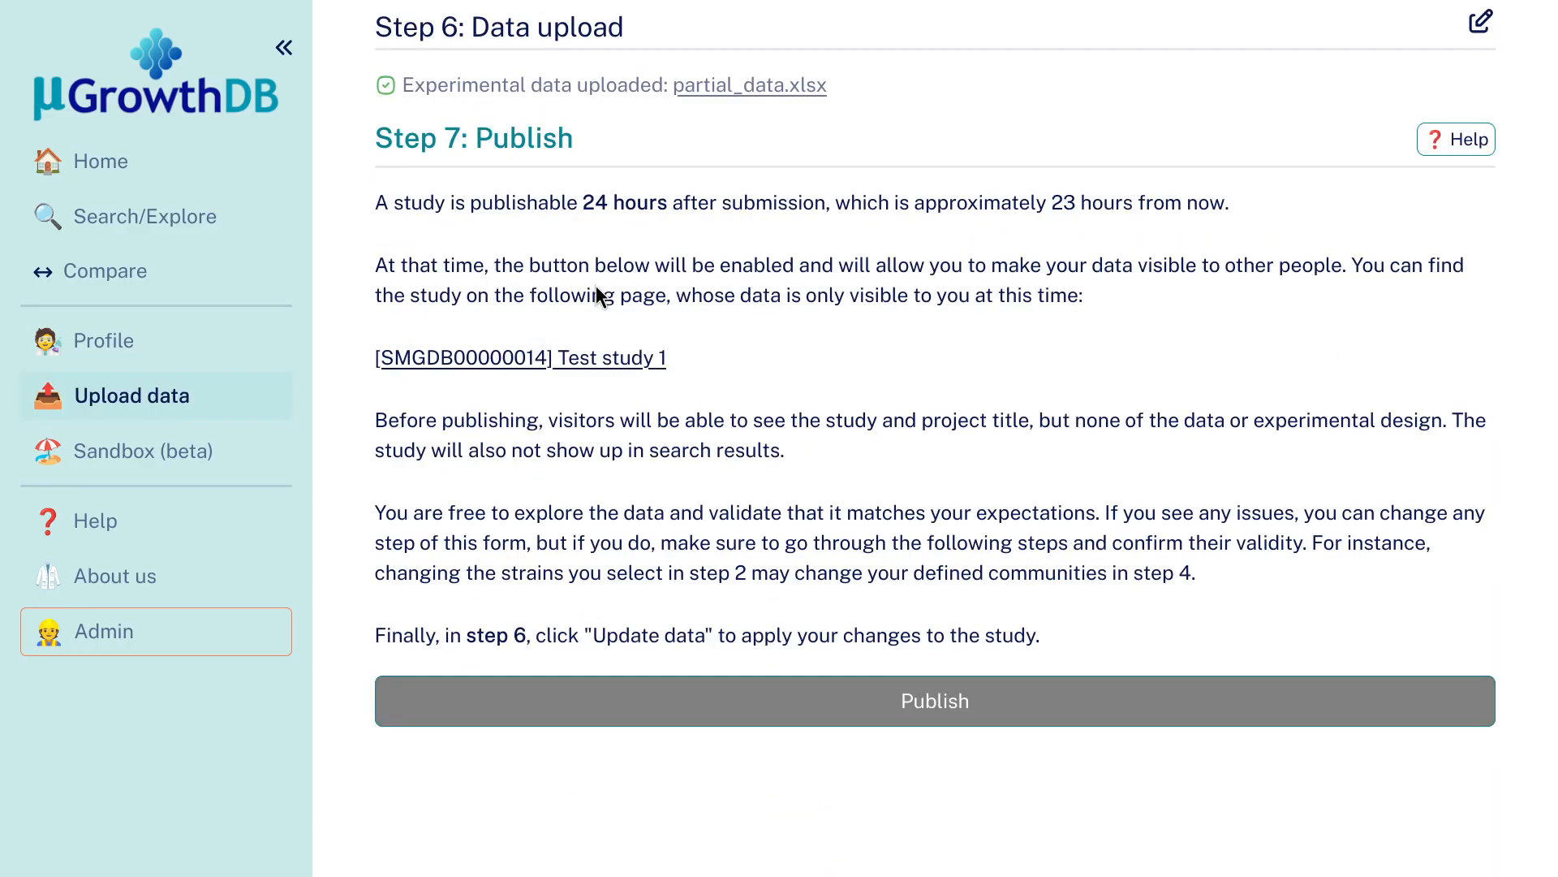
Return to the submission's data upload step and select template_data_filled.xlsx in tmp_data as the replacement spreadsheet.
scroll(596, 285, up, 5)
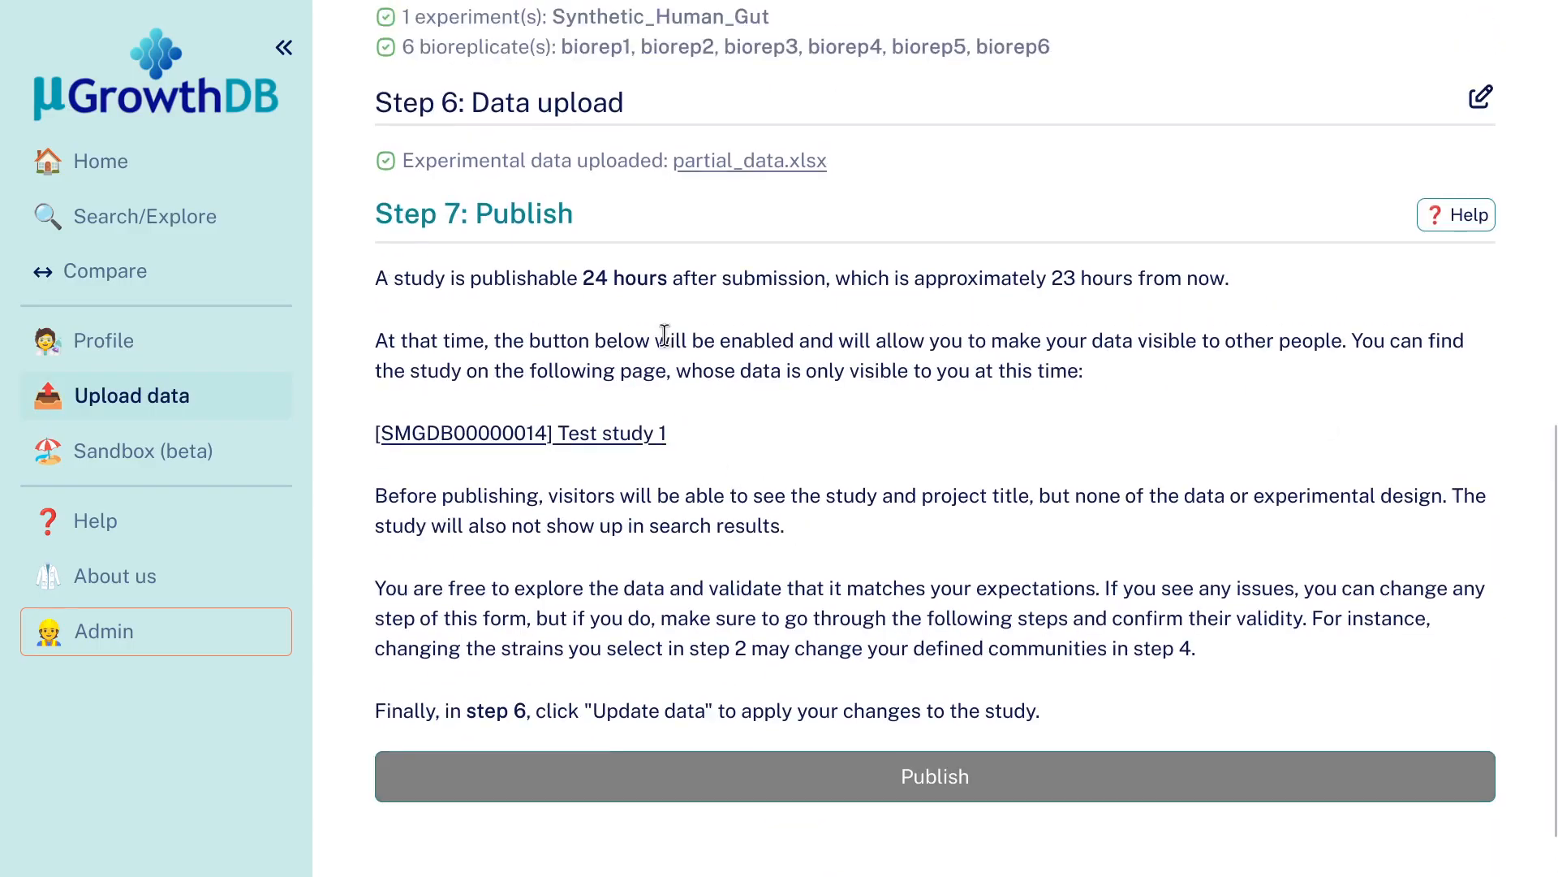
scroll(547, 168, down, 4)
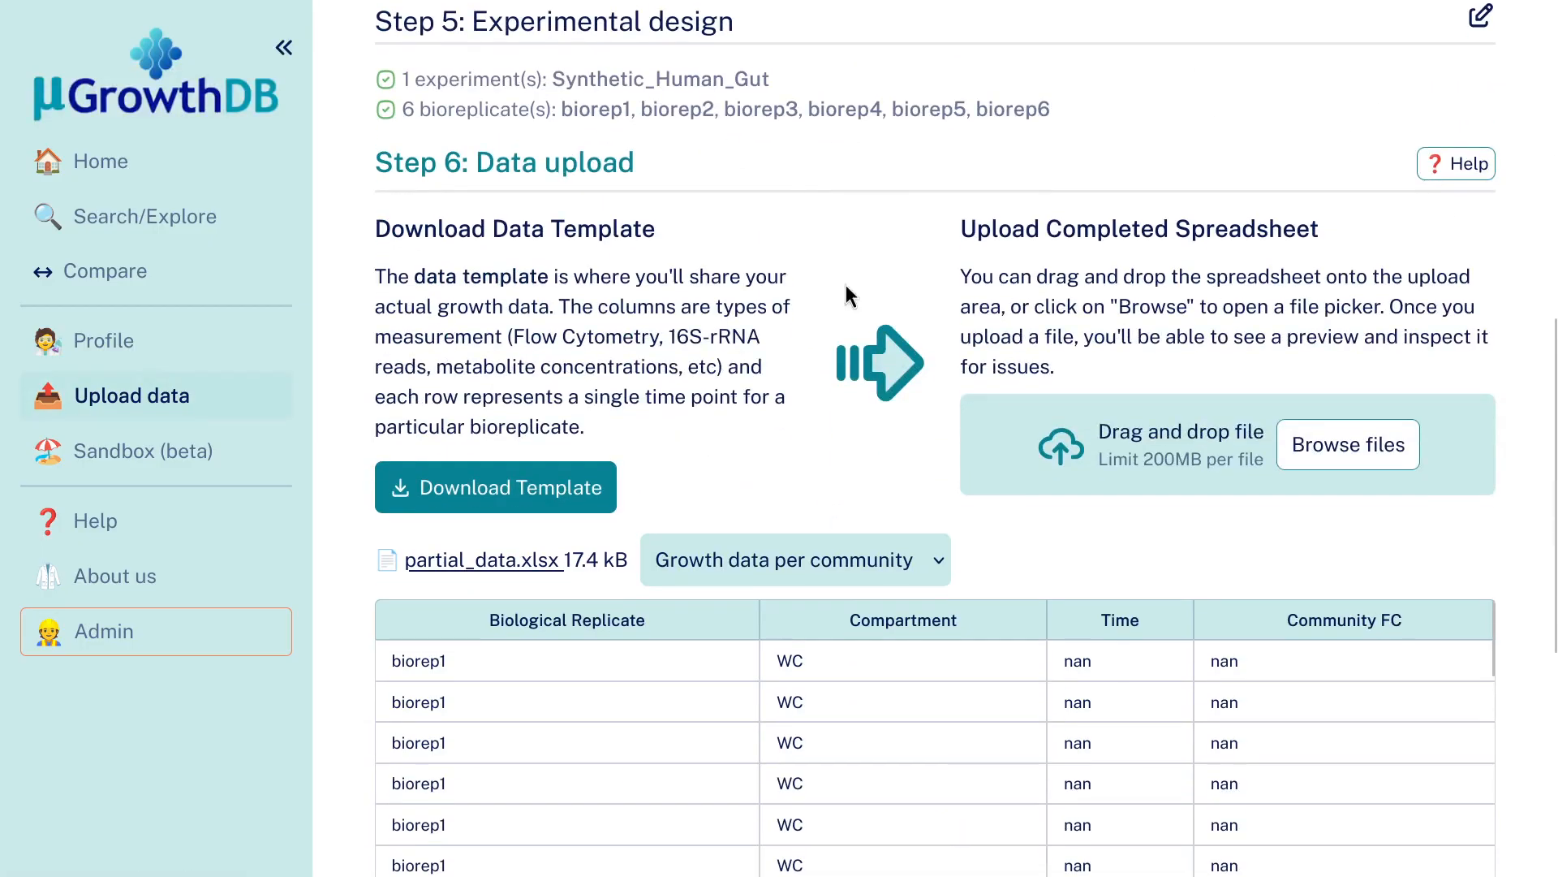
click(1333, 443)
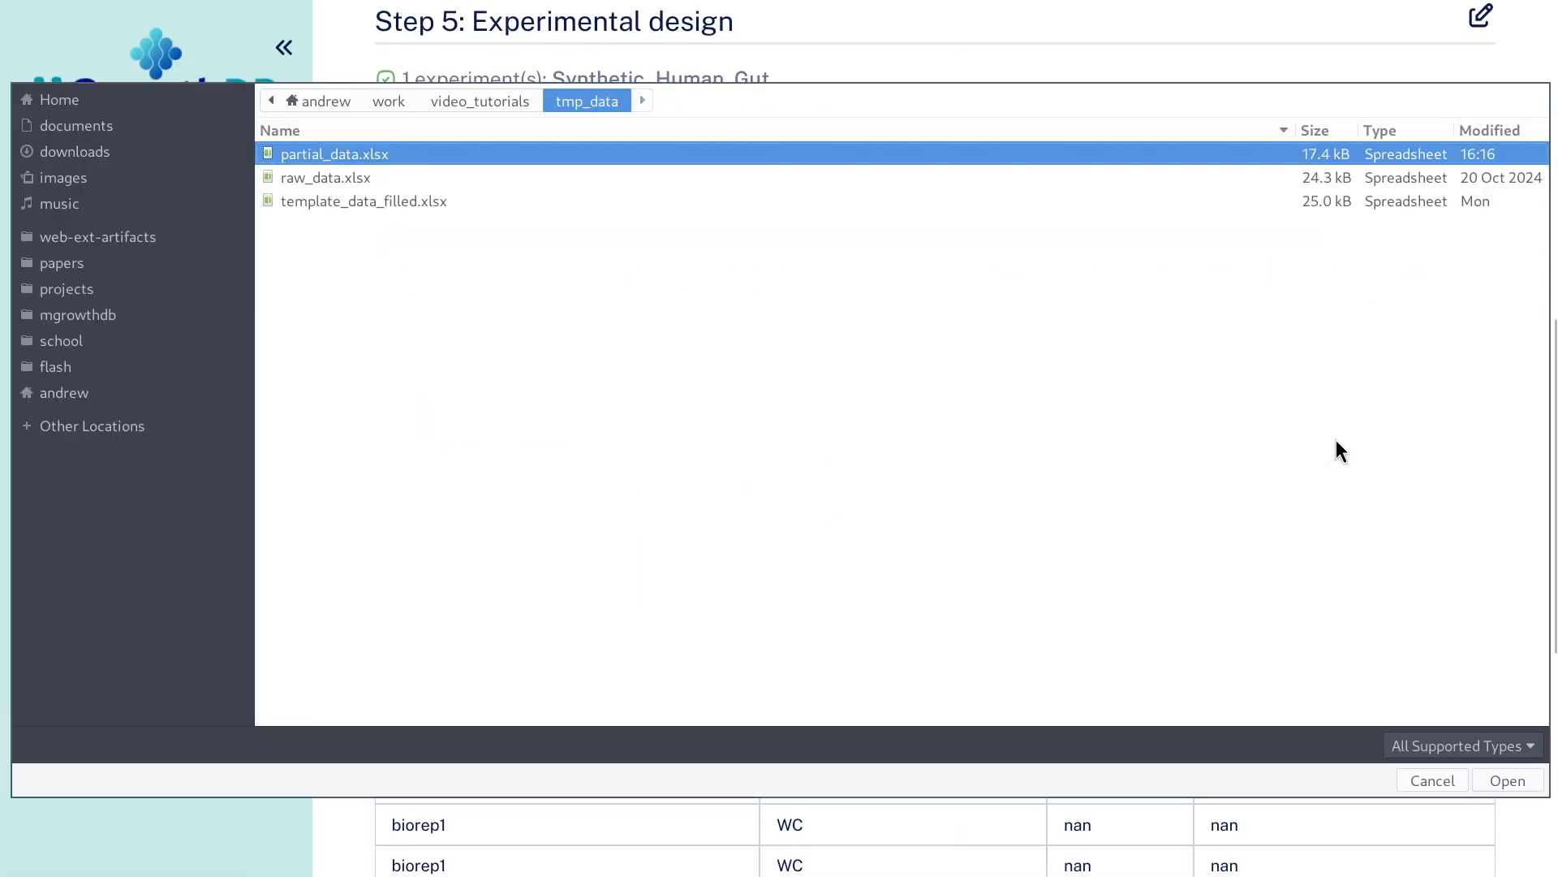
click(361, 203)
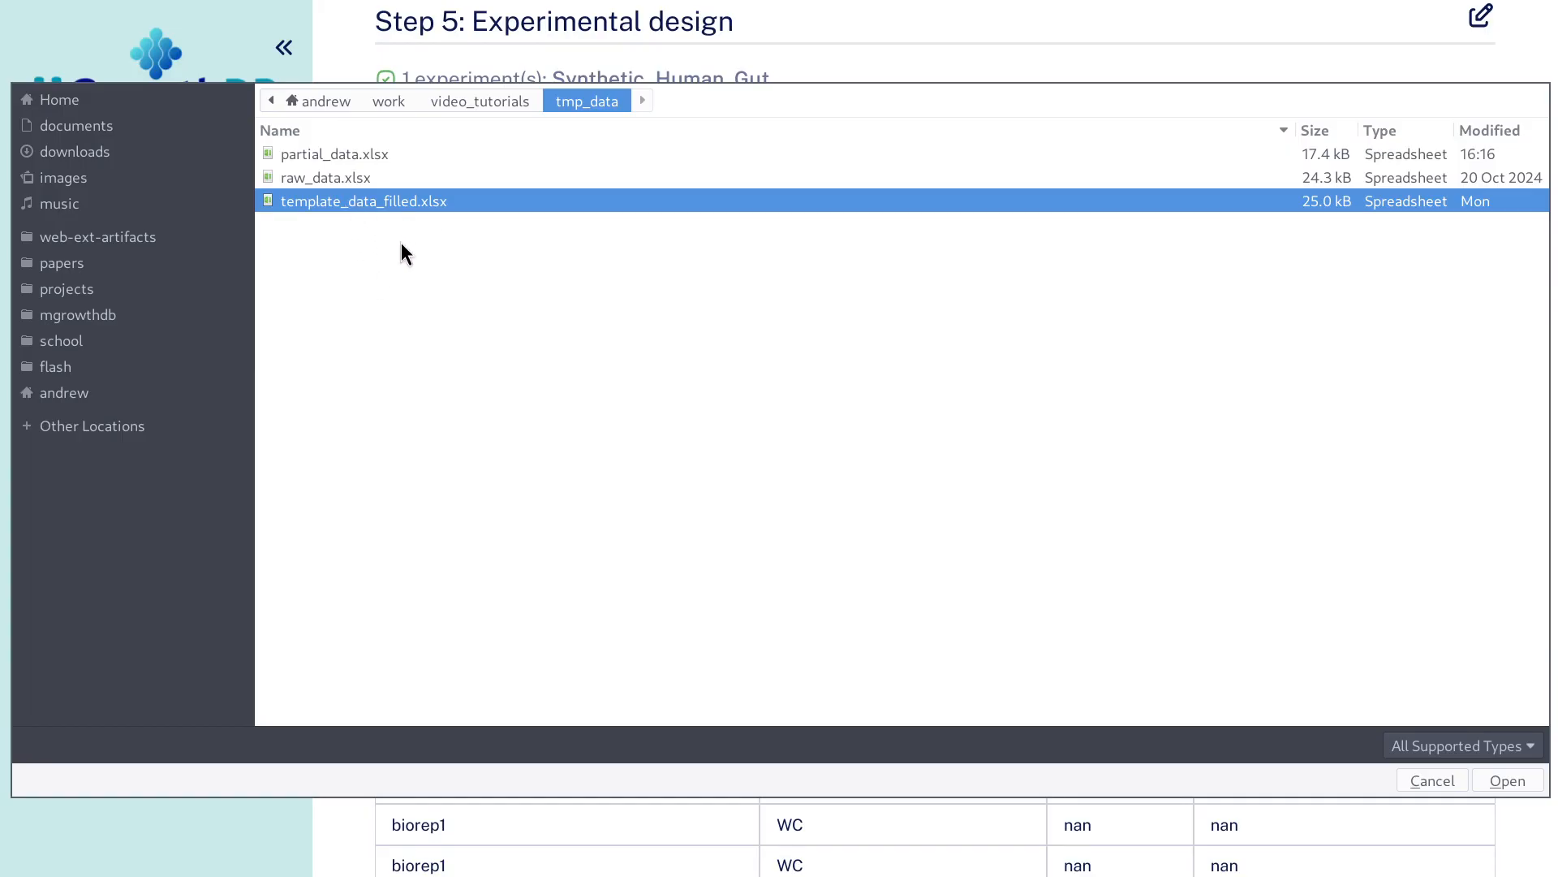
Open template_data_filled.xlsx from the tmp_data folder in LibreOffice Calc and look through its community, strain and metabolite sheets.
key(super+2)
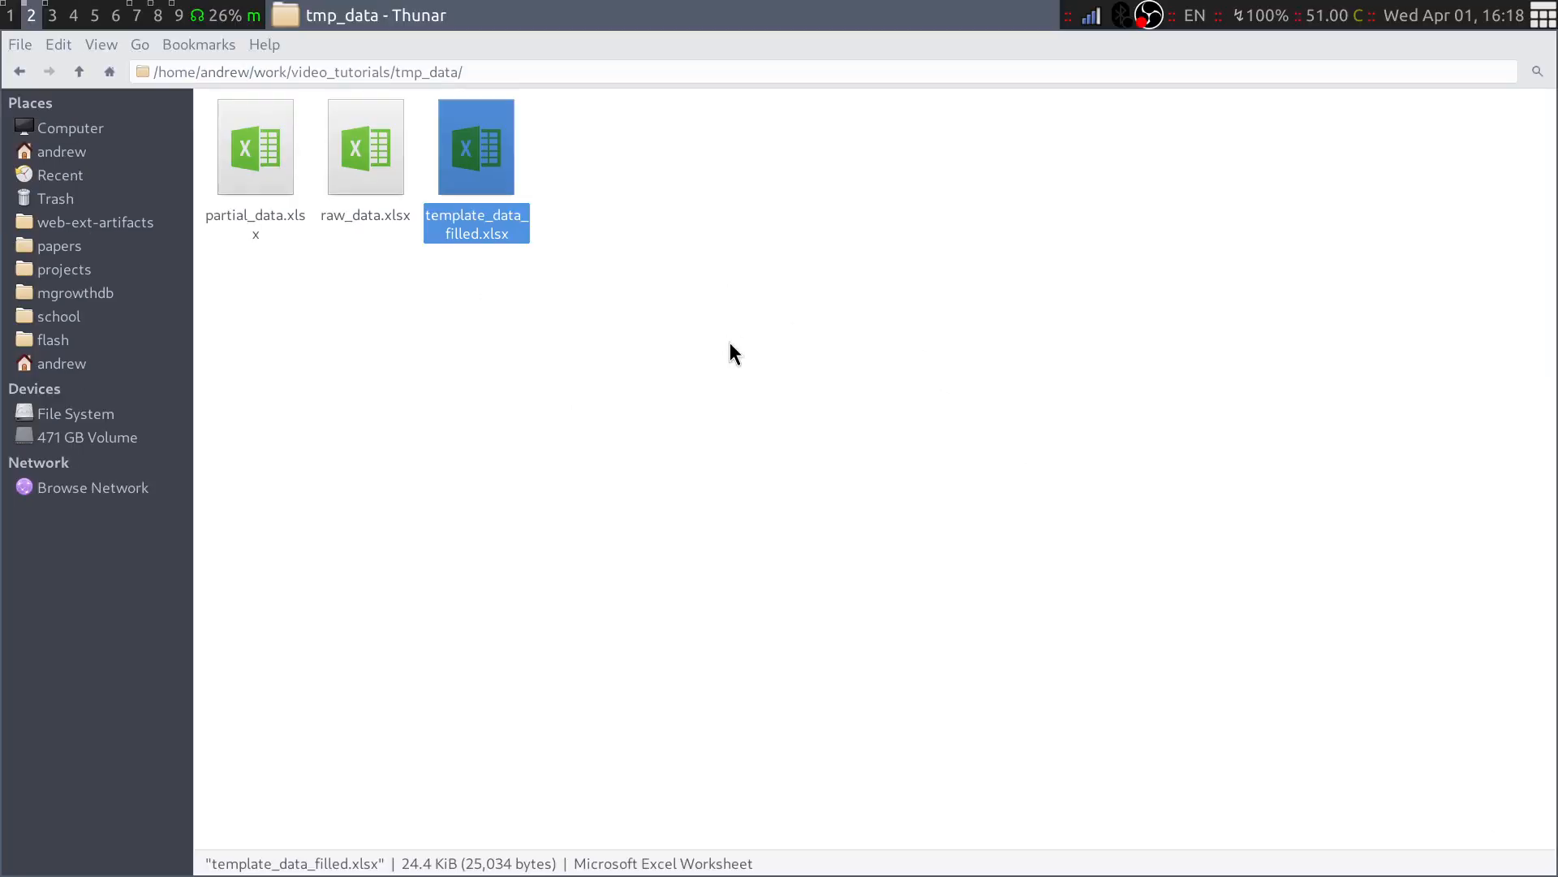
double_click(473, 172)
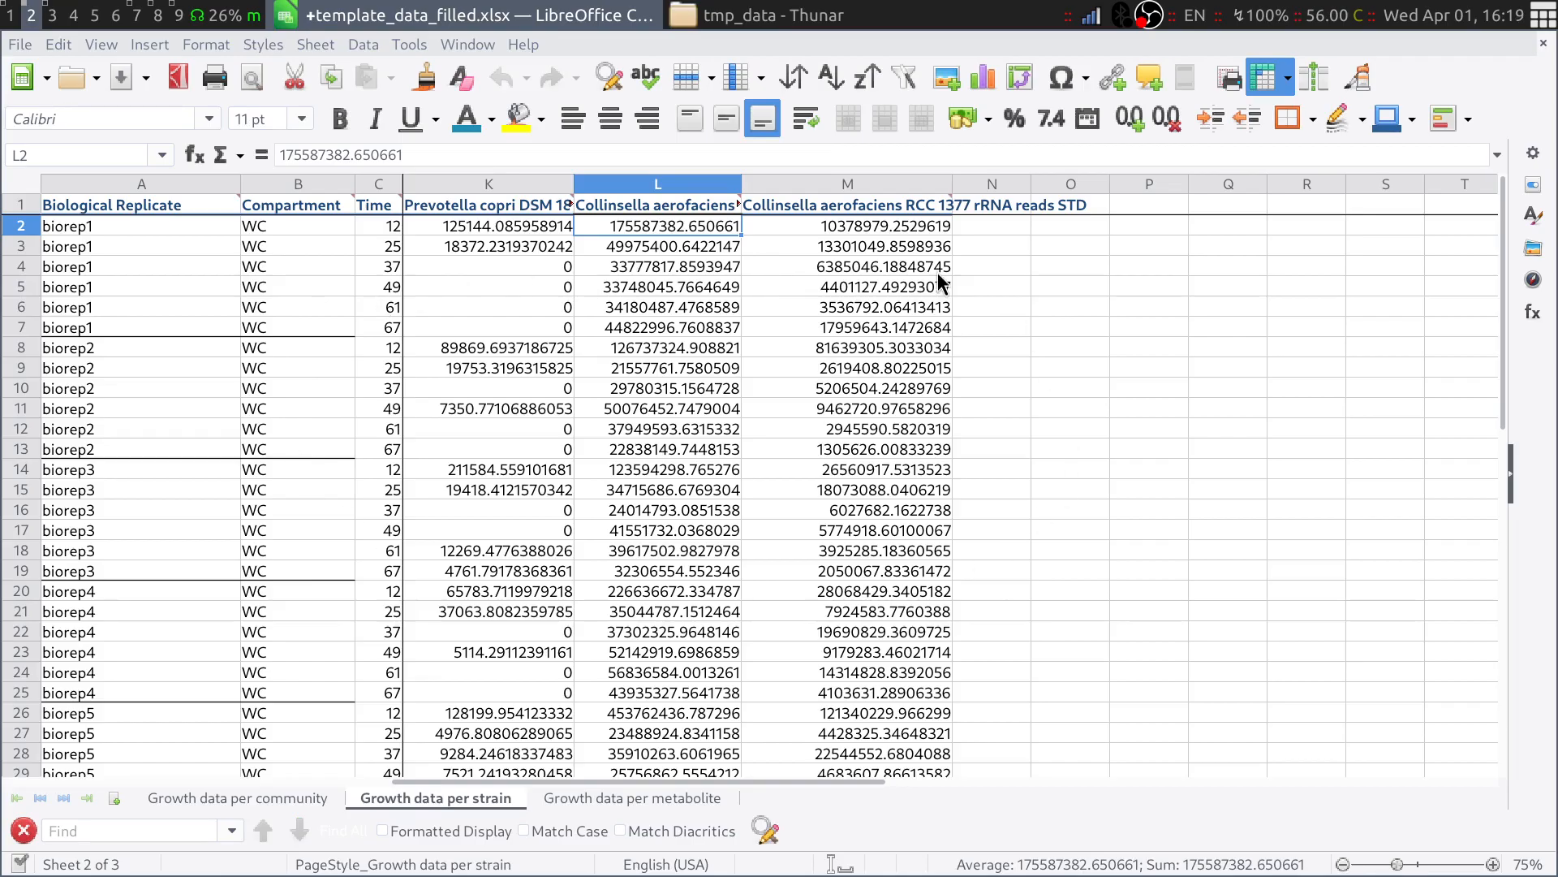
click(302, 800)
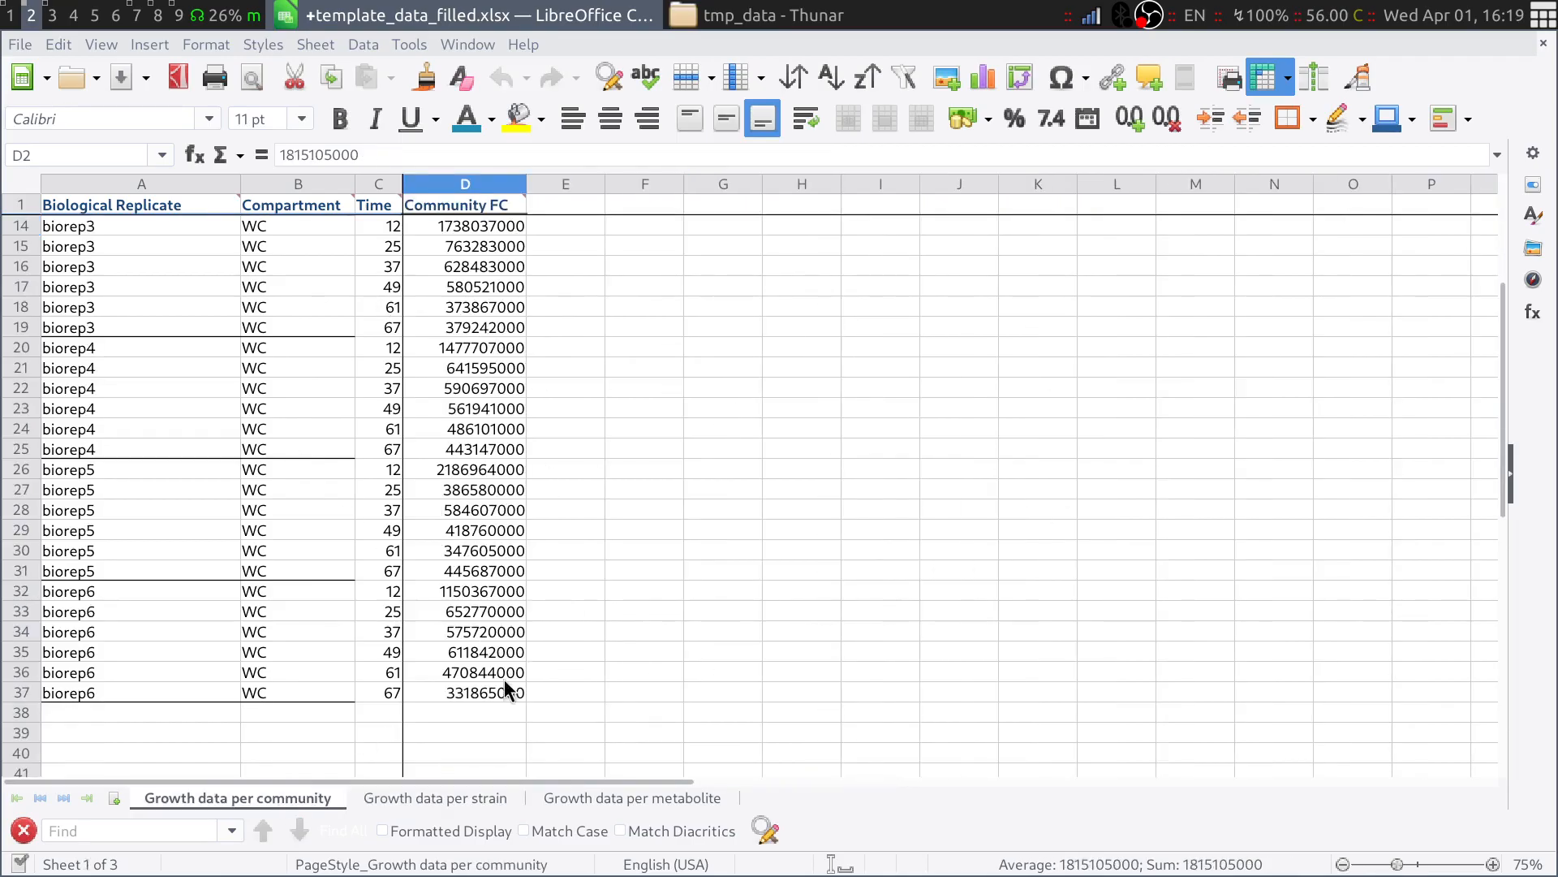
click(460, 801)
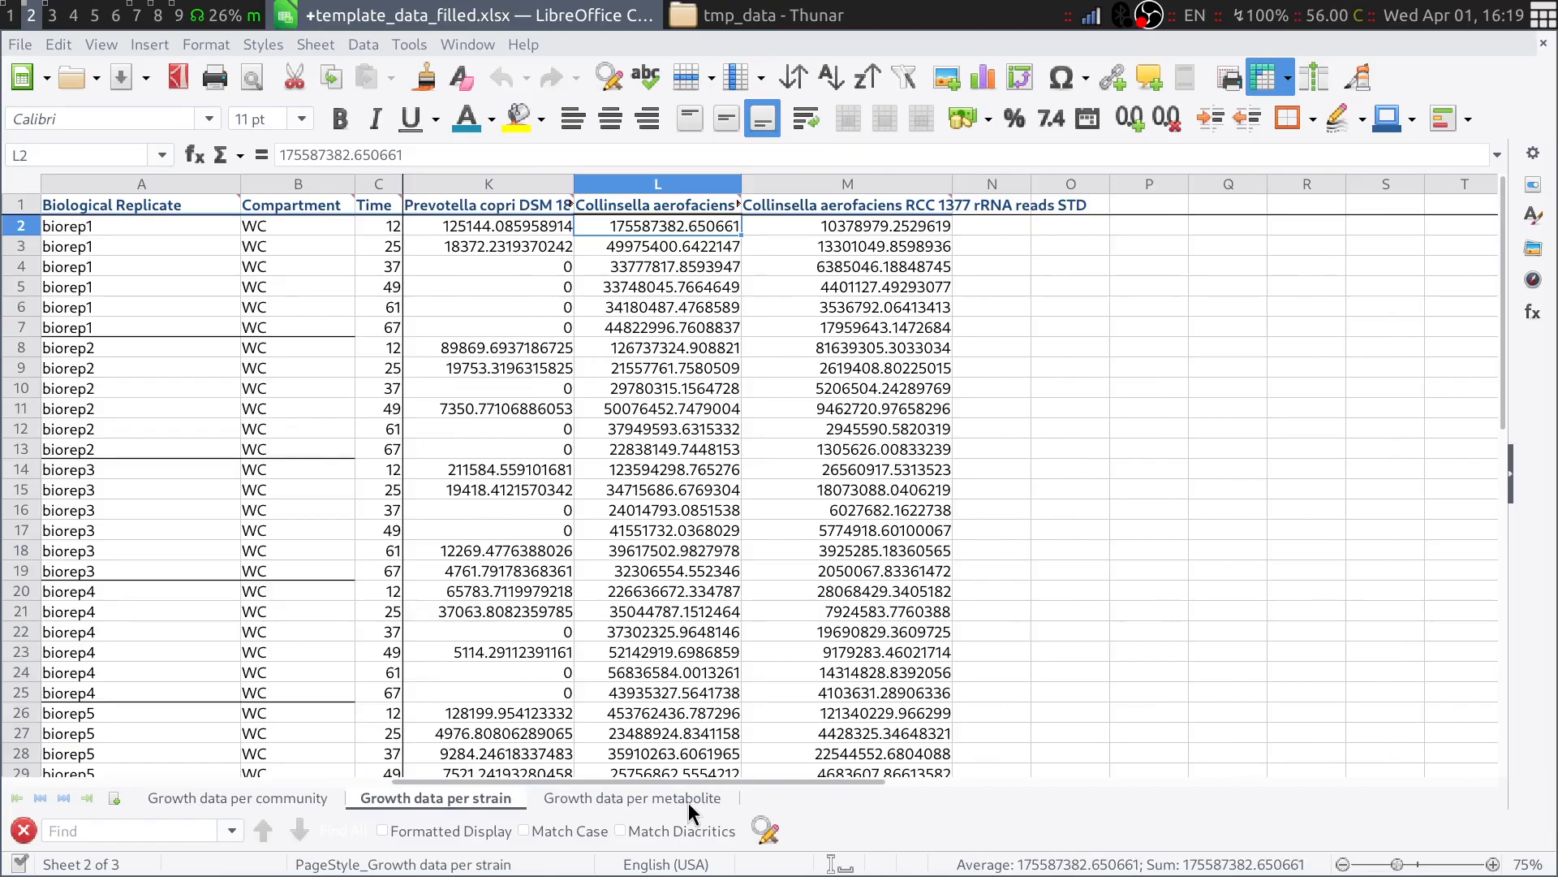
click(694, 804)
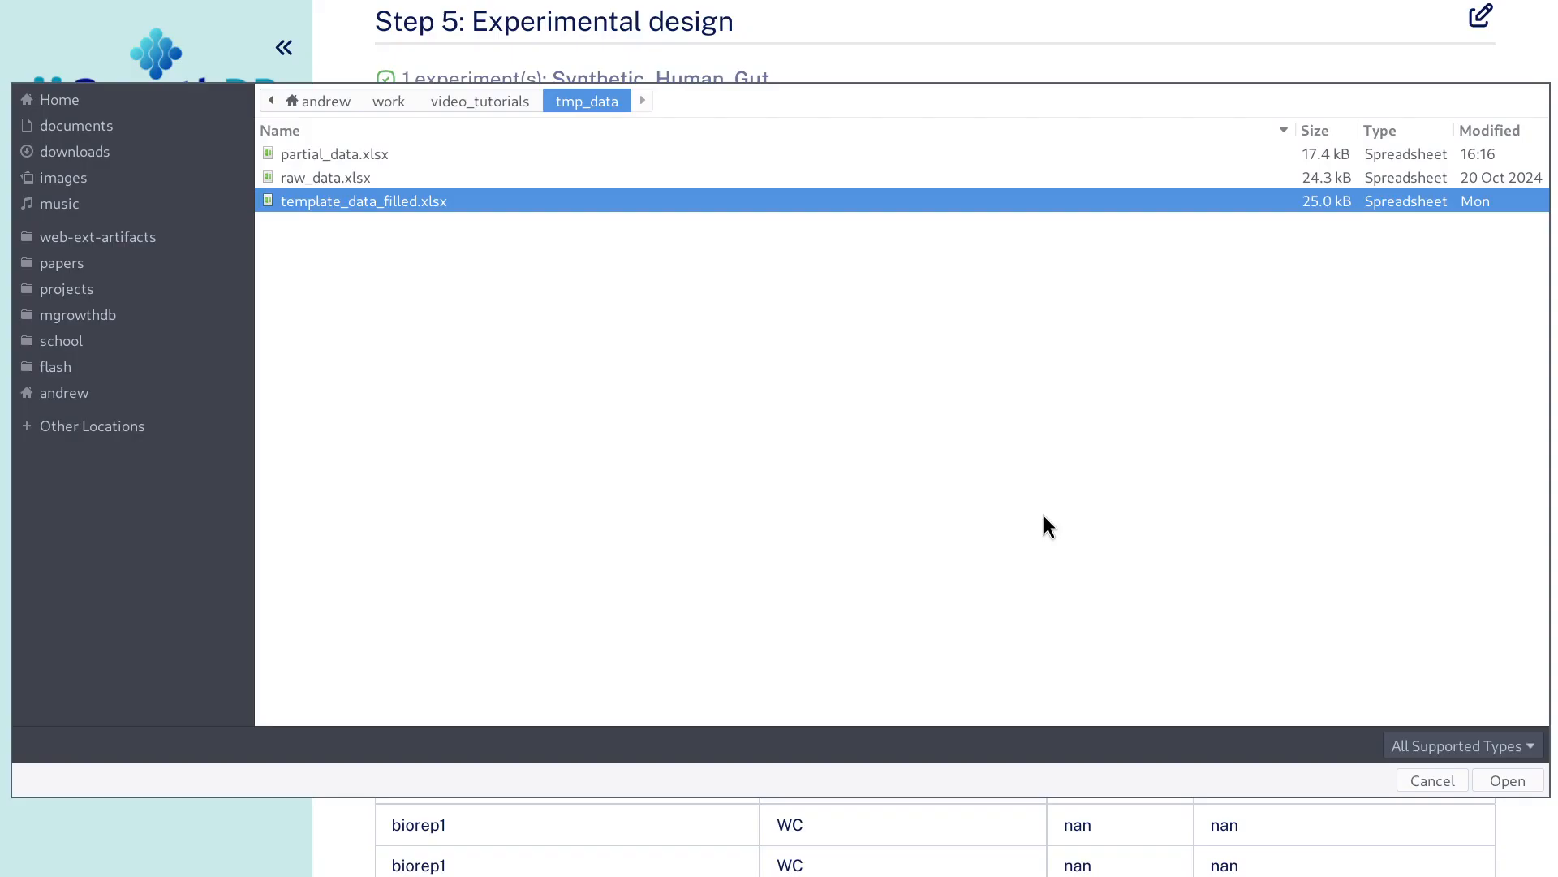
Upload template_data_filled.xlsx to the µGrowthDB submission and preview its growth data per strain and per metabolite.
double_click(389, 201)
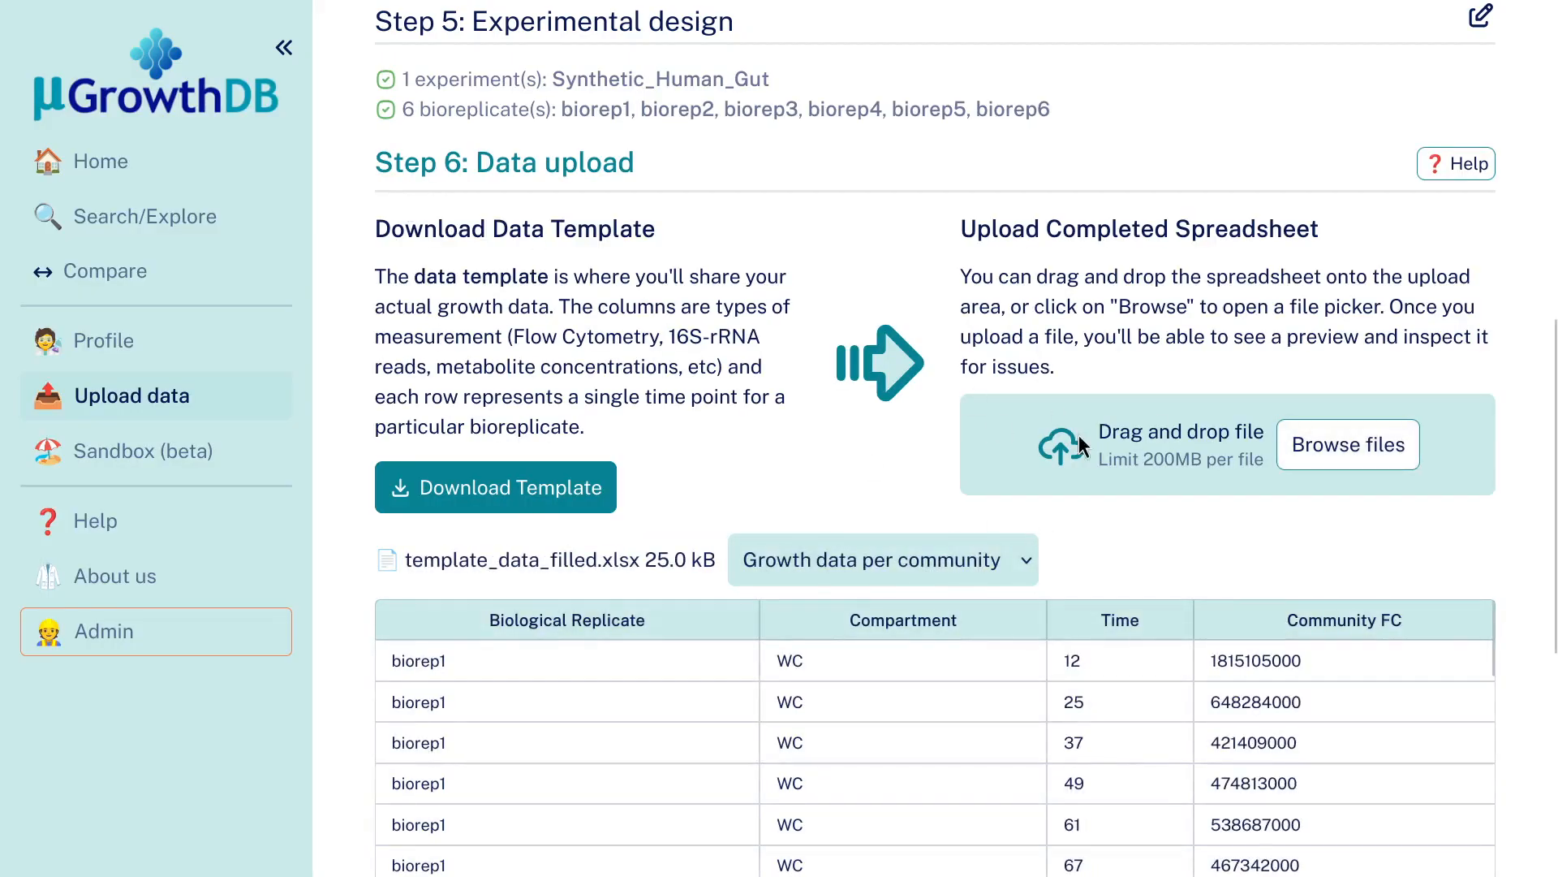
scroll(1241, 535, down, 2)
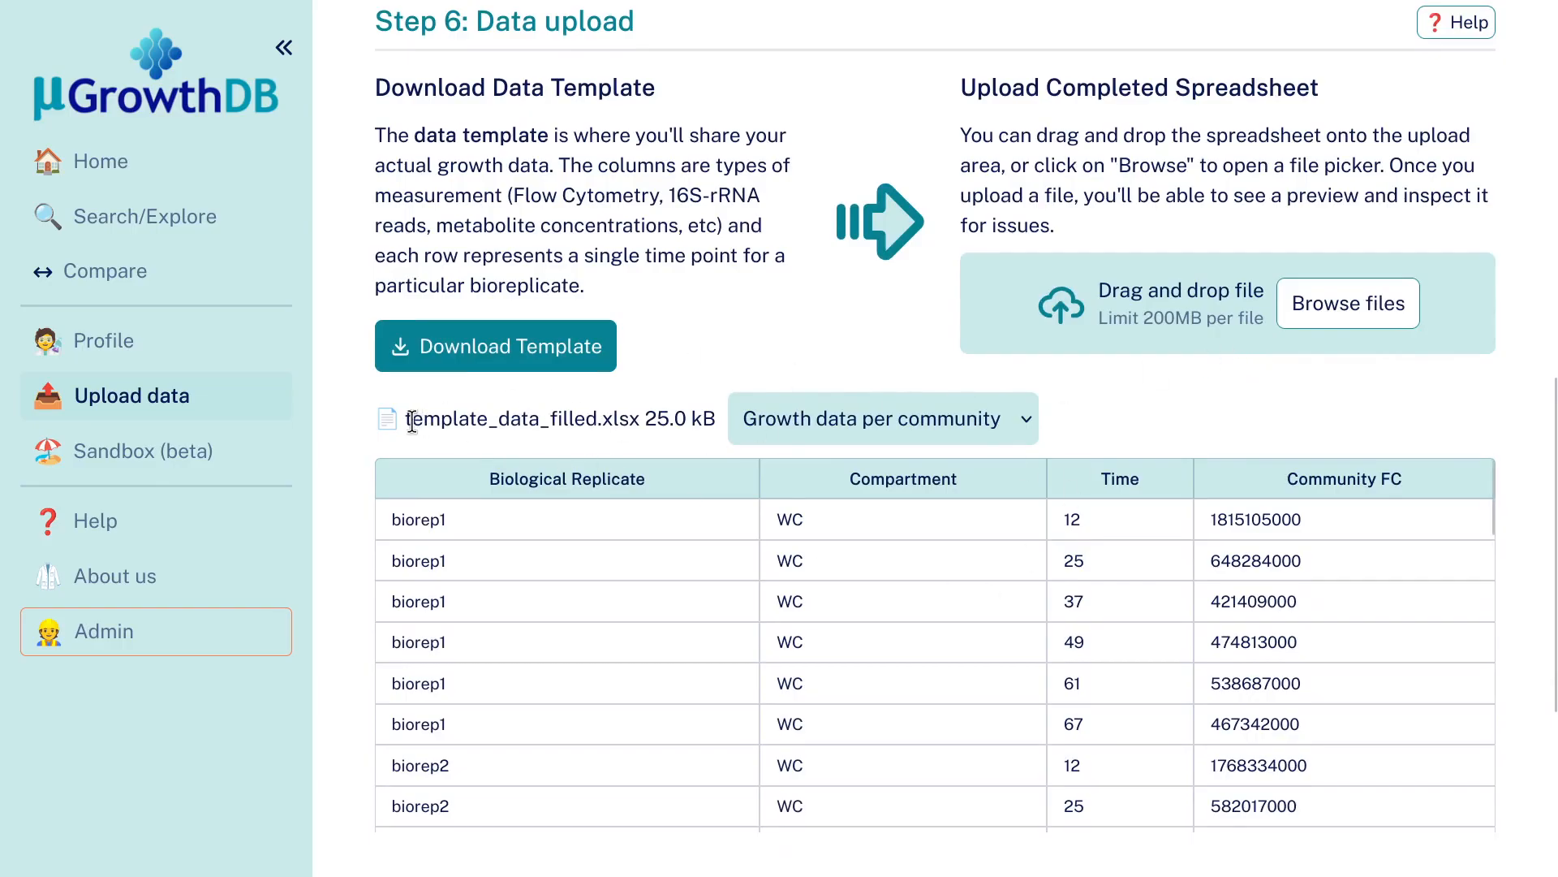
drag(412, 420, 618, 419)
click(630, 416)
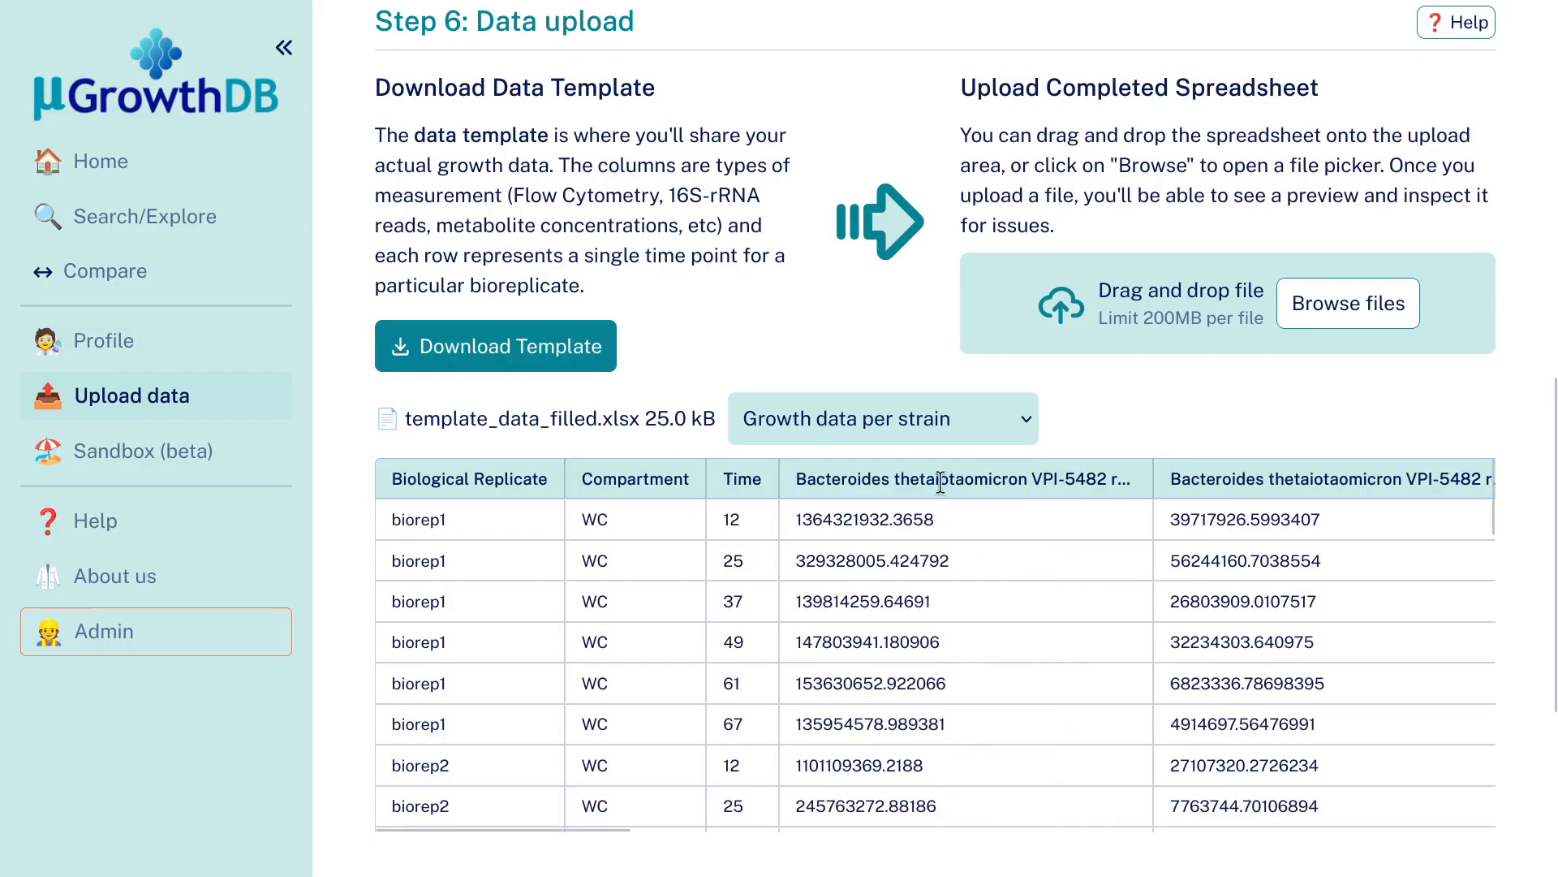
click(926, 426)
click(912, 539)
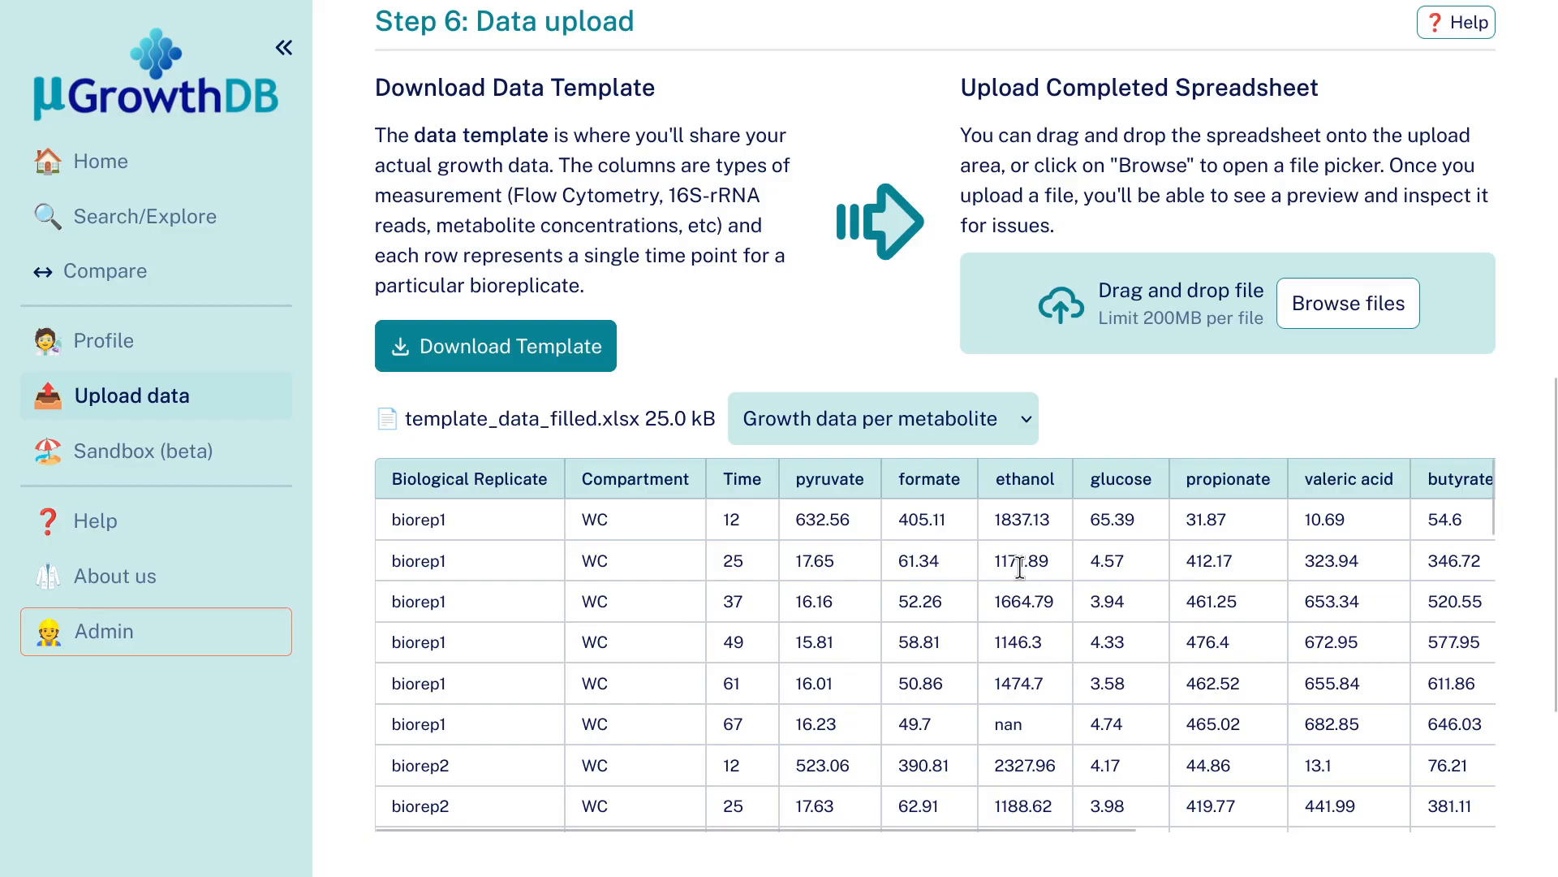
scroll(1132, 377, down, 2)
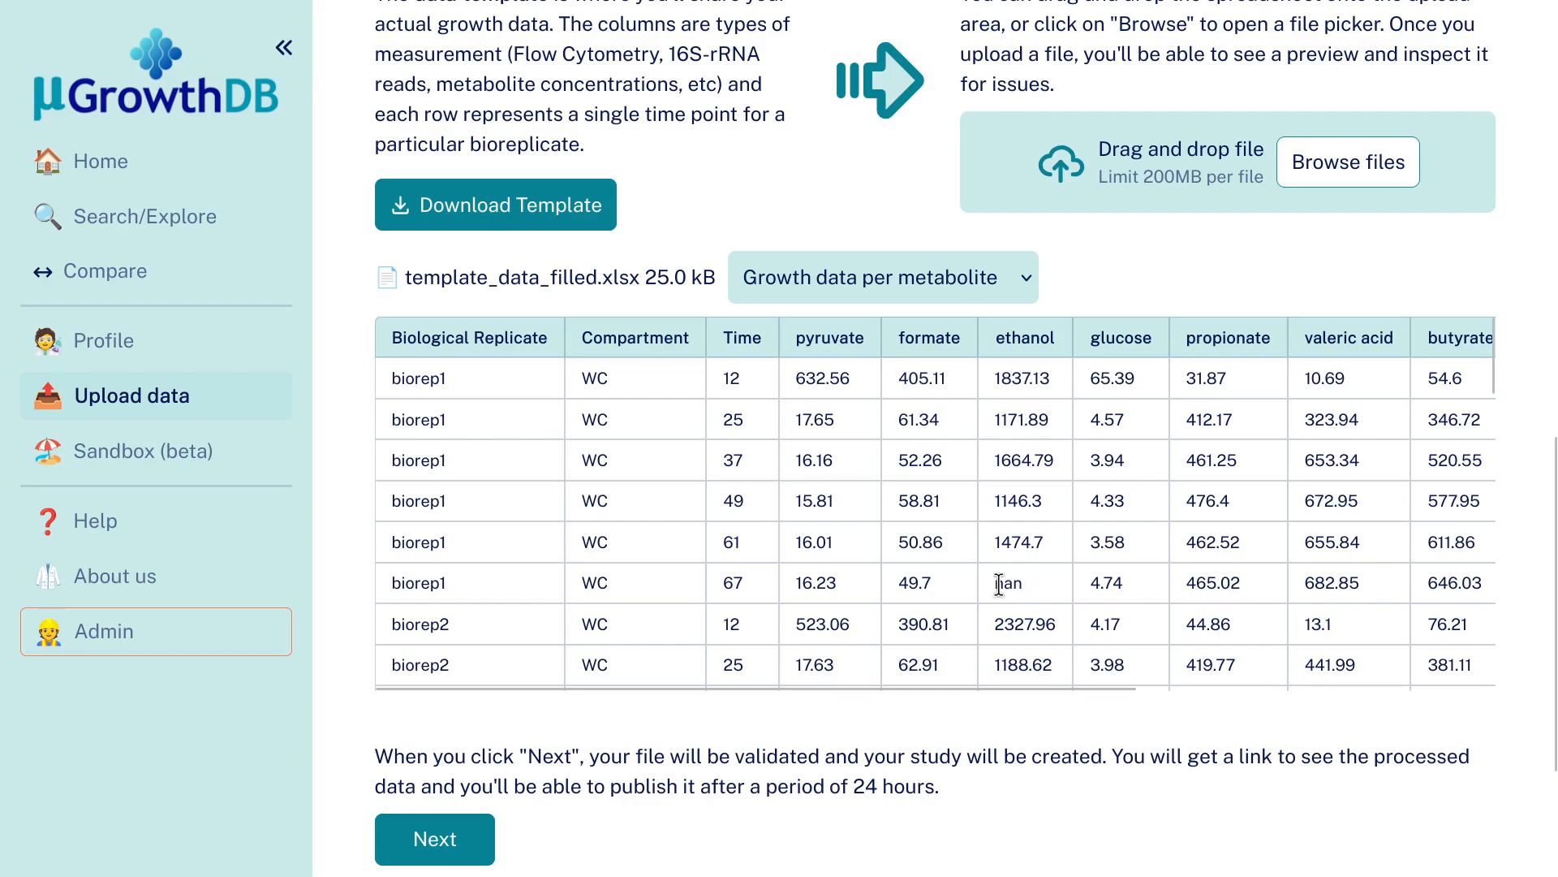
Switch to template_data_filled.xlsx in LibreOffice Calc and check biorep1's ethanol cell at time 67 on the metabolite sheet.
key(alt+Tab)
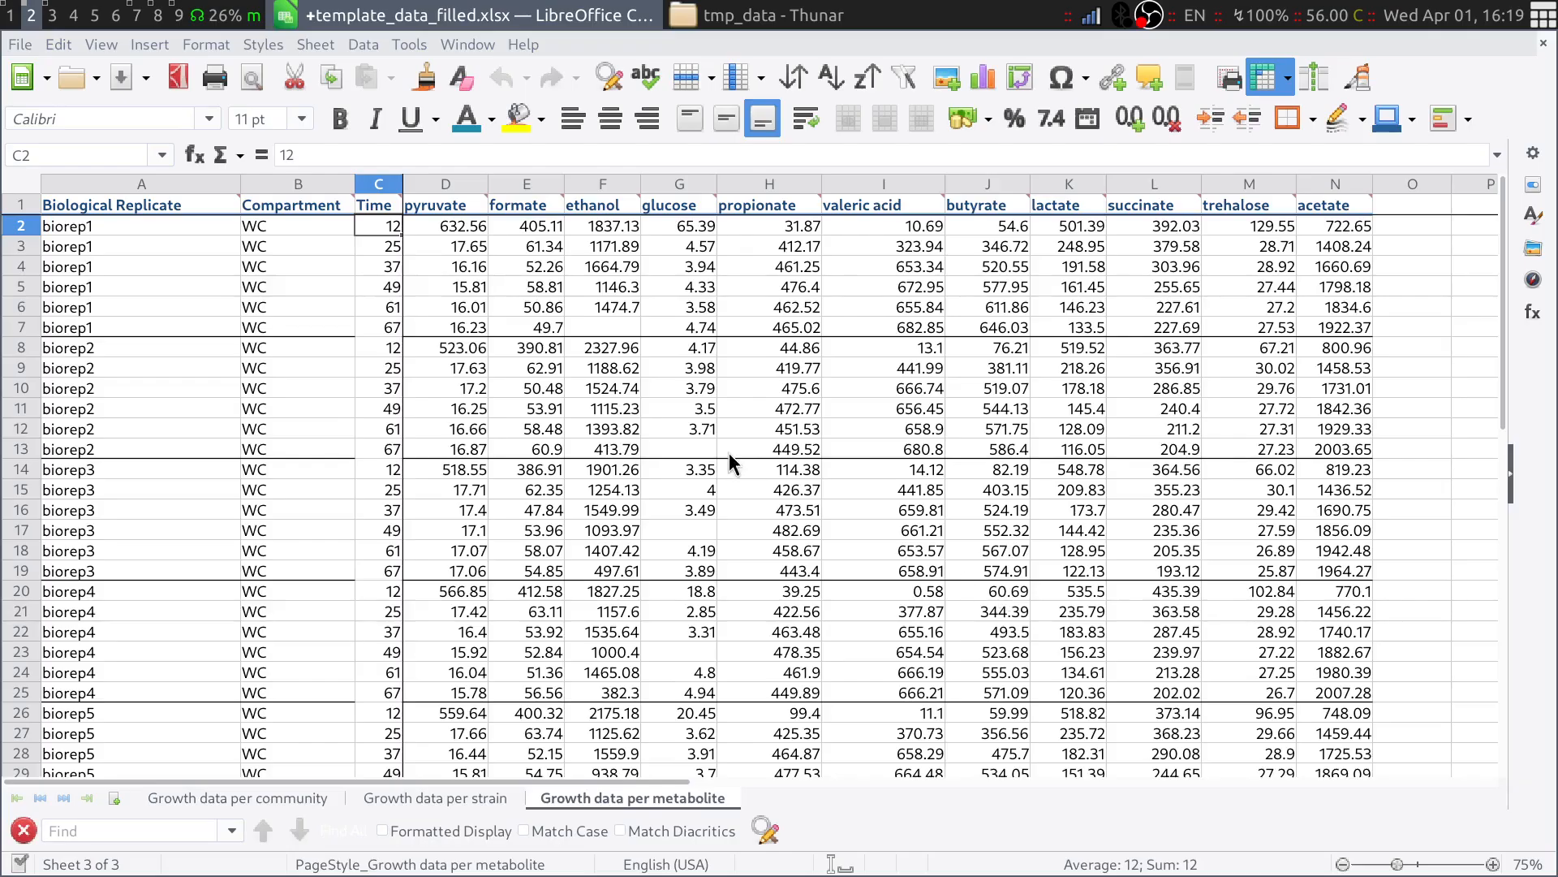
click(619, 327)
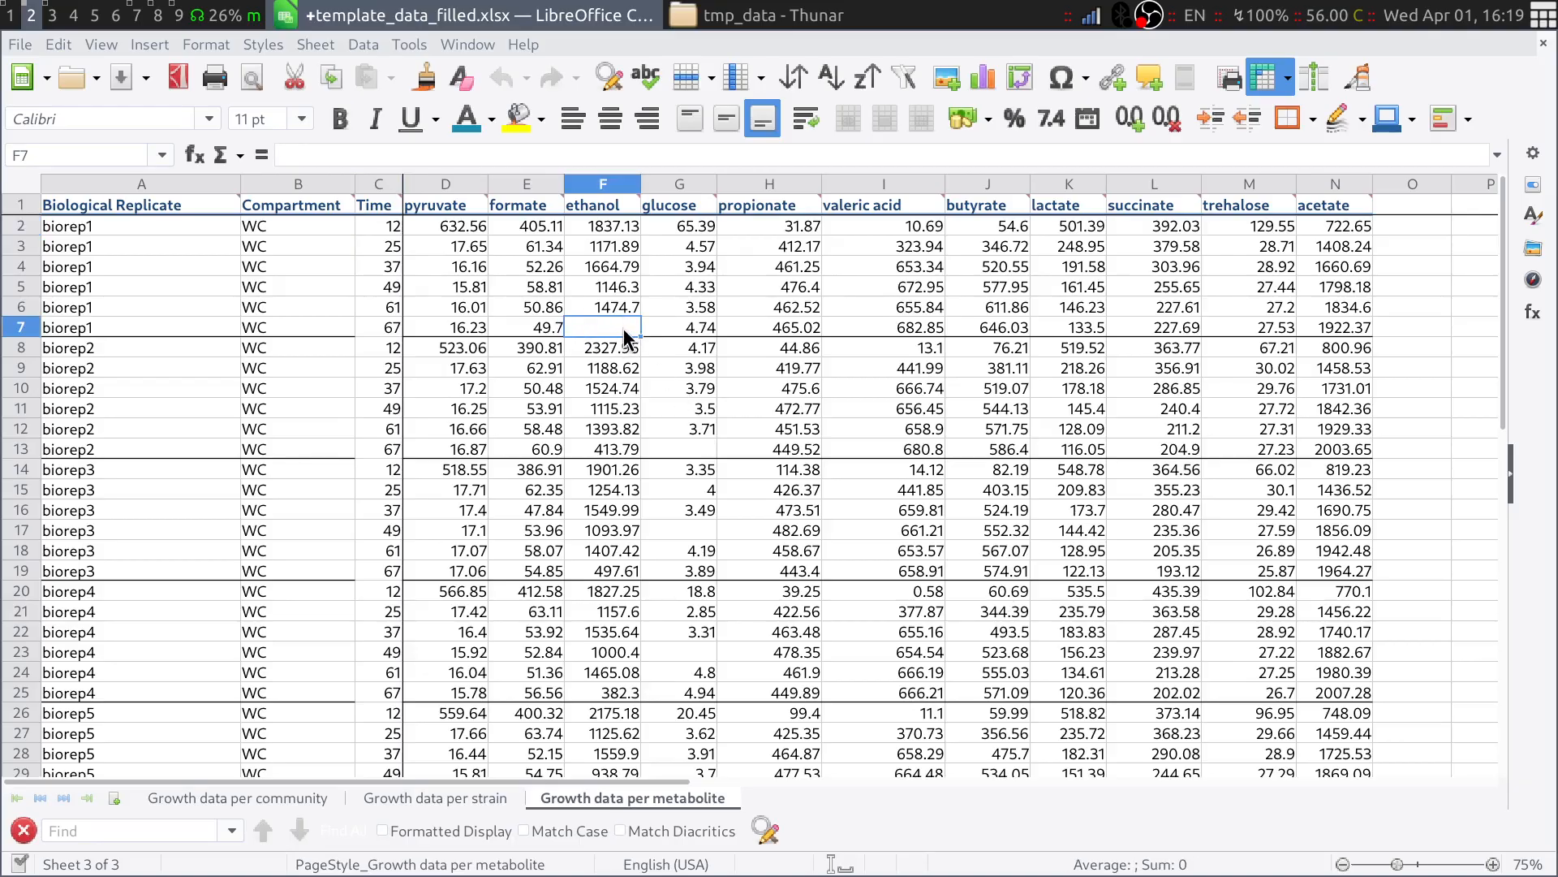
click(374, 329)
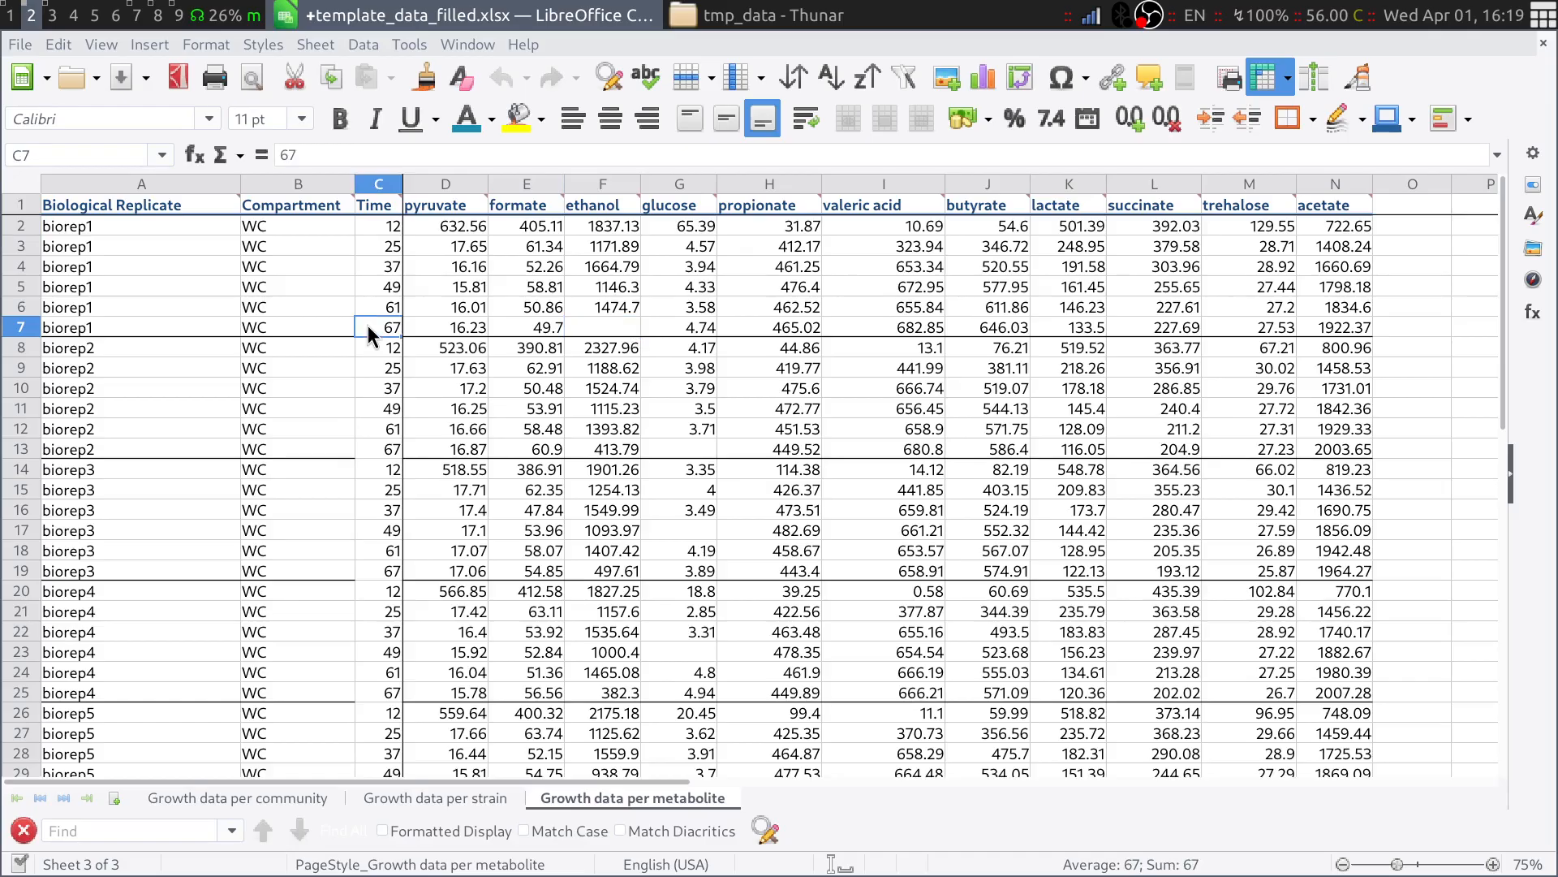
click(601, 326)
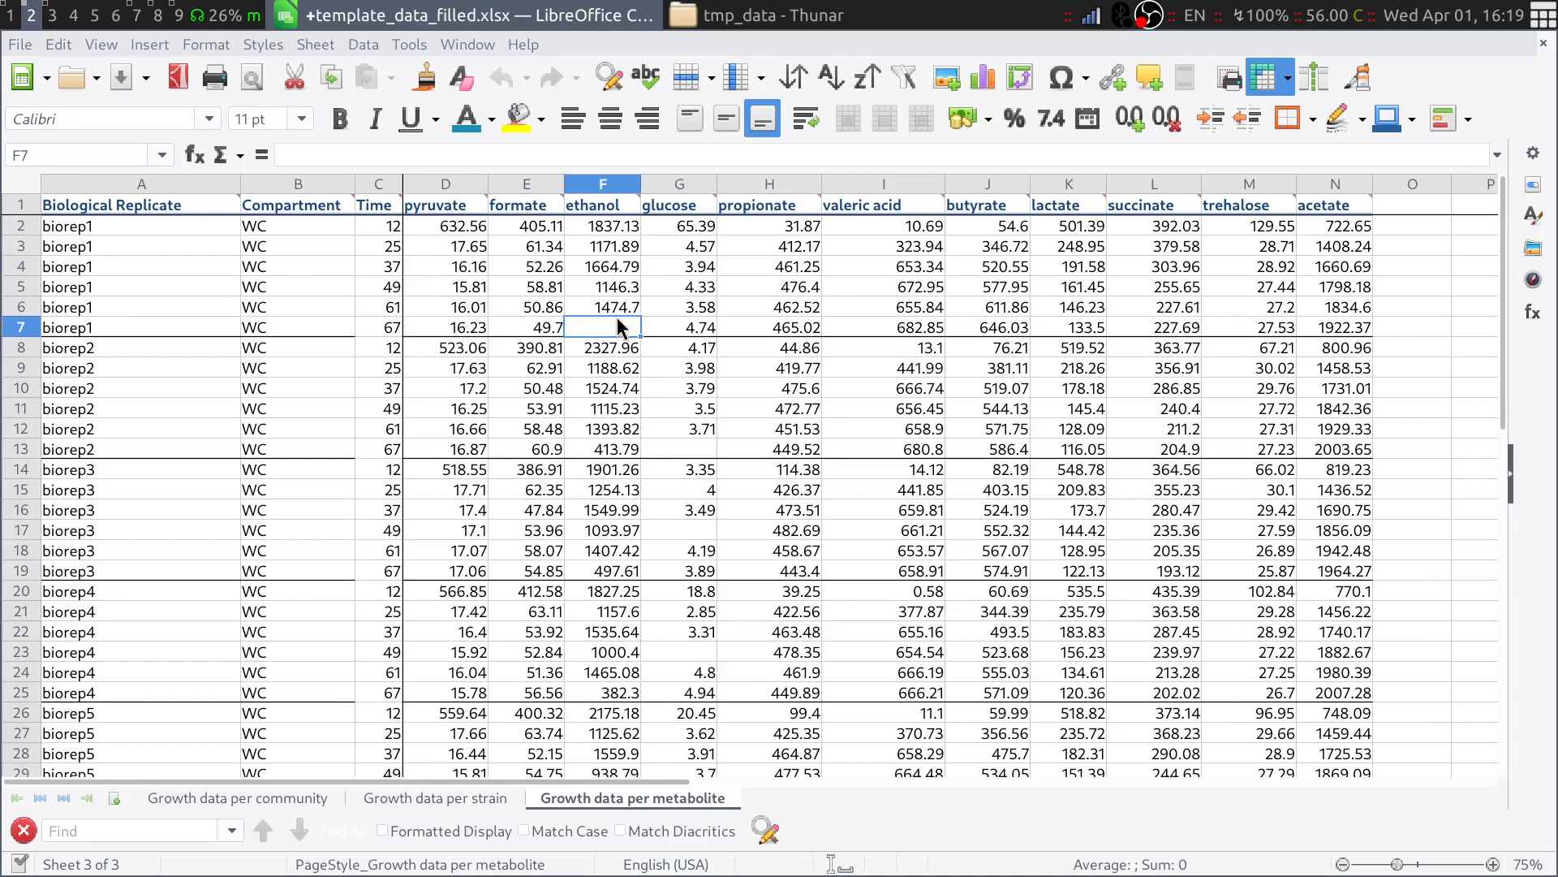
Enter 0 in biorep1's ethanol cell at time 67 on the metabolite sheet and clear the cell again.
text(0)
key(Return)
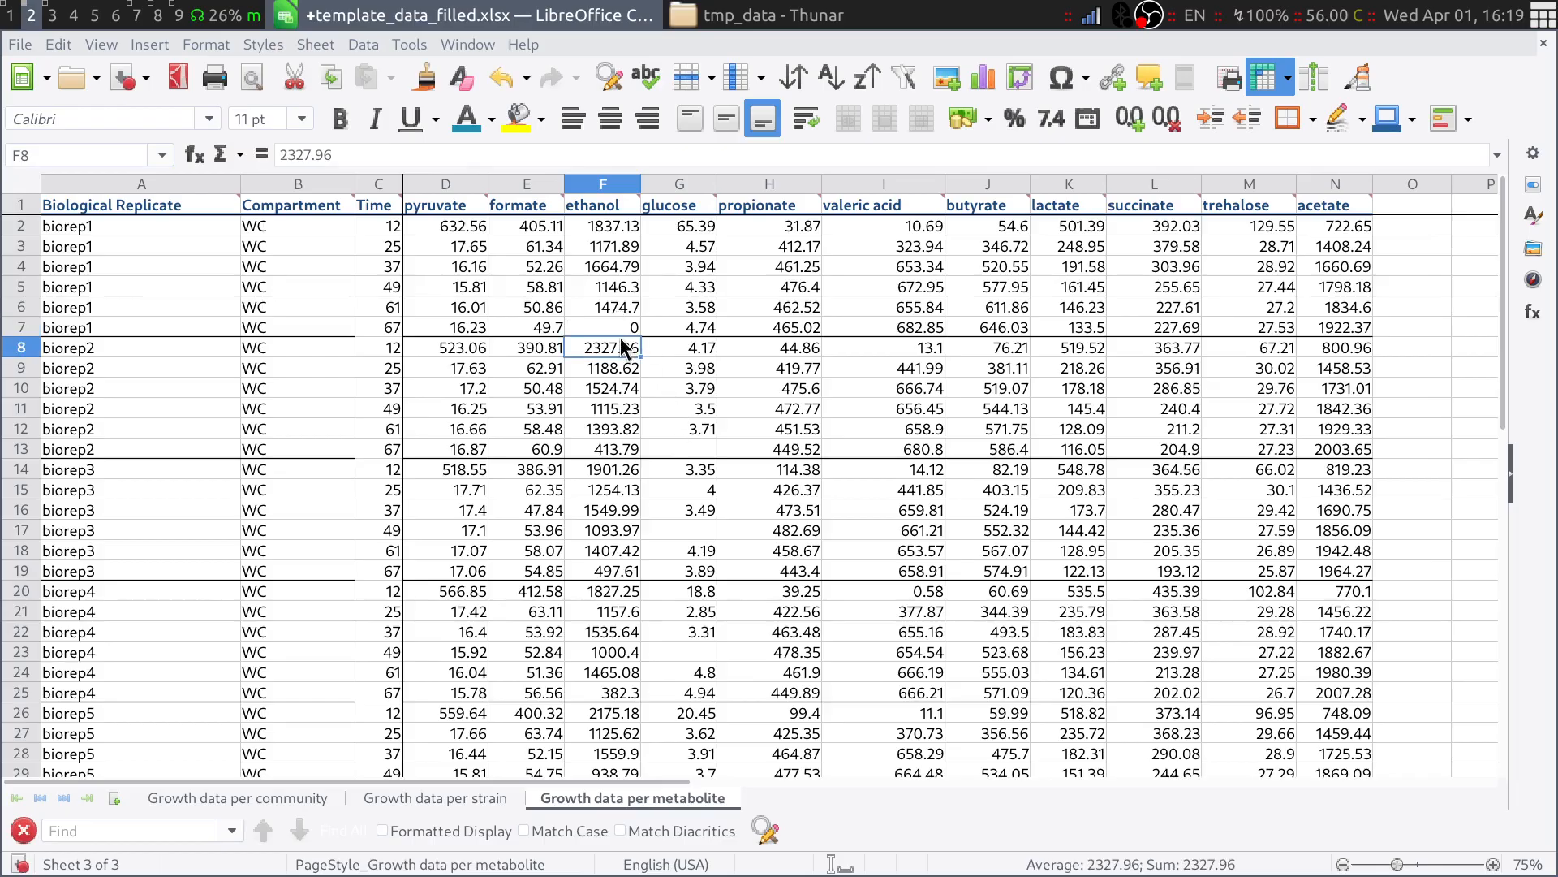
click(615, 323)
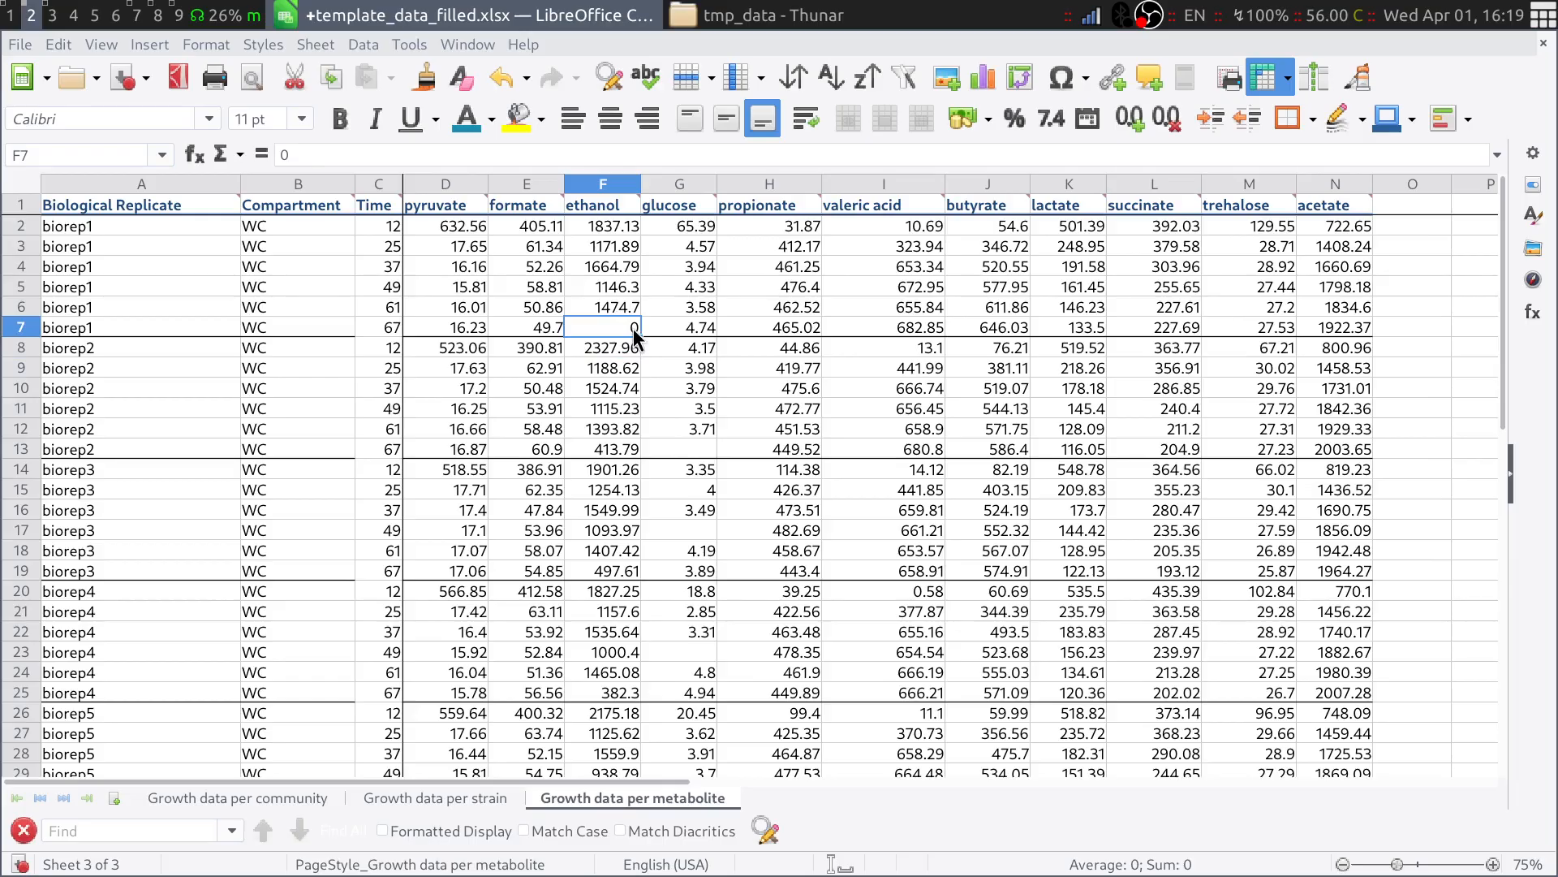
key(Delete)
Switch back to µGrowthDB, check biorep1's missing ethanol value in the preview, and submit template_data_filled.xlsx to update the study.
key(super+1)
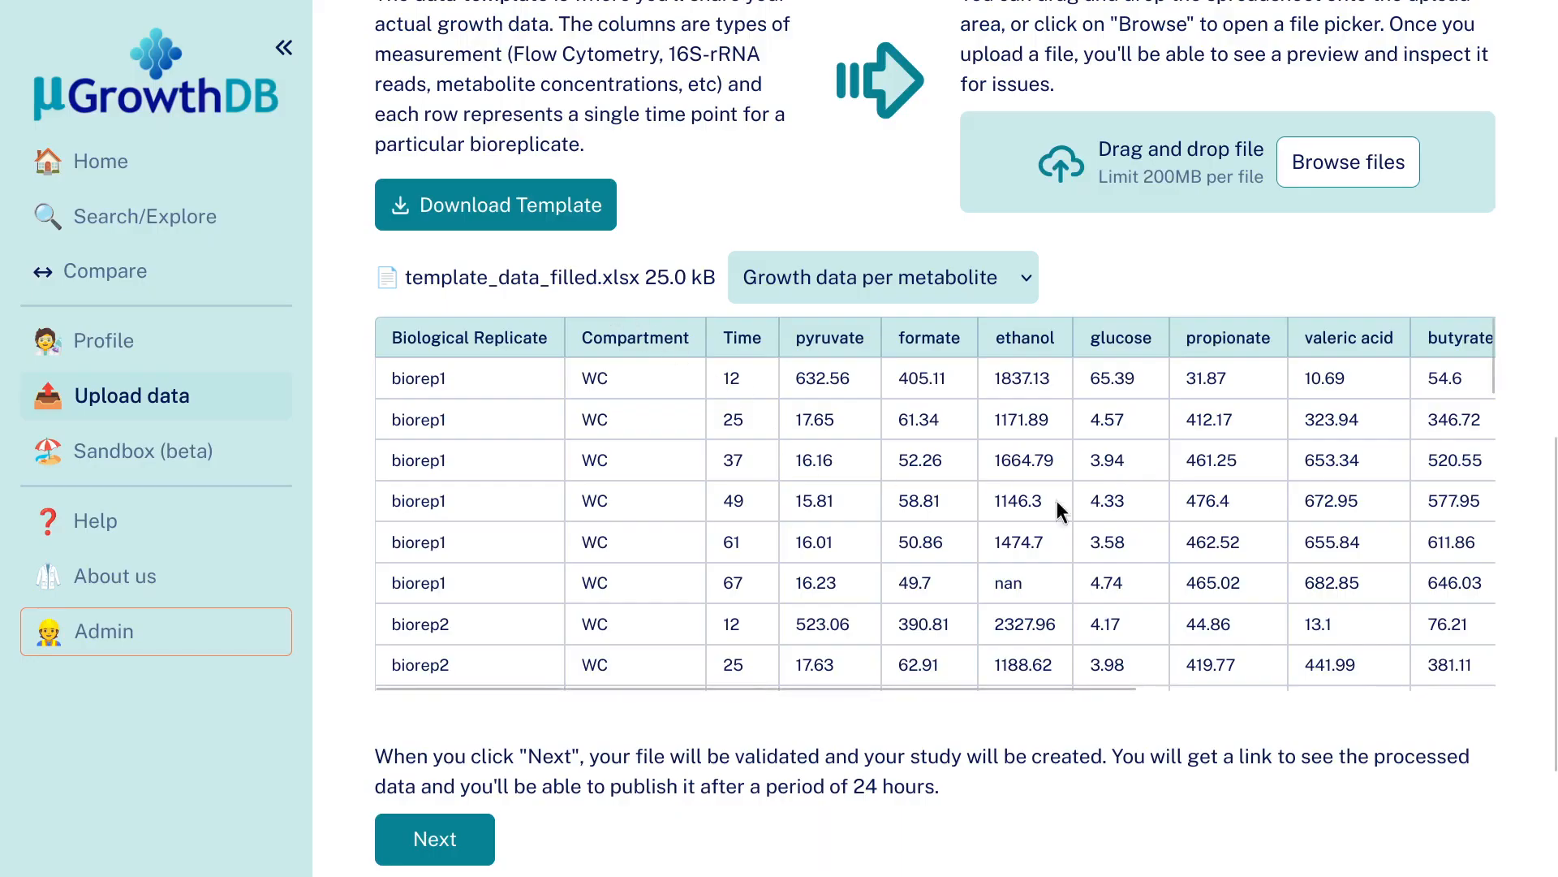
click(998, 583)
scroll(966, 572, down, 3)
click(435, 838)
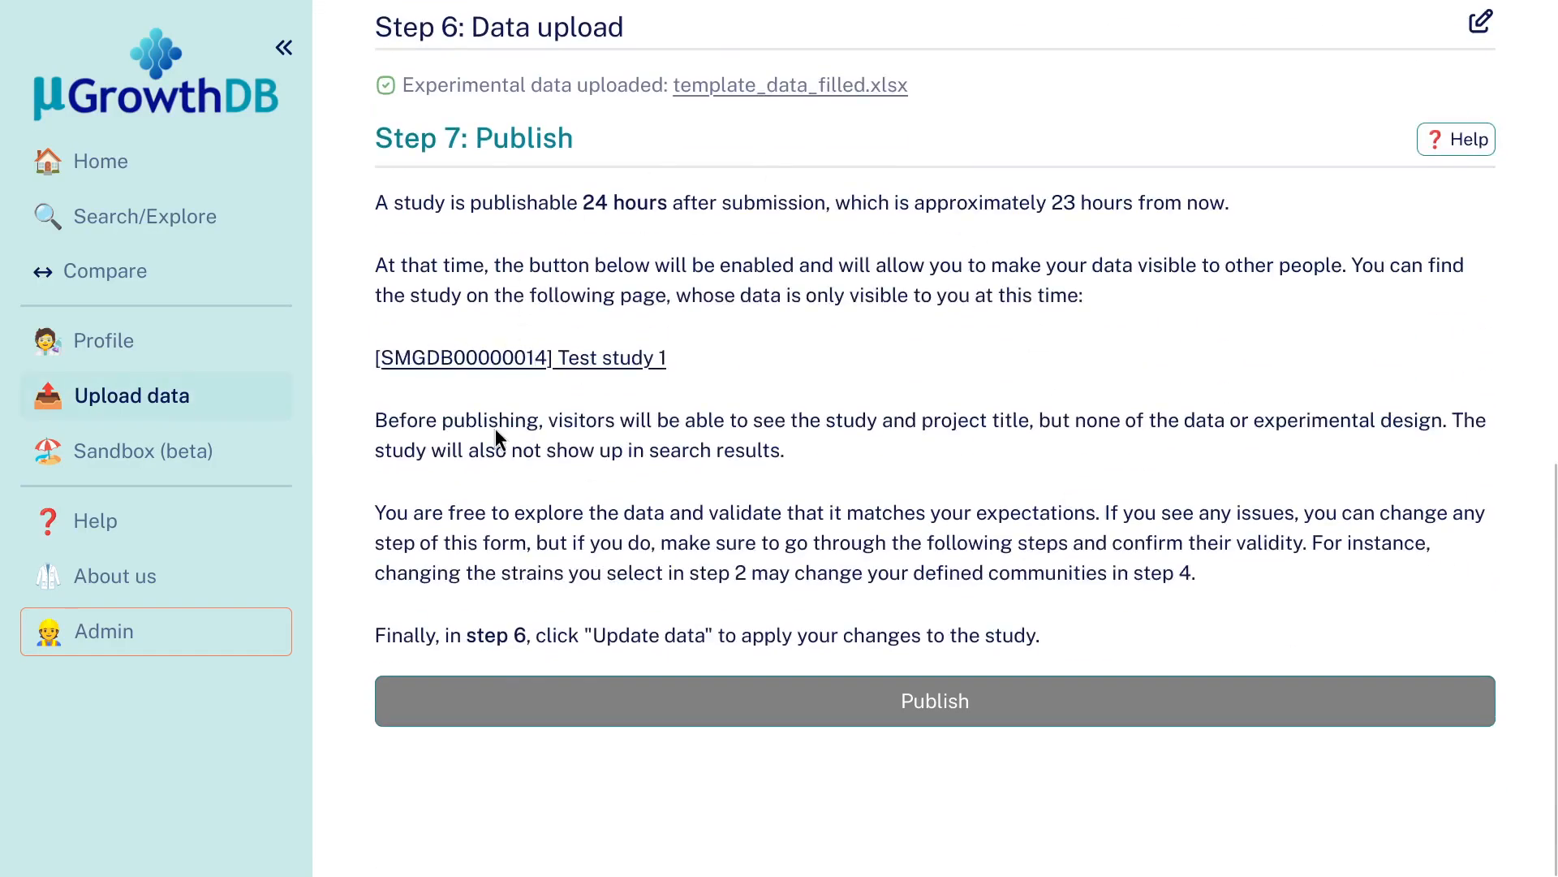
Open the Test study 1 page and review its measurement techniques, experiment details and the measurements listed per biological replicate.
click(435, 358)
scroll(908, 386, down, 10)
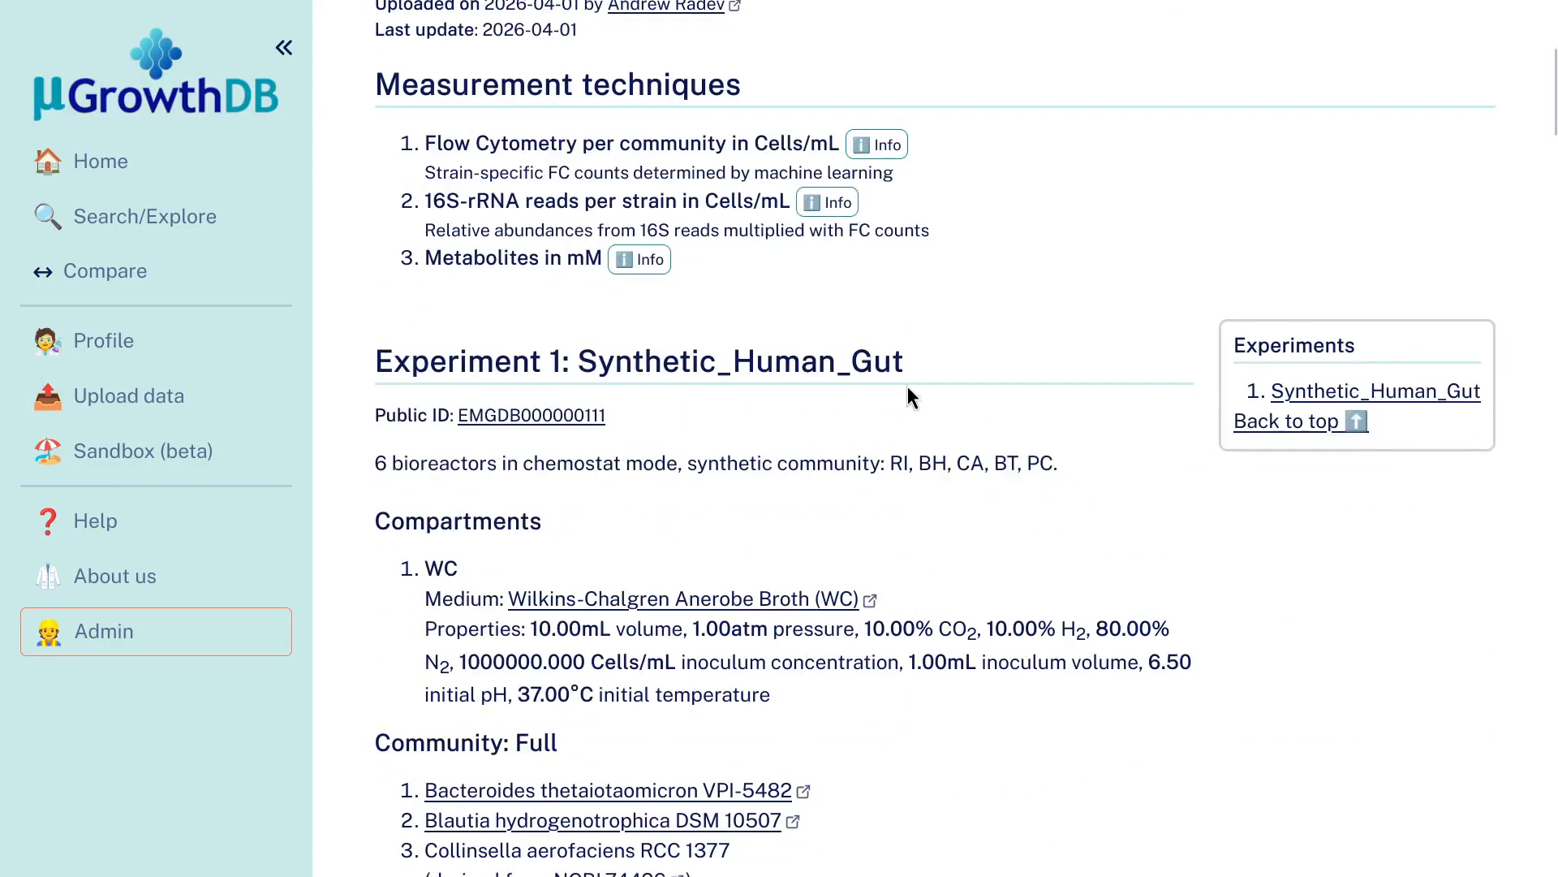
scroll(950, 368, down, 9)
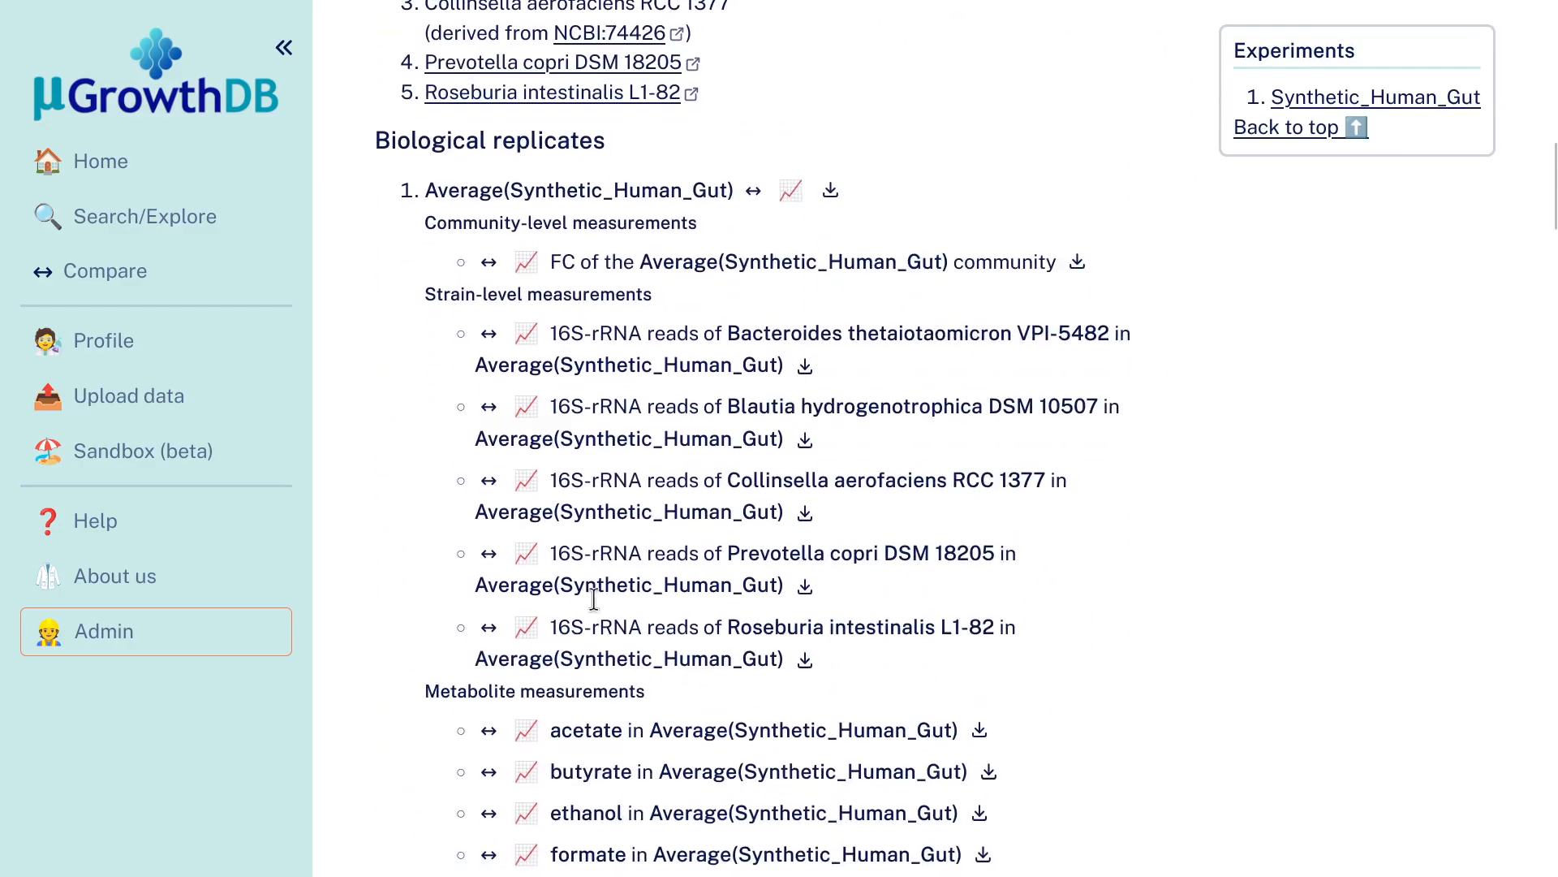
scroll(720, 390, down, 3)
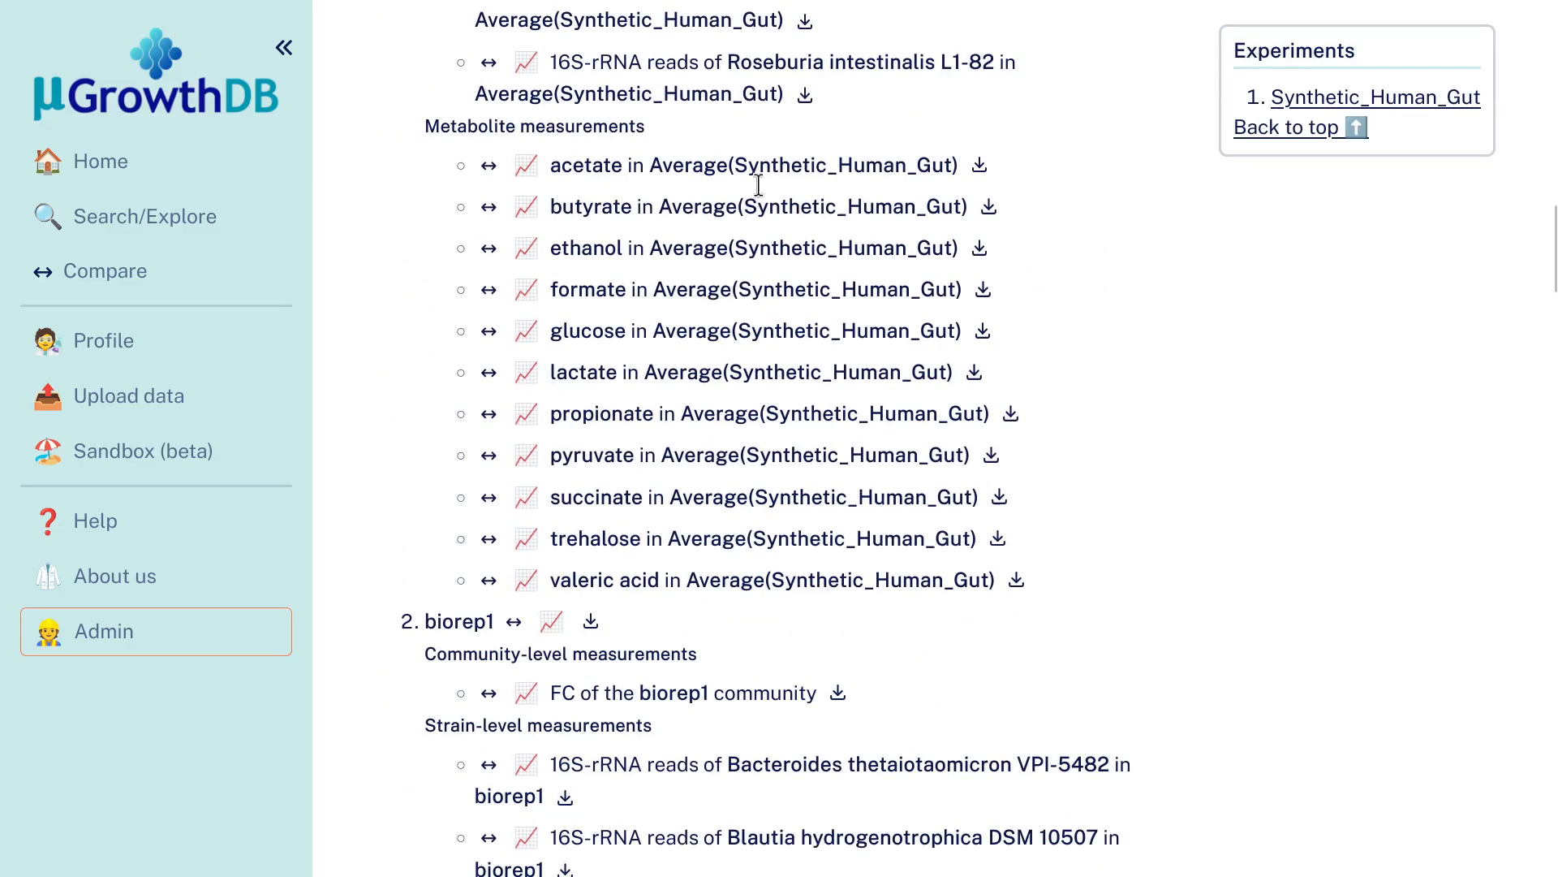
scroll(963, 523, up, 5)
scroll(867, 556, down, 9)
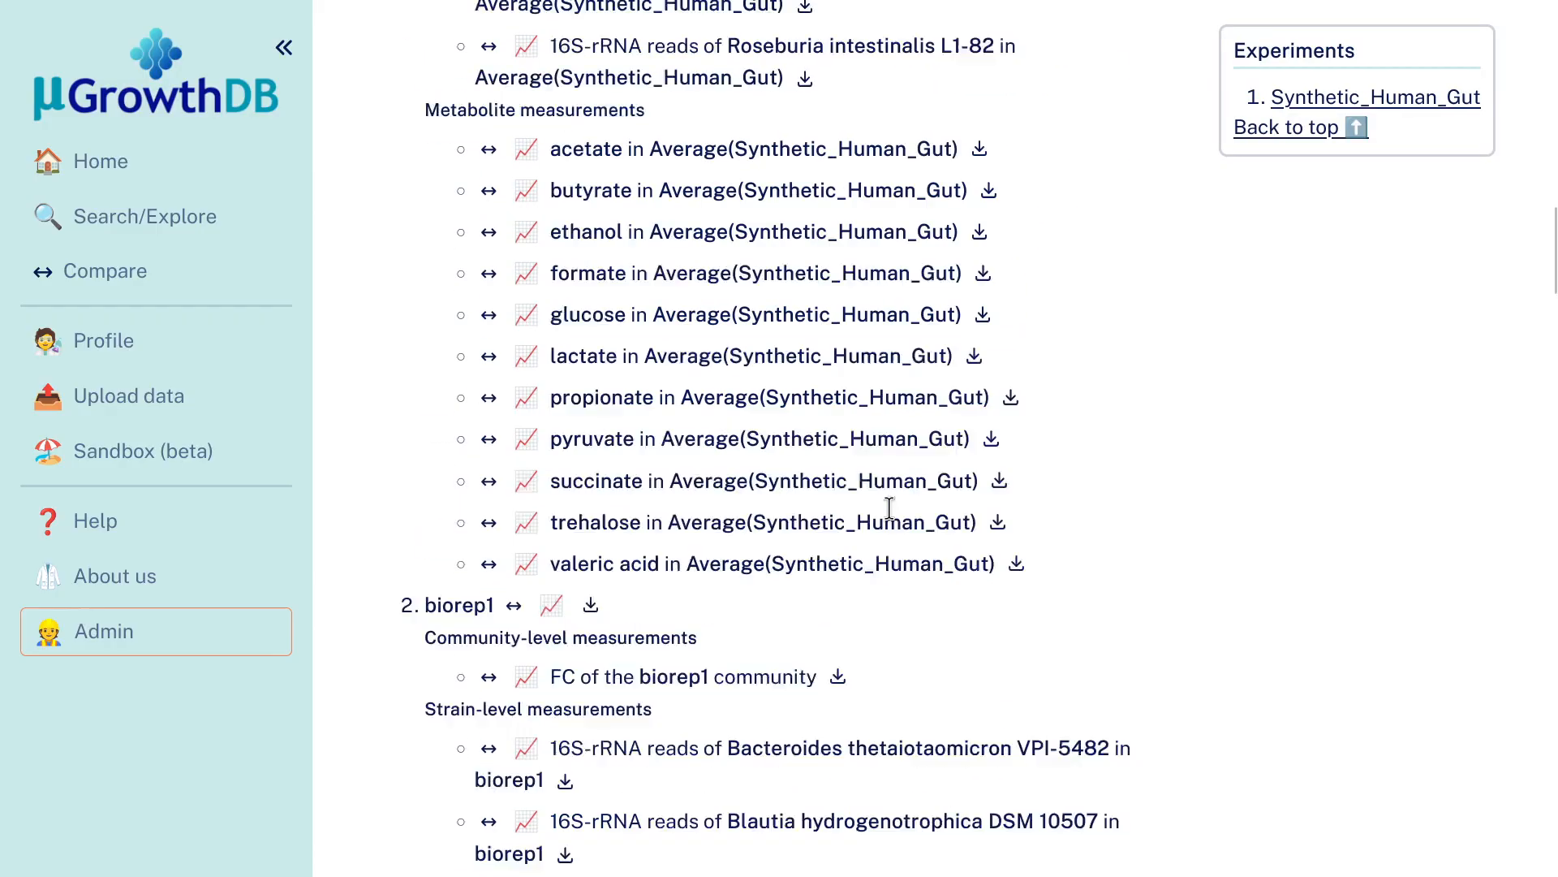
scroll(884, 452, up, 2)
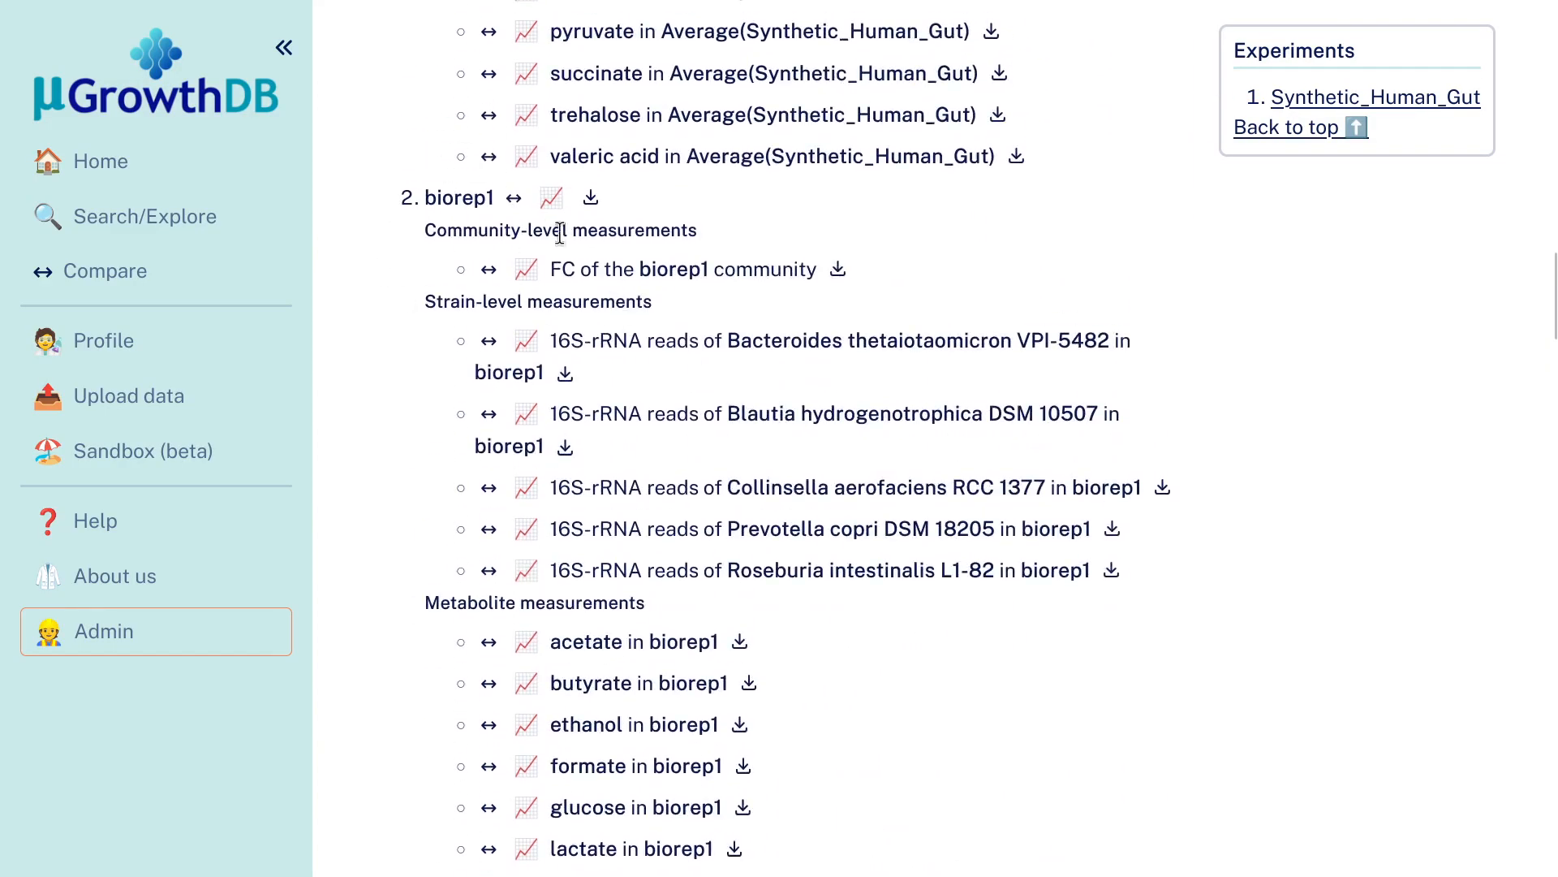
scroll(875, 441, down, 9)
scroll(832, 530, down, 7)
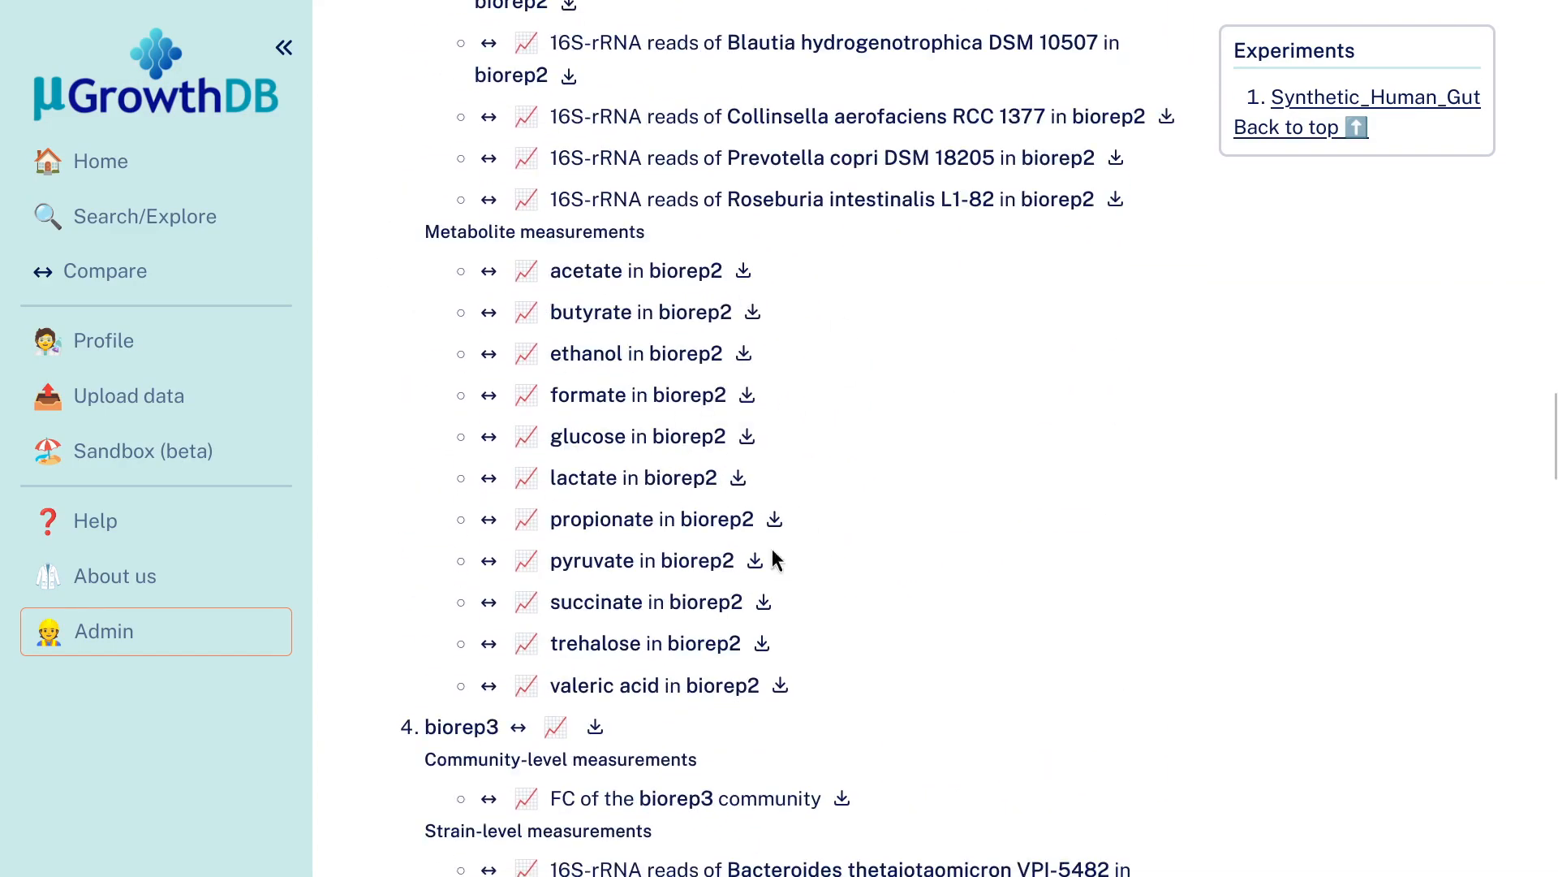
scroll(772, 557, up, 20)
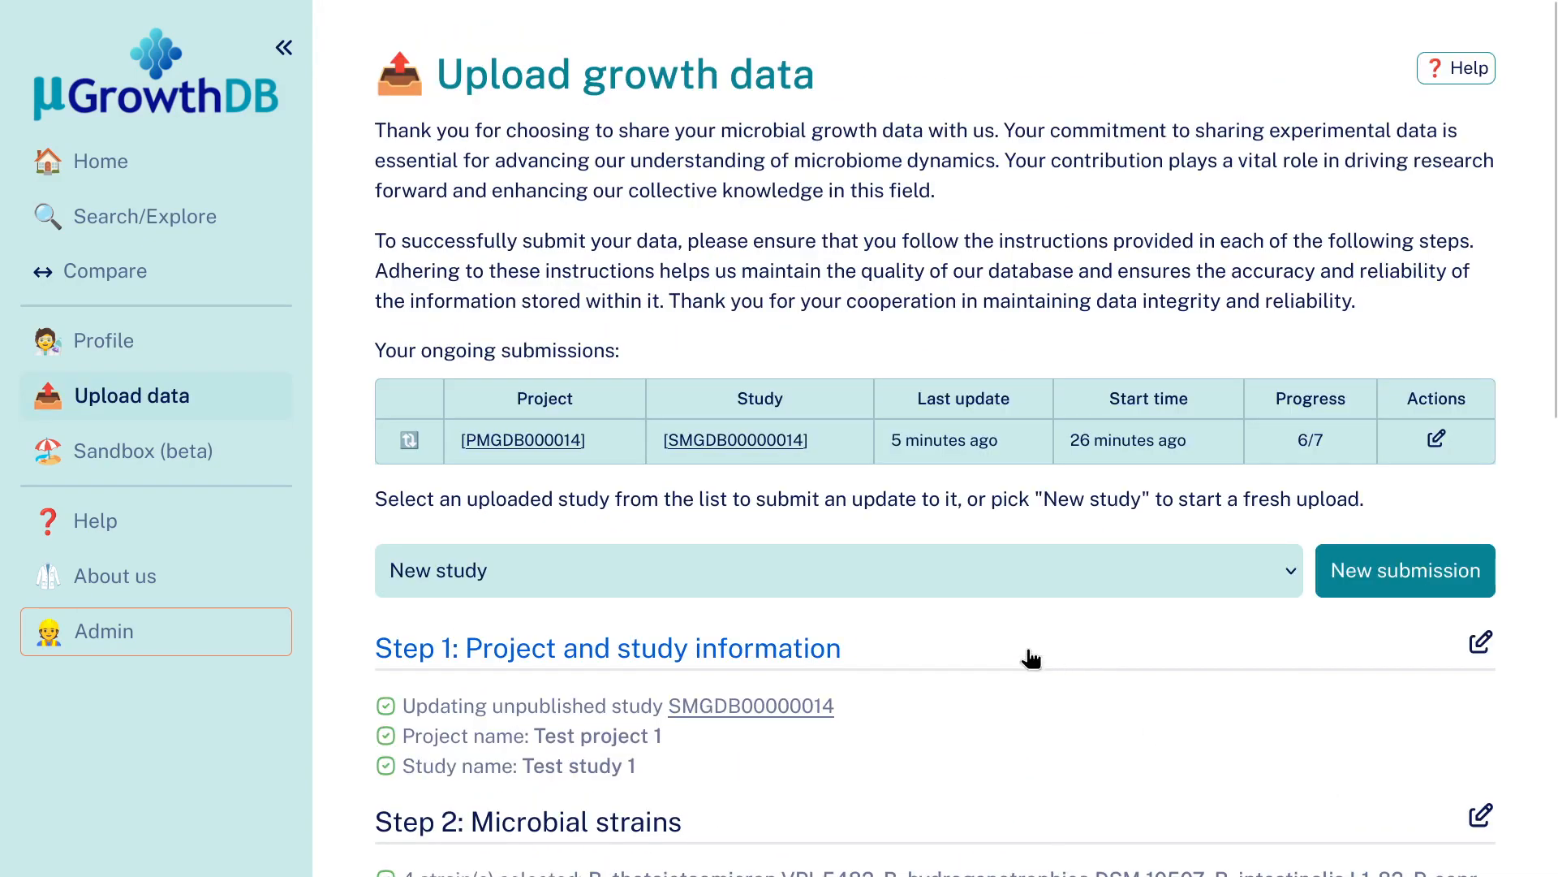
Start a new submission for a new study, naming the study Test study 2 and the project Test project 2.
click(961, 584)
click(962, 585)
click(1385, 568)
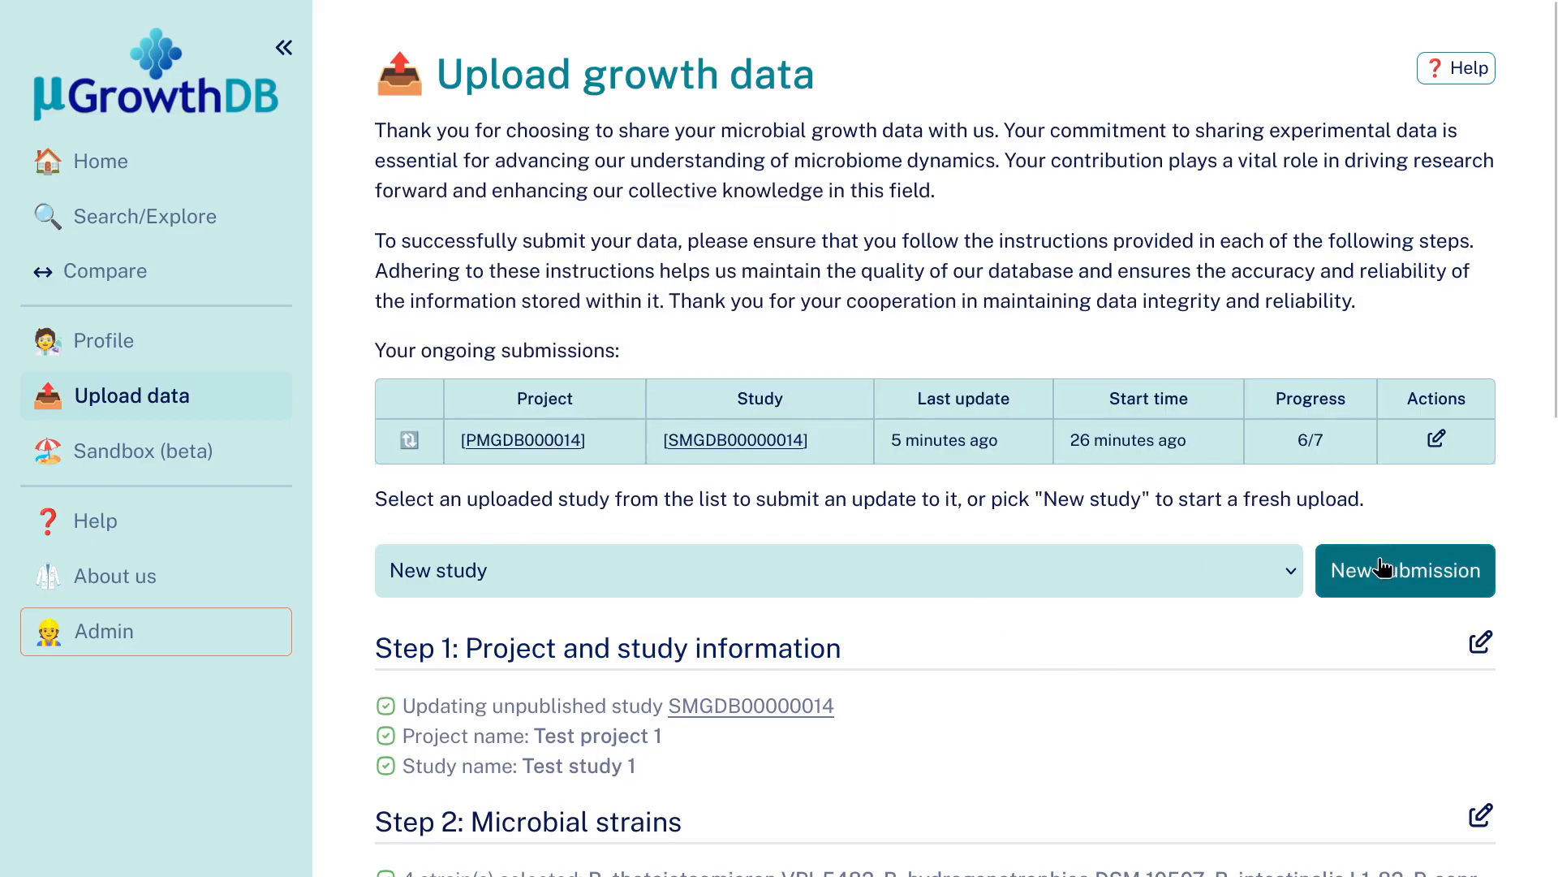
scroll(970, 496, down, 5)
click(822, 214)
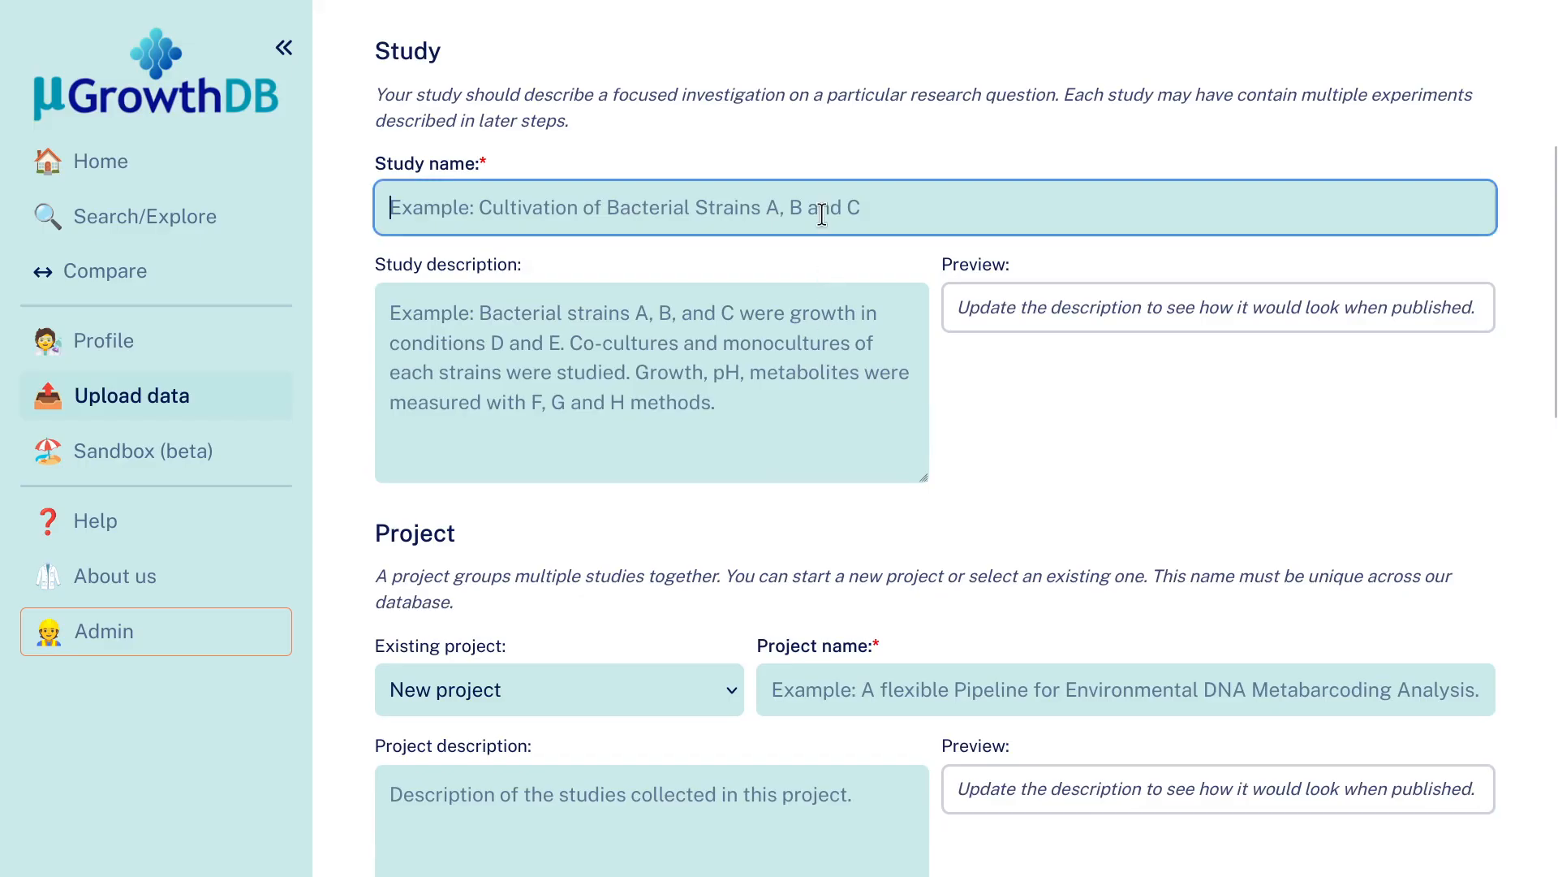
text(Test study 2)
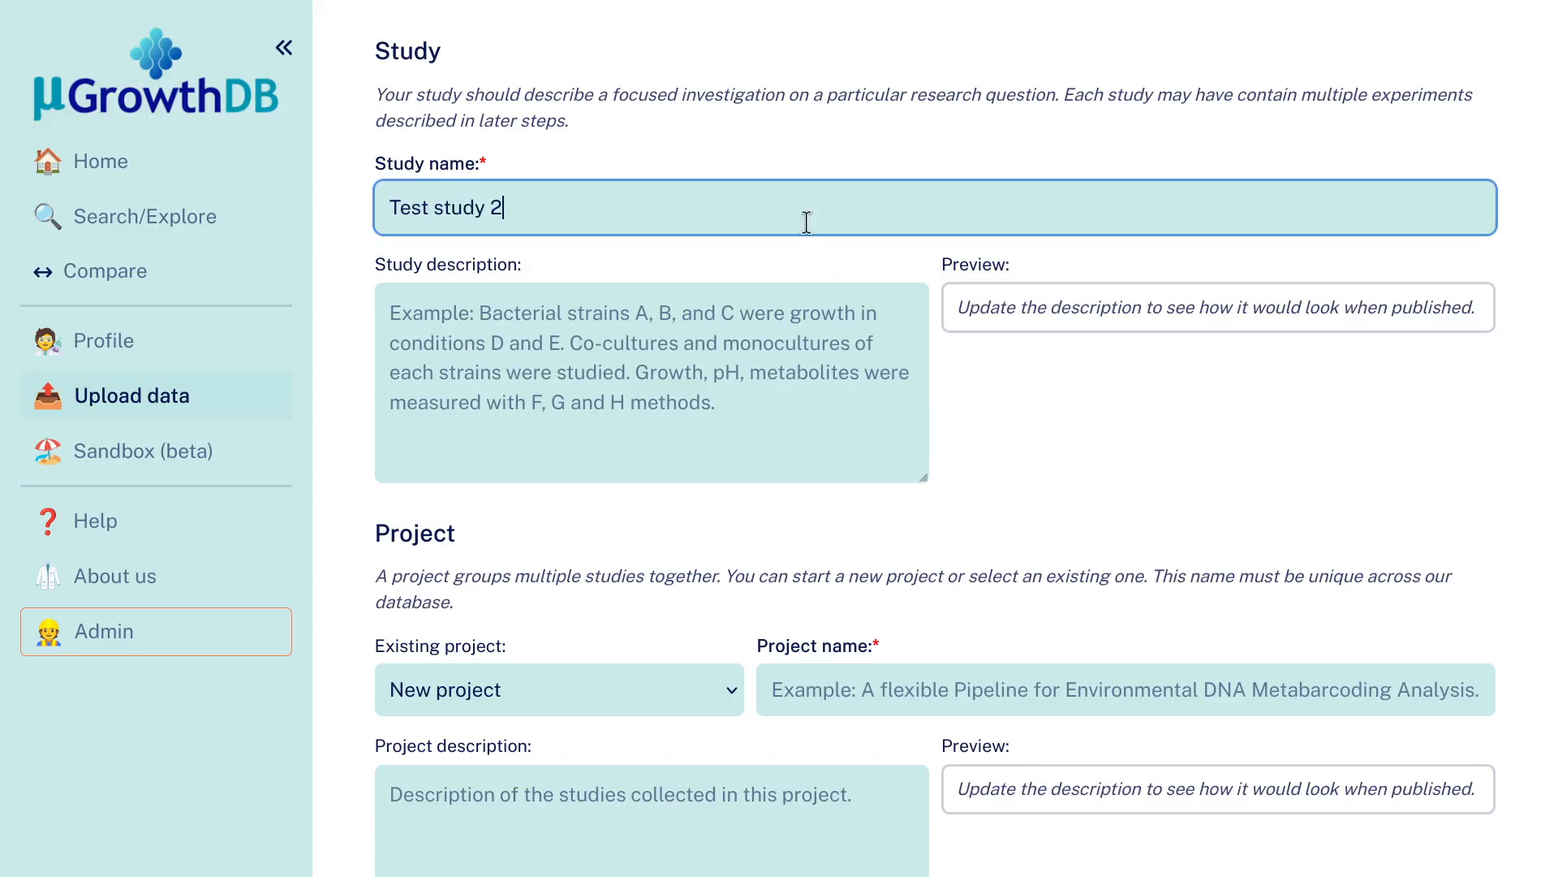
click(863, 686)
text(Test proje)
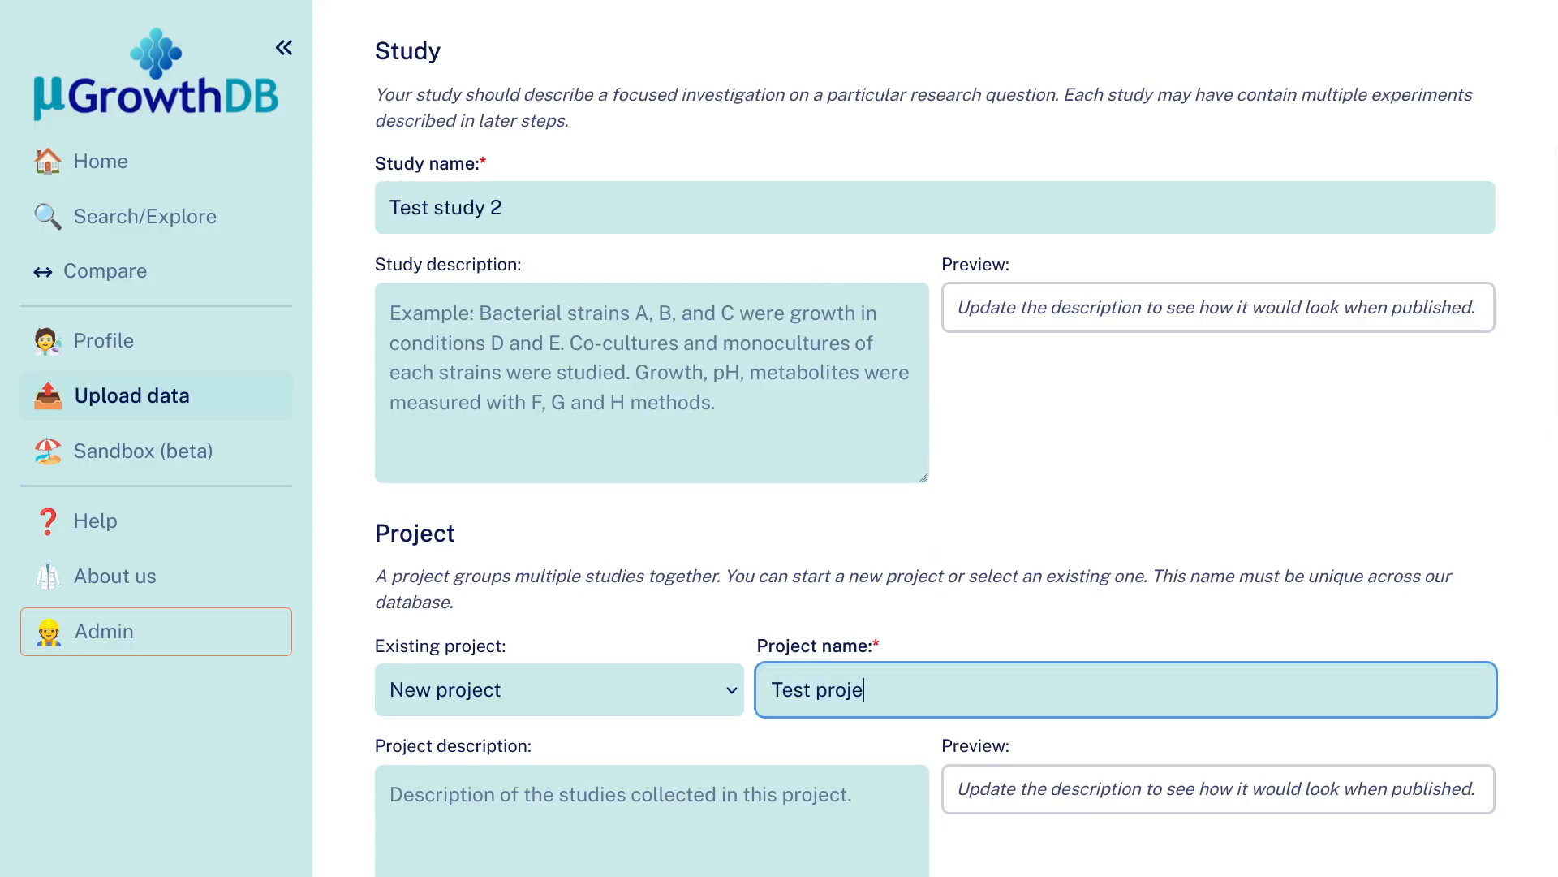
text(ct 2)
Reuse the study design of SMGDB00000002 (Starvation responses) and continue to the microbial strains step.
scroll(934, 671, down, 9)
click(1000, 395)
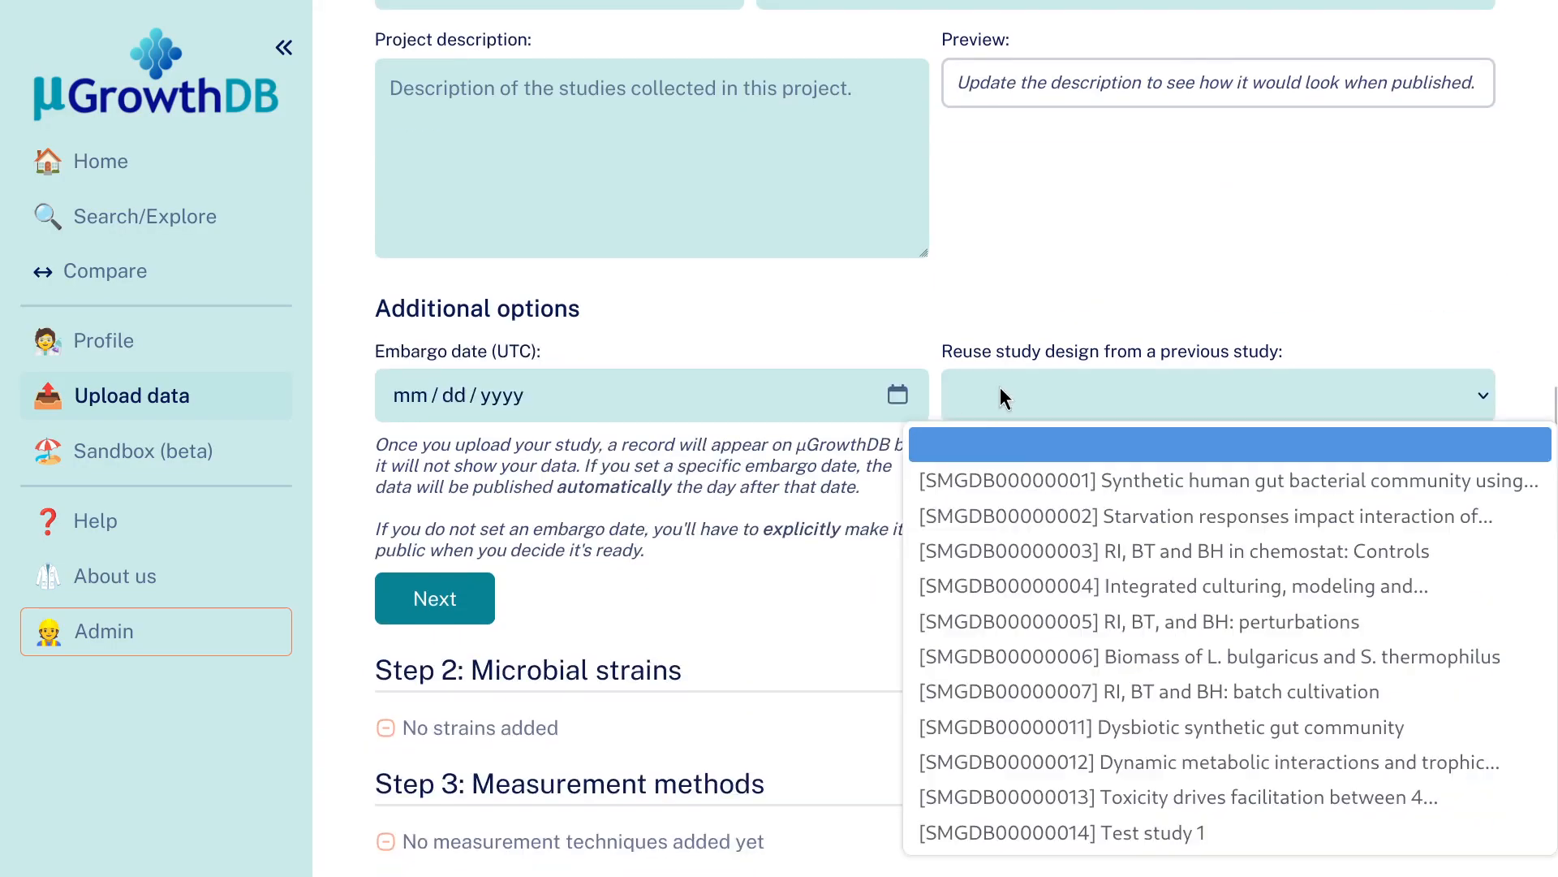
click(1107, 519)
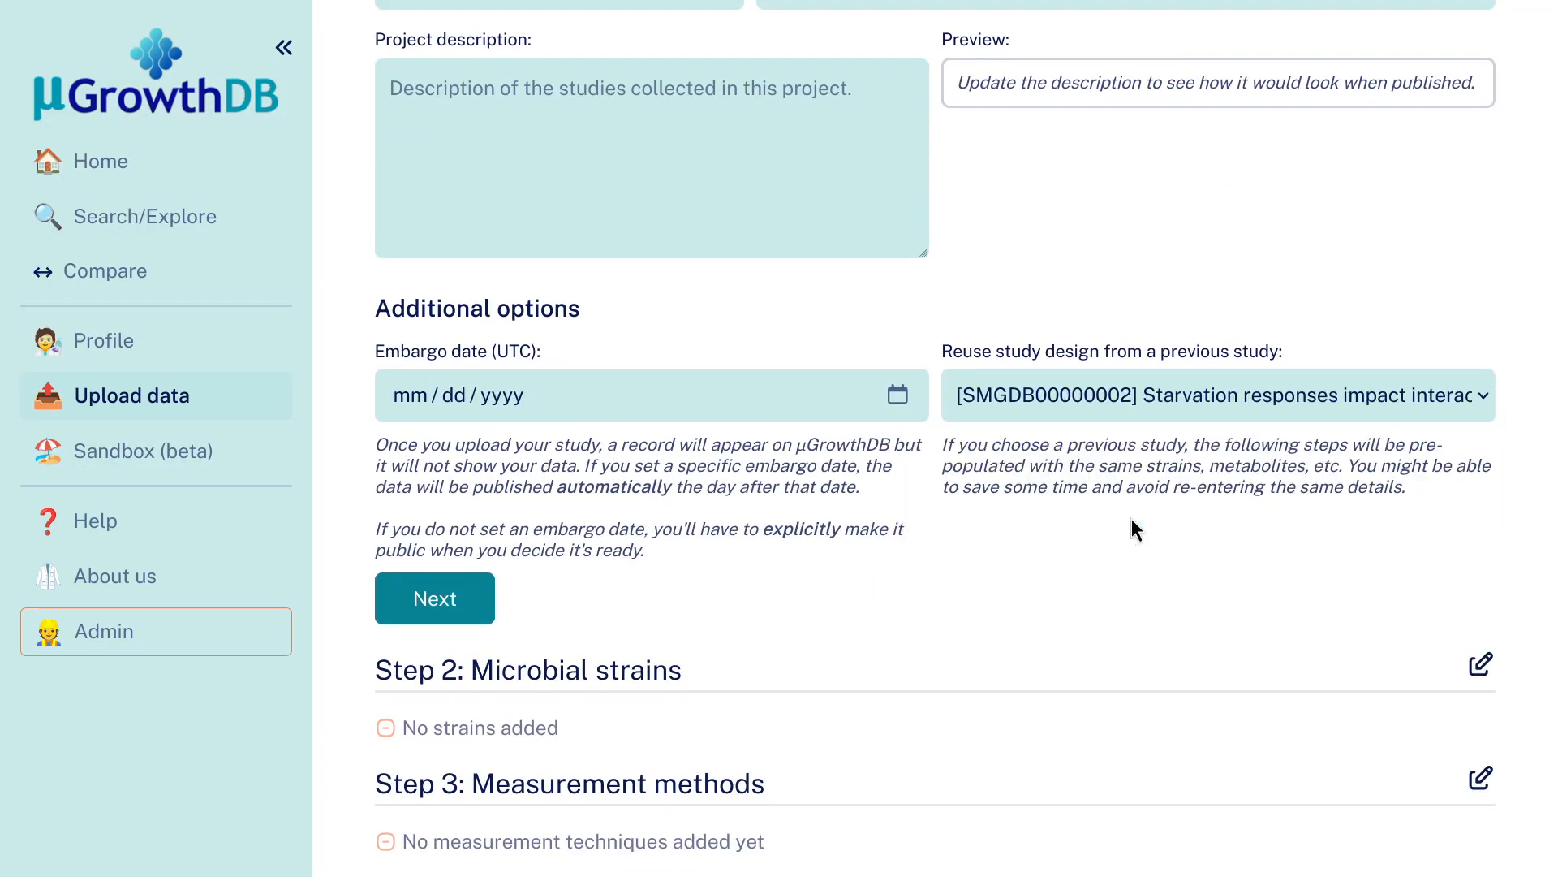
click(412, 600)
Review the reused microbial strains and the summaries of the following steps, and continue to the measurement methods.
scroll(942, 596, down, 1)
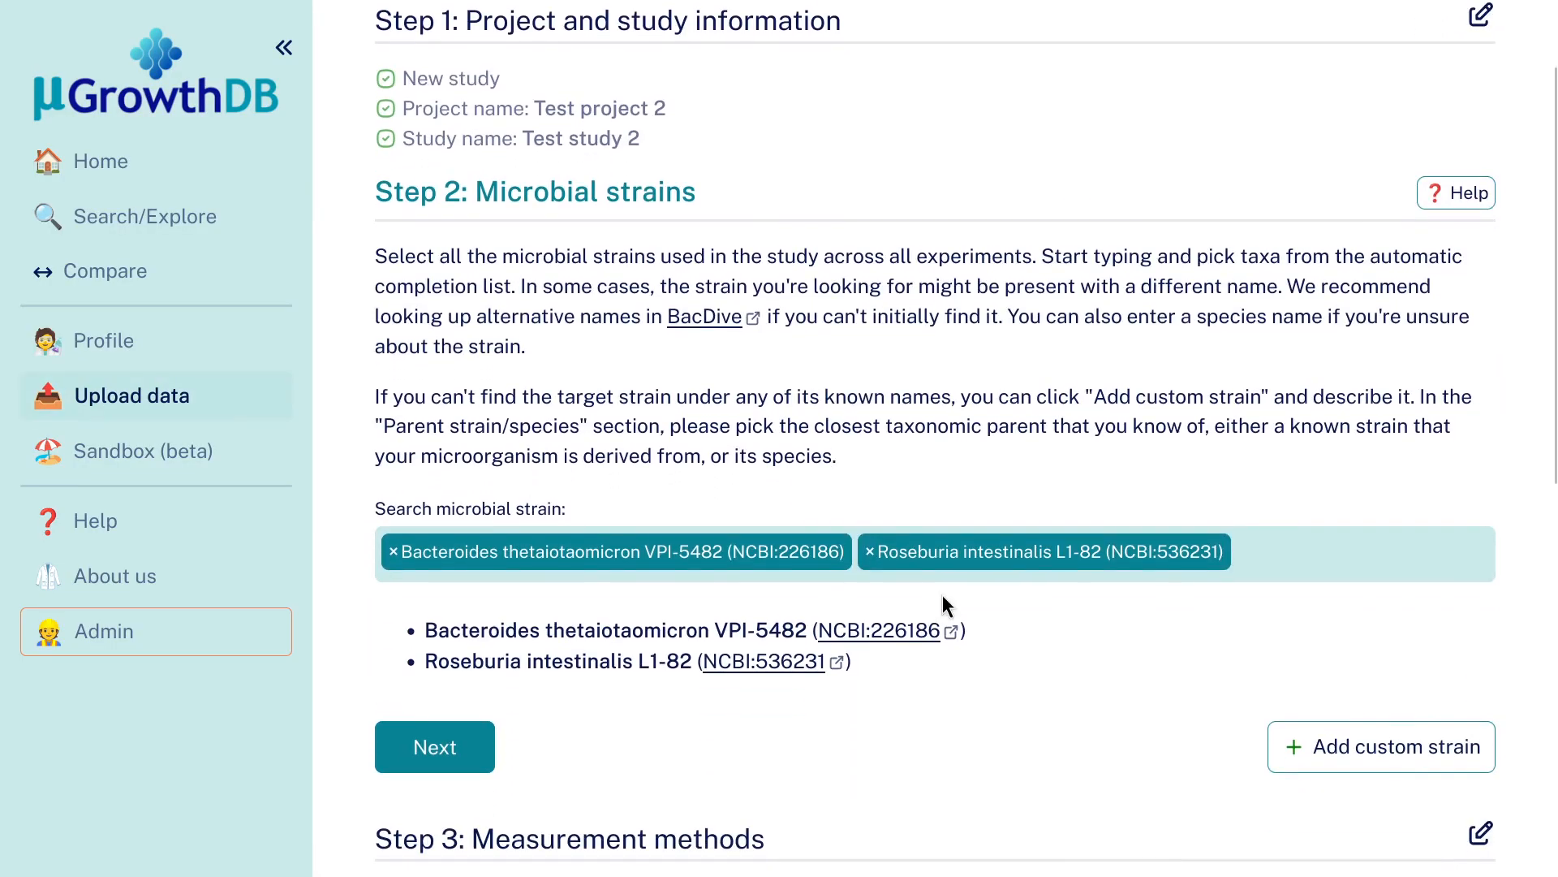
scroll(633, 430, down, 5)
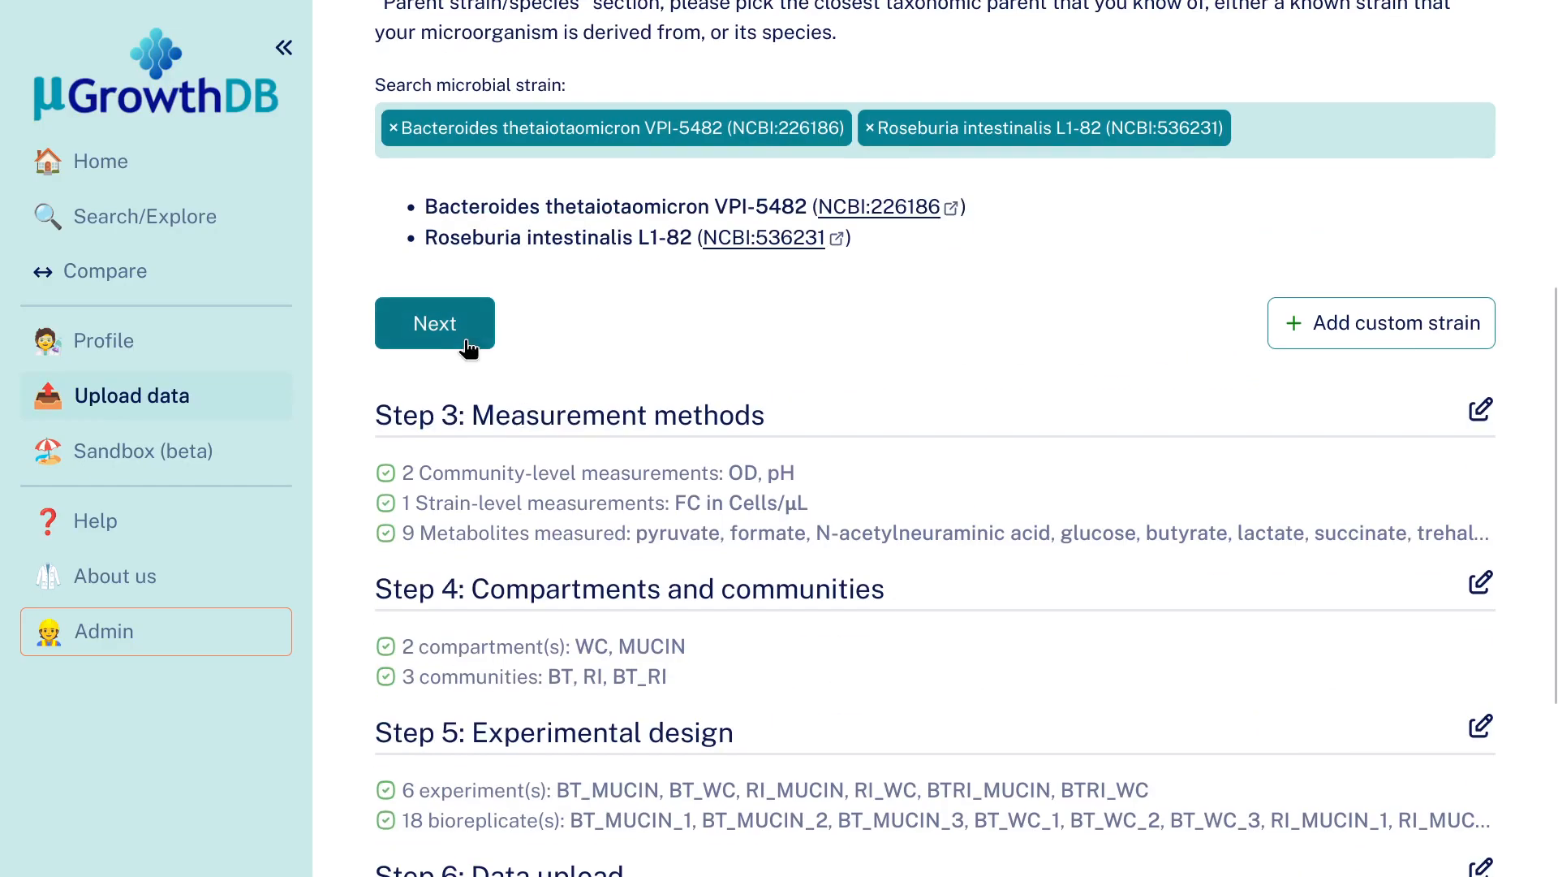
click(431, 329)
Examine the prefilled community-level, strain-level and metabolite measurement methods, including their units and methodology descriptions.
scroll(1002, 503, down, 7)
scroll(893, 405, down, 3)
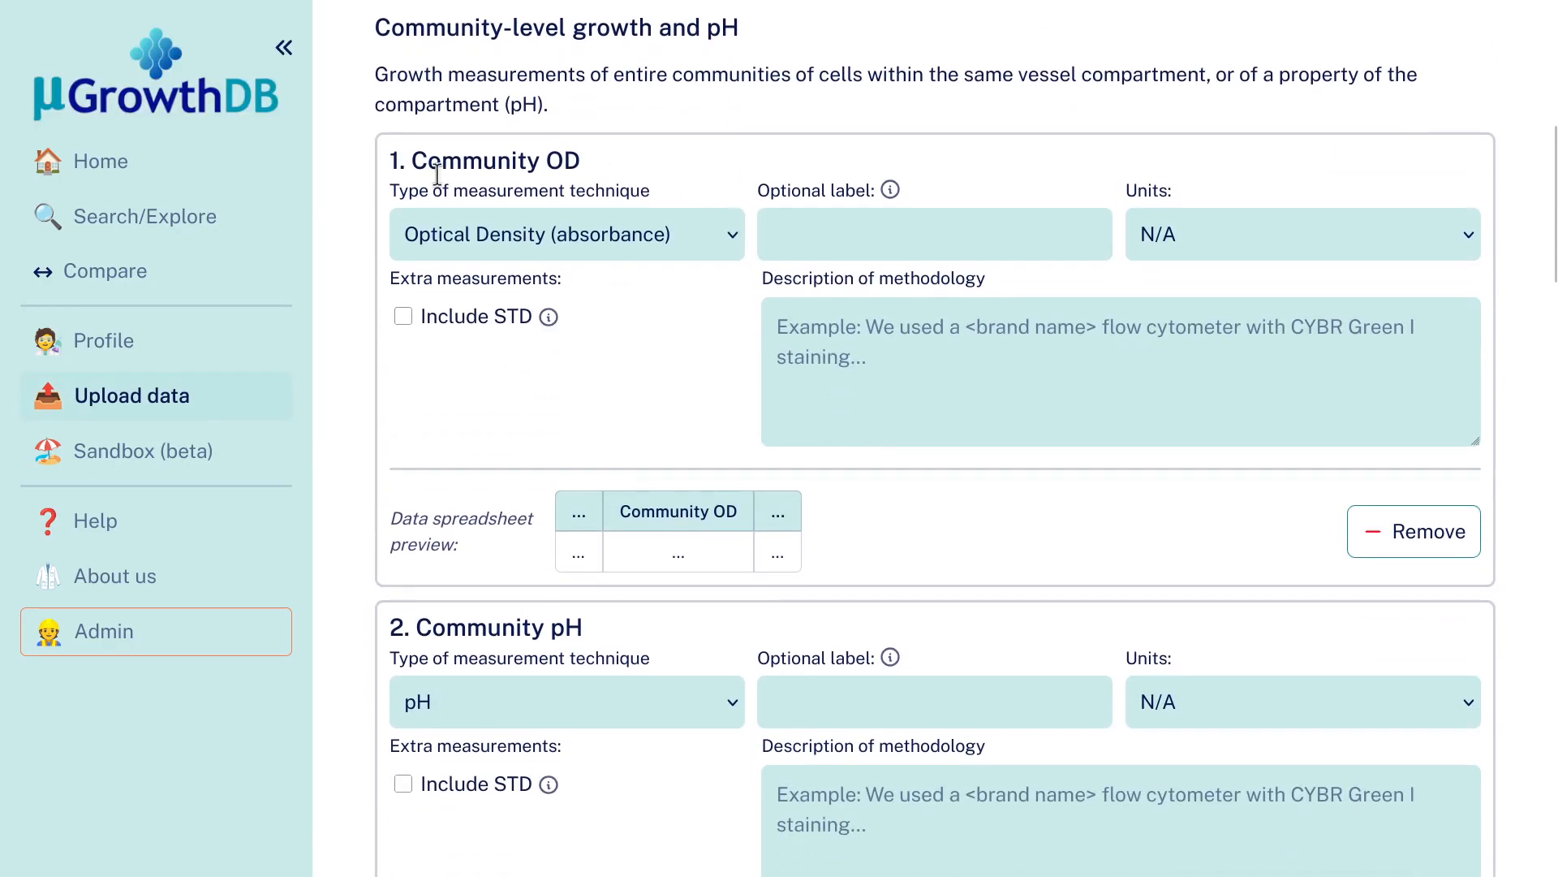
scroll(804, 254, down, 4)
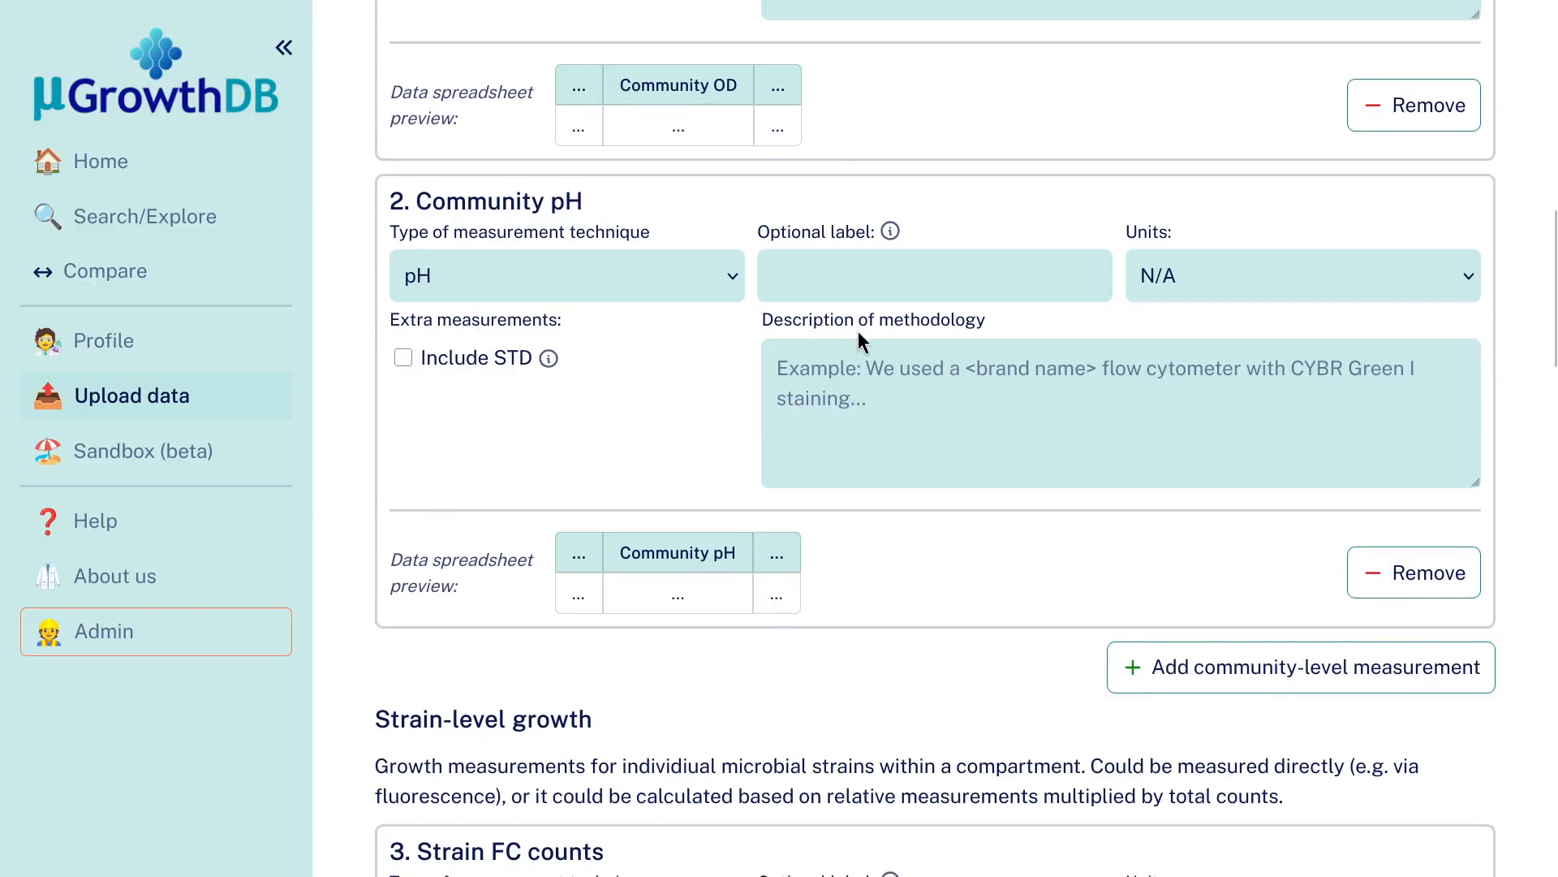
scroll(856, 349, down, 5)
scroll(697, 290, down, 3)
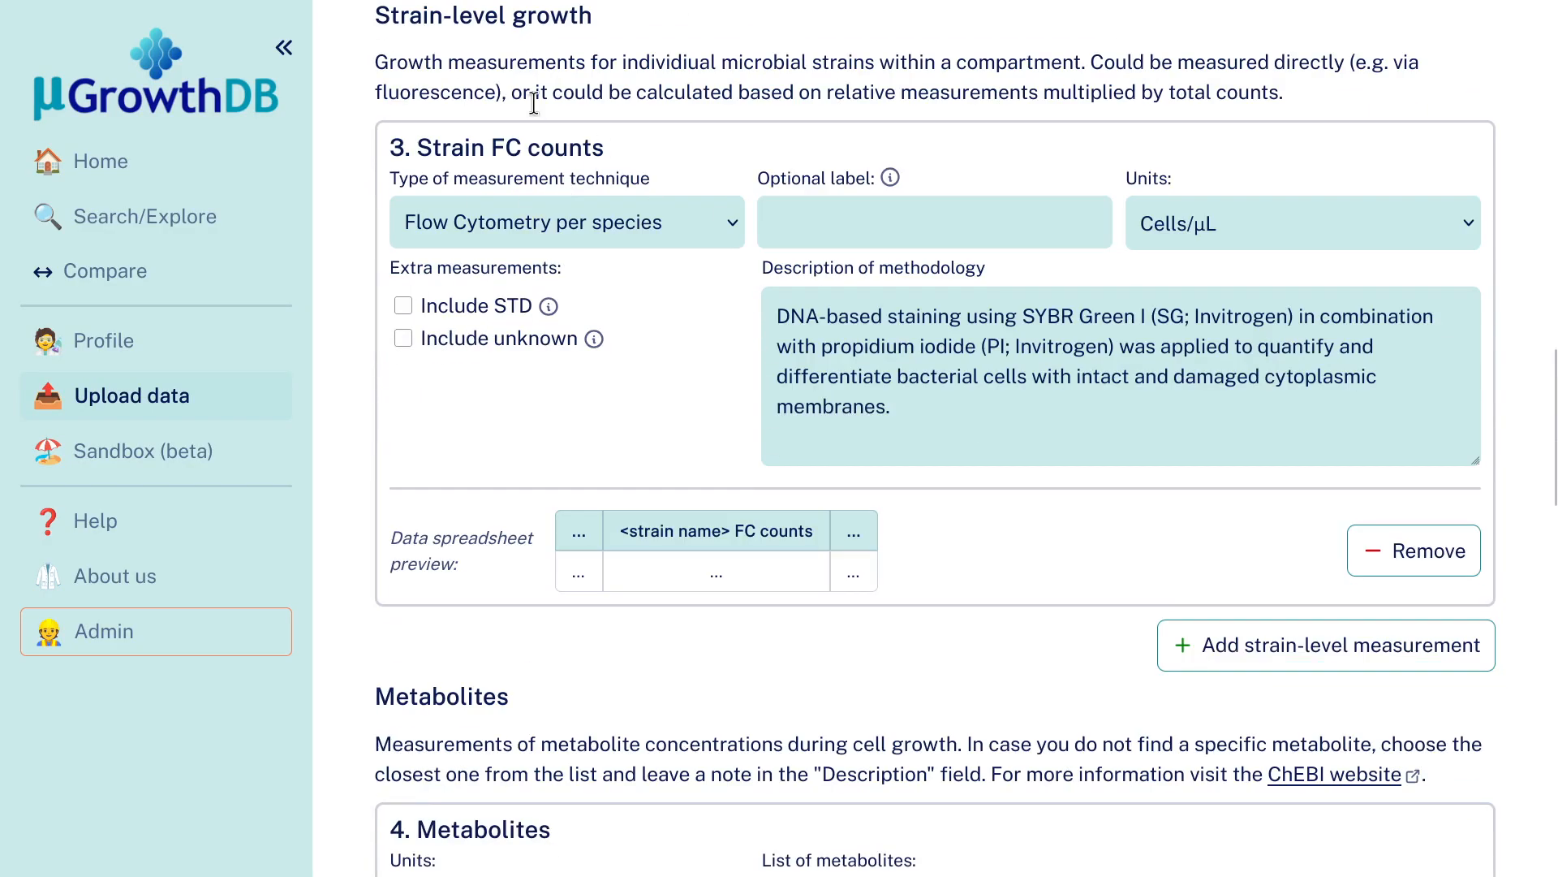
scroll(650, 373, up, 3)
scroll(619, 557, down, 5)
scroll(706, 378, down, 2)
scroll(706, 378, down, 3)
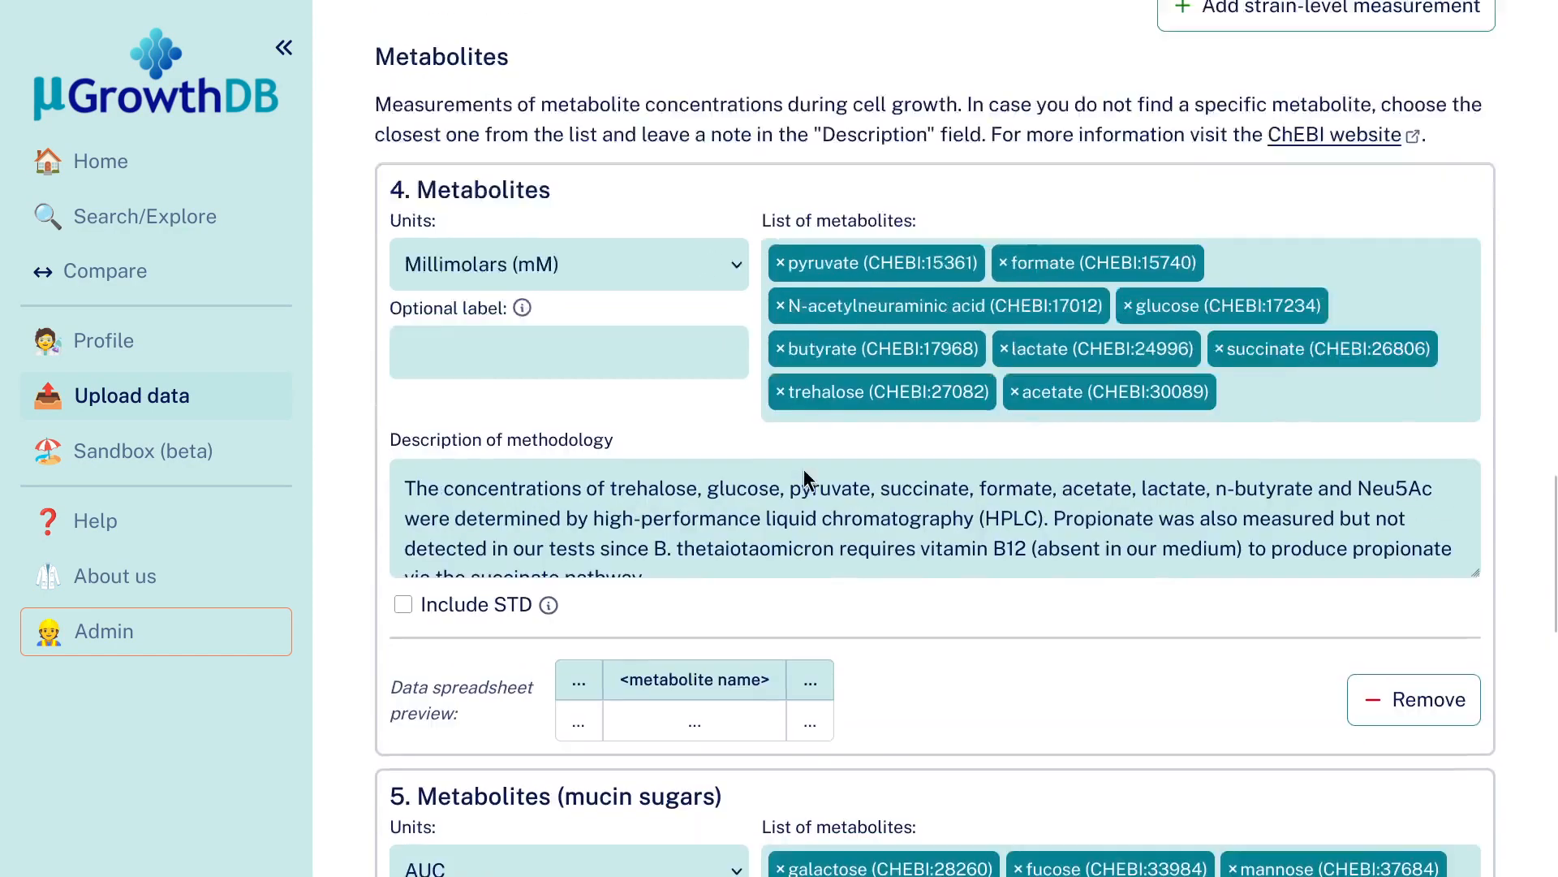
scroll(807, 456, up, 20)
scroll(836, 475, up, 5)
scroll(835, 476, down, 15)
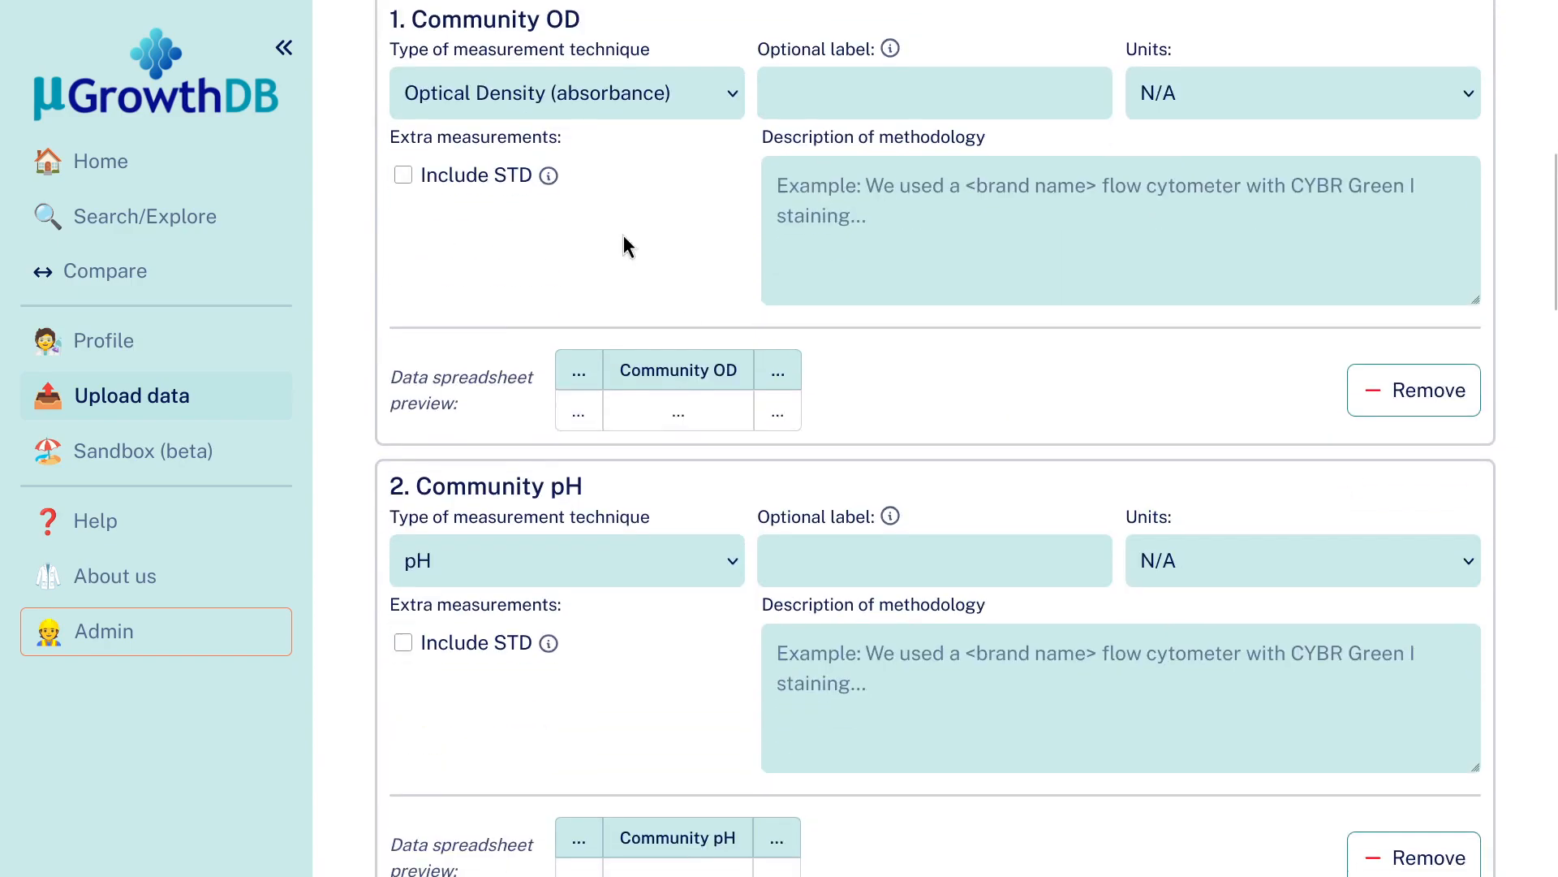
scroll(721, 351, up, 4)
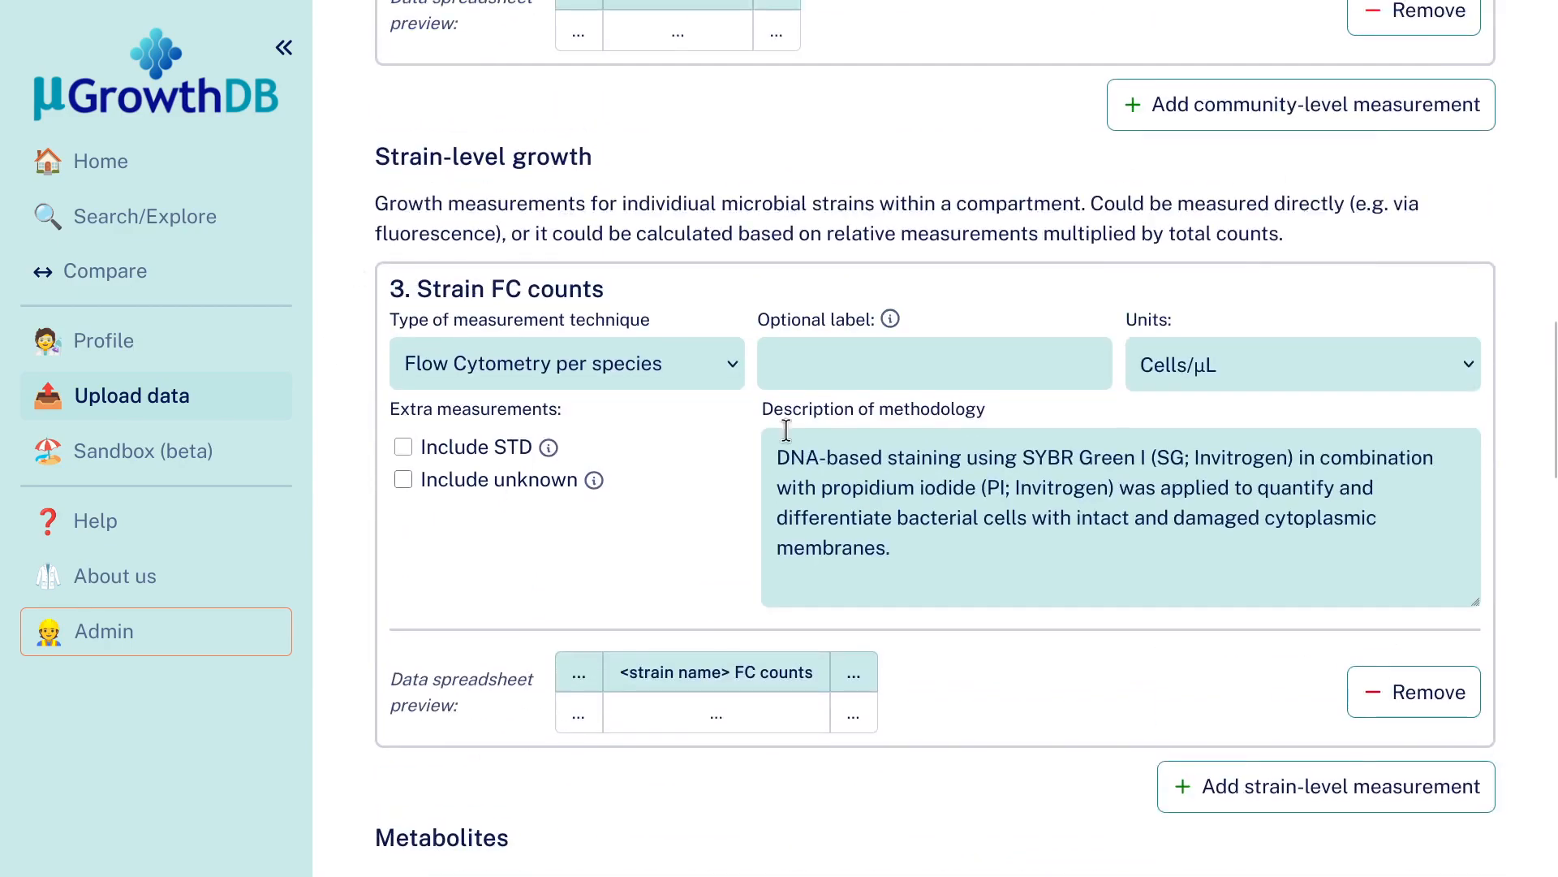
scroll(756, 508, down, 7)
scroll(747, 500, down, 8)
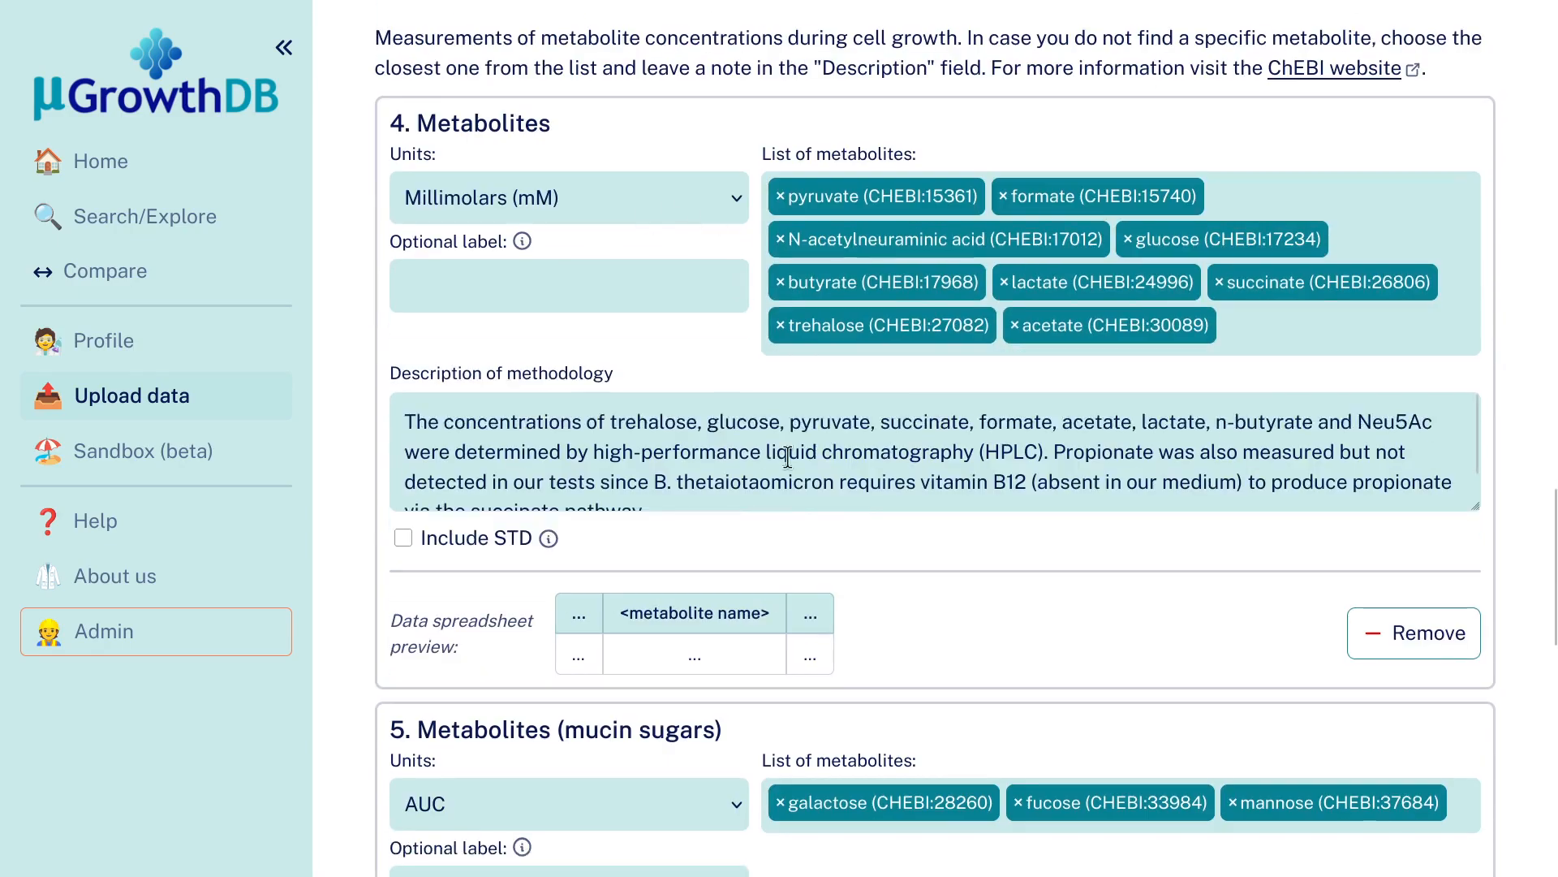
Compare the two metabolite measurement groups, checking how the mucin sugars label affects the column name in the data spreadsheet preview.
scroll(861, 434, up, 4)
scroll(861, 434, up, 2)
scroll(689, 394, down, 1)
scroll(696, 539, down, 3)
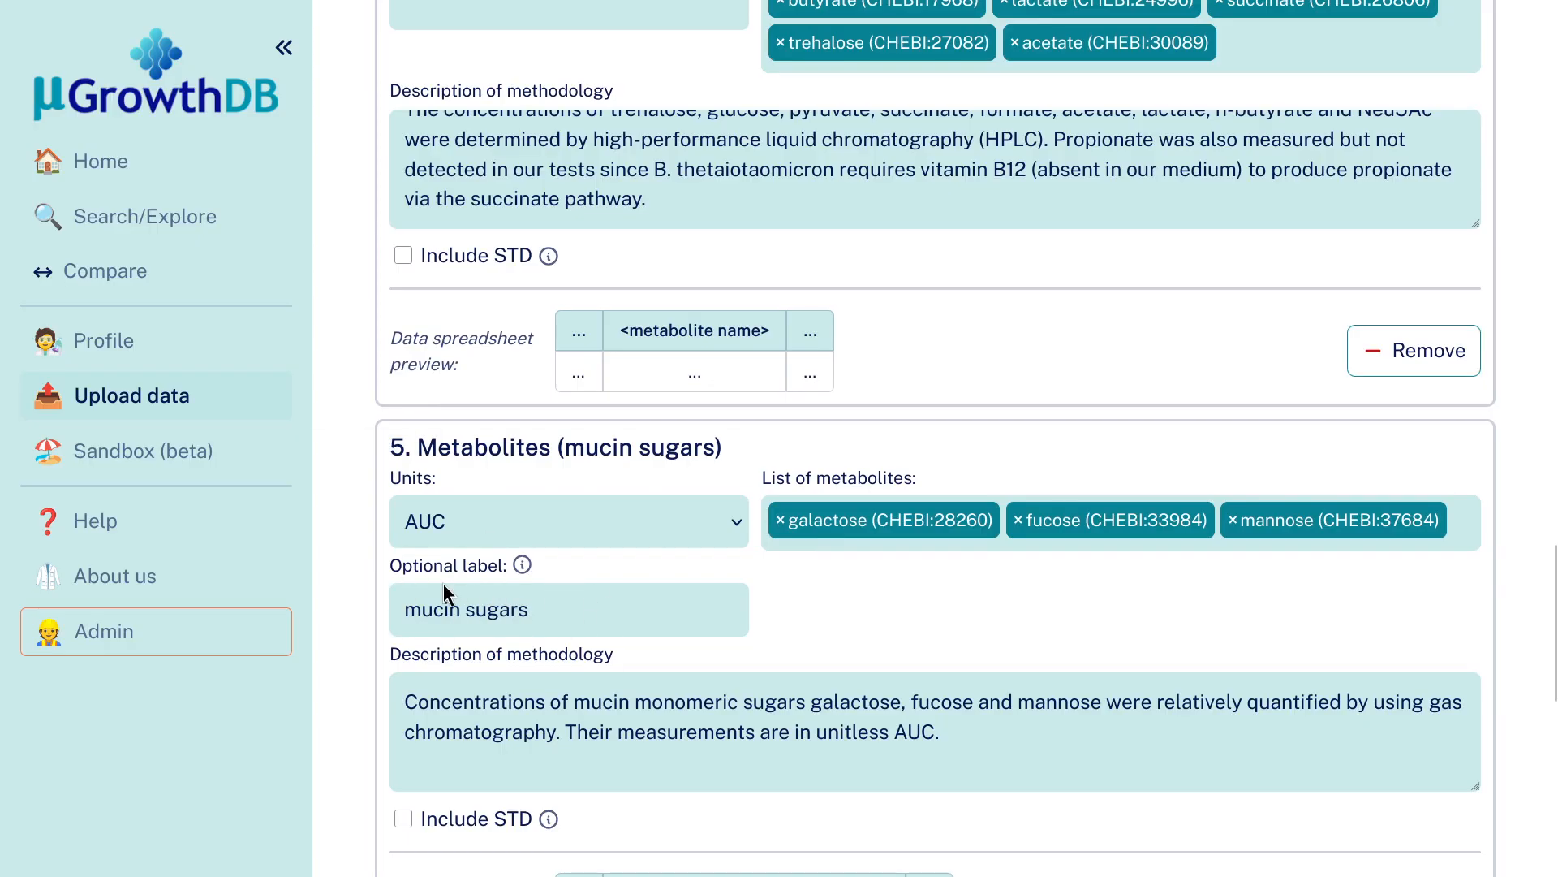
scroll(534, 619, down, 1)
scroll(535, 619, down, 2)
drag(621, 607, 909, 624)
click(804, 618)
drag(771, 614, 897, 617)
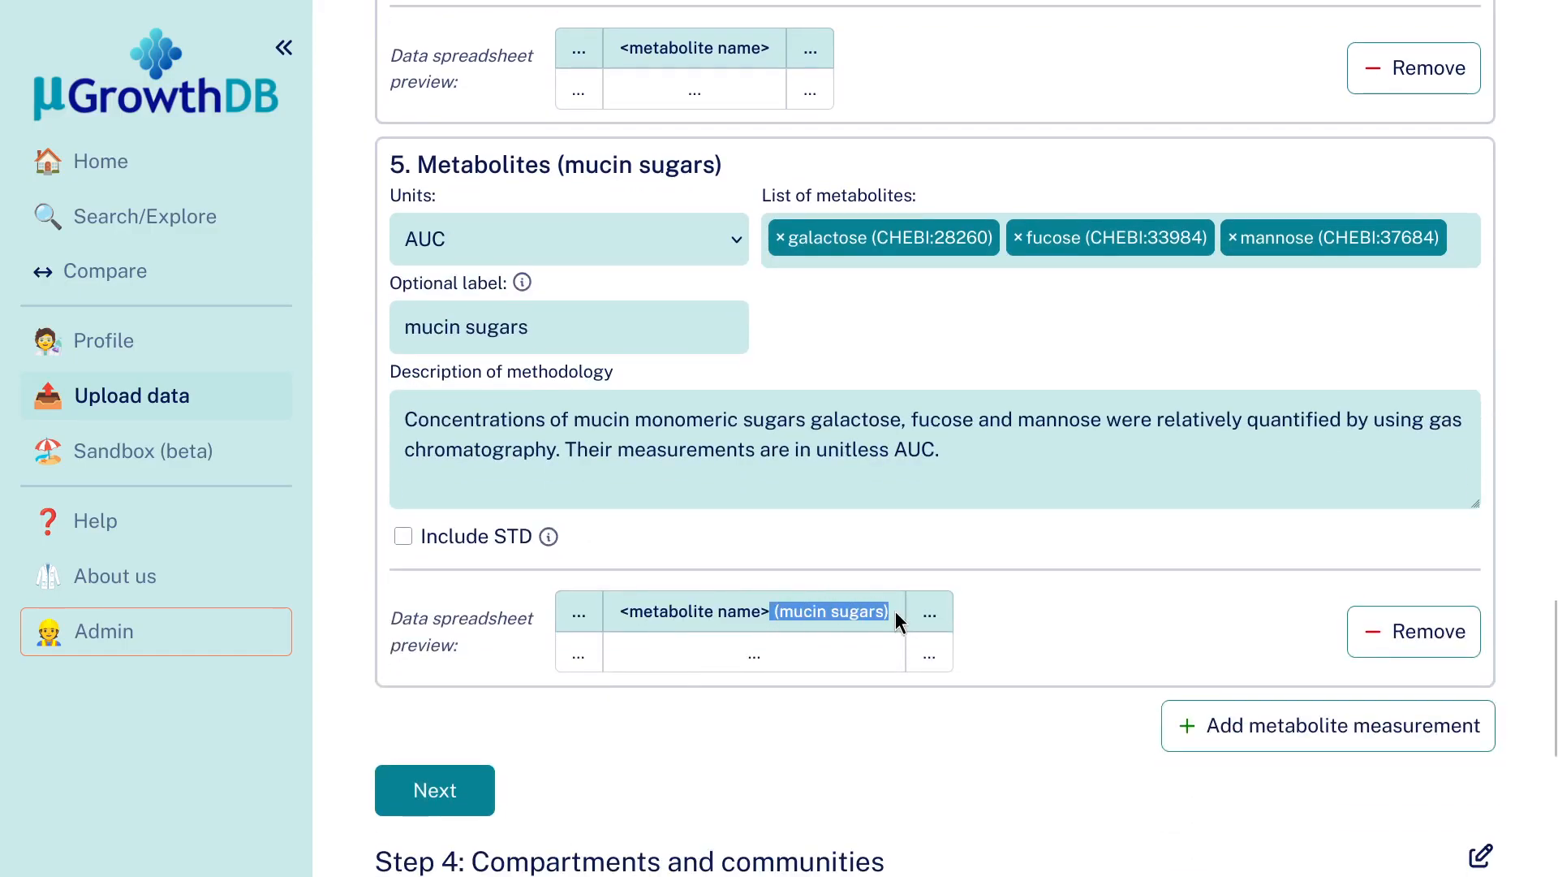
click(847, 614)
scroll(1131, 601, up, 3)
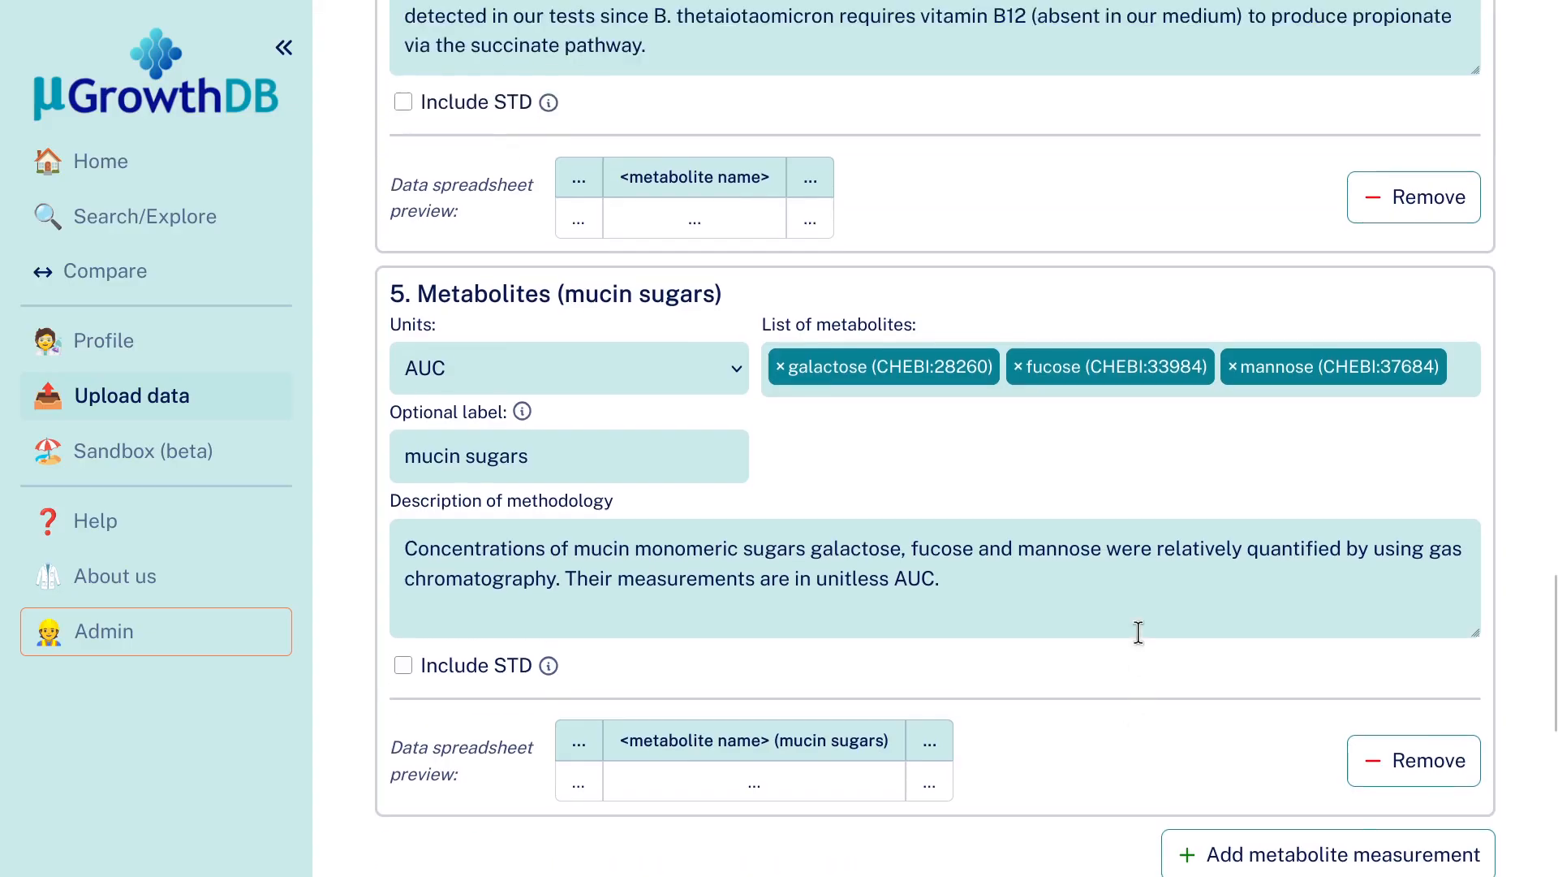
drag(621, 323, 781, 342)
click(781, 342)
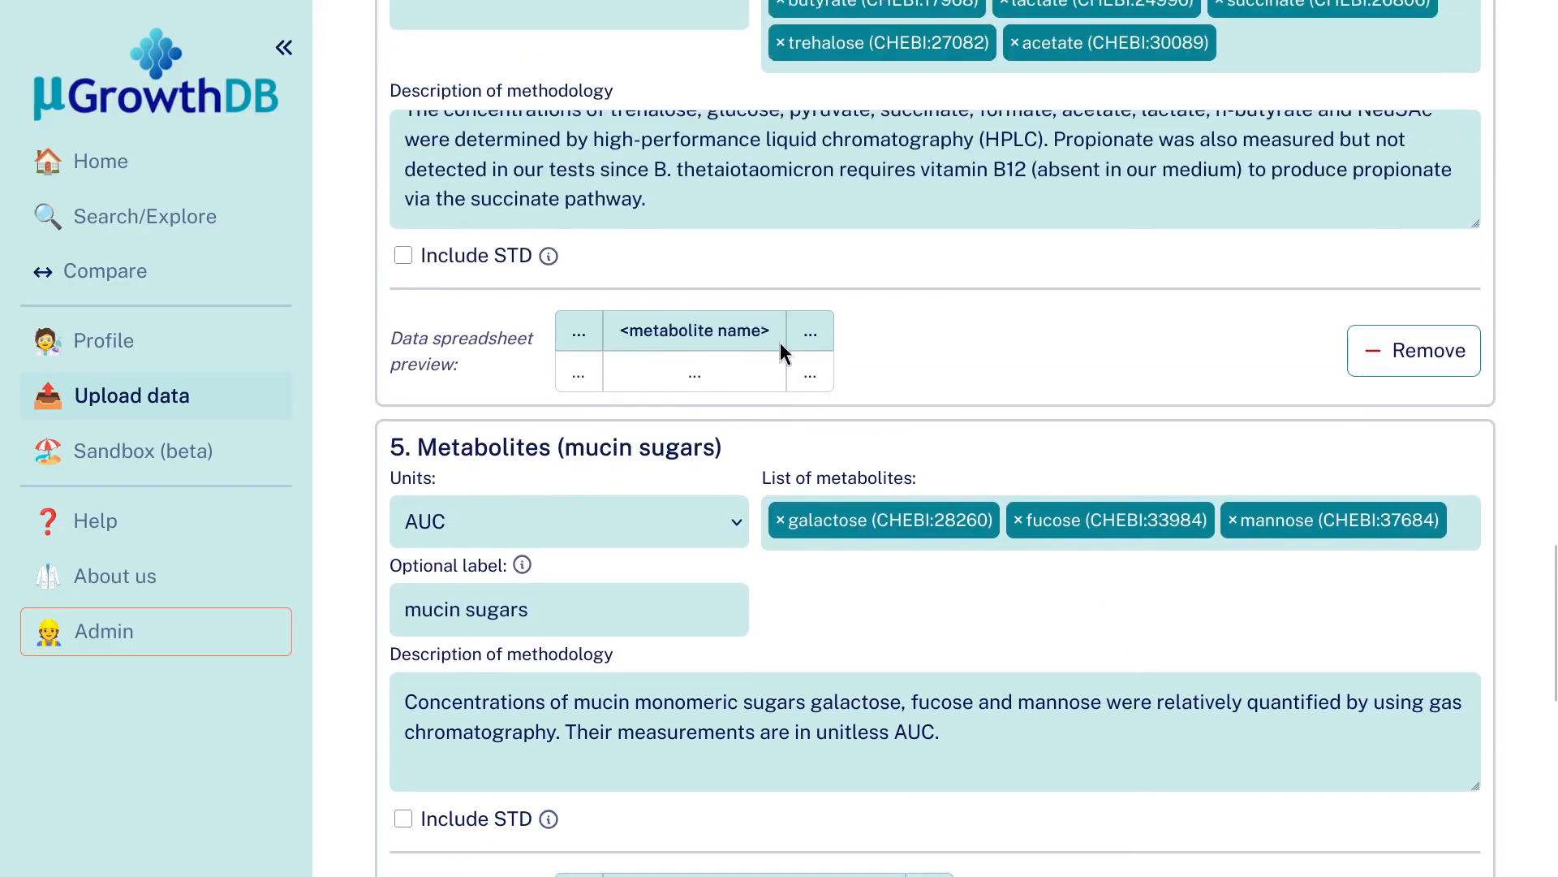
scroll(522, 241, up, 3)
scroll(1009, 528, down, 9)
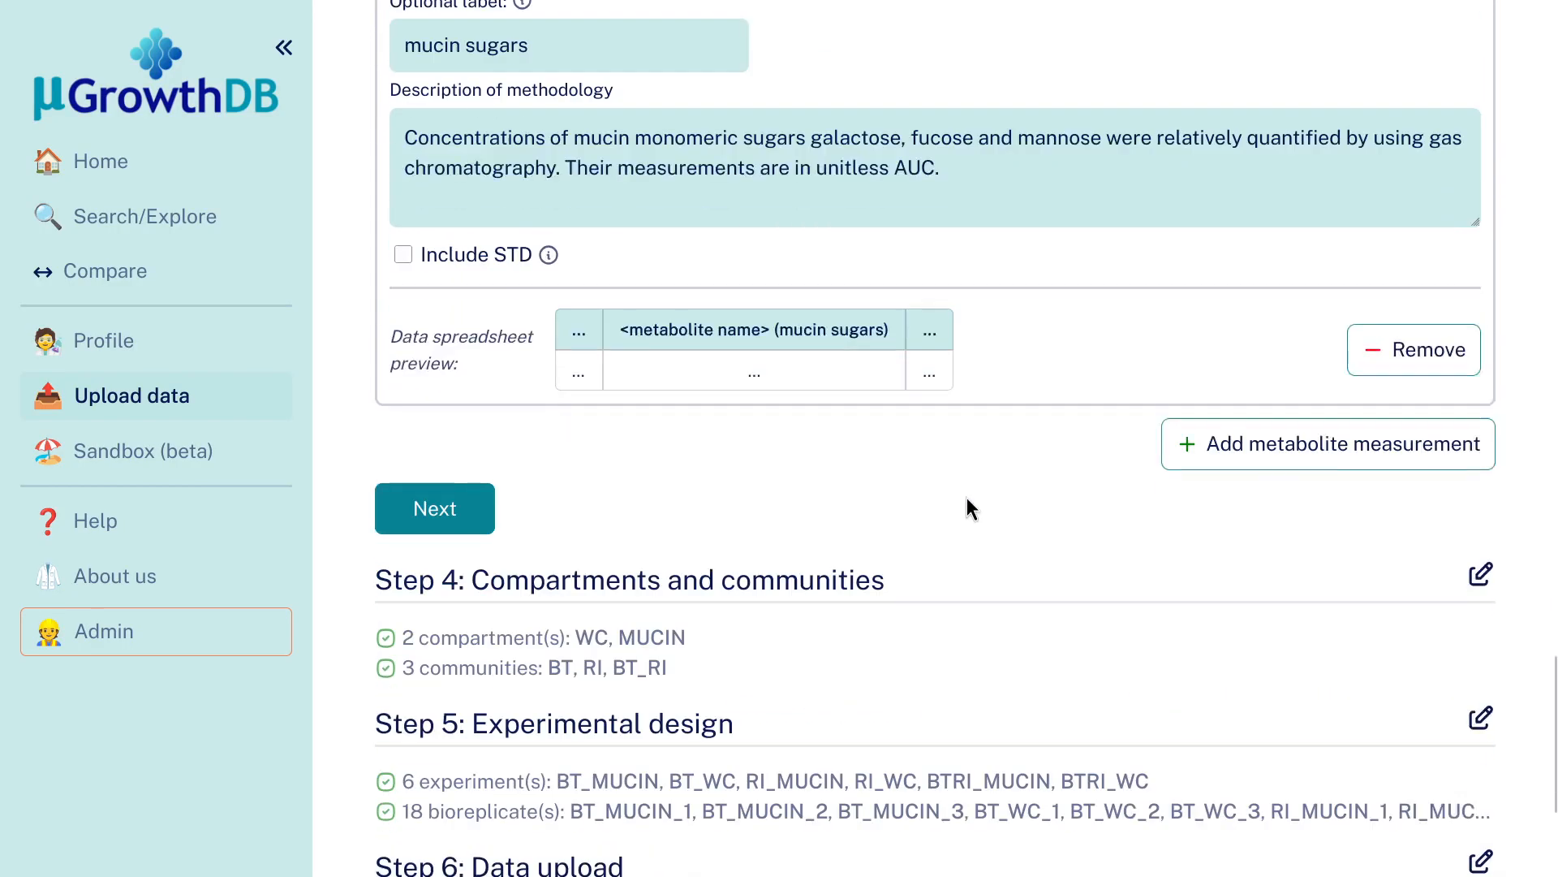
Continue to the compartments and communities step and examine the prefilled WC and MUCIN compartments and the BT, RI and BT_RI communities.
click(449, 522)
scroll(864, 548, down, 10)
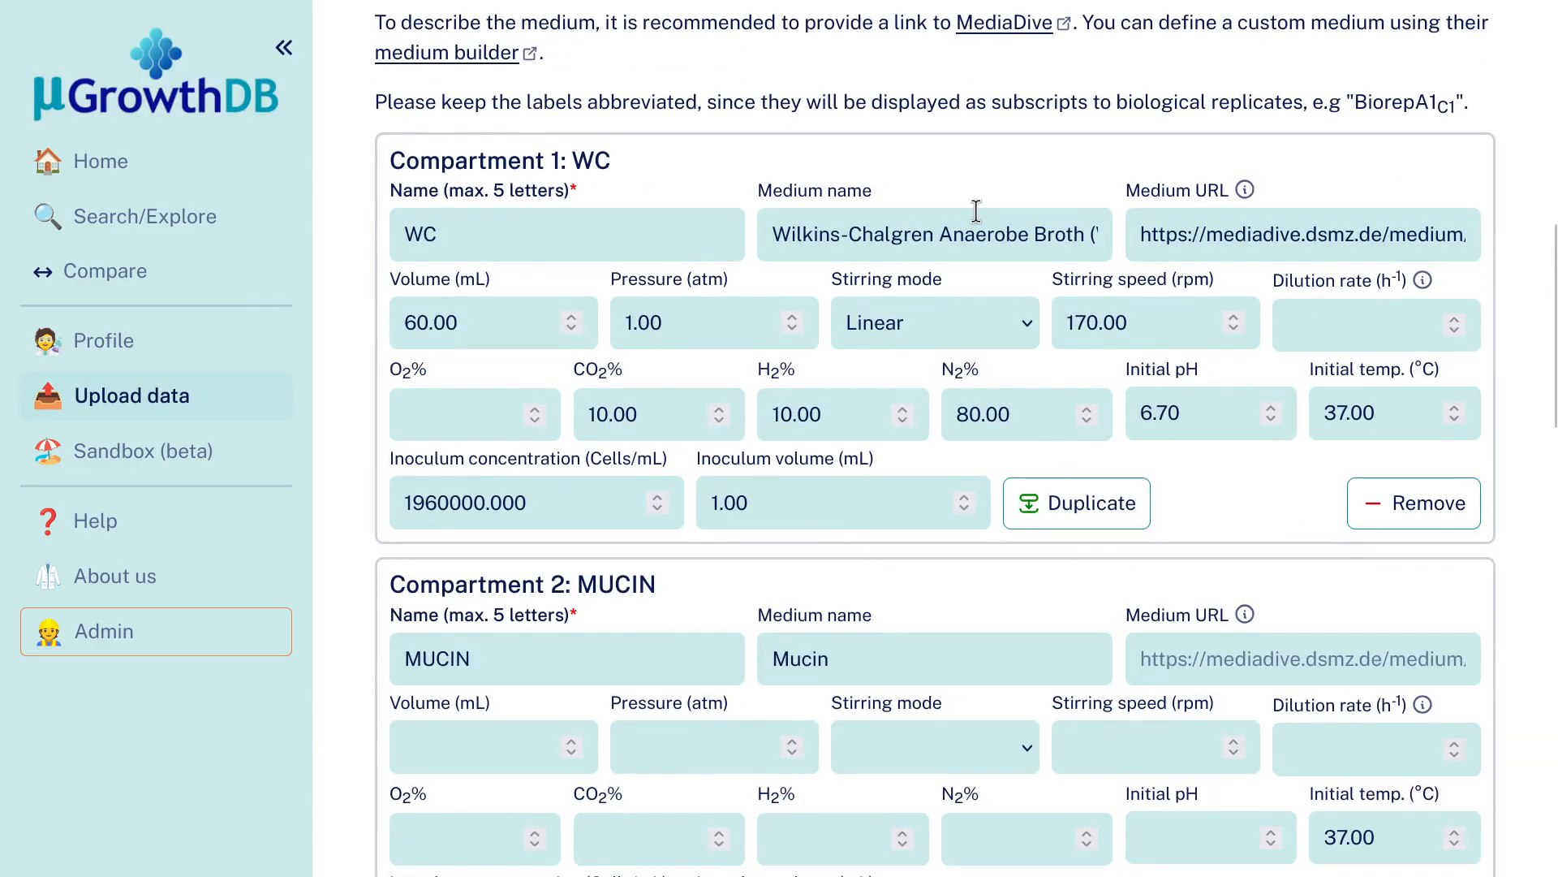
scroll(933, 209, down, 3)
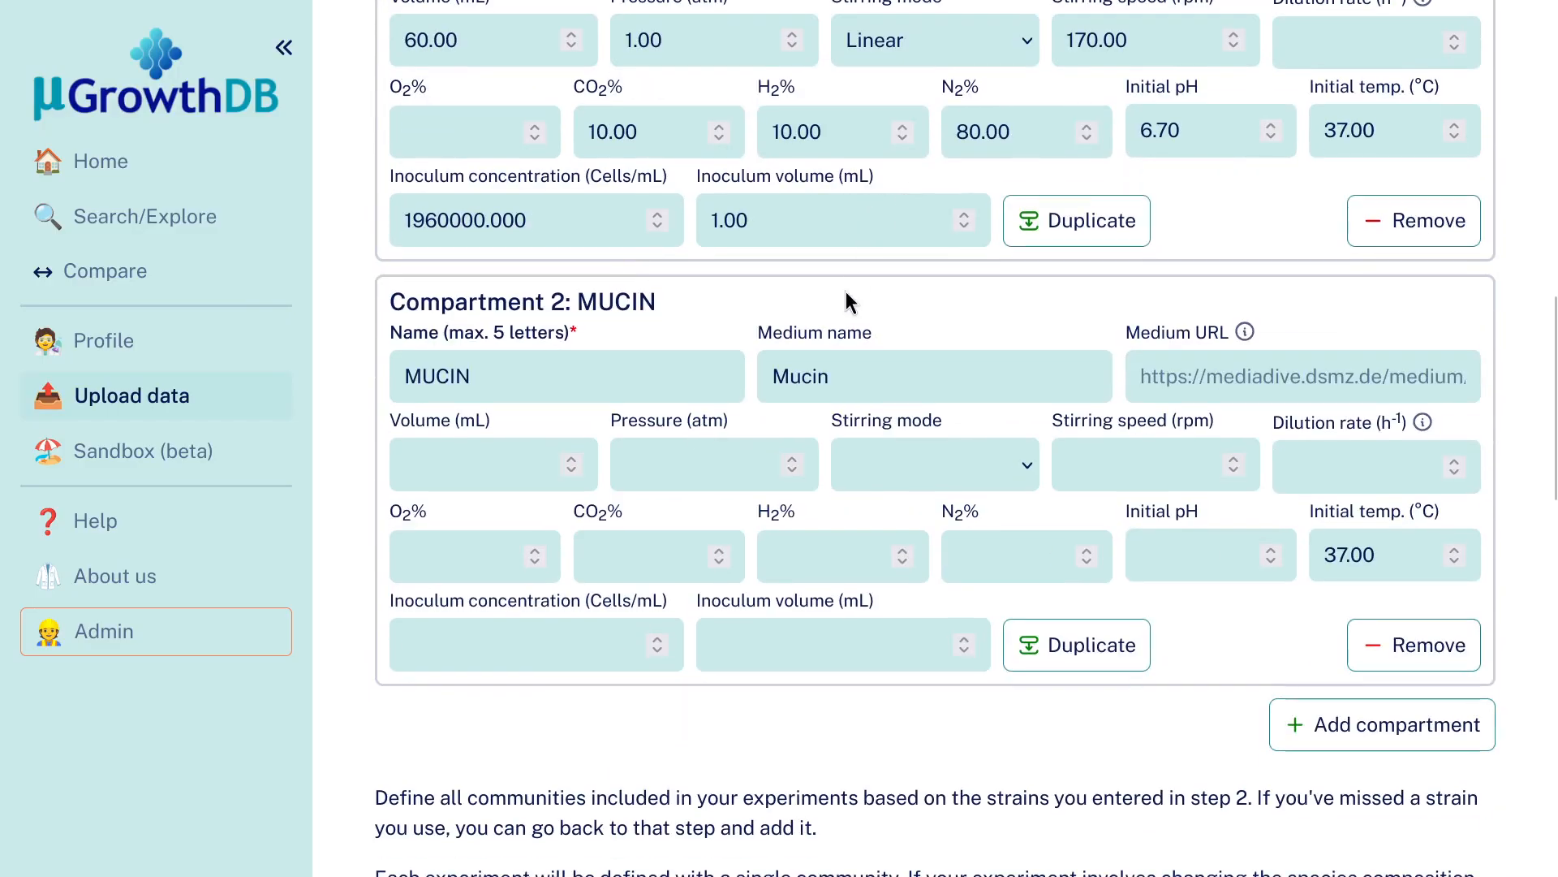
scroll(846, 294, up, 3)
scroll(795, 294, down, 3)
scroll(814, 487, down, 3)
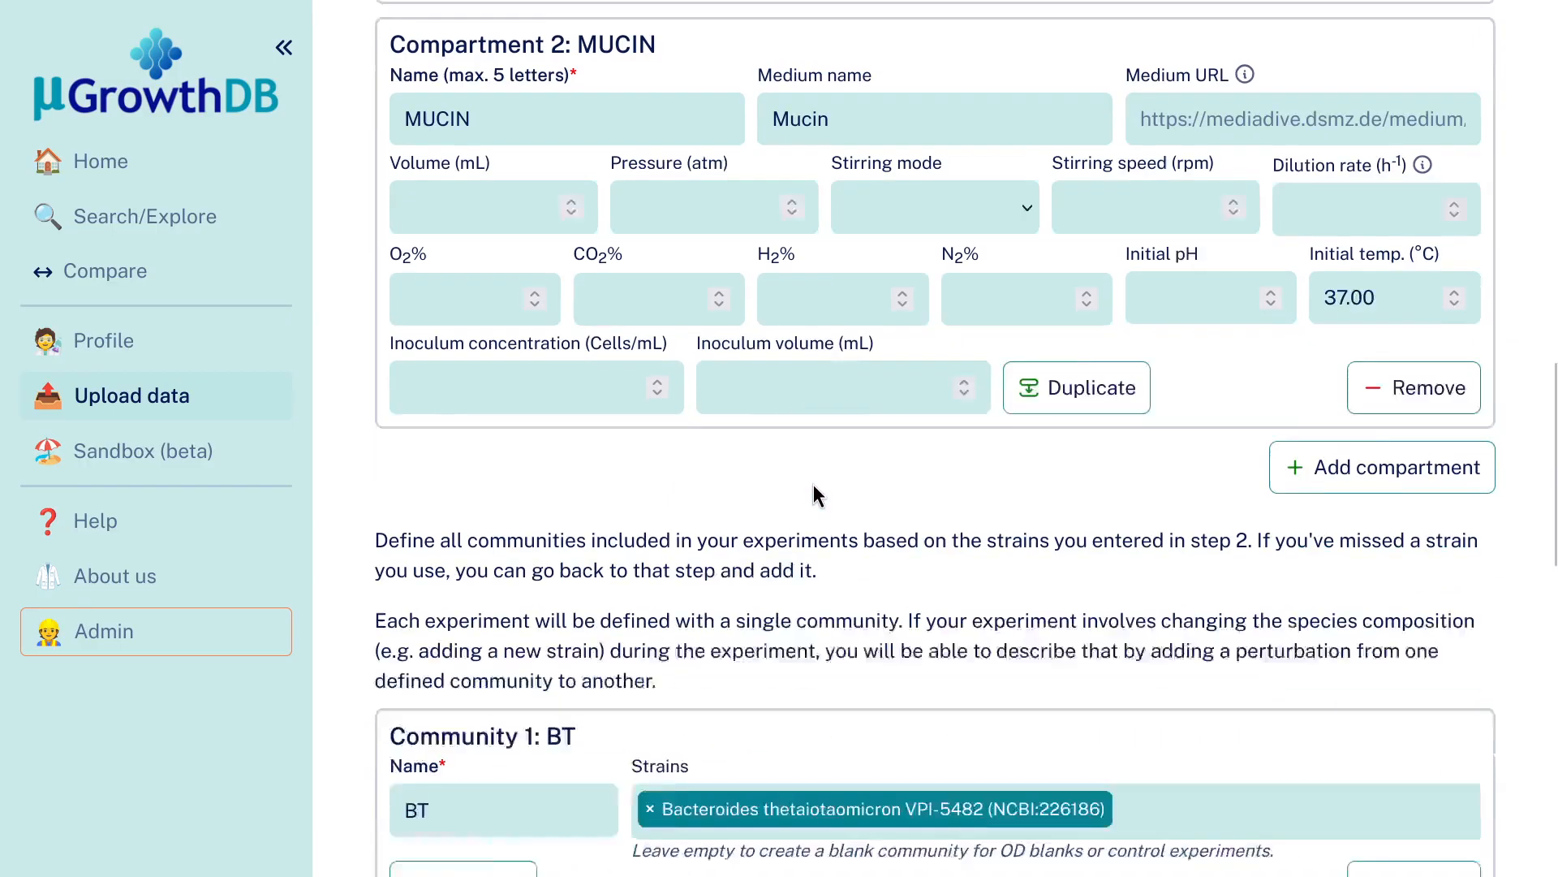
scroll(815, 493, down, 7)
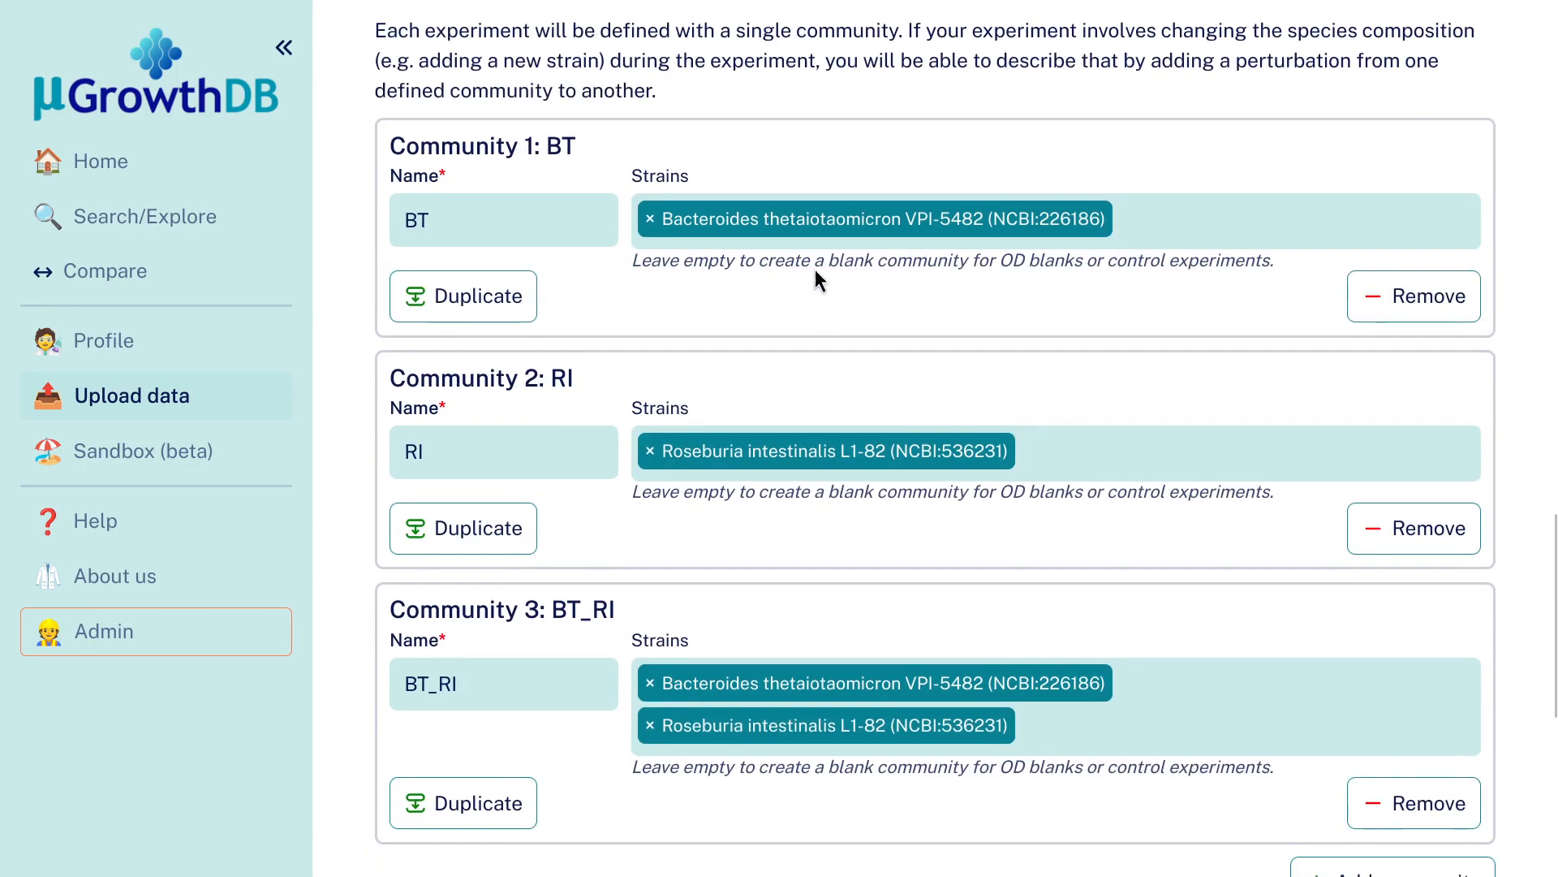
Review the strains assigned to the BT, RI and BT_RI communities and continue to the experimental design.
scroll(785, 228, down, 1)
scroll(785, 234, up, 1)
scroll(830, 372, down, 2)
scroll(706, 504, down, 3)
click(454, 528)
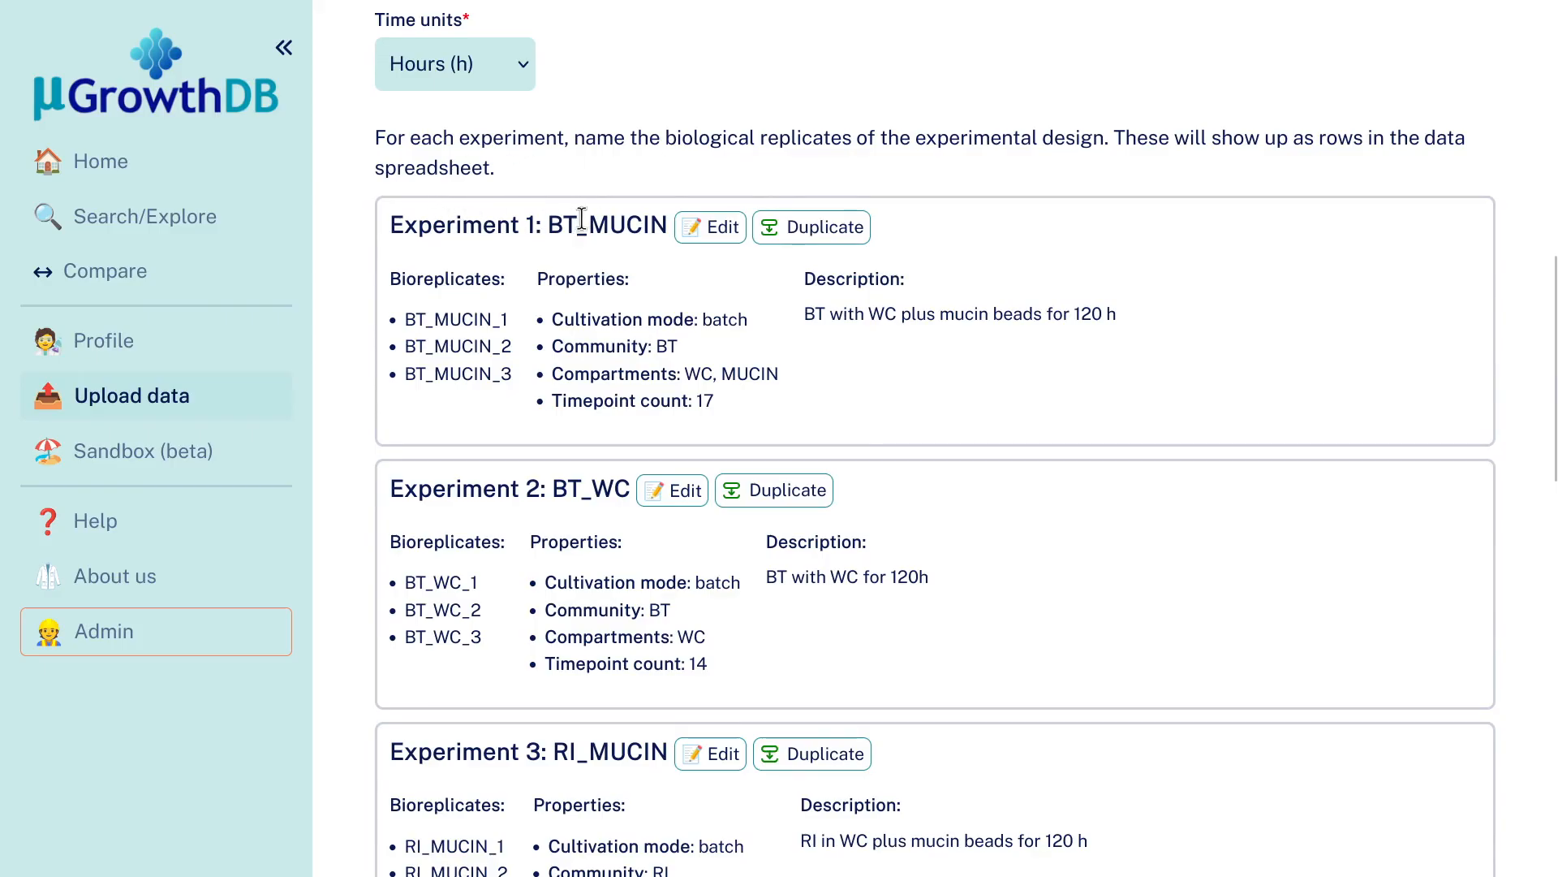
Examine the BT_MUCIN experiment's editable settings and the summaries of the other experiments, and continue to the data upload.
click(701, 234)
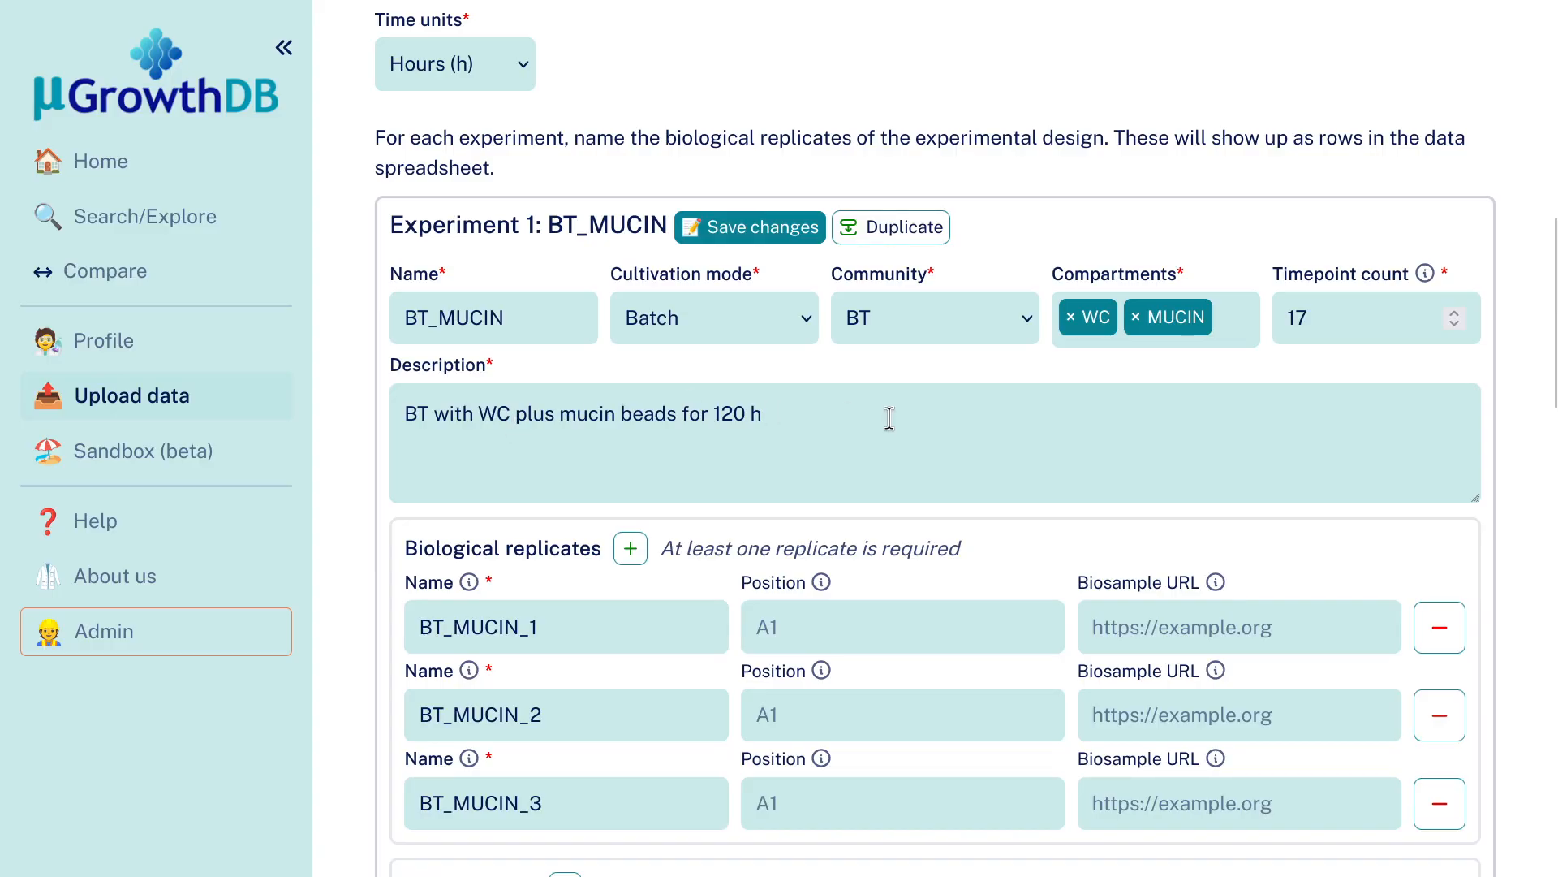
click(754, 230)
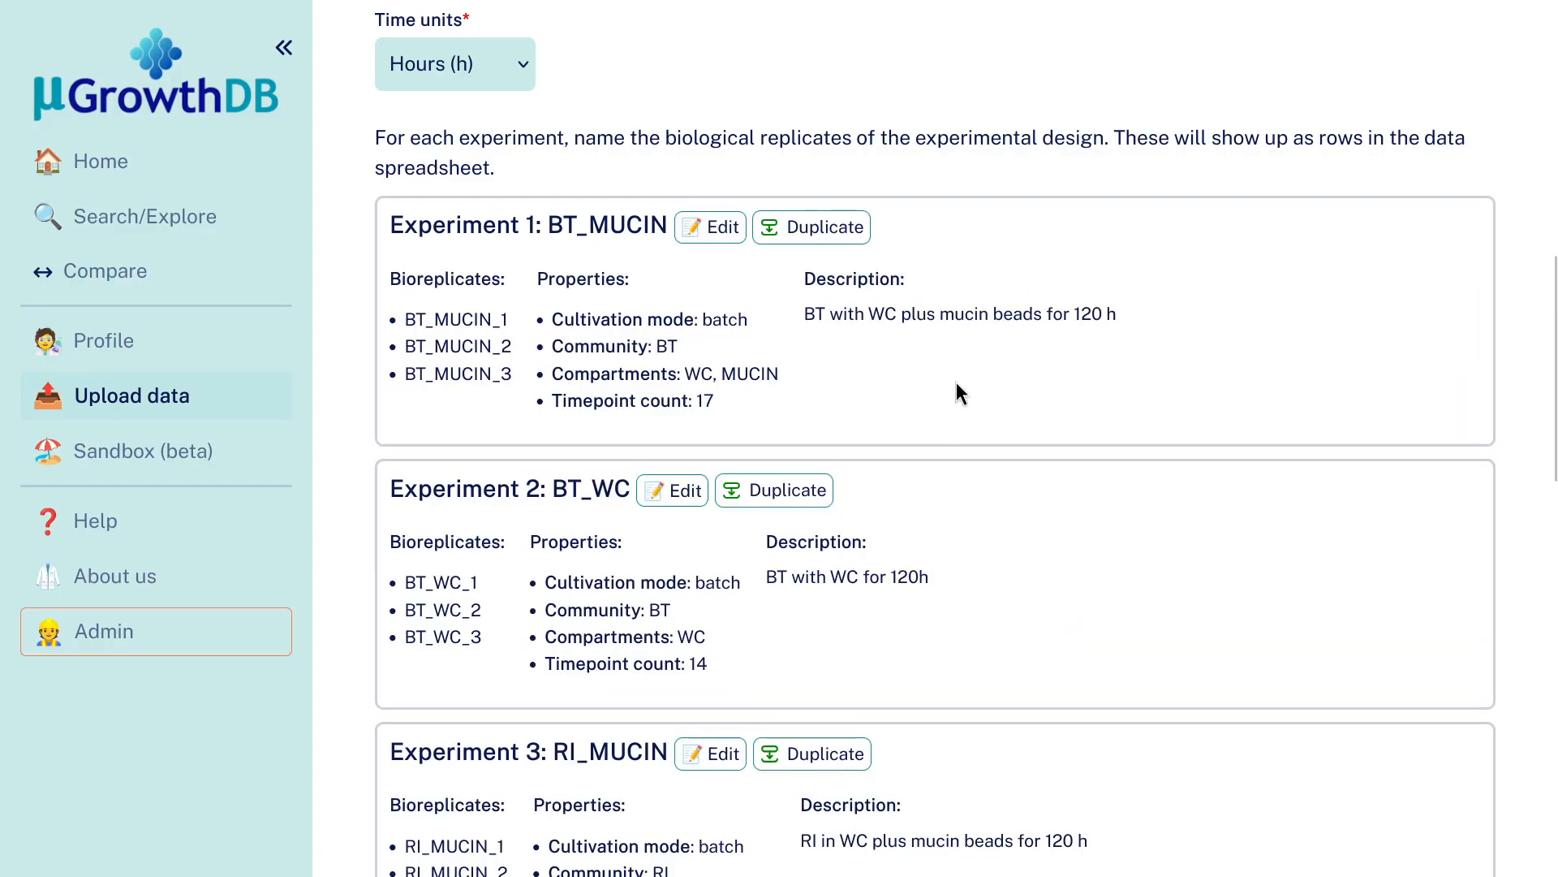
scroll(933, 345, down, 2)
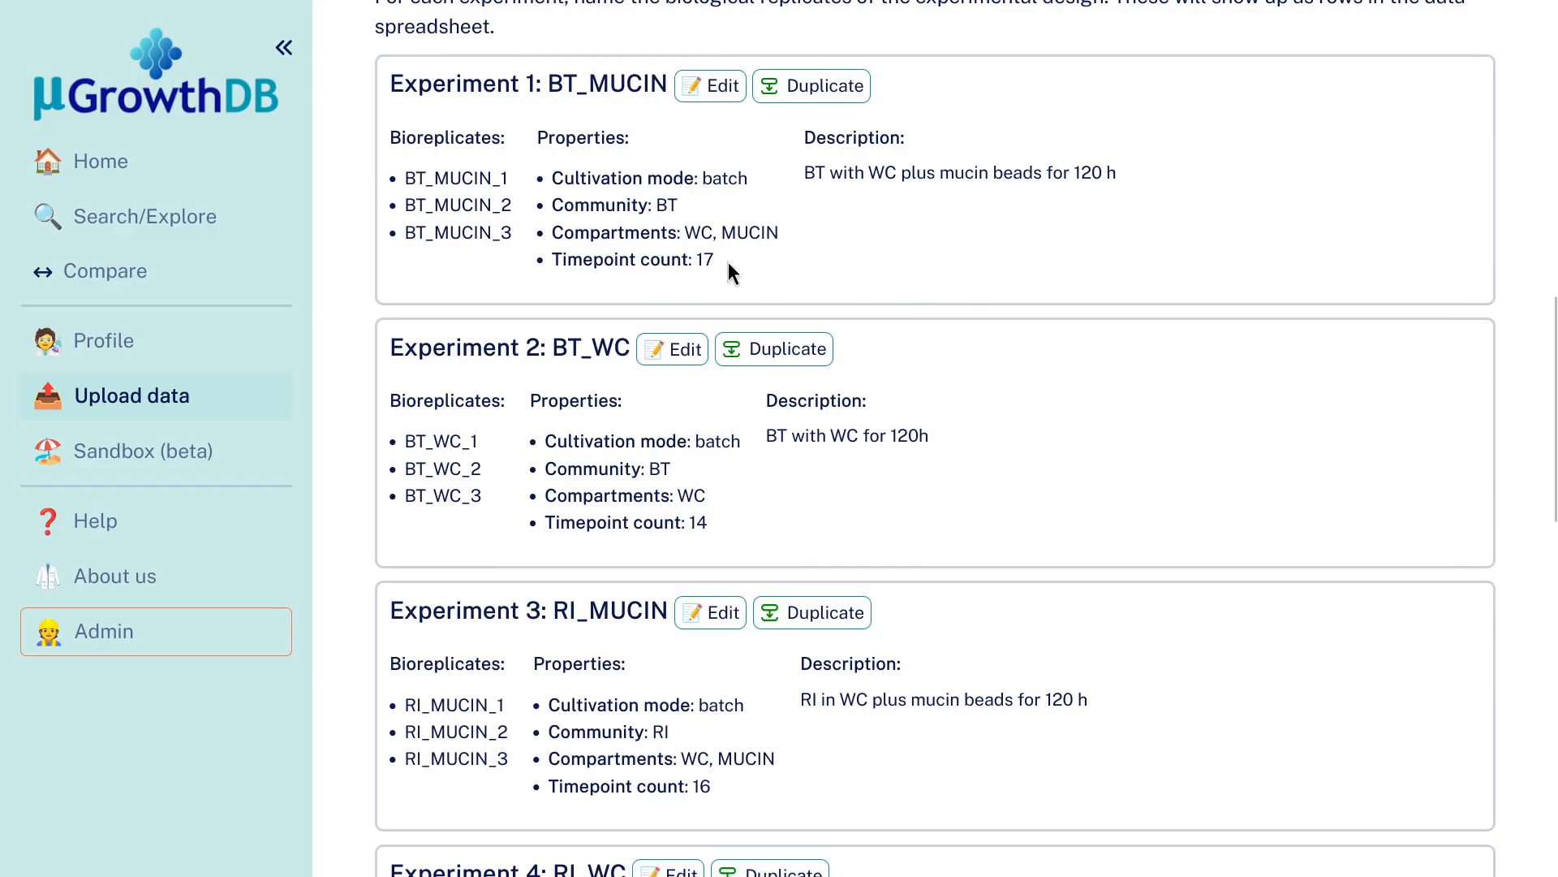
scroll(758, 260, down, 17)
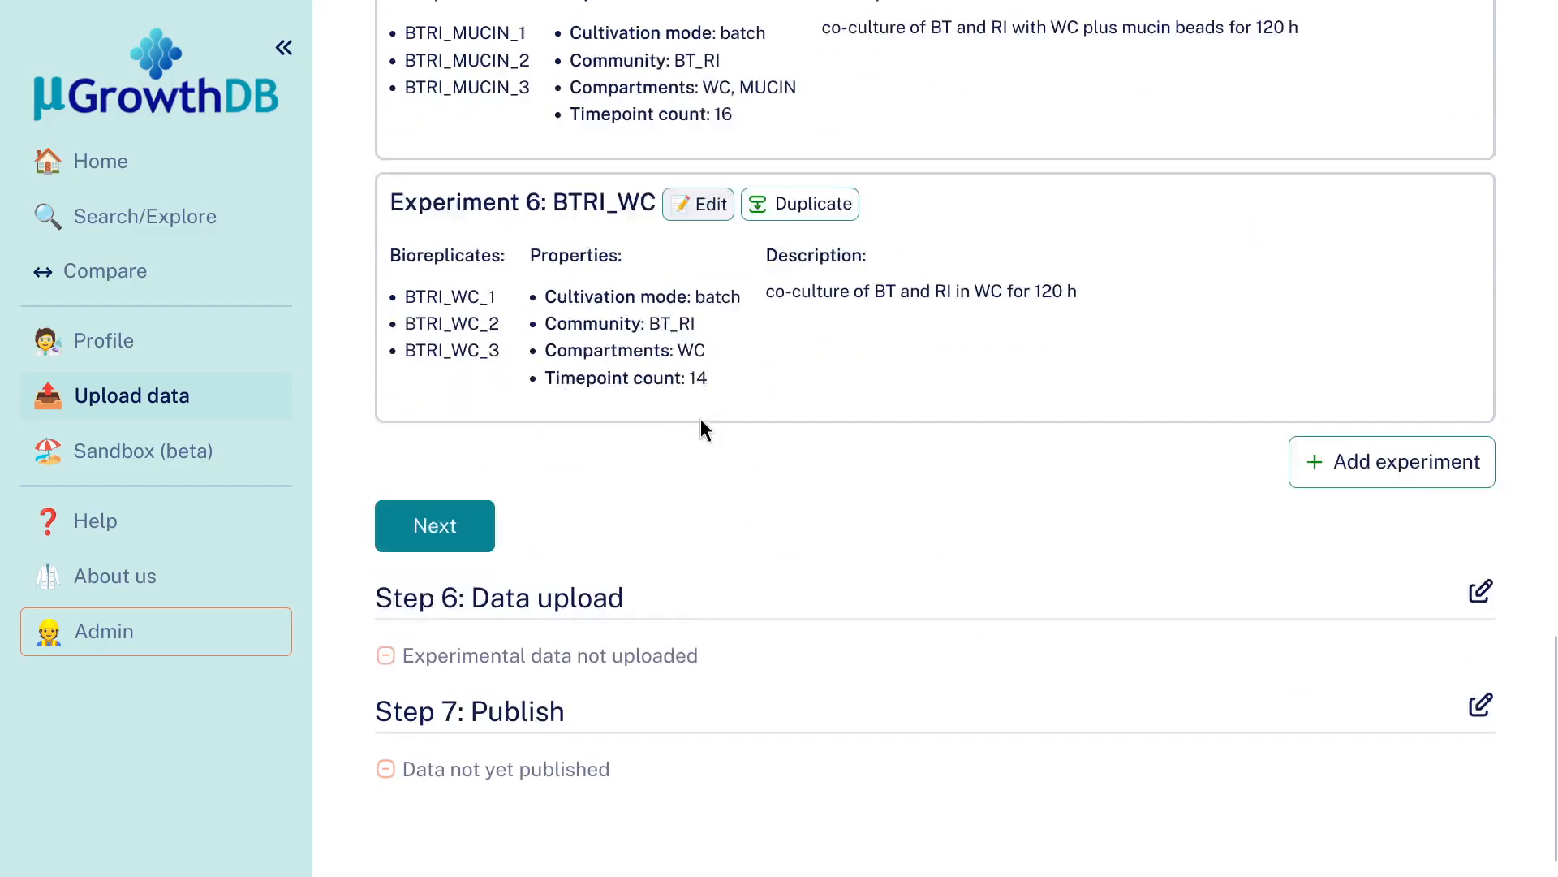
click(436, 477)
scroll(875, 455, down, 7)
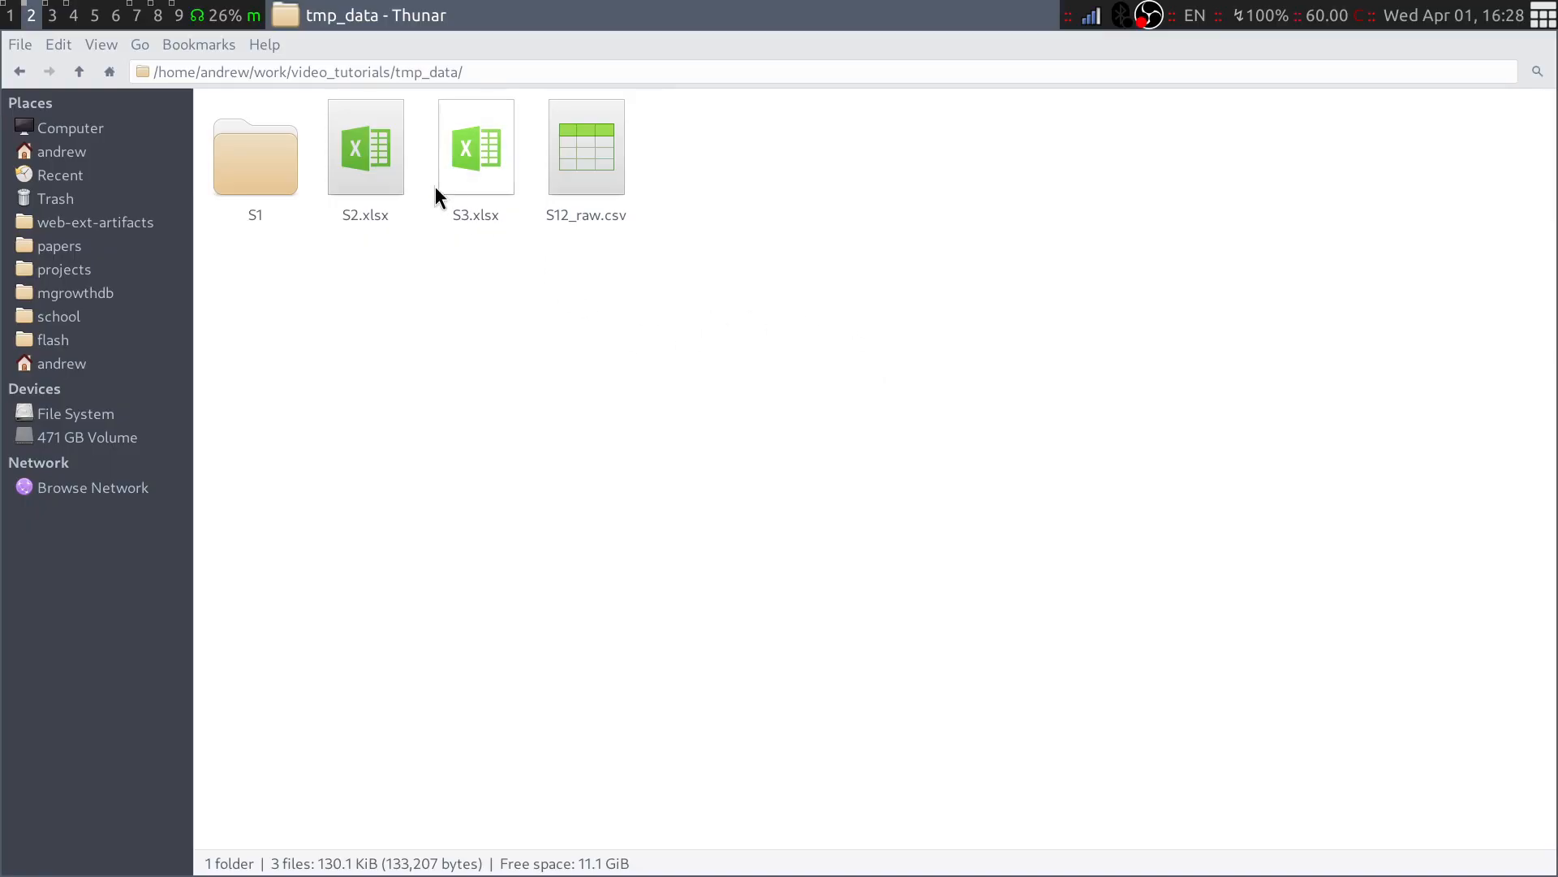
Open S2.xlsx from the tmp_data folder and show the beginning of its Growth data per community sheet.
double_click(379, 158)
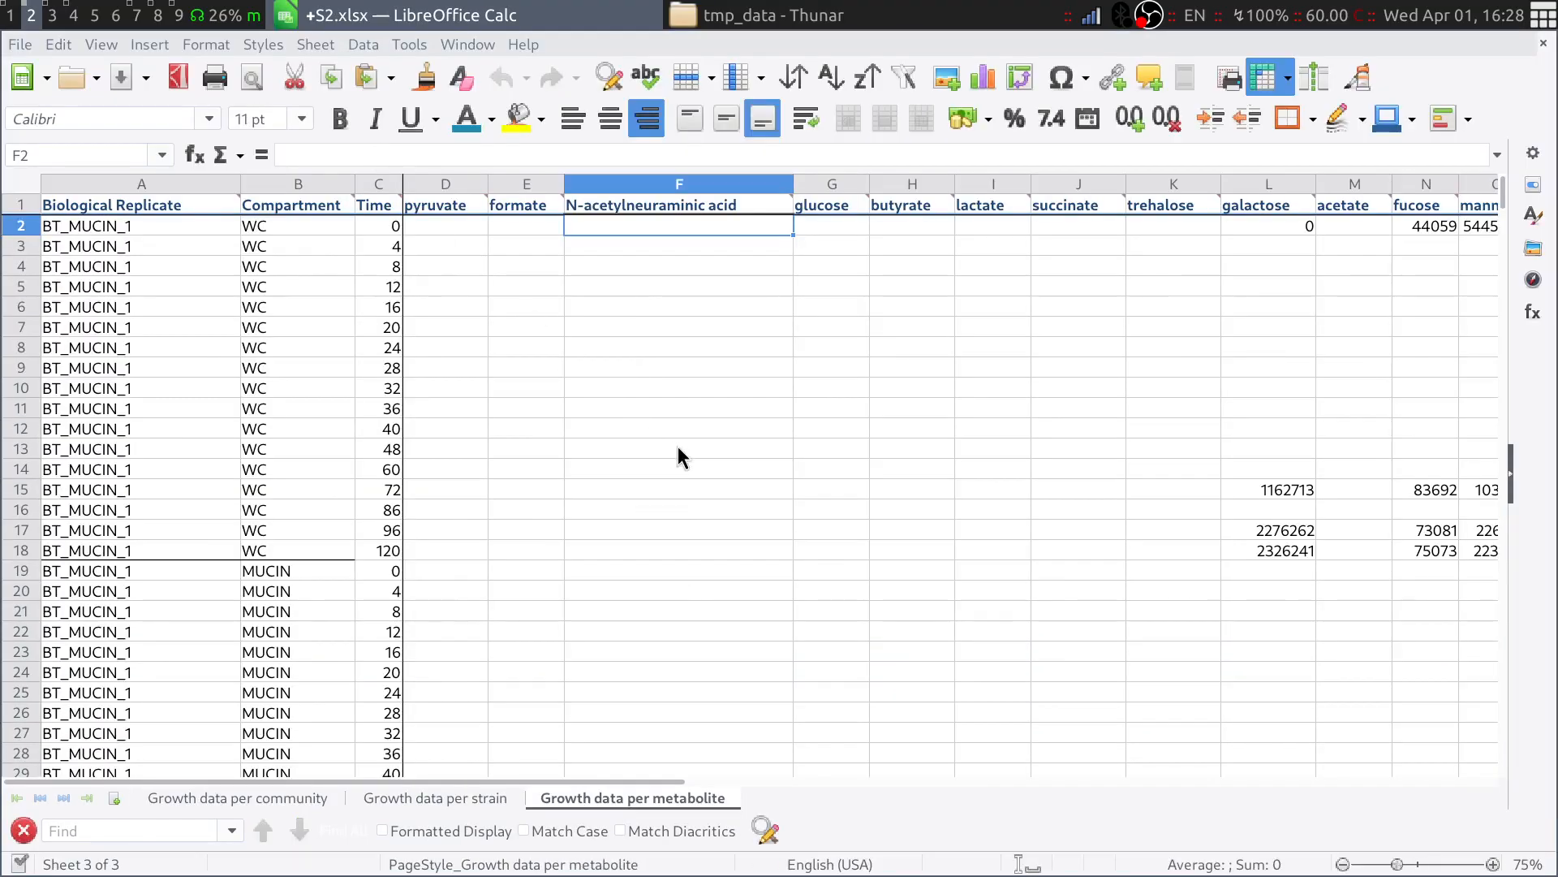
click(263, 798)
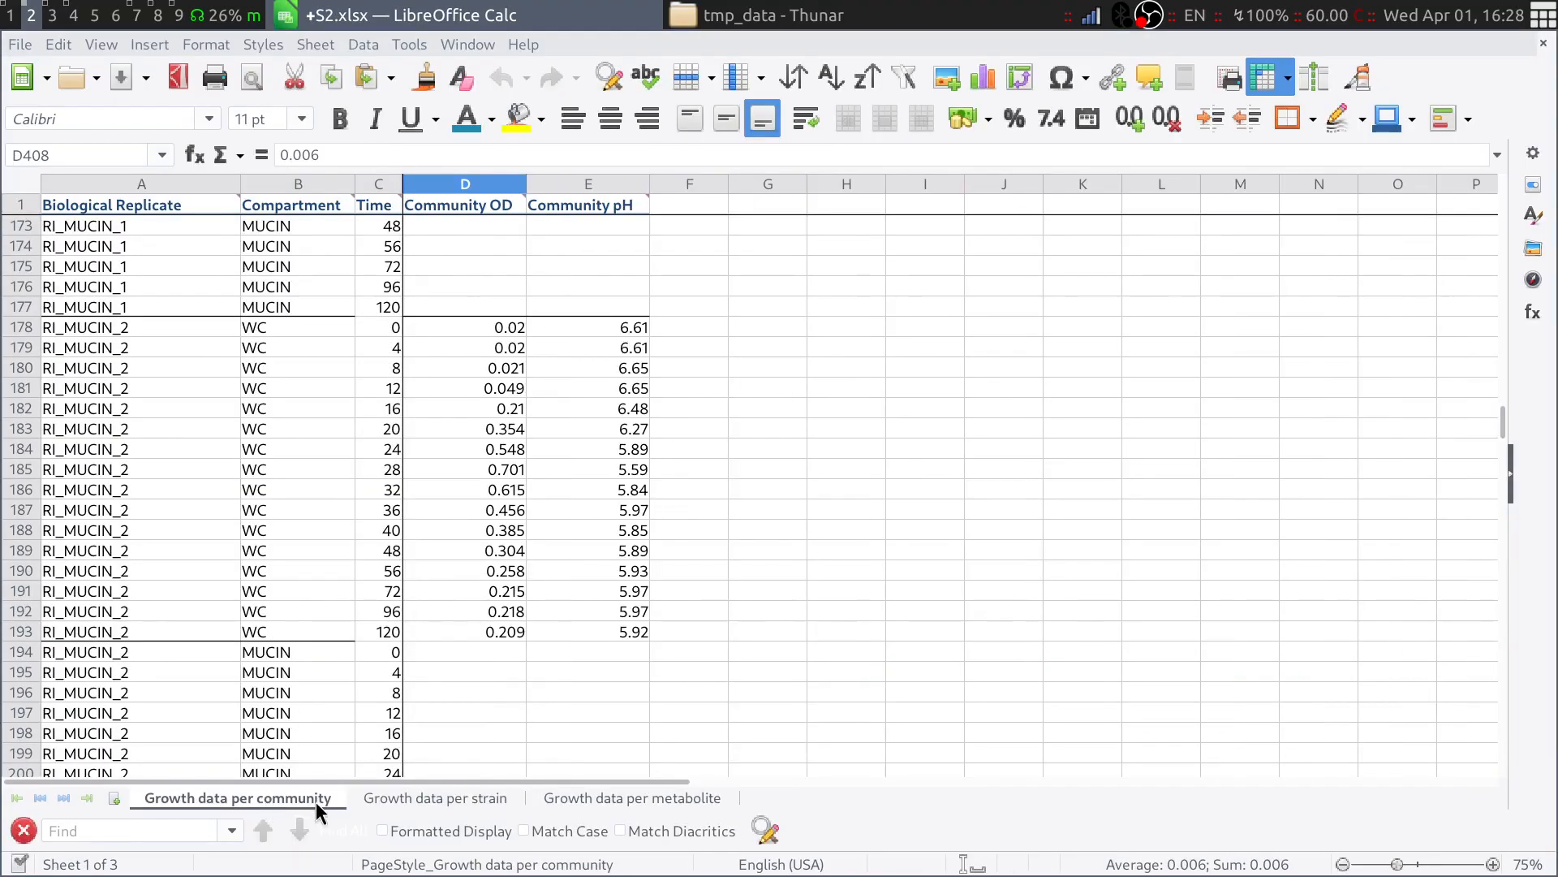
scroll(459, 583, up, 5)
scroll(460, 583, up, 20)
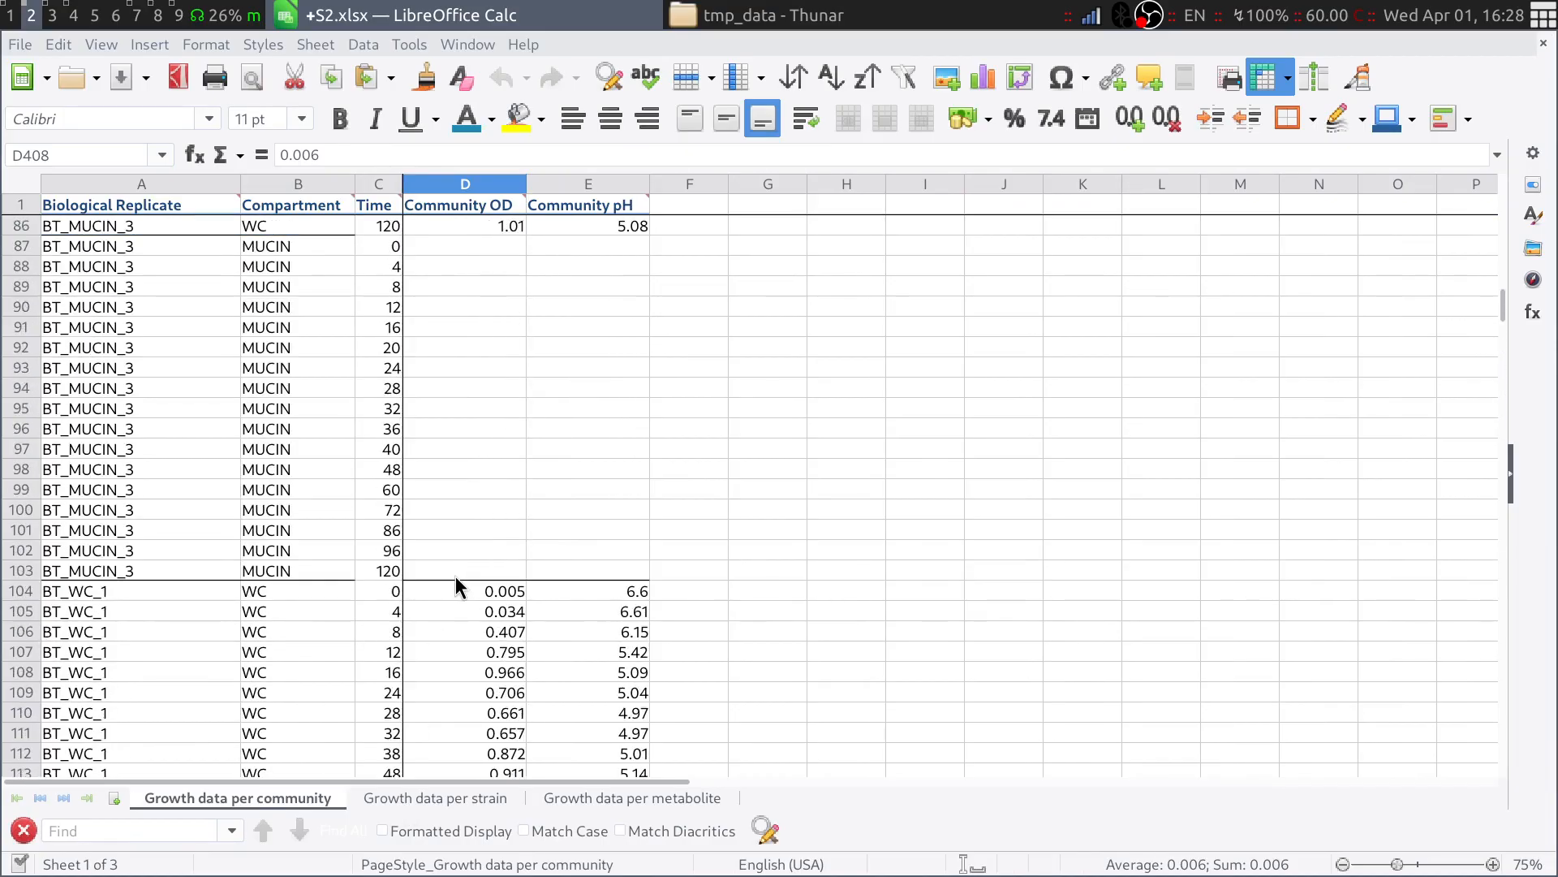
scroll(1493, 289, up, 20)
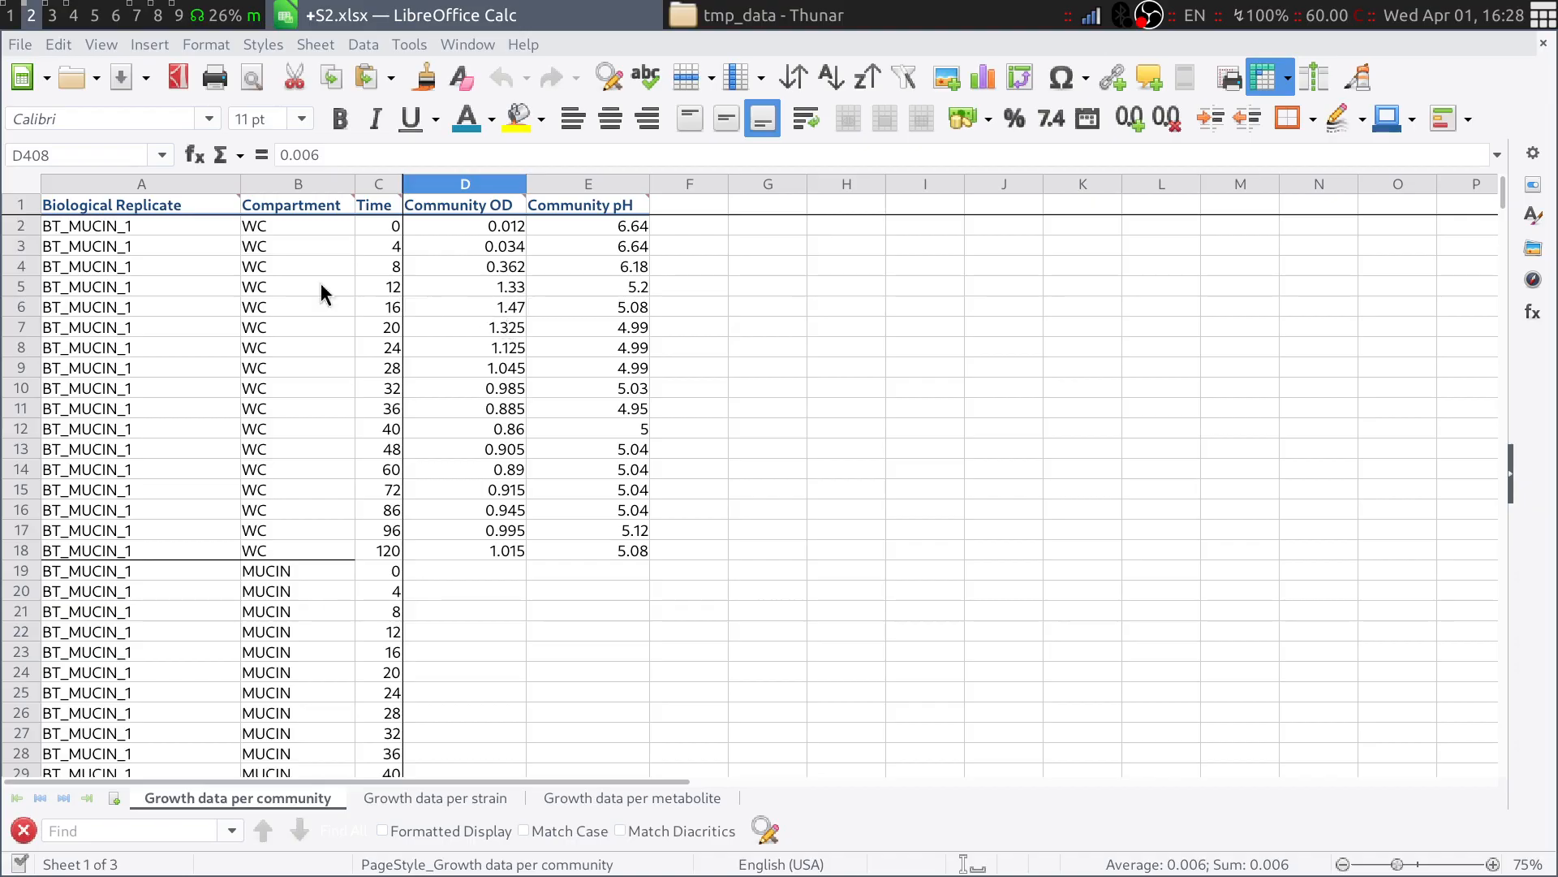
Examine the WC rows of replicate BT_MUCIN_1, highlighting its replicate name, Time, Community OD and Community pH values.
click(128, 226)
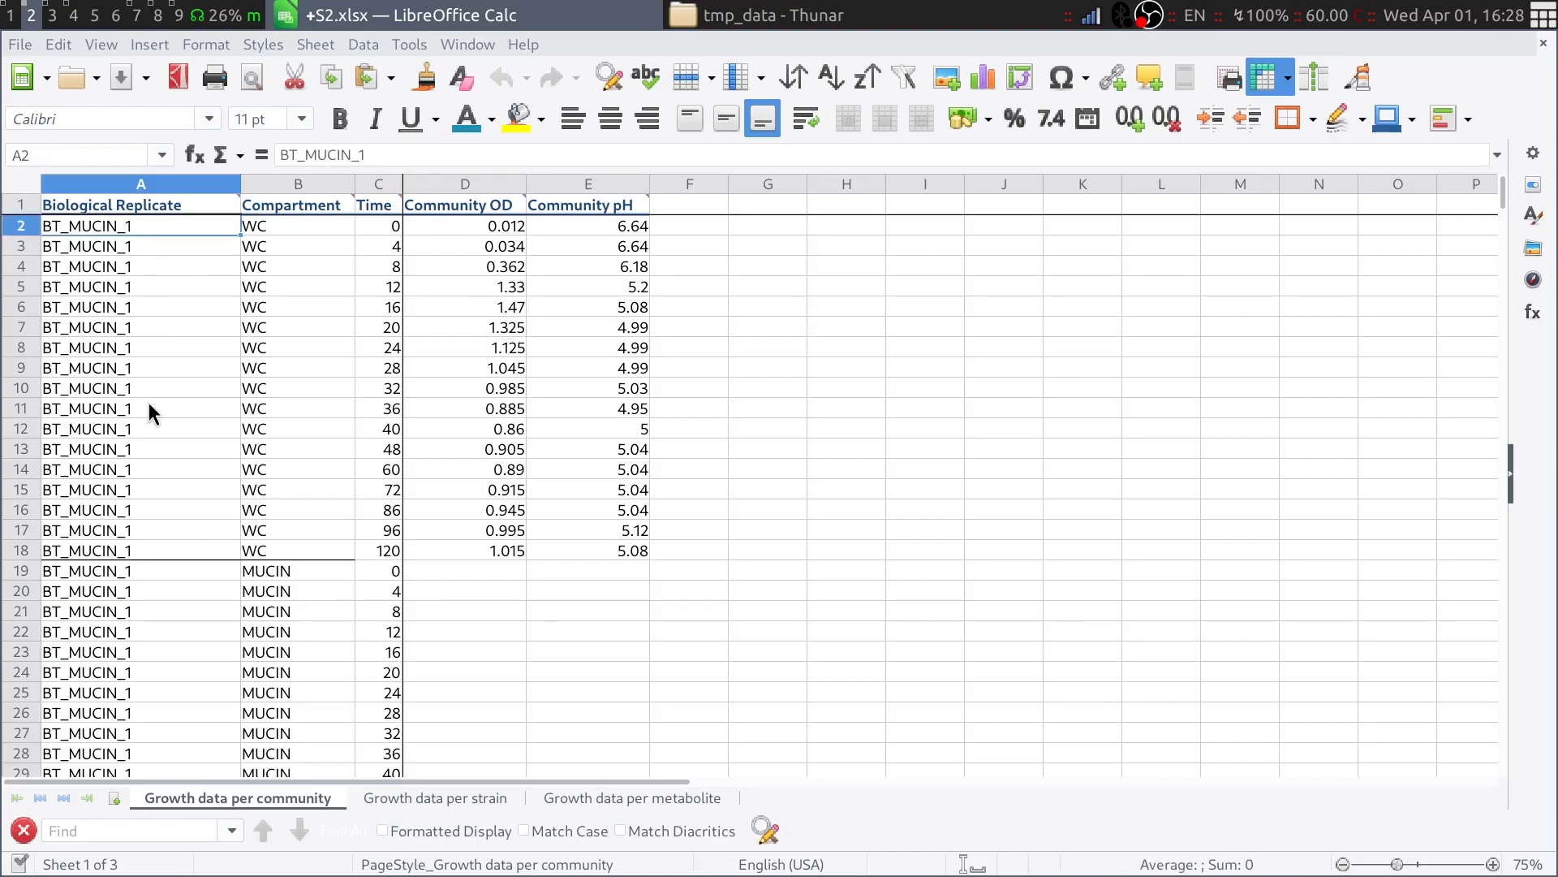
shift+click(138, 550)
click(383, 235)
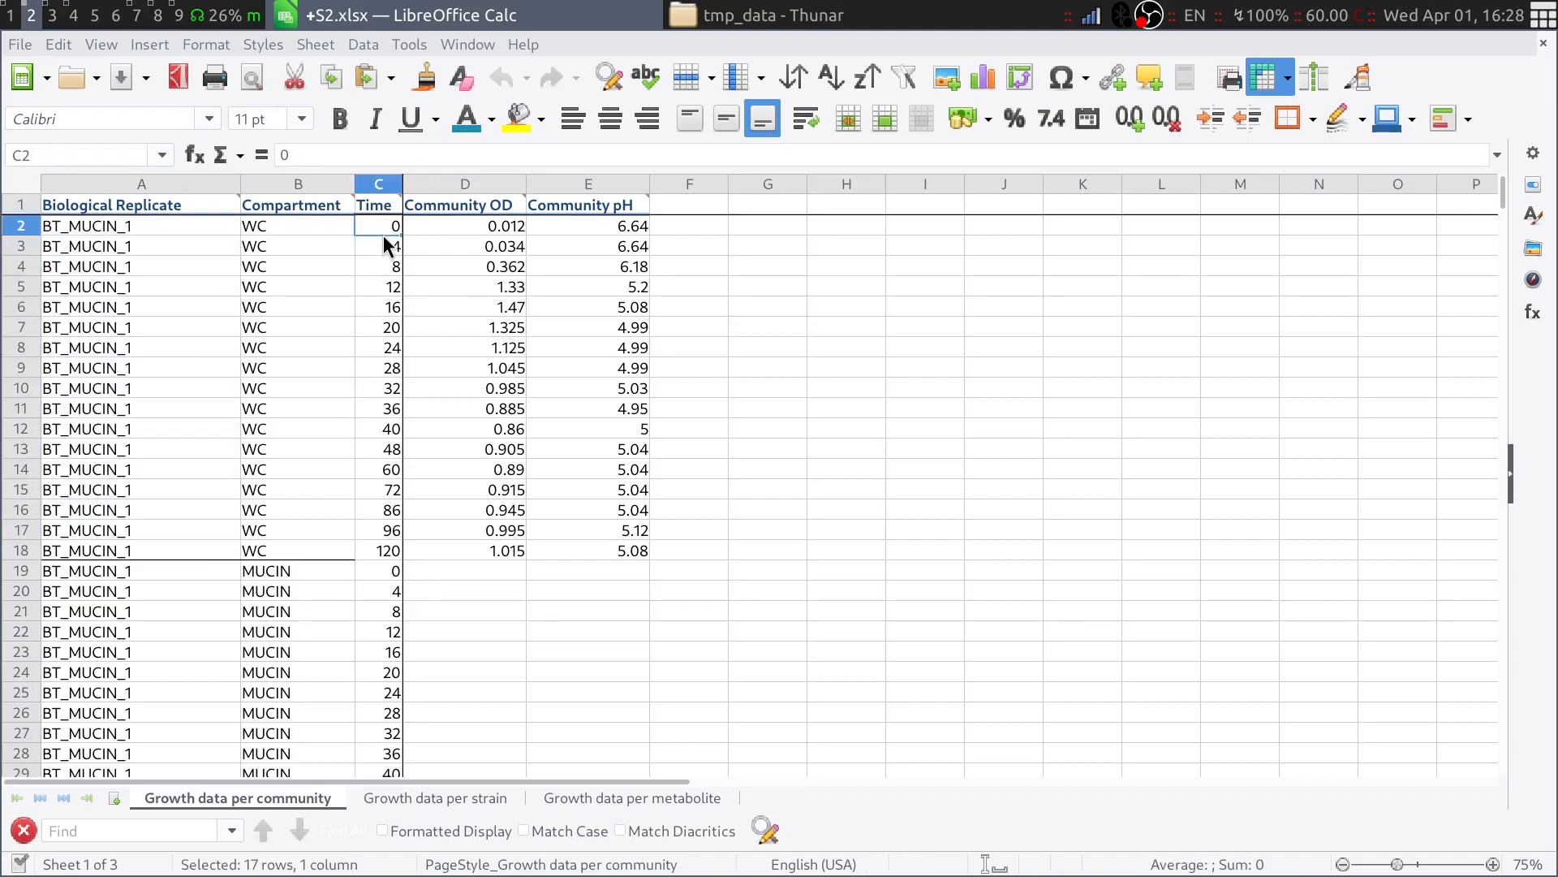
shift+click(387, 547)
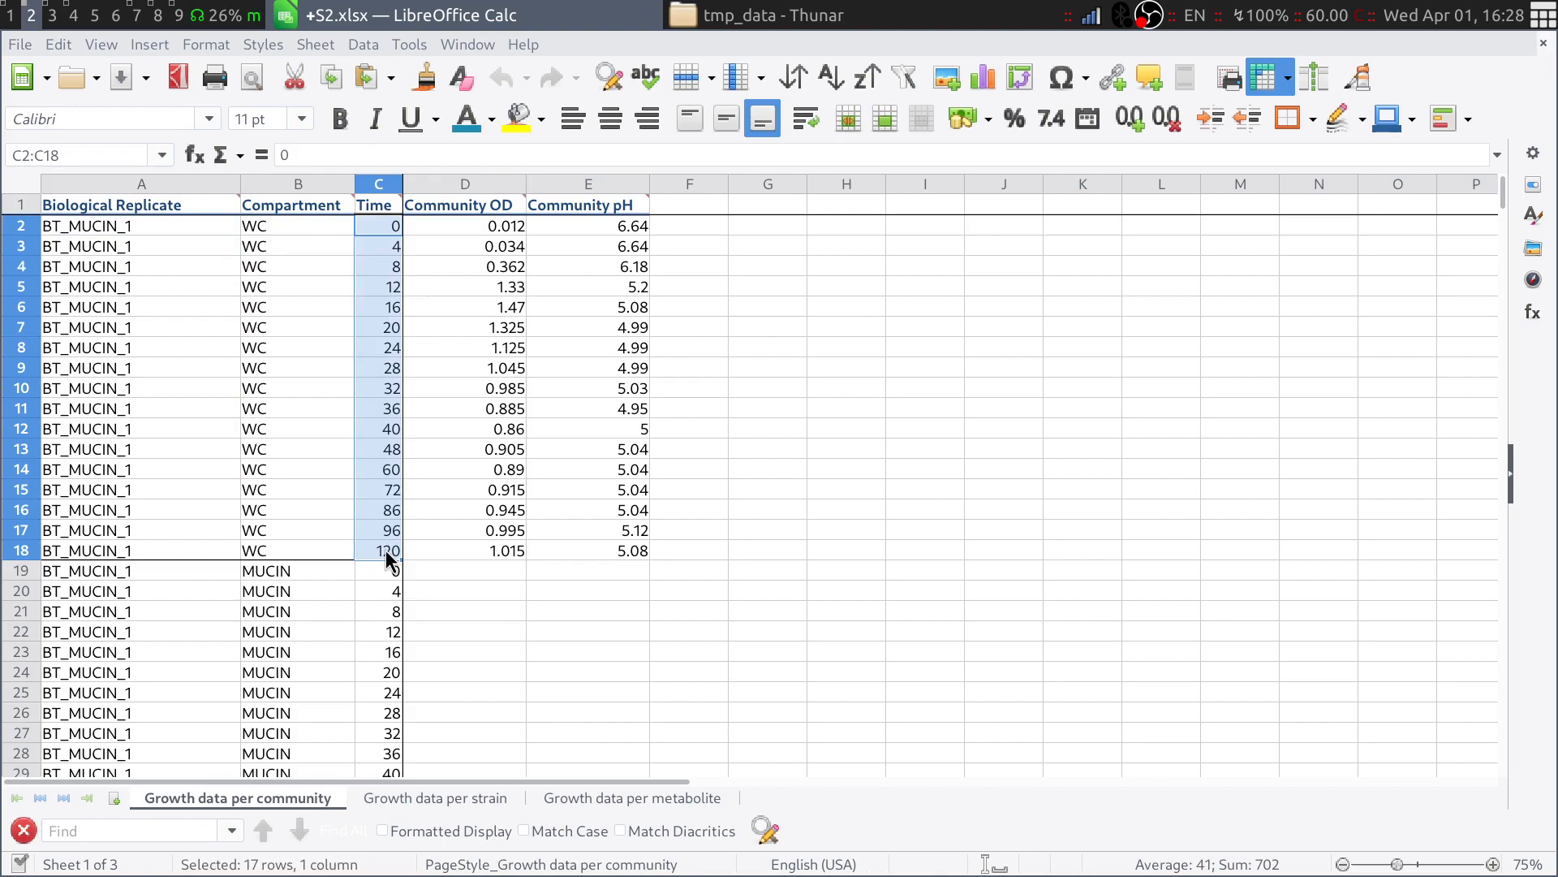
click(495, 227)
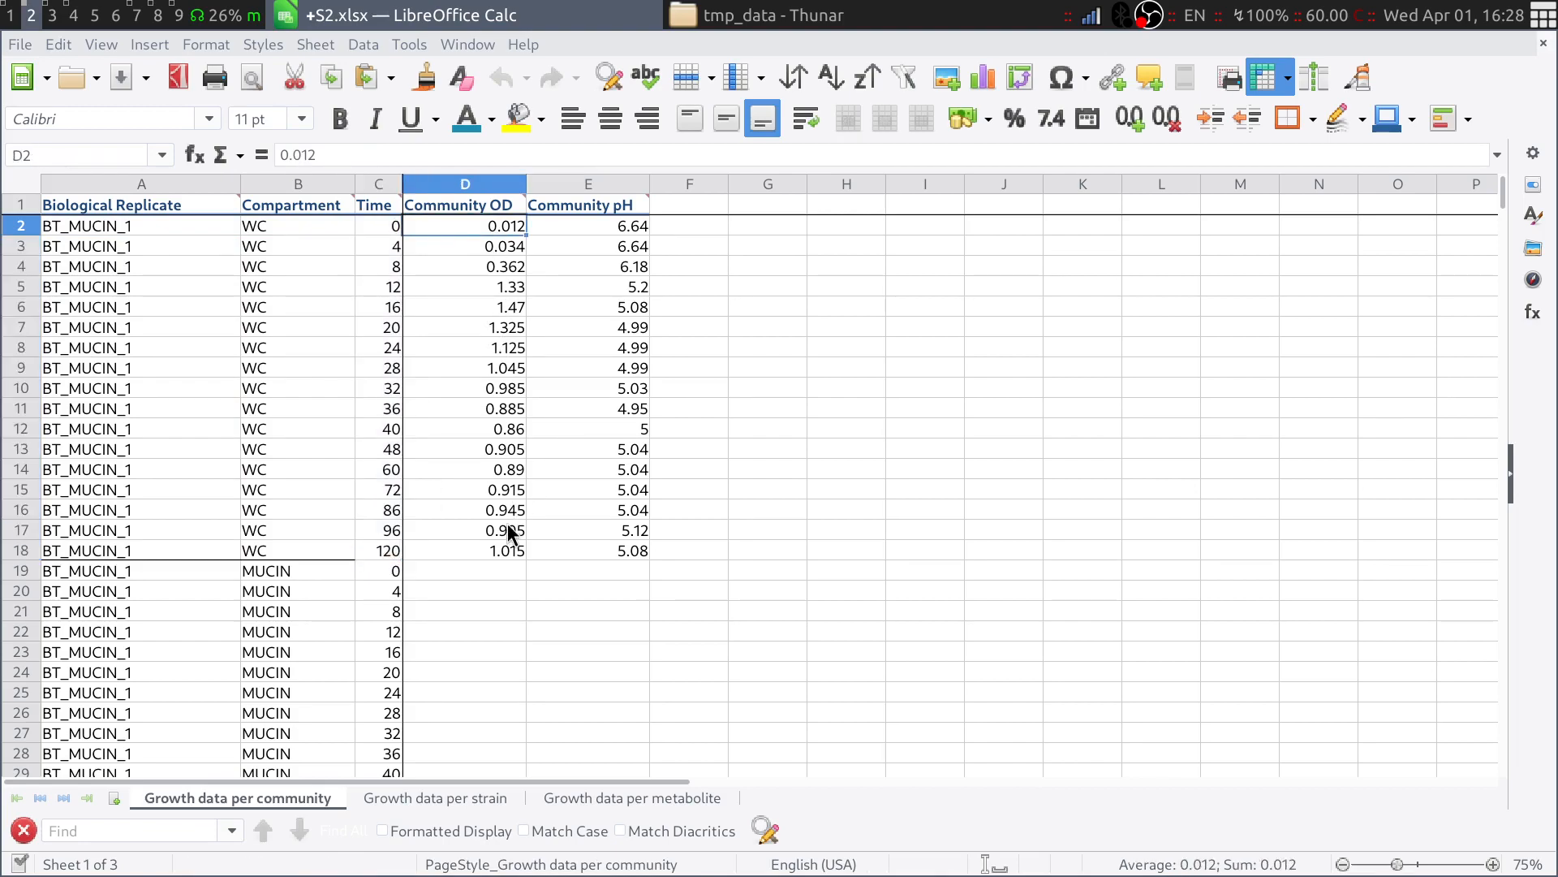
shift+click(505, 550)
key(Right)
shift+click(617, 548)
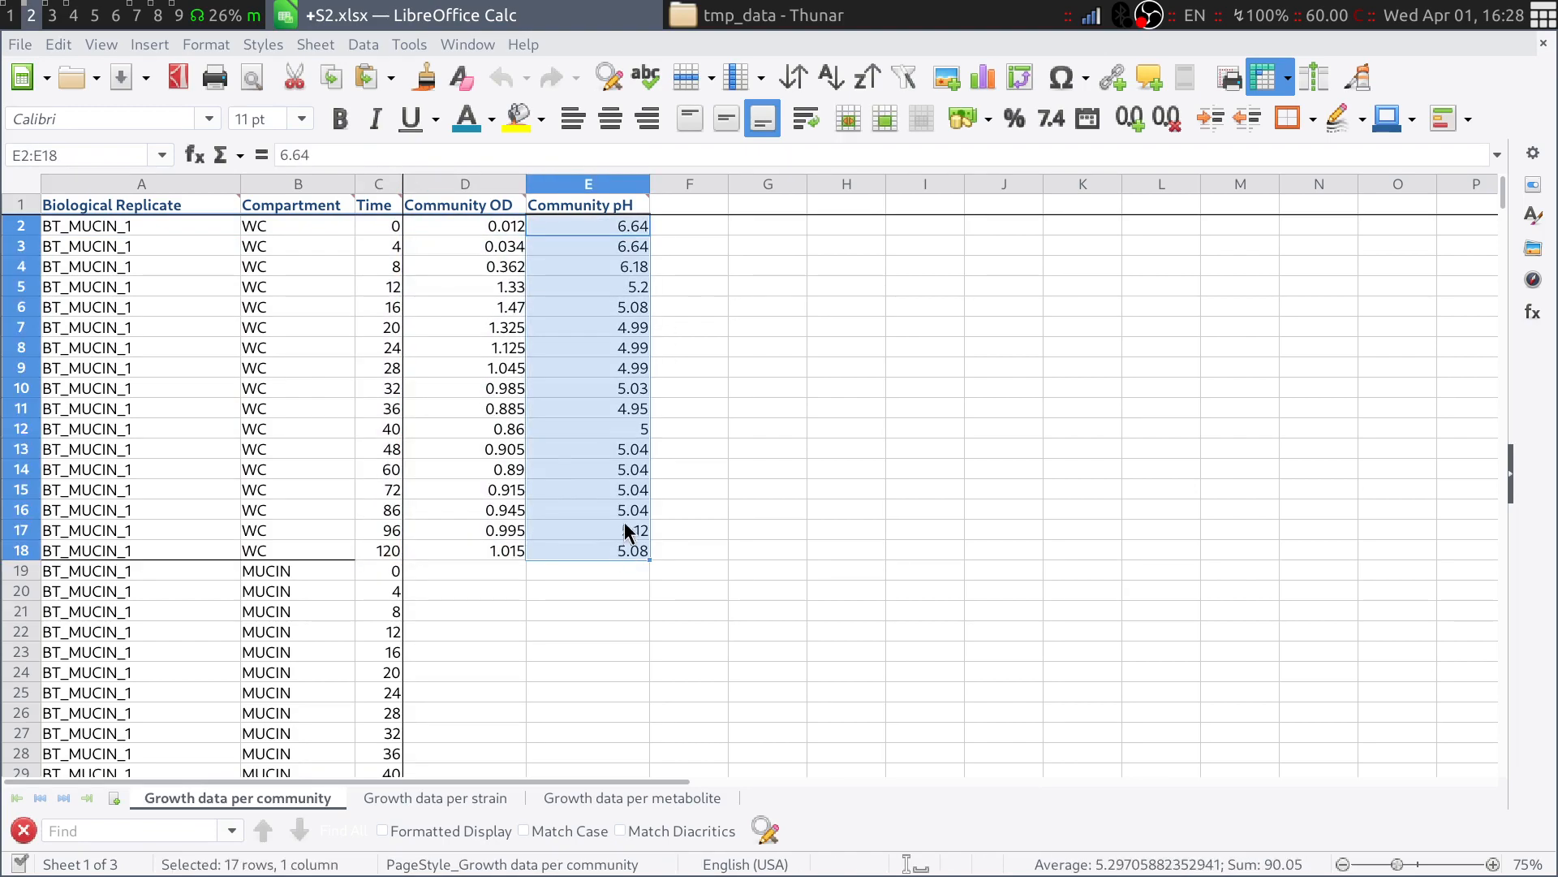
Examine the MUCIN rows of replicate BT_MUCIN_1, highlighting their Compartment and Biological Replicate cells.
click(498, 397)
scroll(190, 426, down, 3)
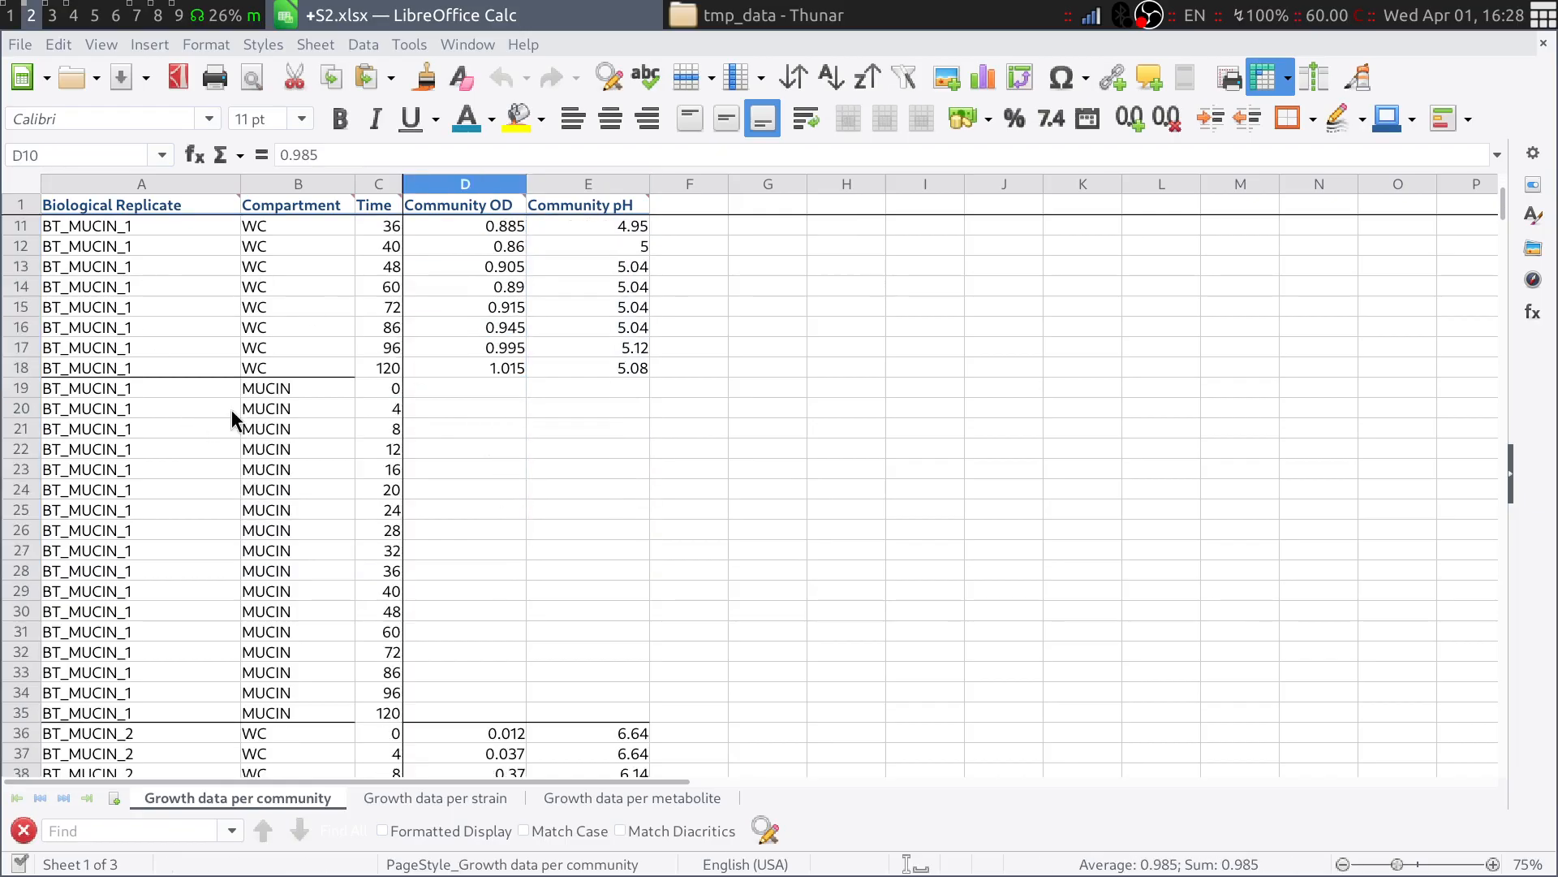
click(274, 393)
shift+click(304, 696)
shift+click(296, 709)
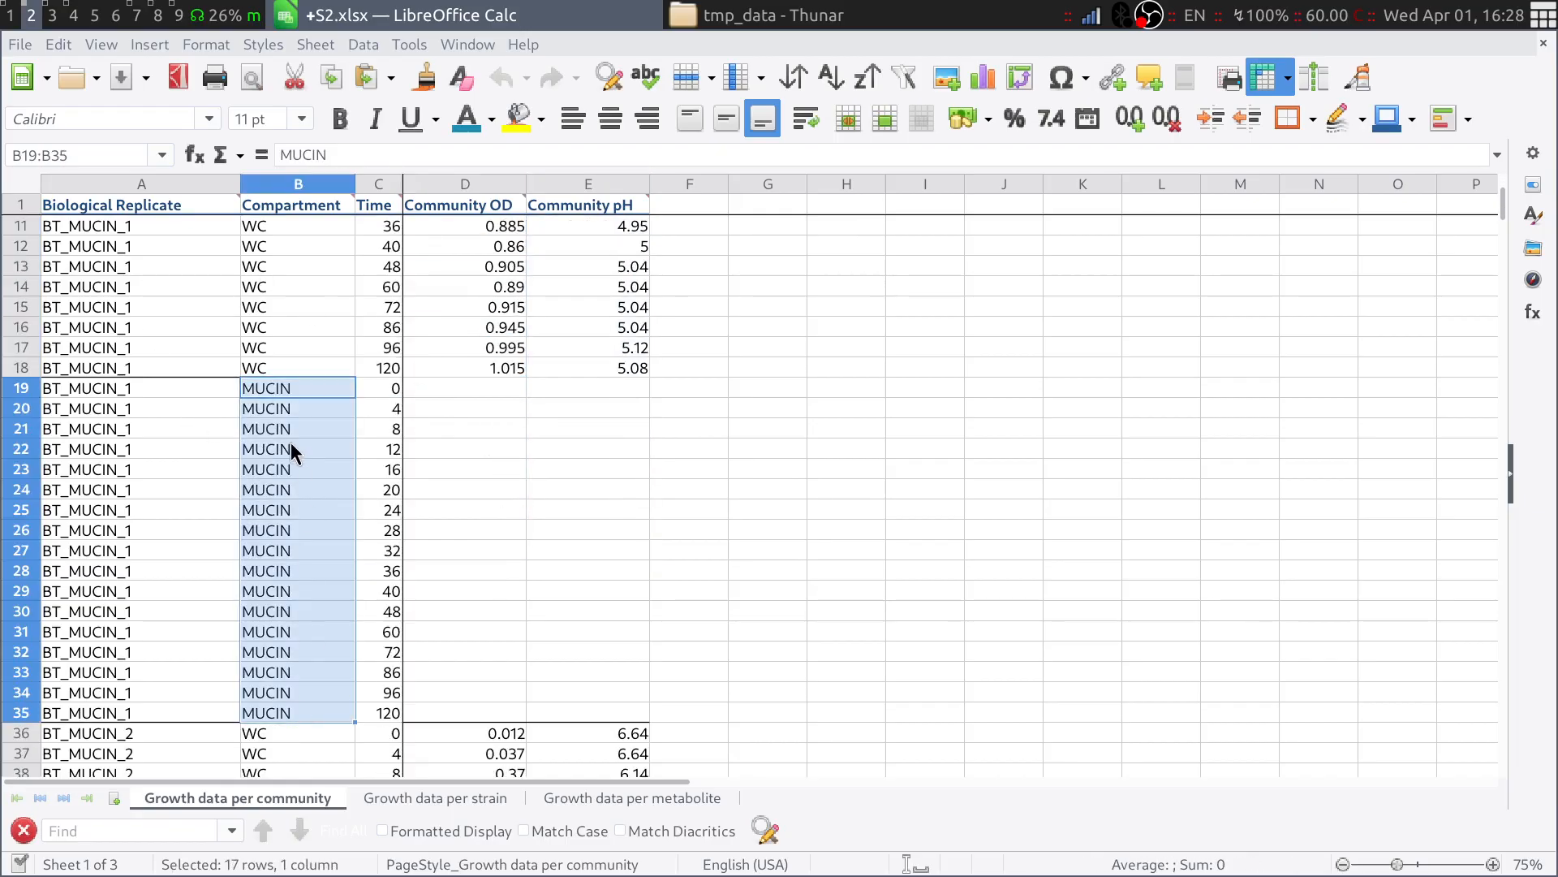
click(96, 390)
shift+click(128, 712)
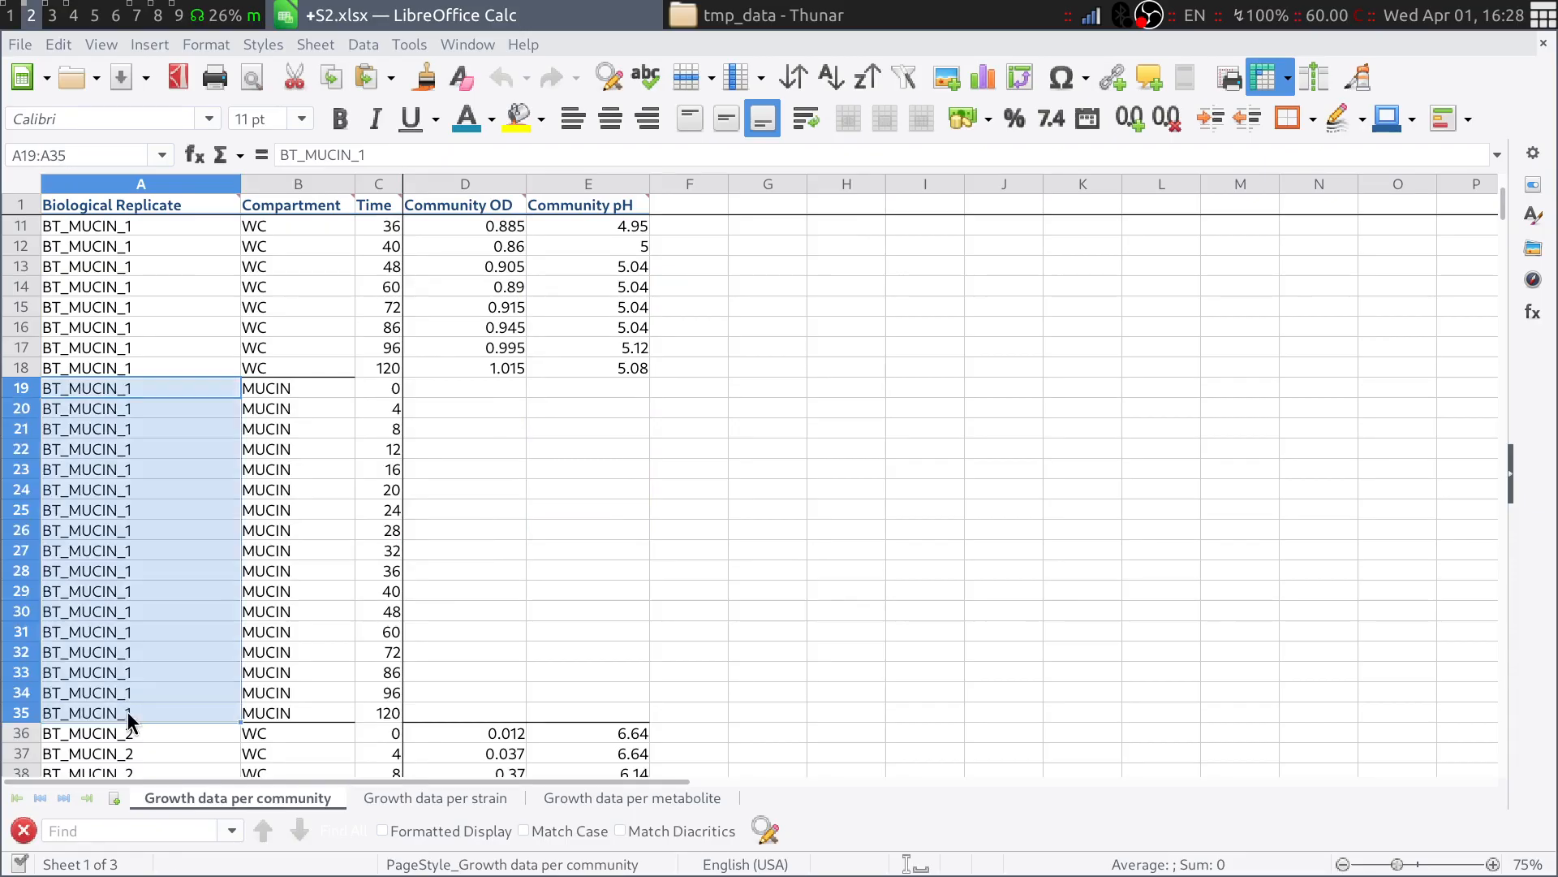
Compare the community OD and pH columns between the WC and MUCIN rows of BT_MUCIN_1.
scroll(138, 674, up, 3)
scroll(174, 544, down, 3)
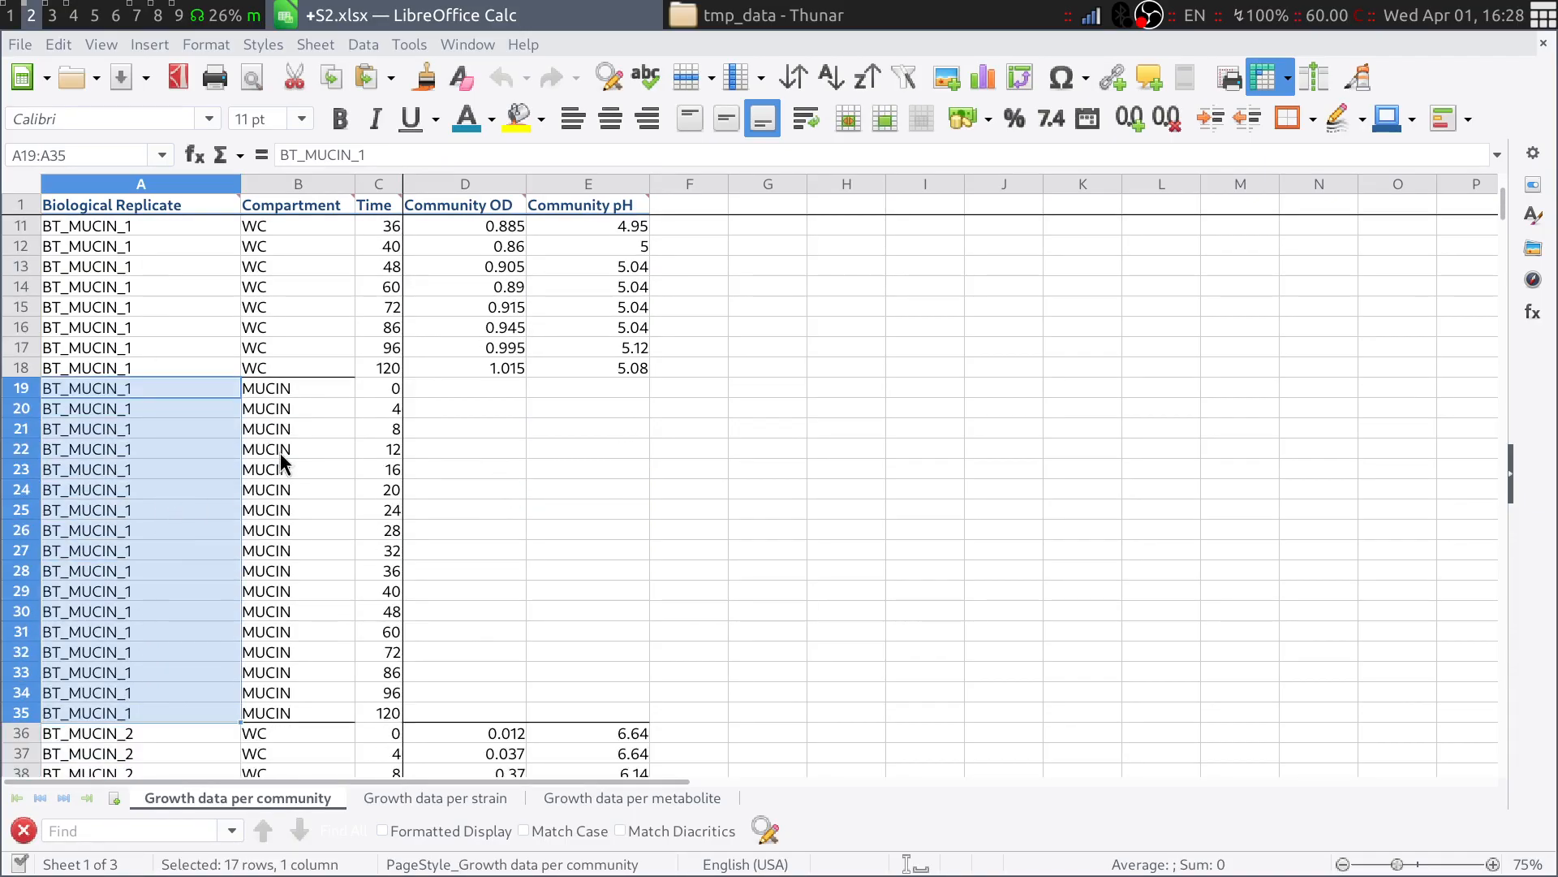
click(300, 382)
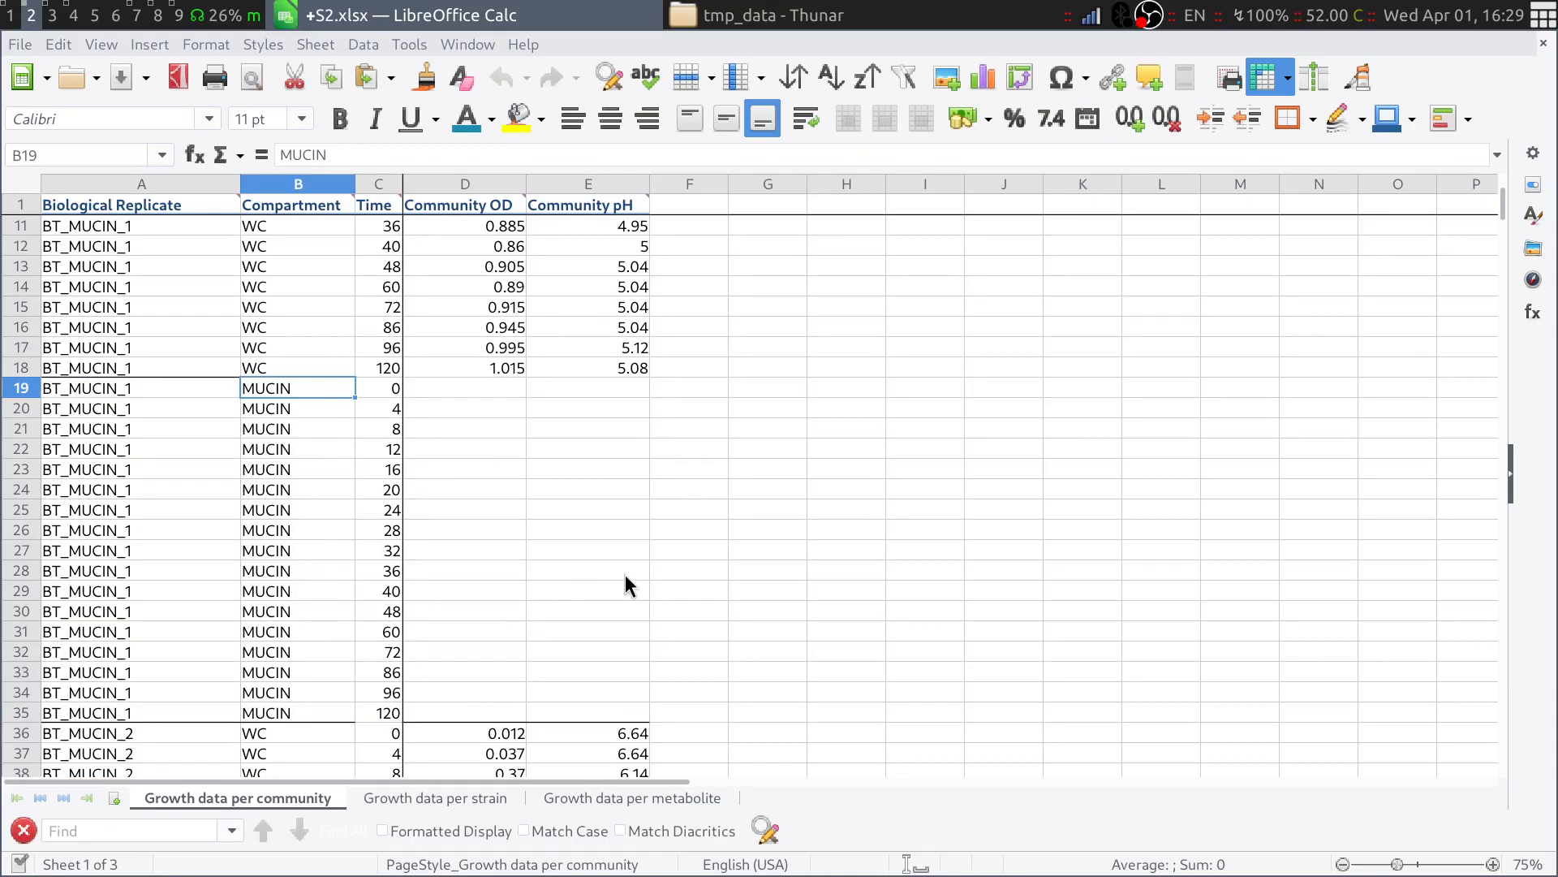
scroll(628, 560, up, 3)
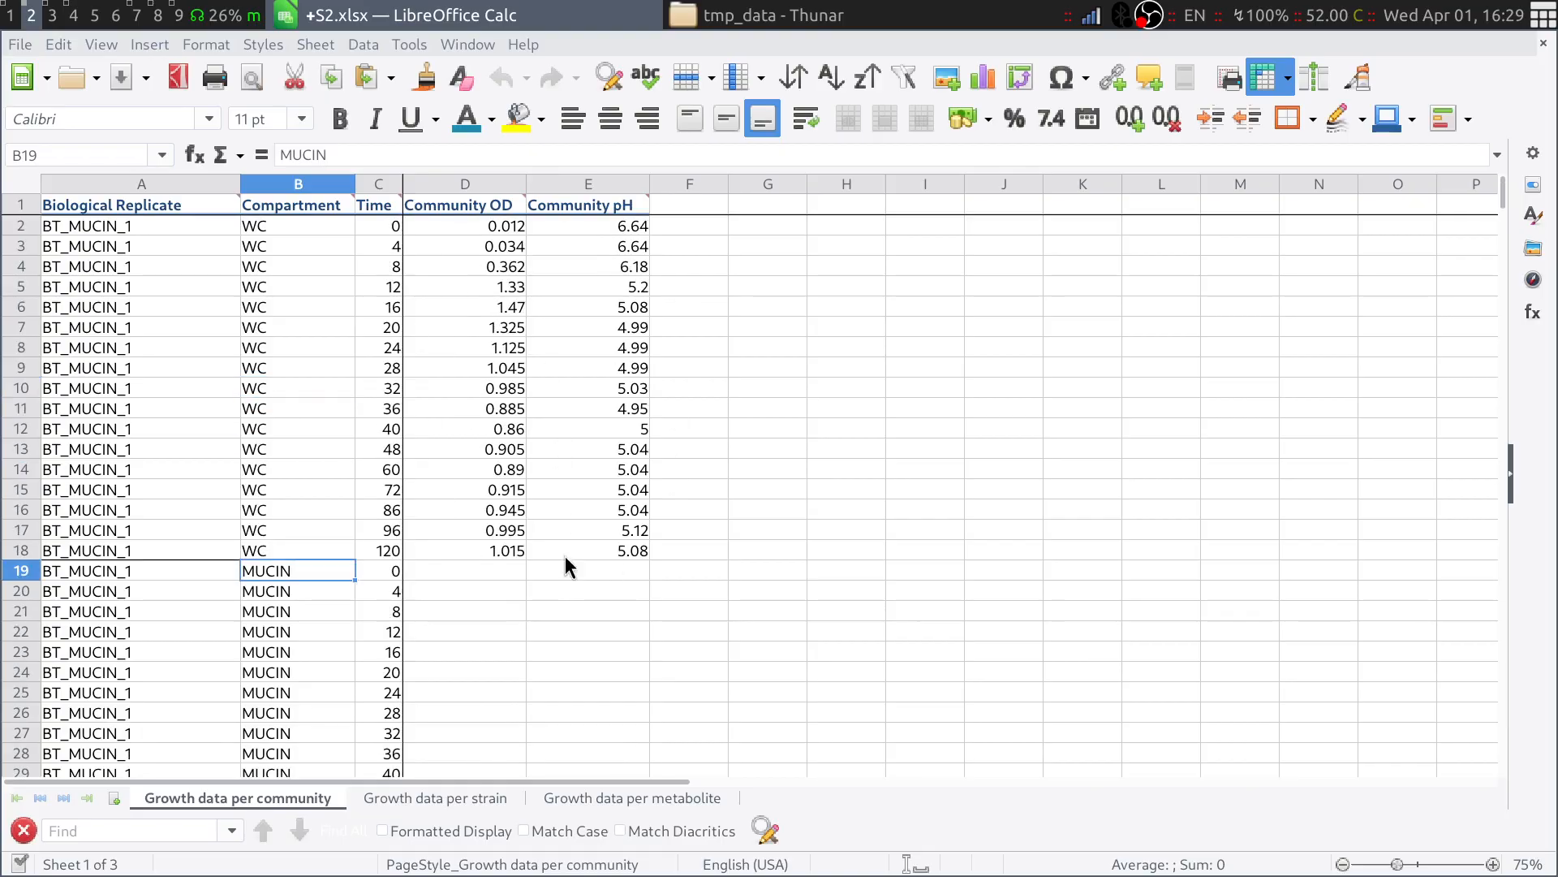
scroll(578, 441, down, 2)
scroll(515, 285, up, 2)
scroll(608, 292, down, 3)
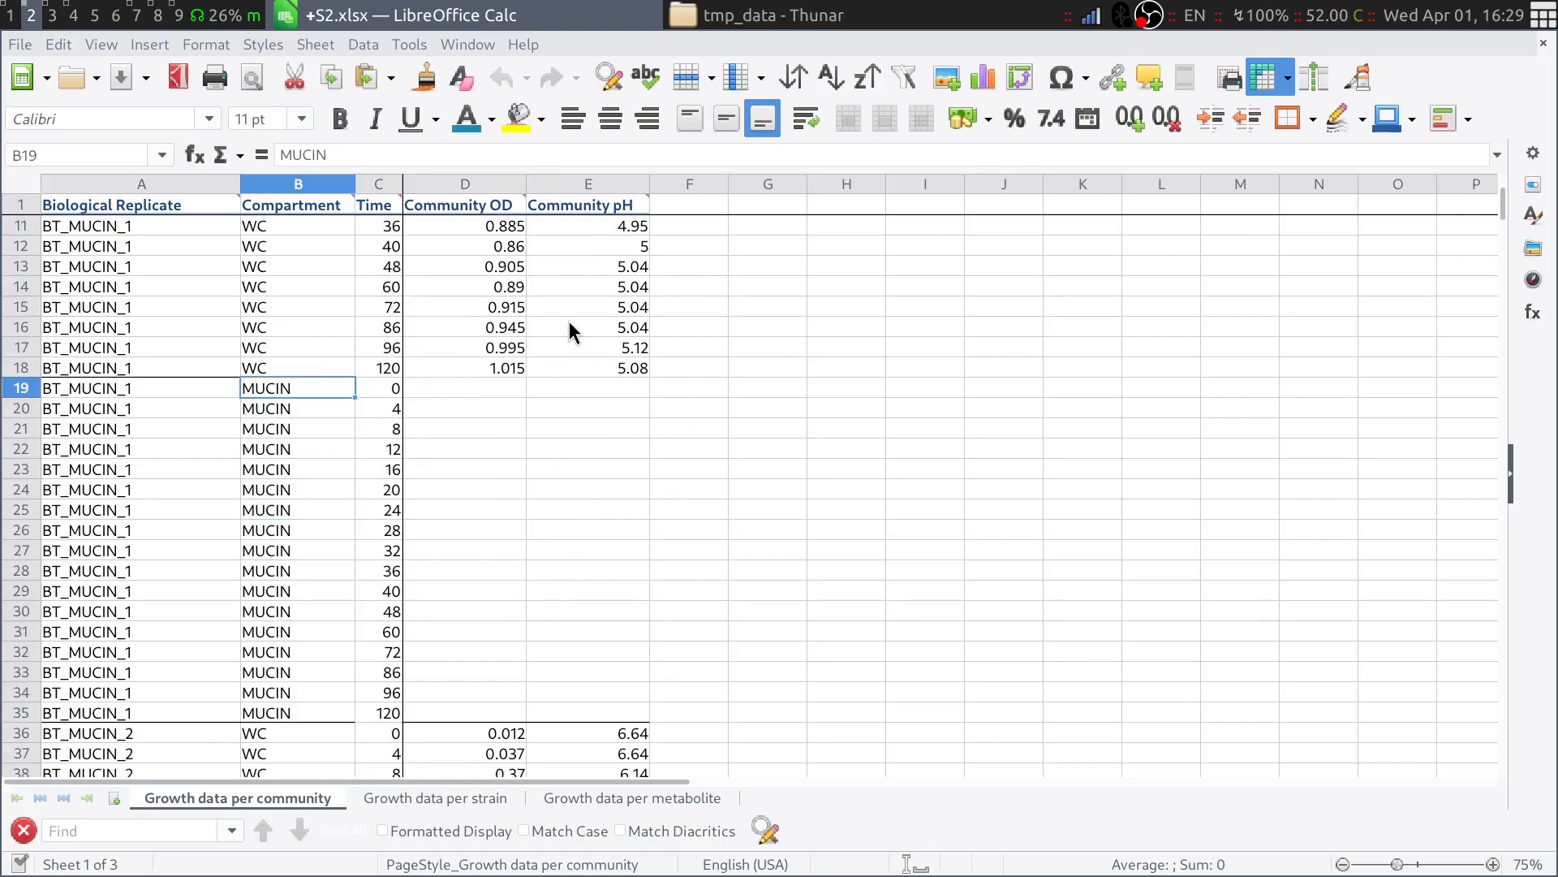
Examine the Bacteroides thetaiotaomicron FC counts on the Growth data per strain sheet for the WC and MUCIN compartments of BT_MUCIN_1.
click(500, 799)
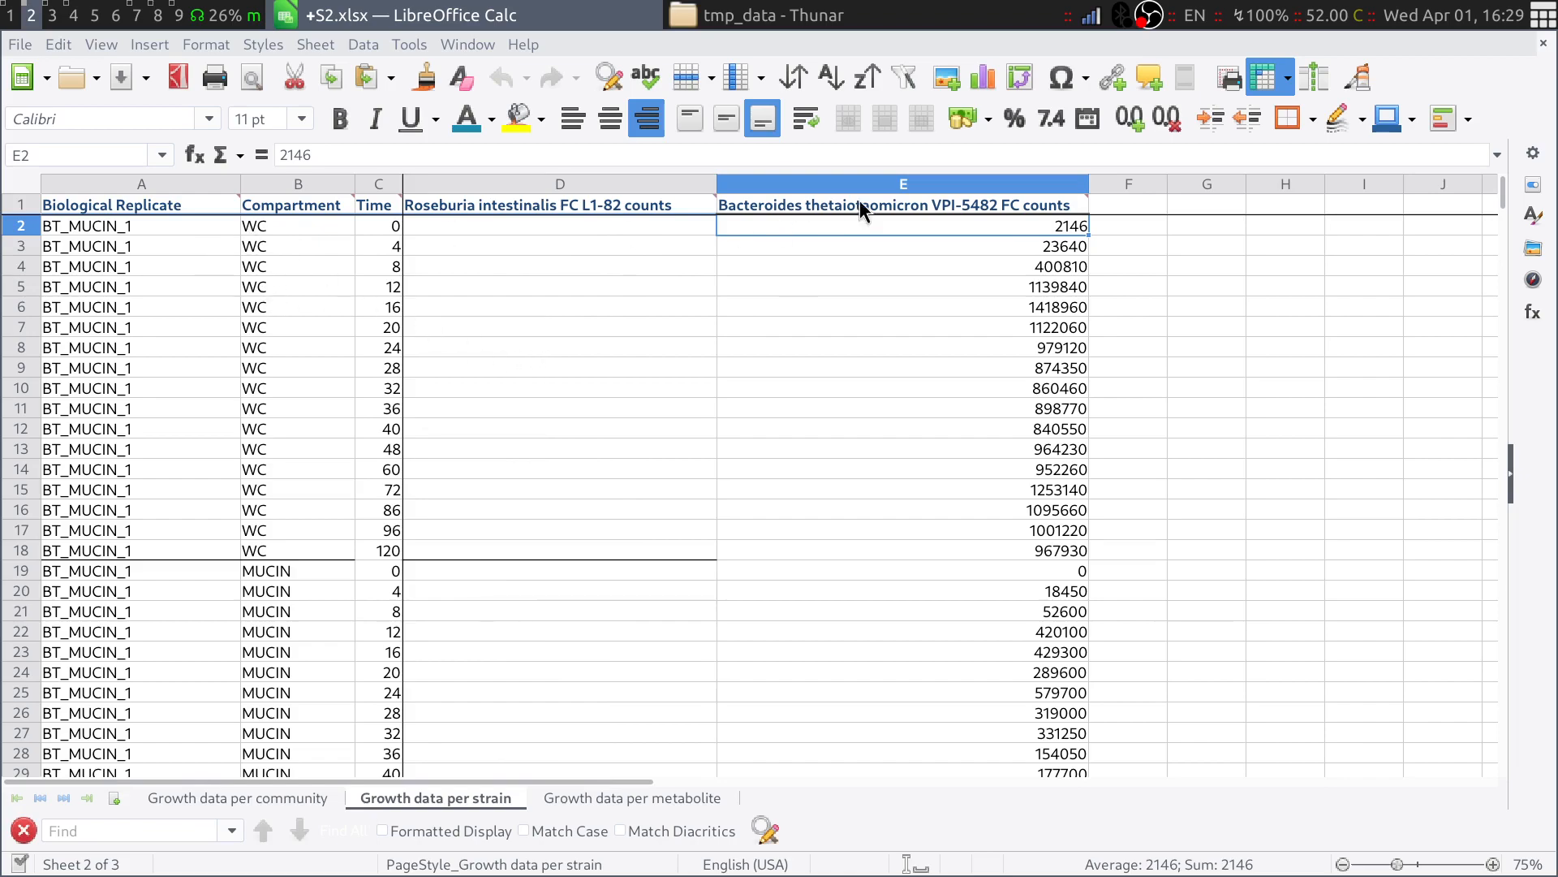
key(ctrl+space)
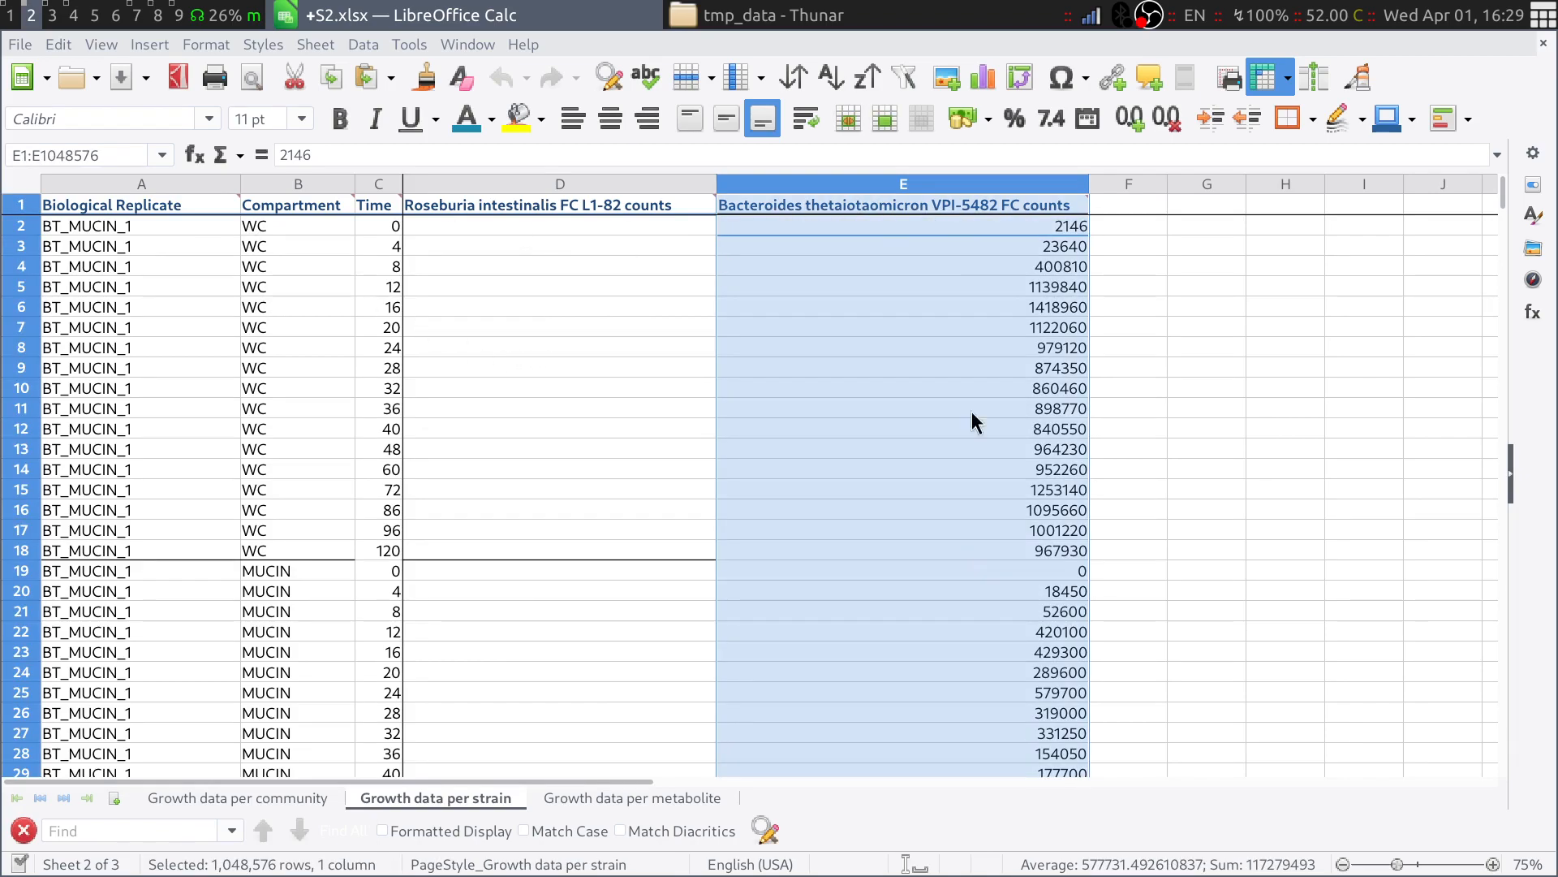
drag(325, 228, 315, 557)
scroll(482, 513, down, 3)
scroll(482, 513, down, 1)
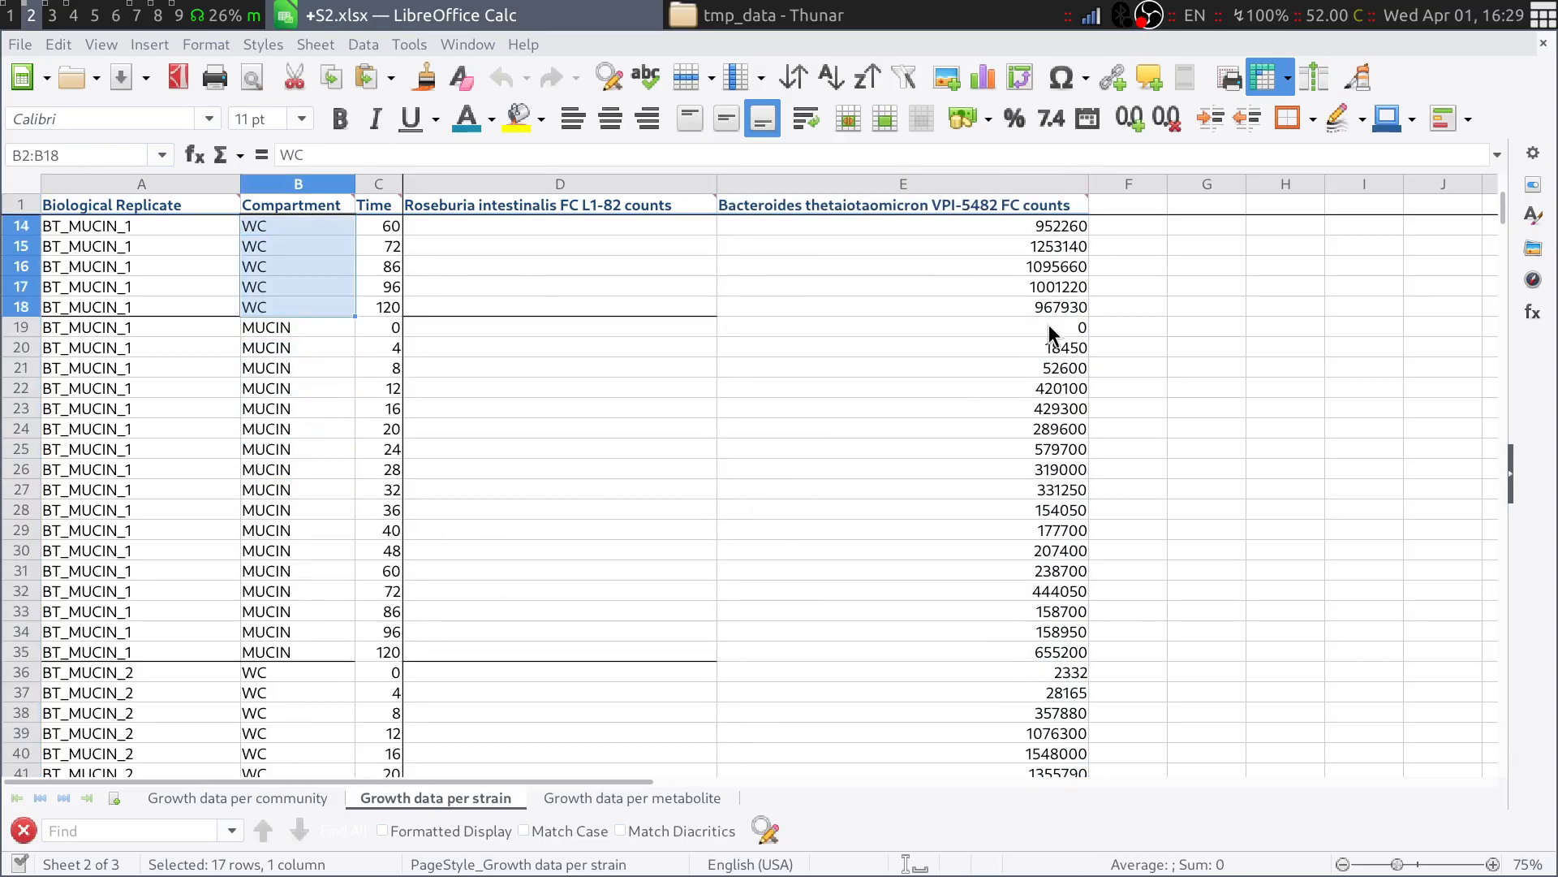
drag(1055, 328, 1039, 625)
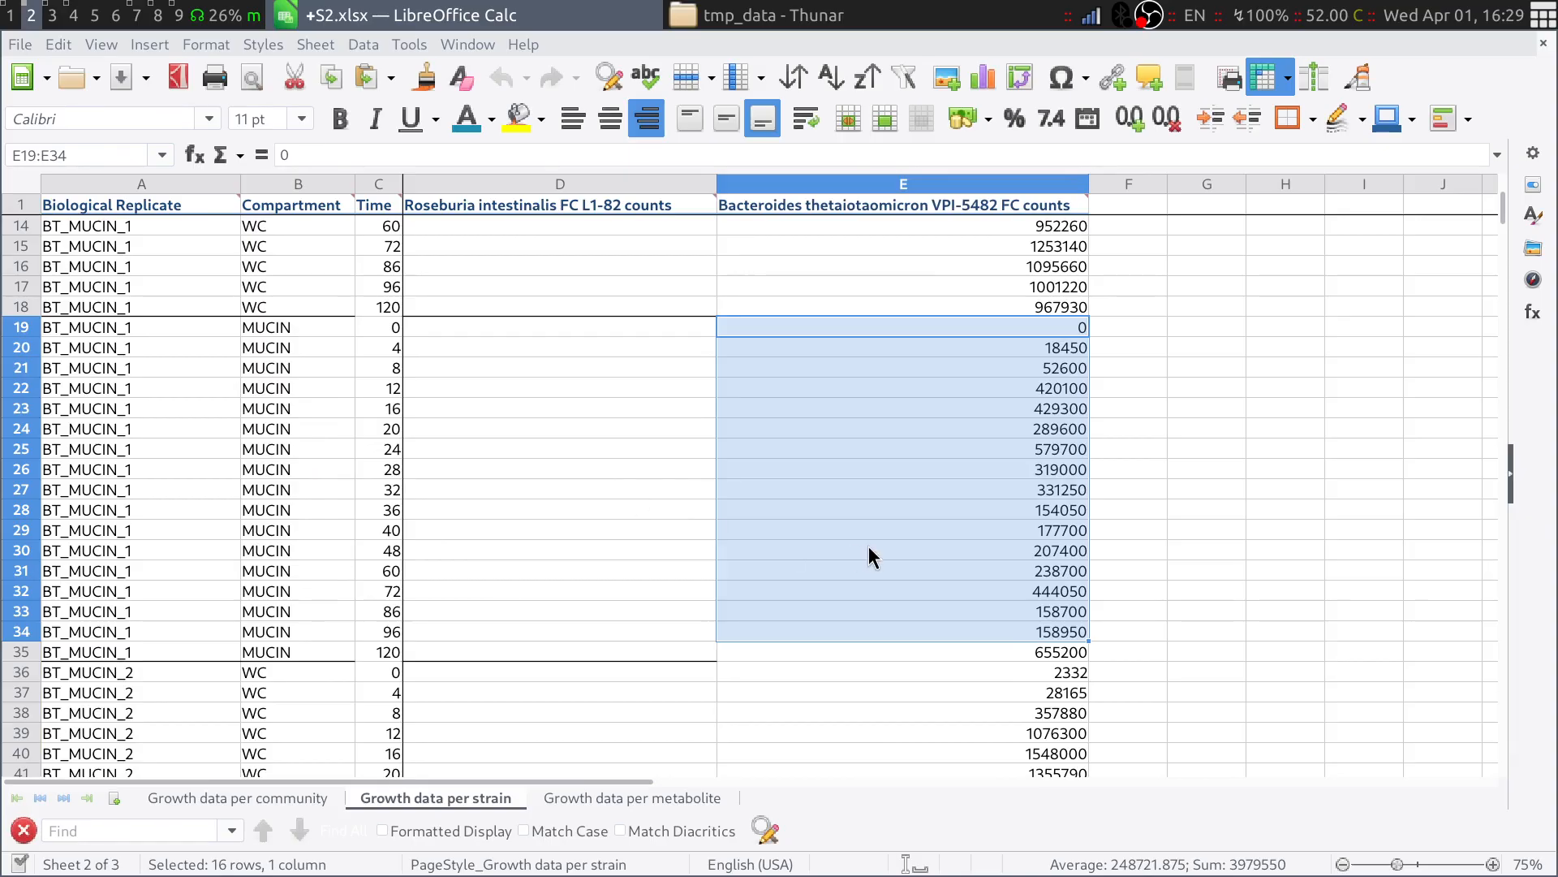
Return to the start of the strain data and highlight the WC compartment cells of BT_MUCIN_1.
scroll(859, 539, up, 4)
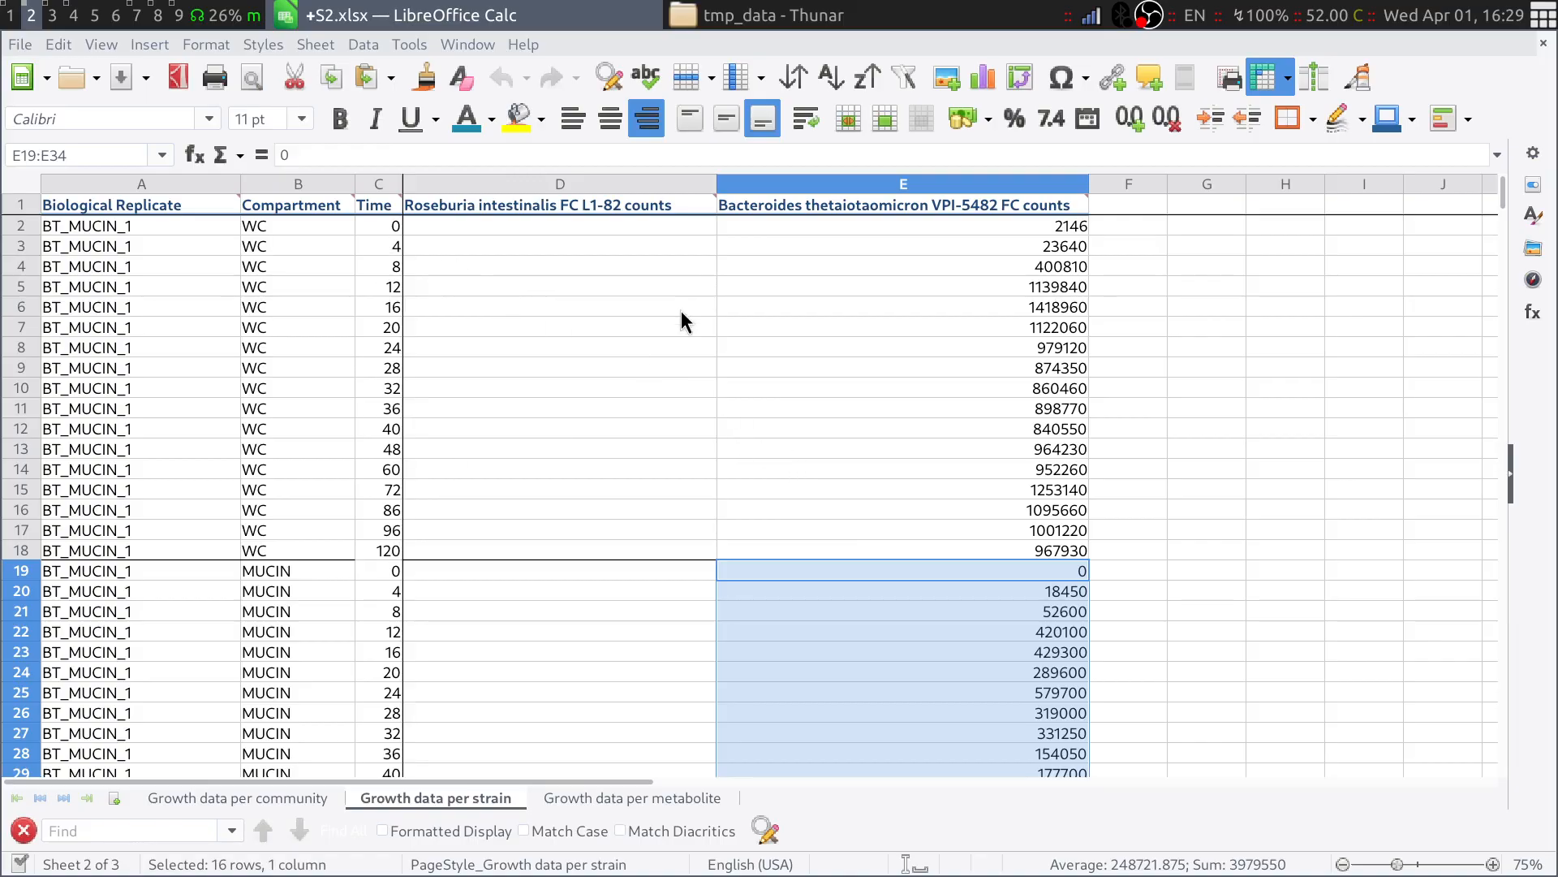
click(315, 226)
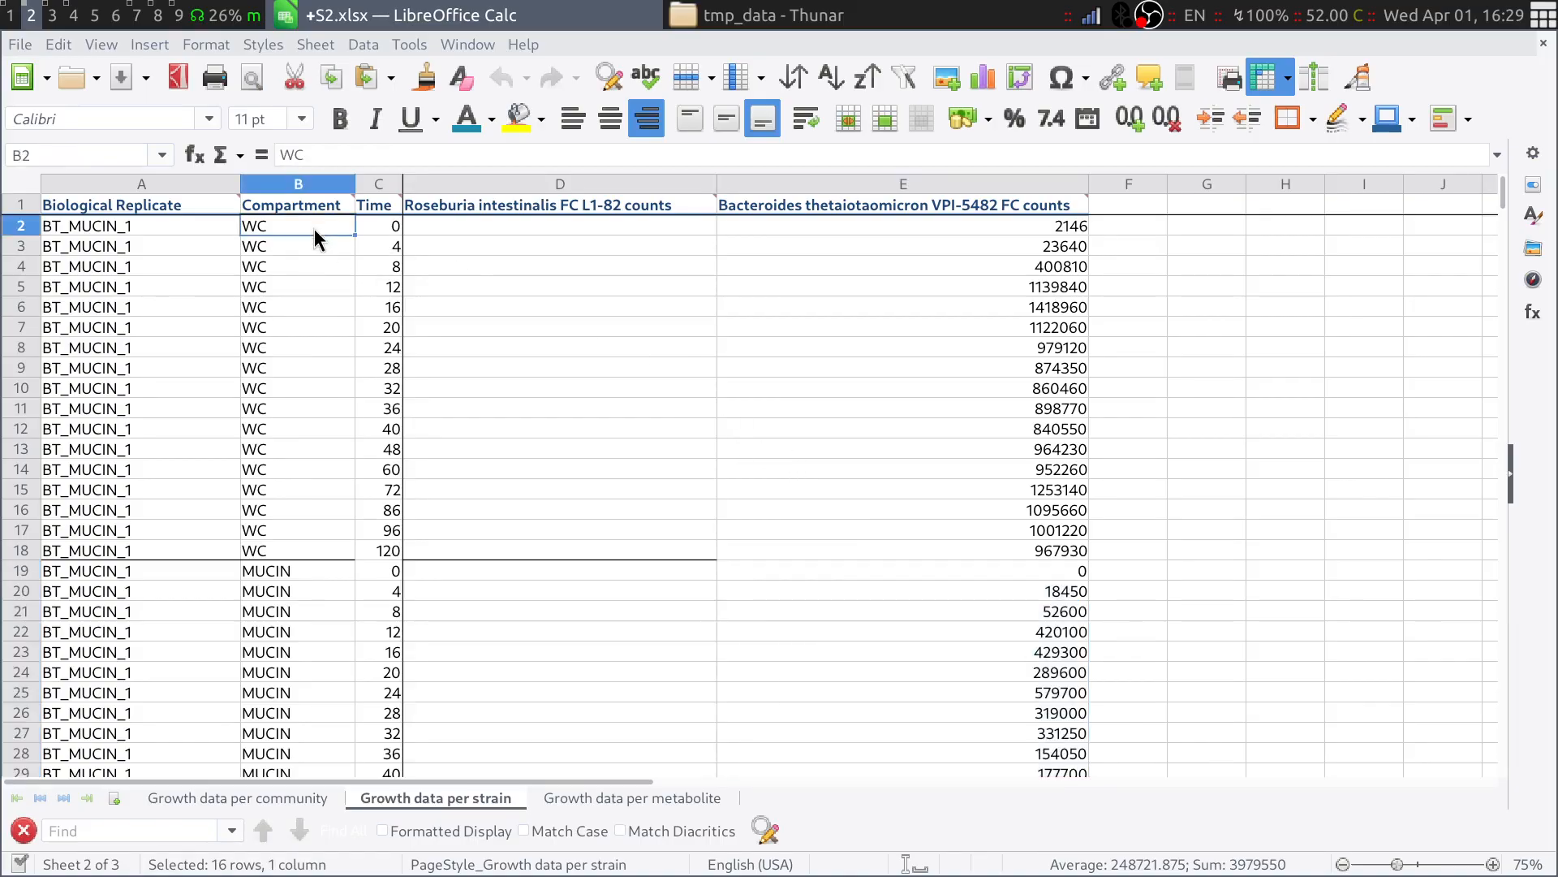
shift+click(299, 534)
click(295, 547)
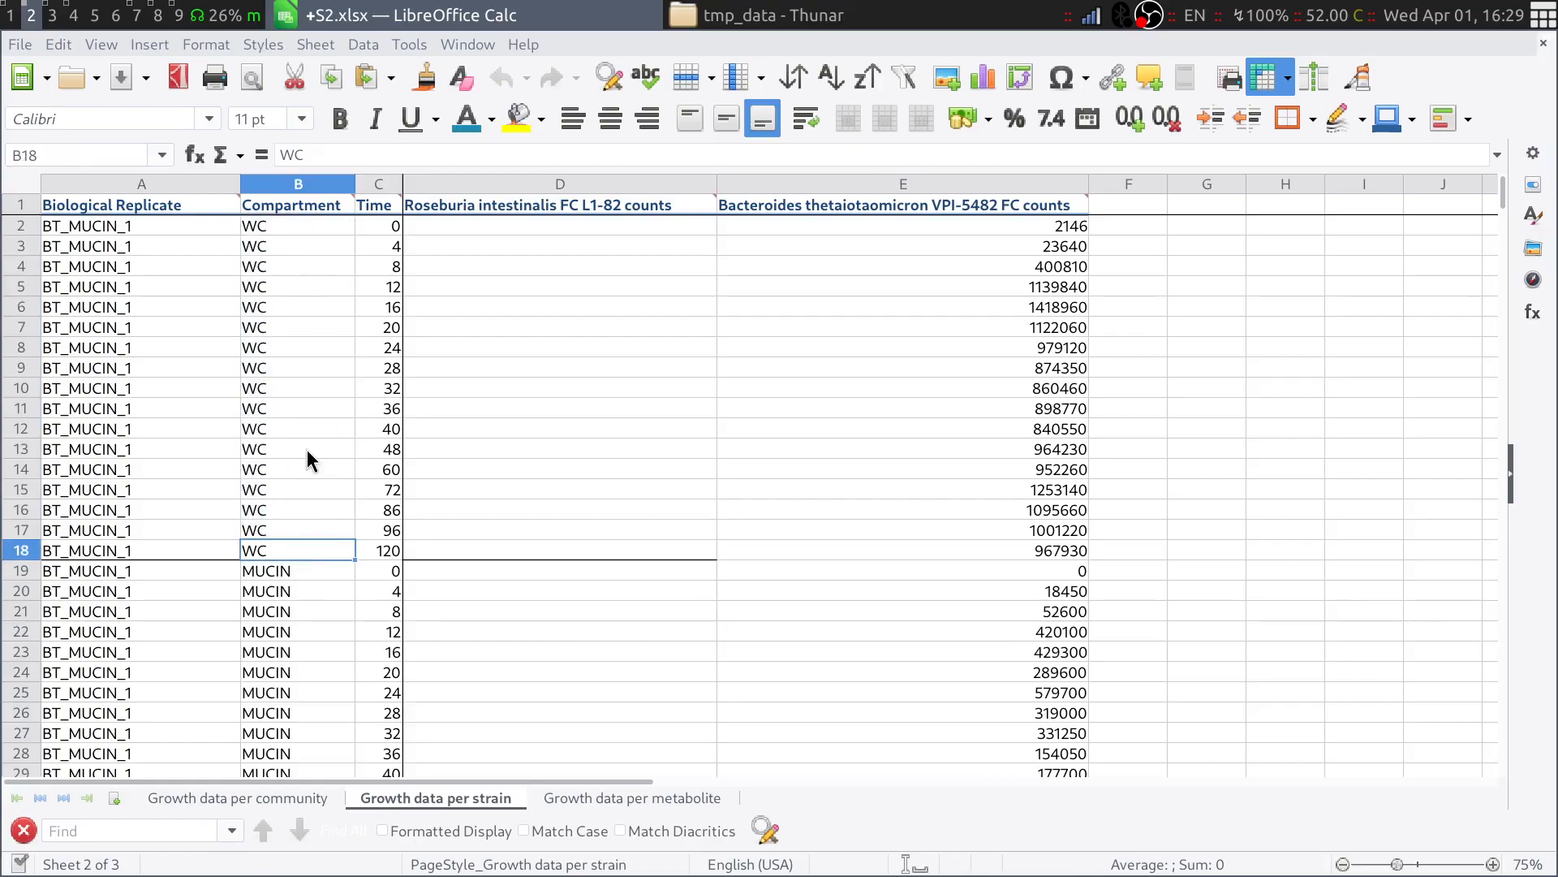
click(299, 409)
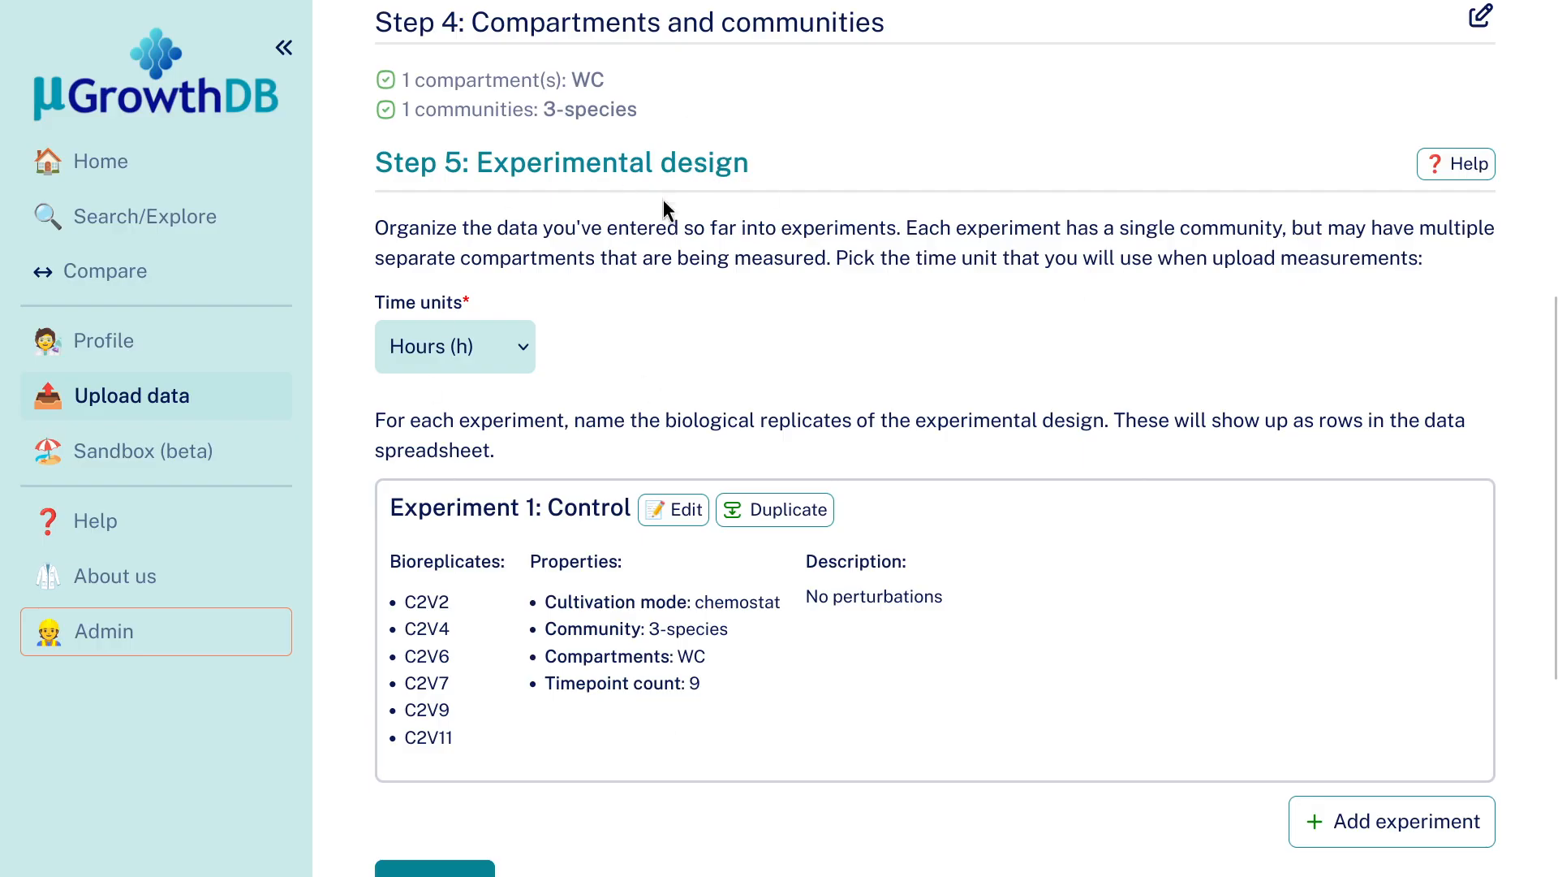
Open the 3-species submission's Control experiment for editing and review its settings and replicates, glancing at the S3.xlsx community data.
click(666, 509)
scroll(953, 519, down, 3)
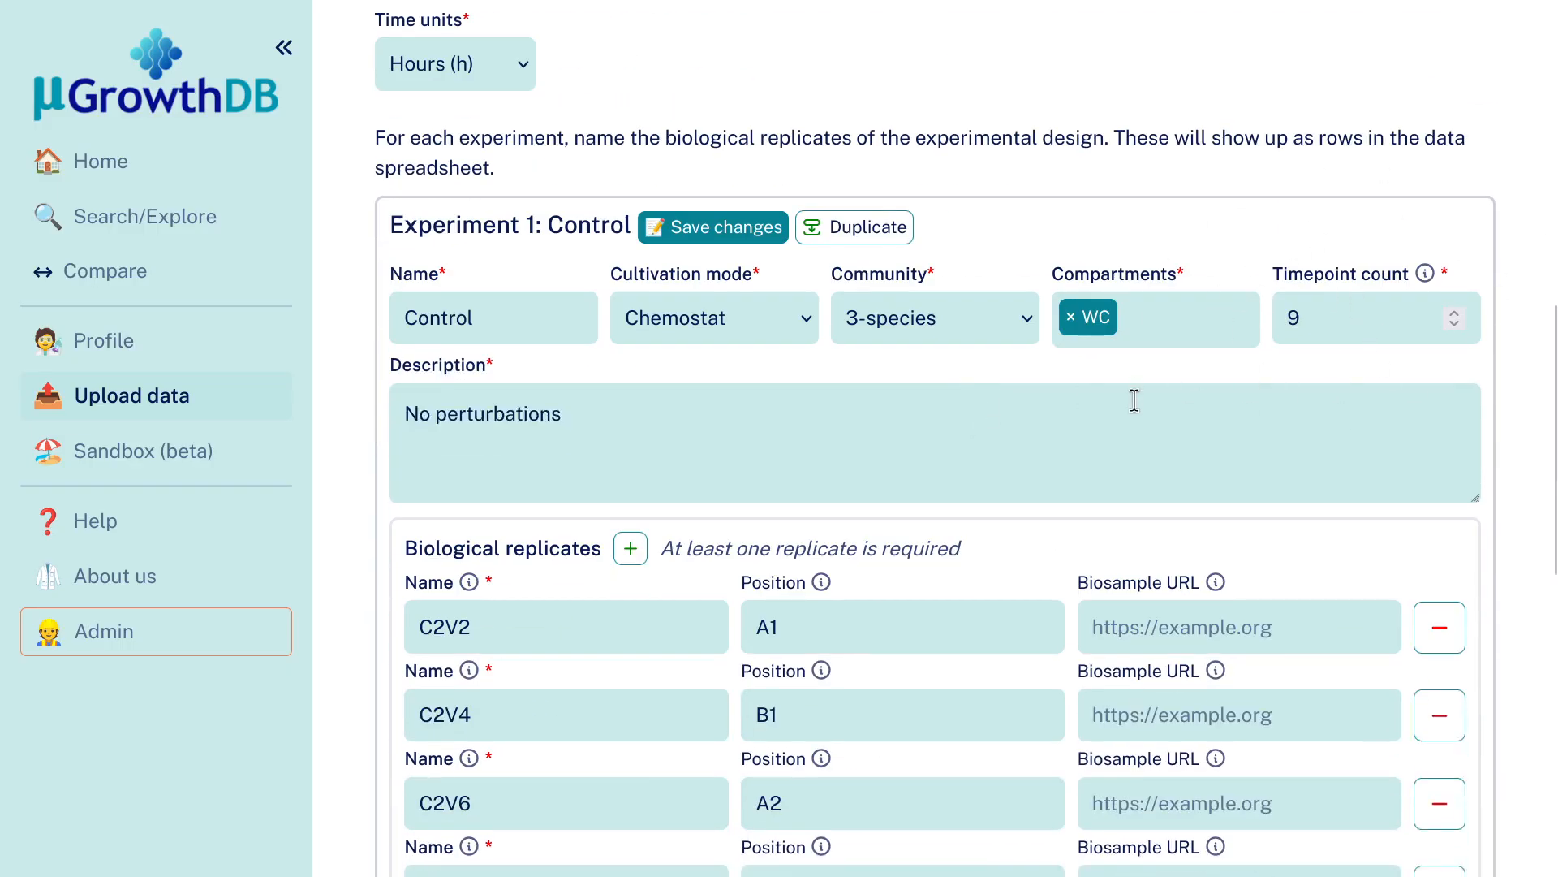
scroll(978, 475, up, 3)
key(alt+Tab)
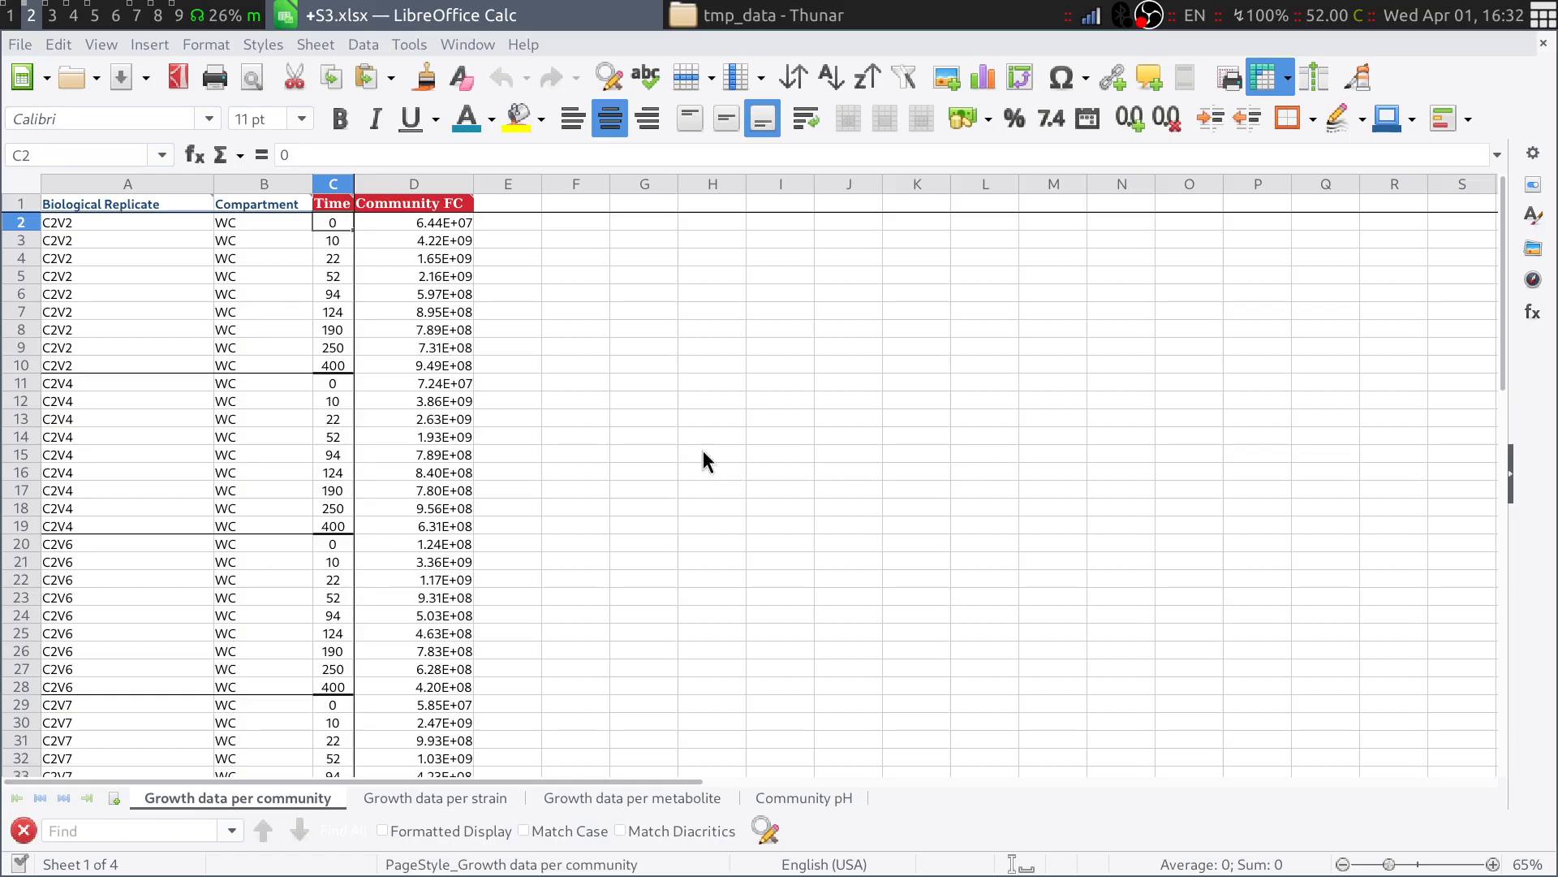
key(alt+Tab)
scroll(690, 532, down, 10)
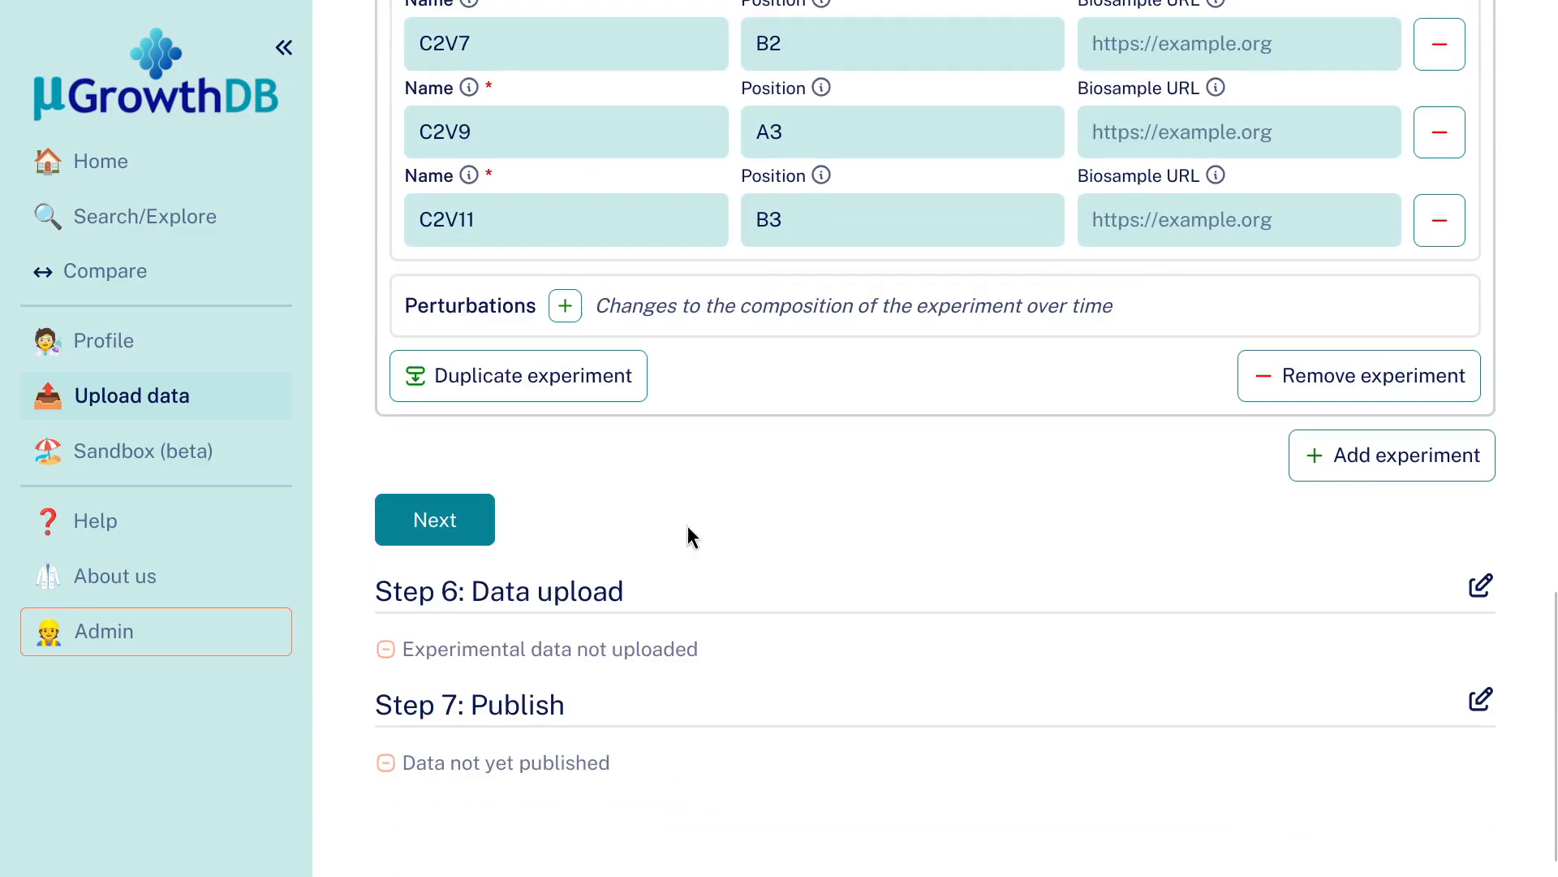
Go to the data upload step, download the data template template_data.xlsx and open it in LibreOffice Calc.
click(574, 591)
scroll(541, 421, down, 7)
click(523, 326)
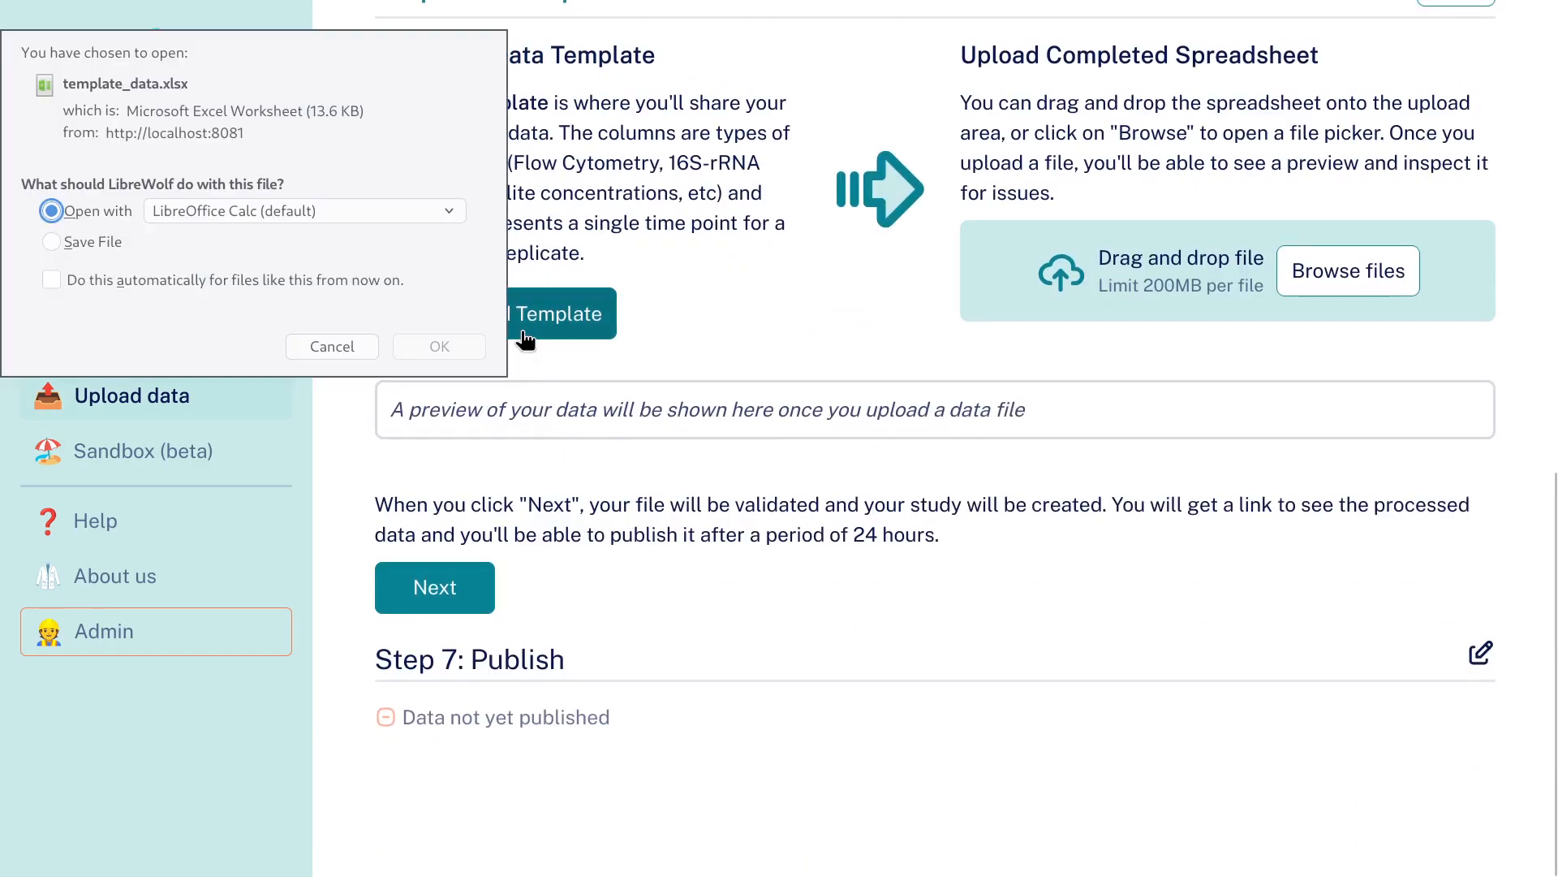
click(456, 356)
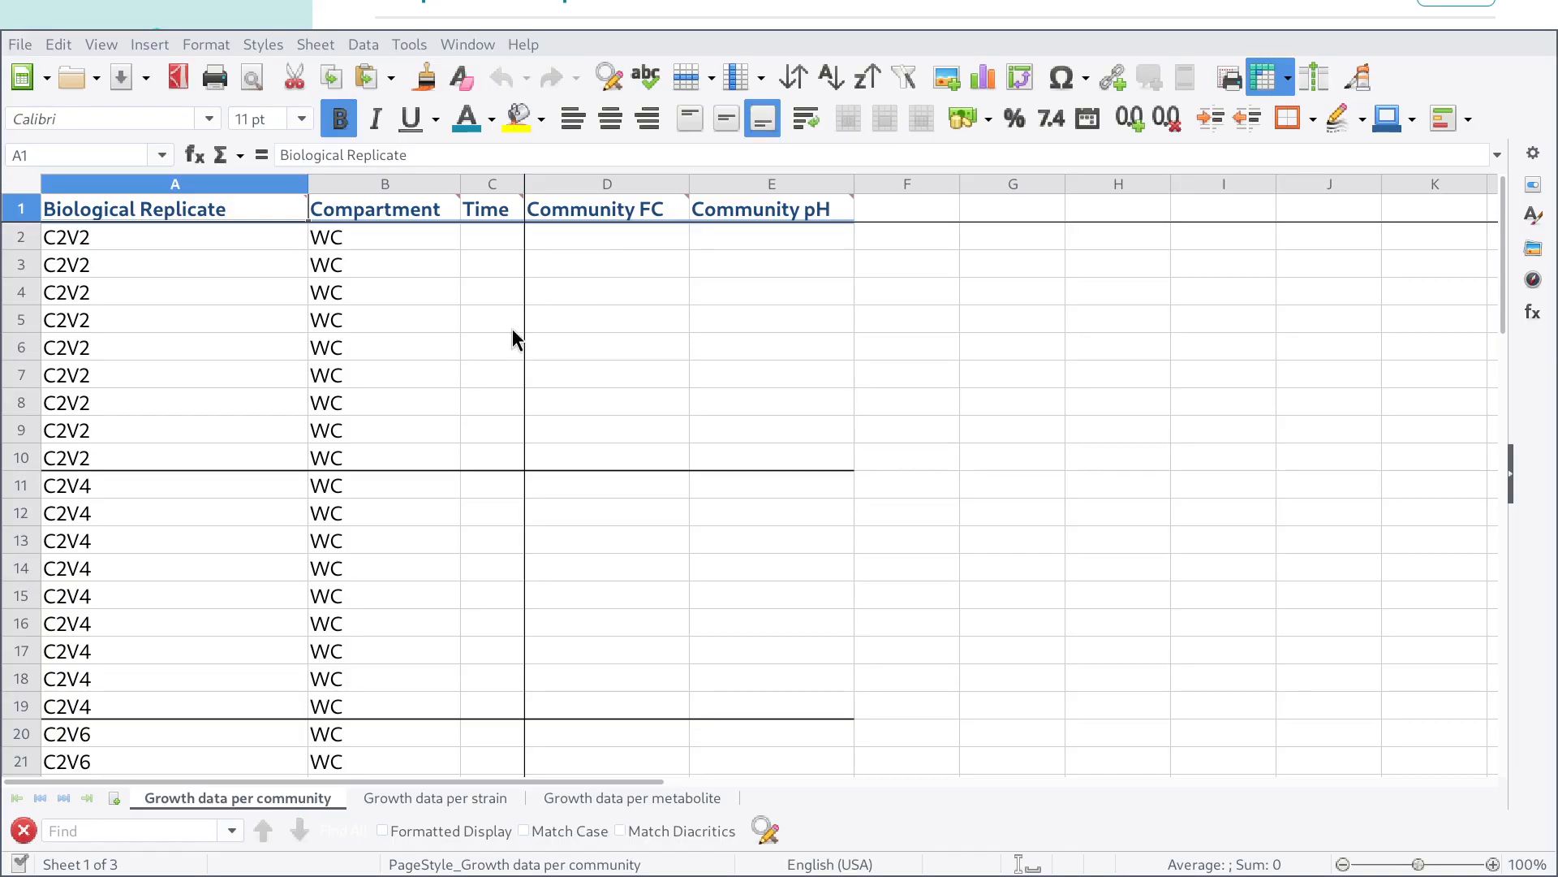
Highlight the empty Community FC and Community pH cells of replicate C2V2 in the community sheet of the template.
click(604, 211)
click(606, 185)
click(603, 242)
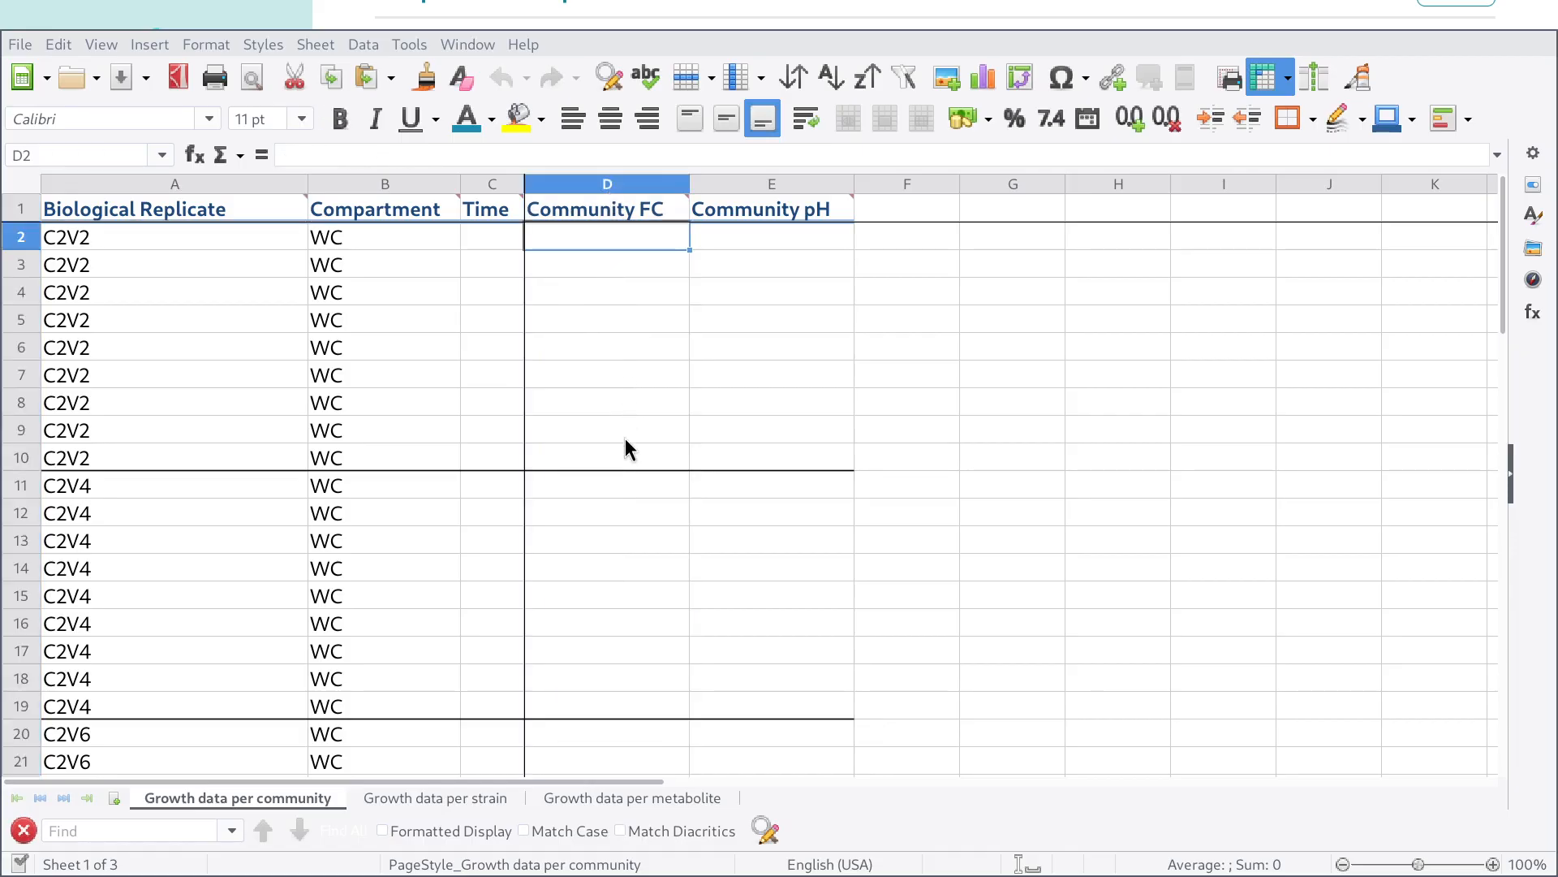
shift+click(625, 448)
click(771, 237)
shift+click(797, 459)
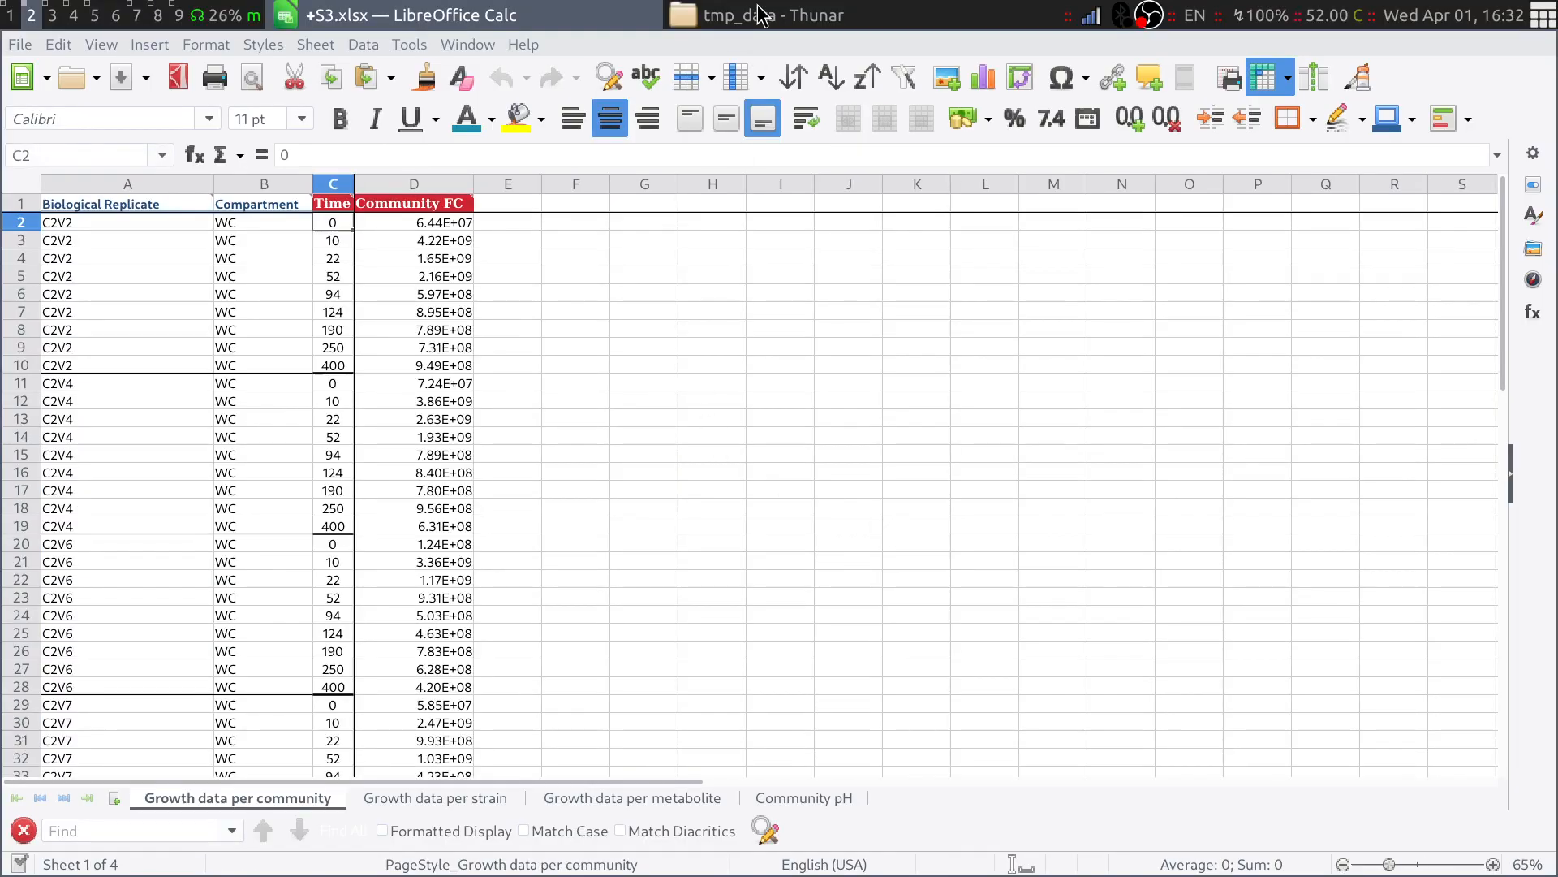
Switch to S3.xlsx and compare C2V2's time points on the Community pH sheet with those on the Growth data per community sheet.
click(796, 796)
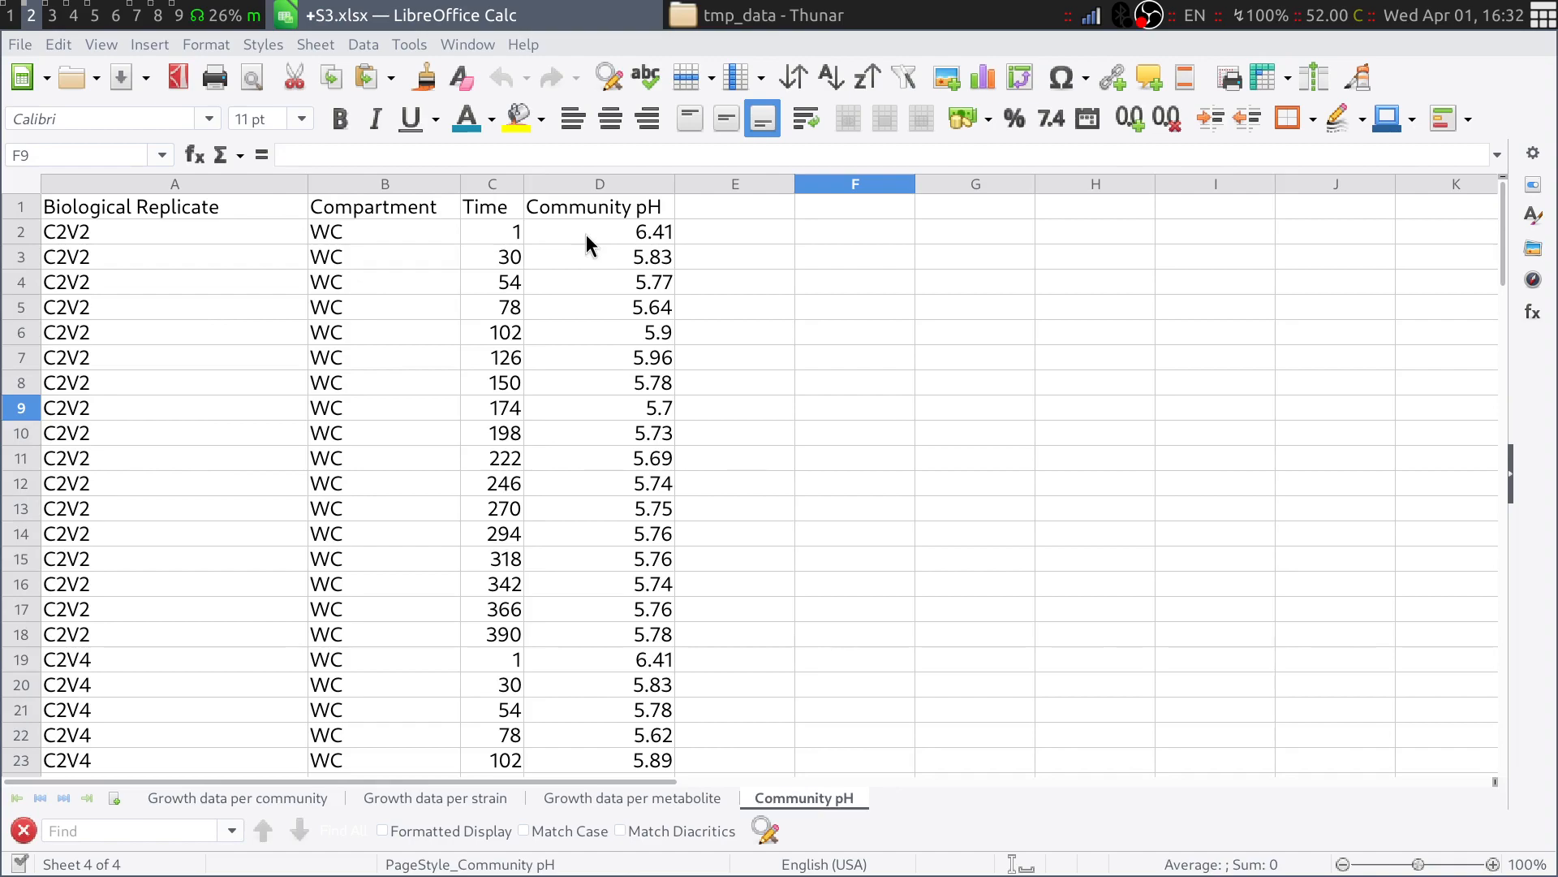
click(506, 236)
shift+click(512, 634)
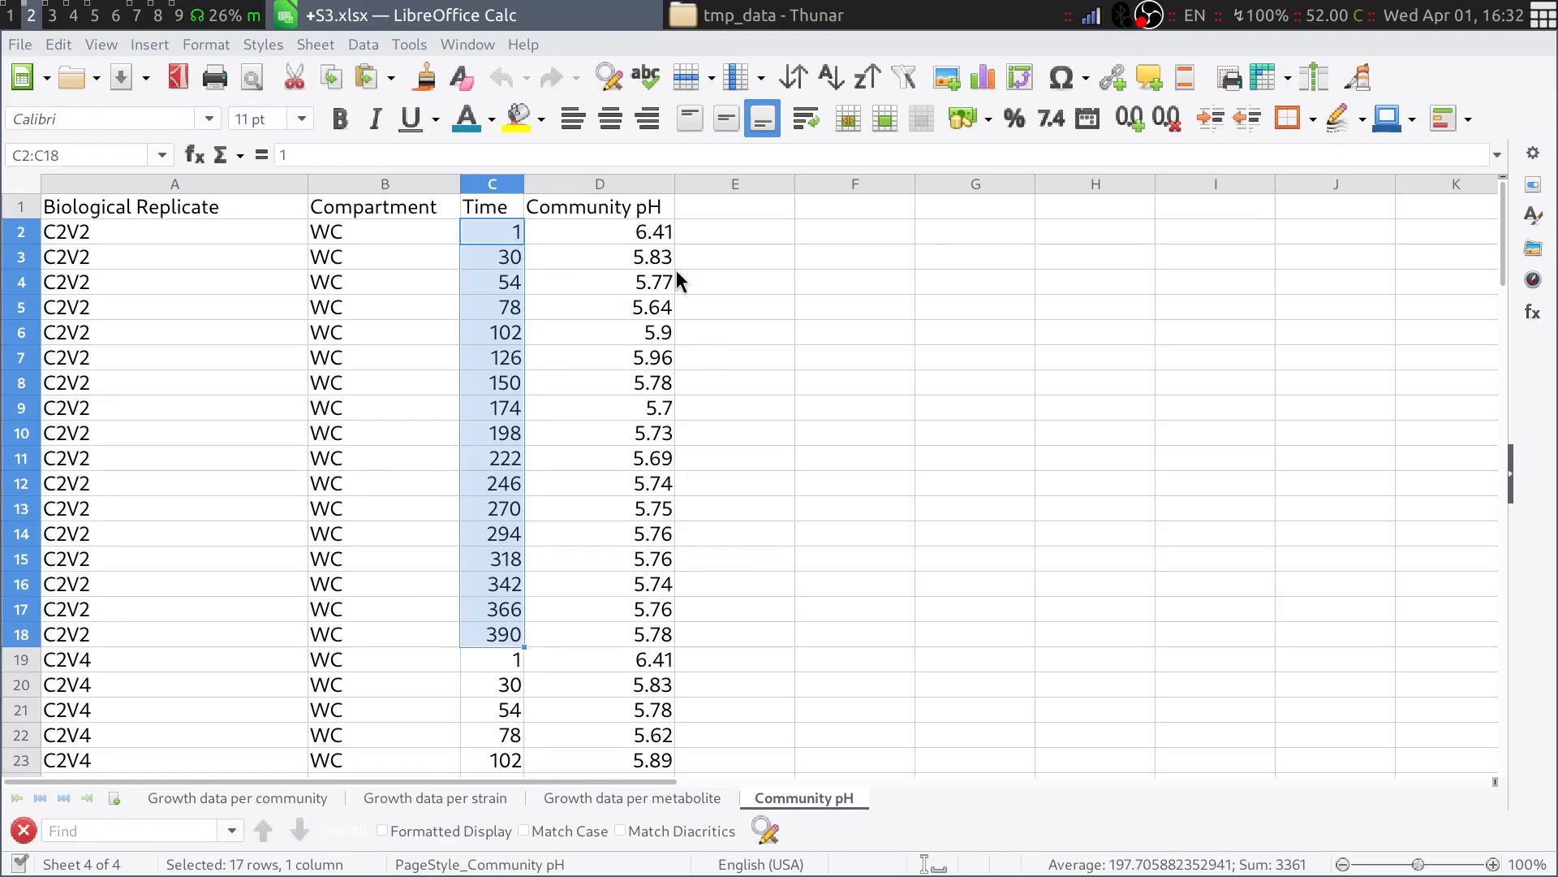
click(279, 804)
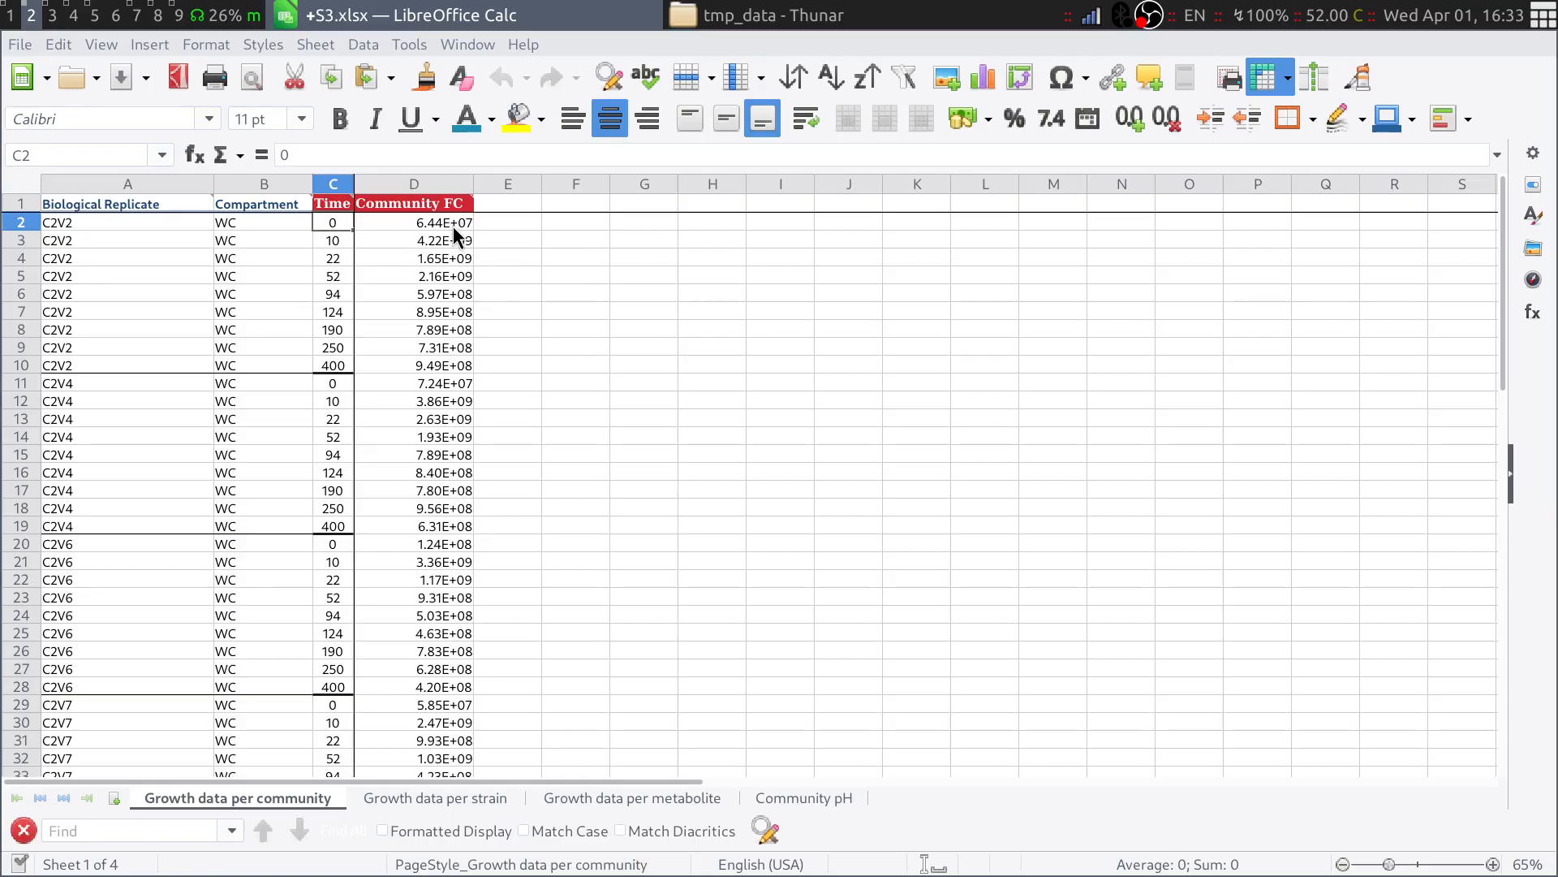
Review the Biological Replicate, Compartment, Time and Community pH headers on the separate Community pH sheet.
click(805, 799)
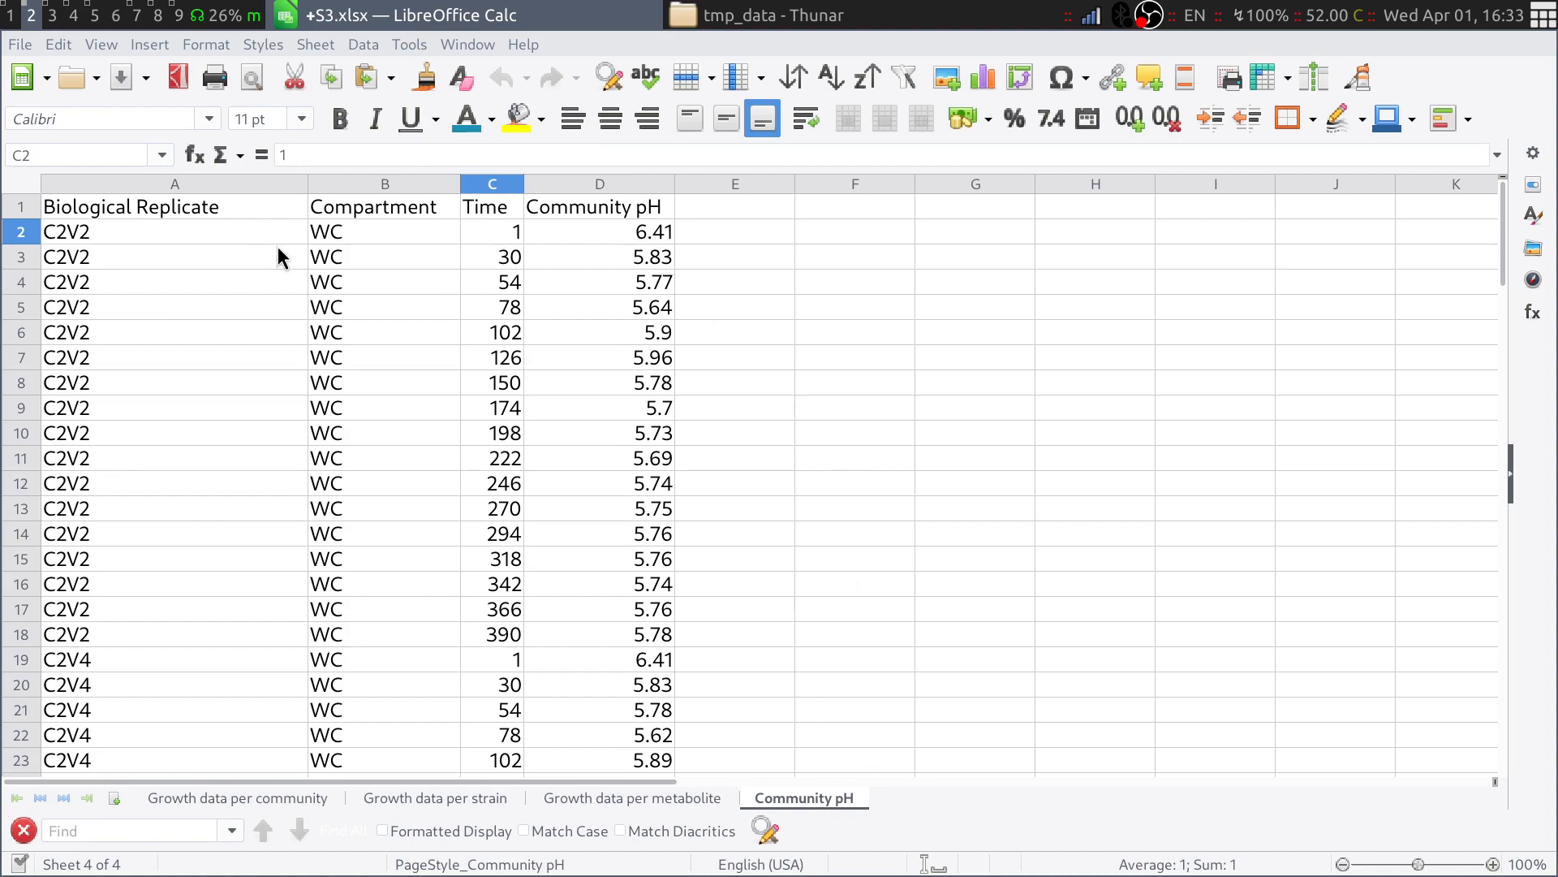
click(247, 207)
click(371, 208)
click(494, 207)
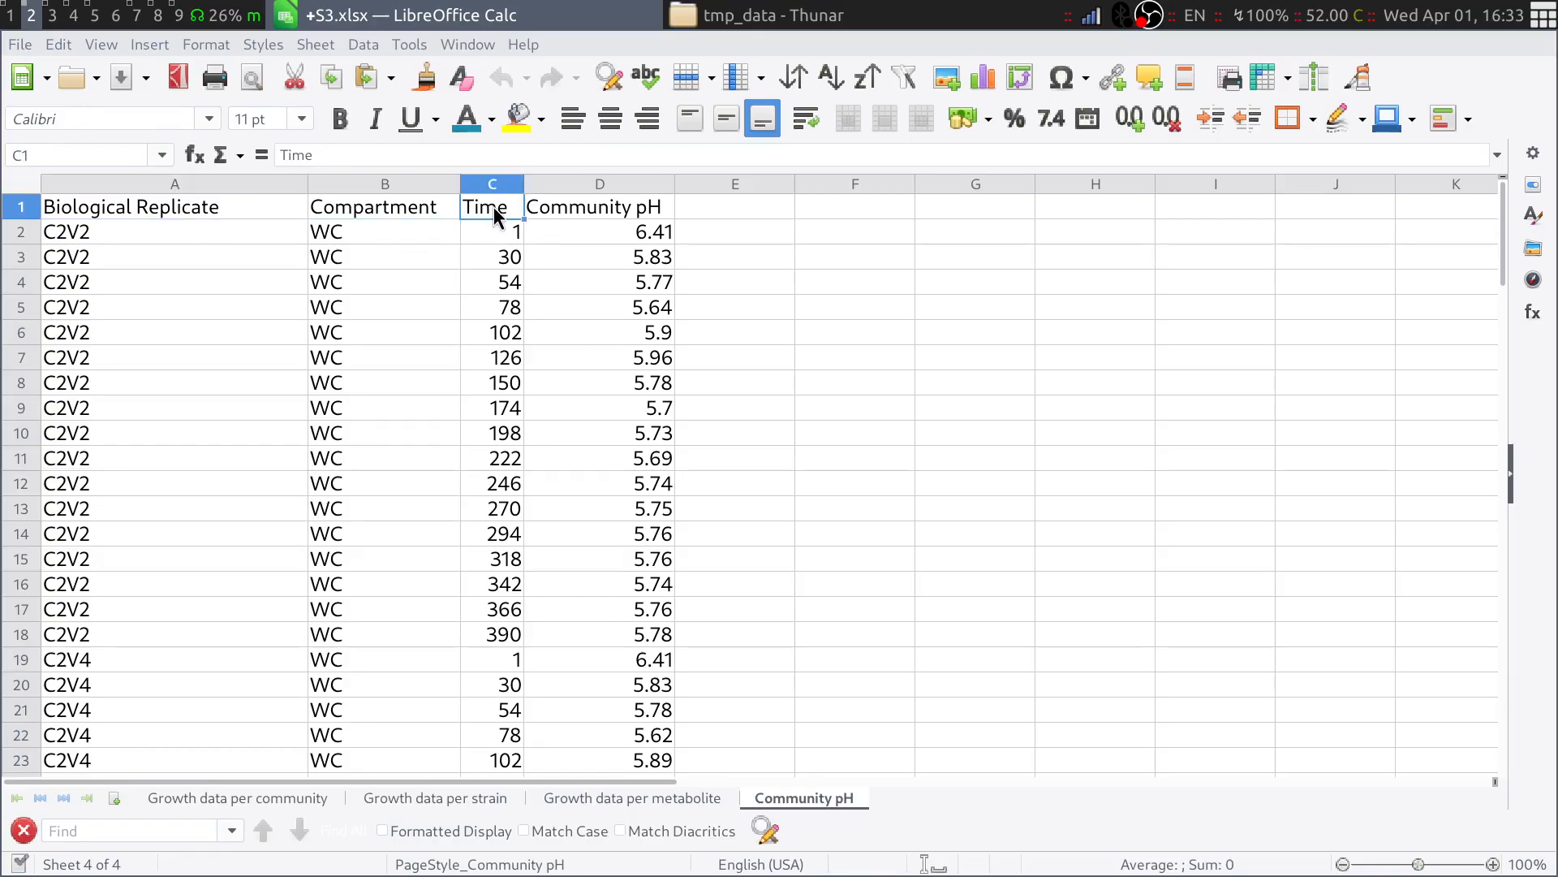
click(592, 213)
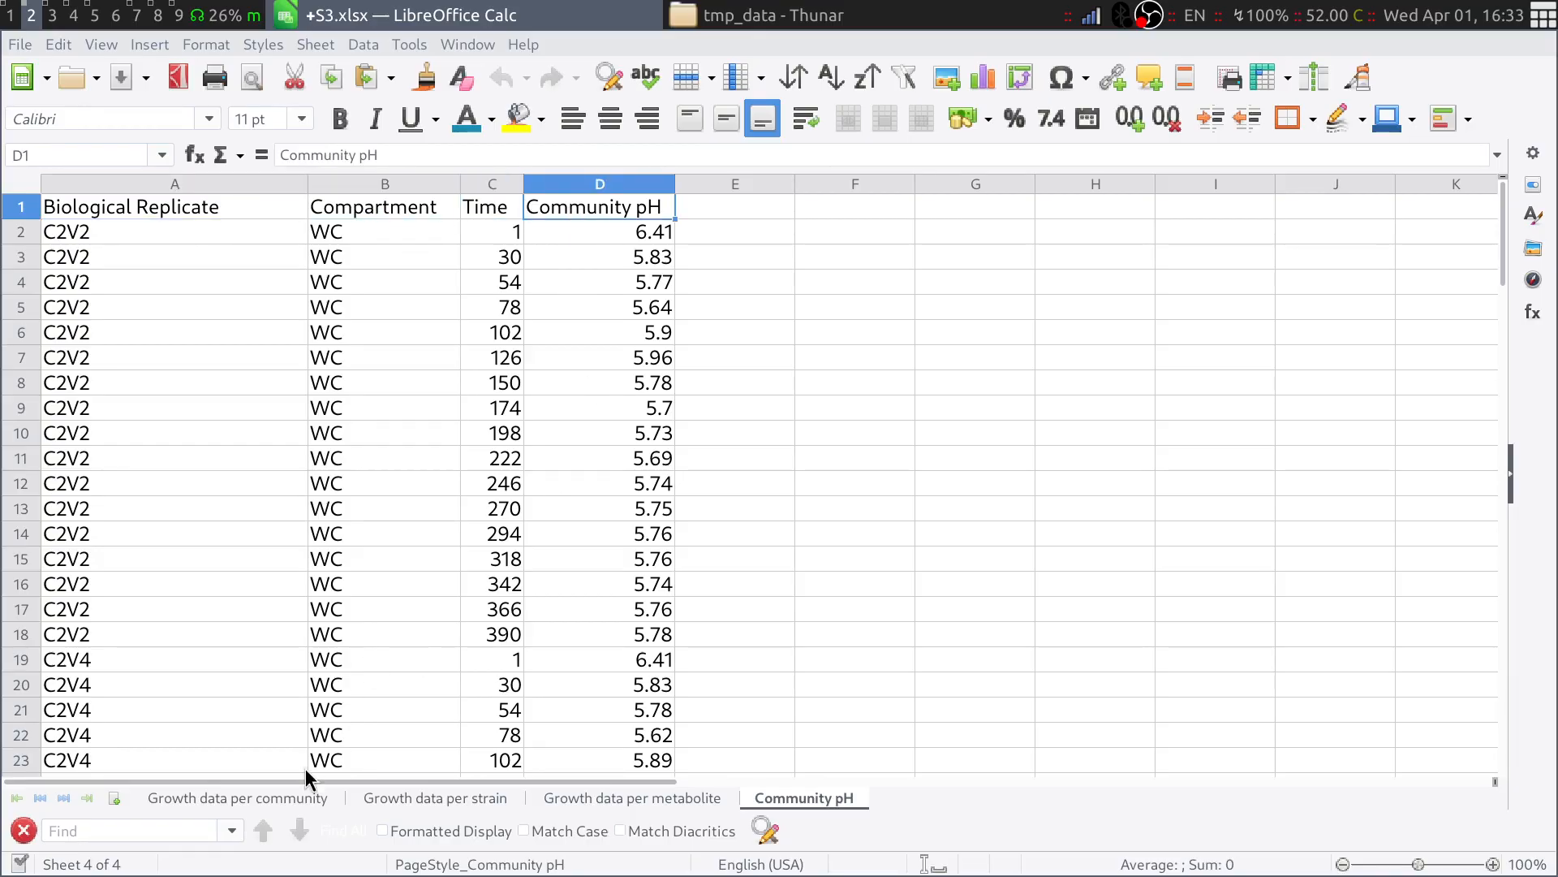
Highlight the Community pH column in the template workbook and return to the first C2V2 pH value in S3.xlsx.
key(super+1)
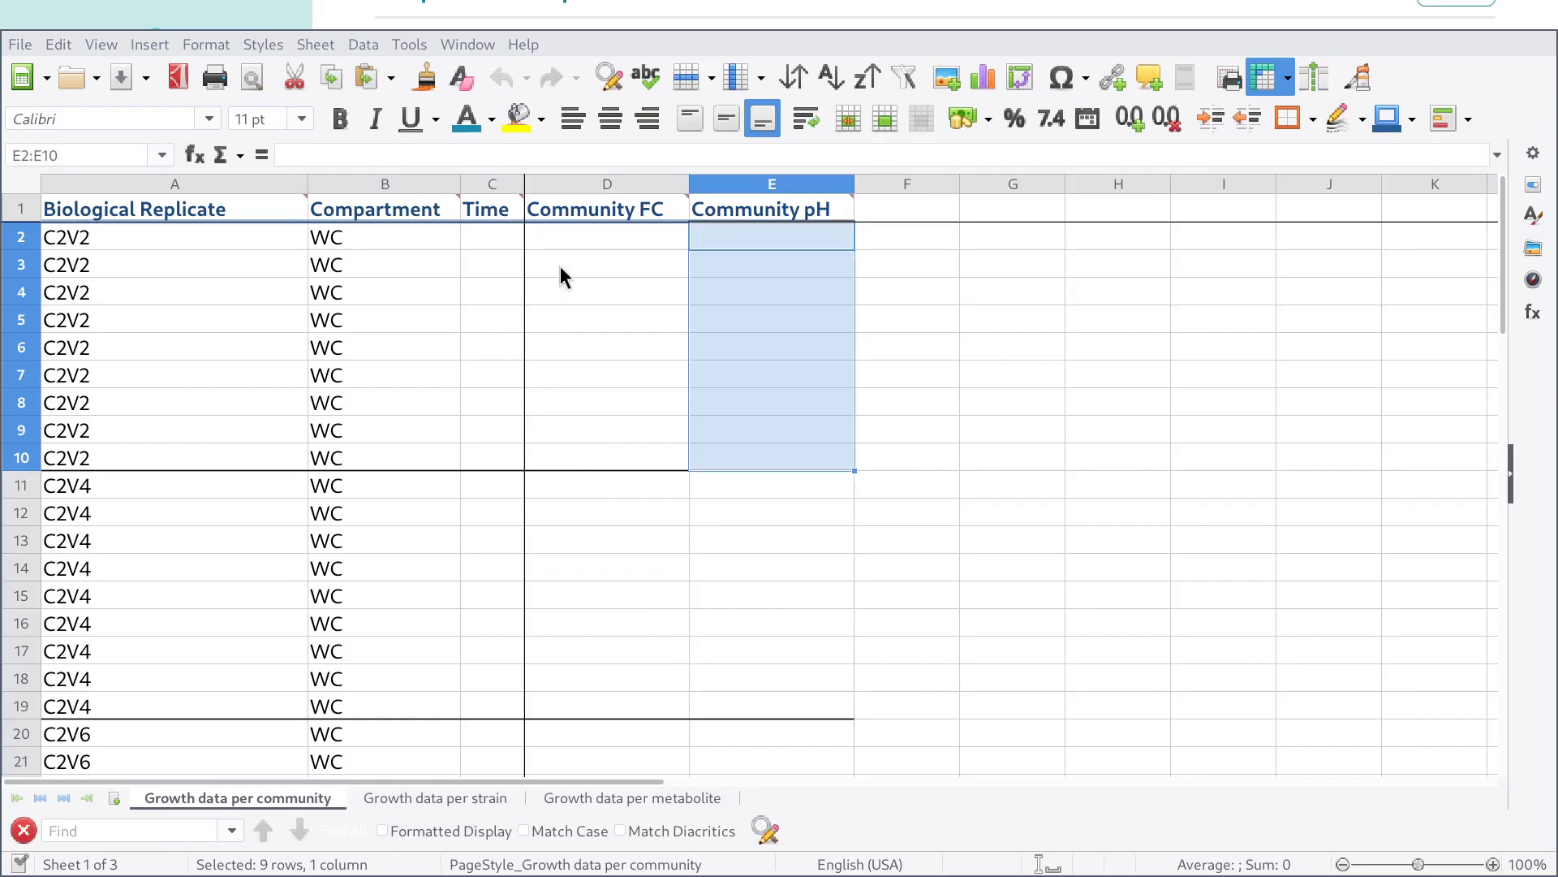
click(734, 183)
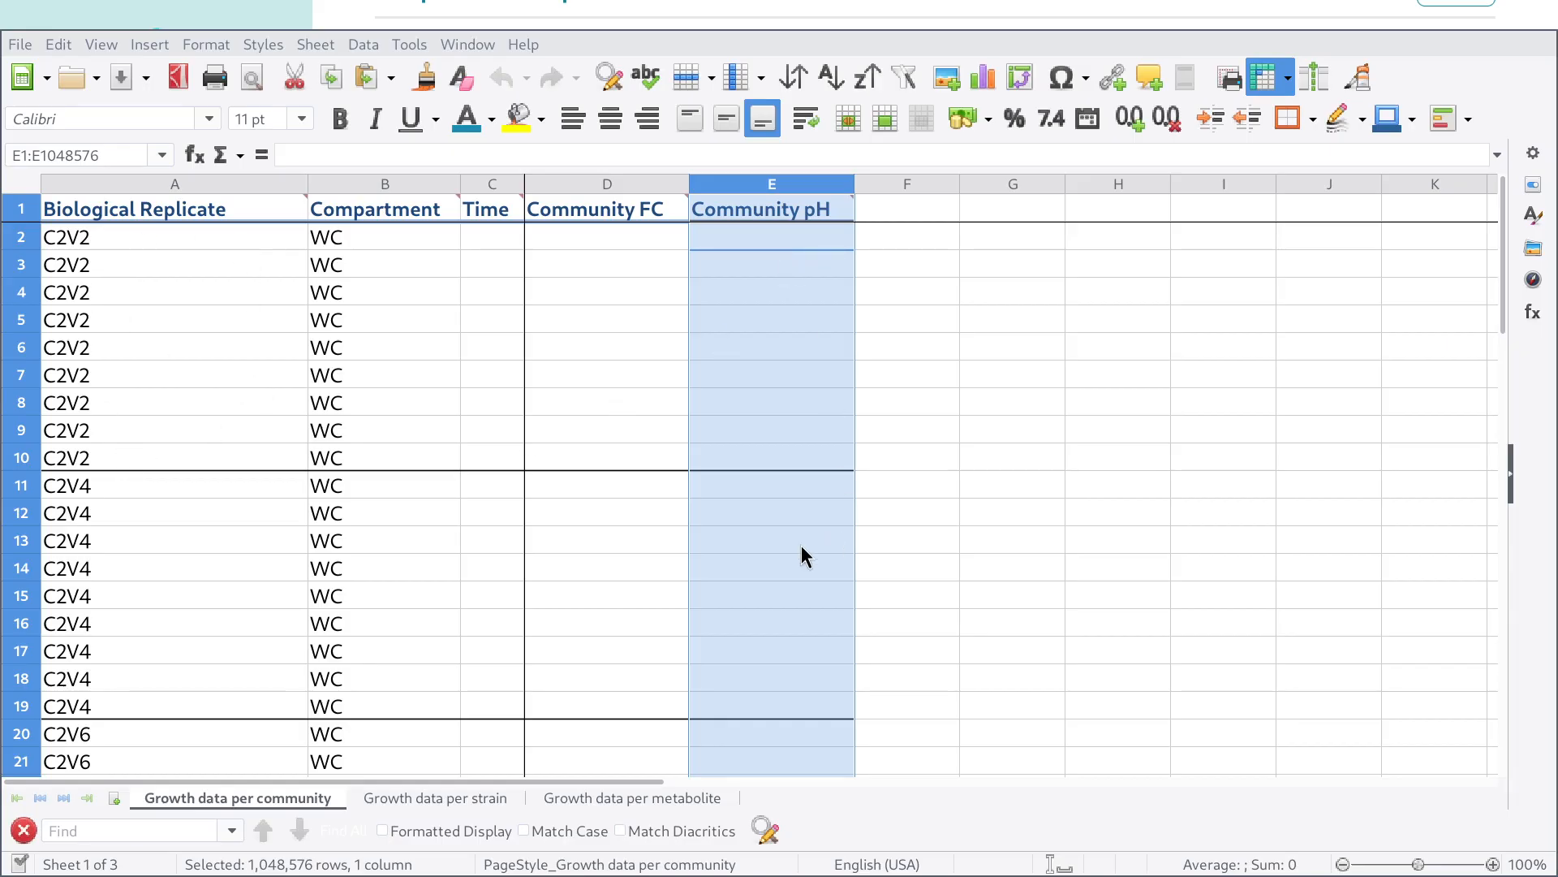
key(super+2)
click(622, 232)
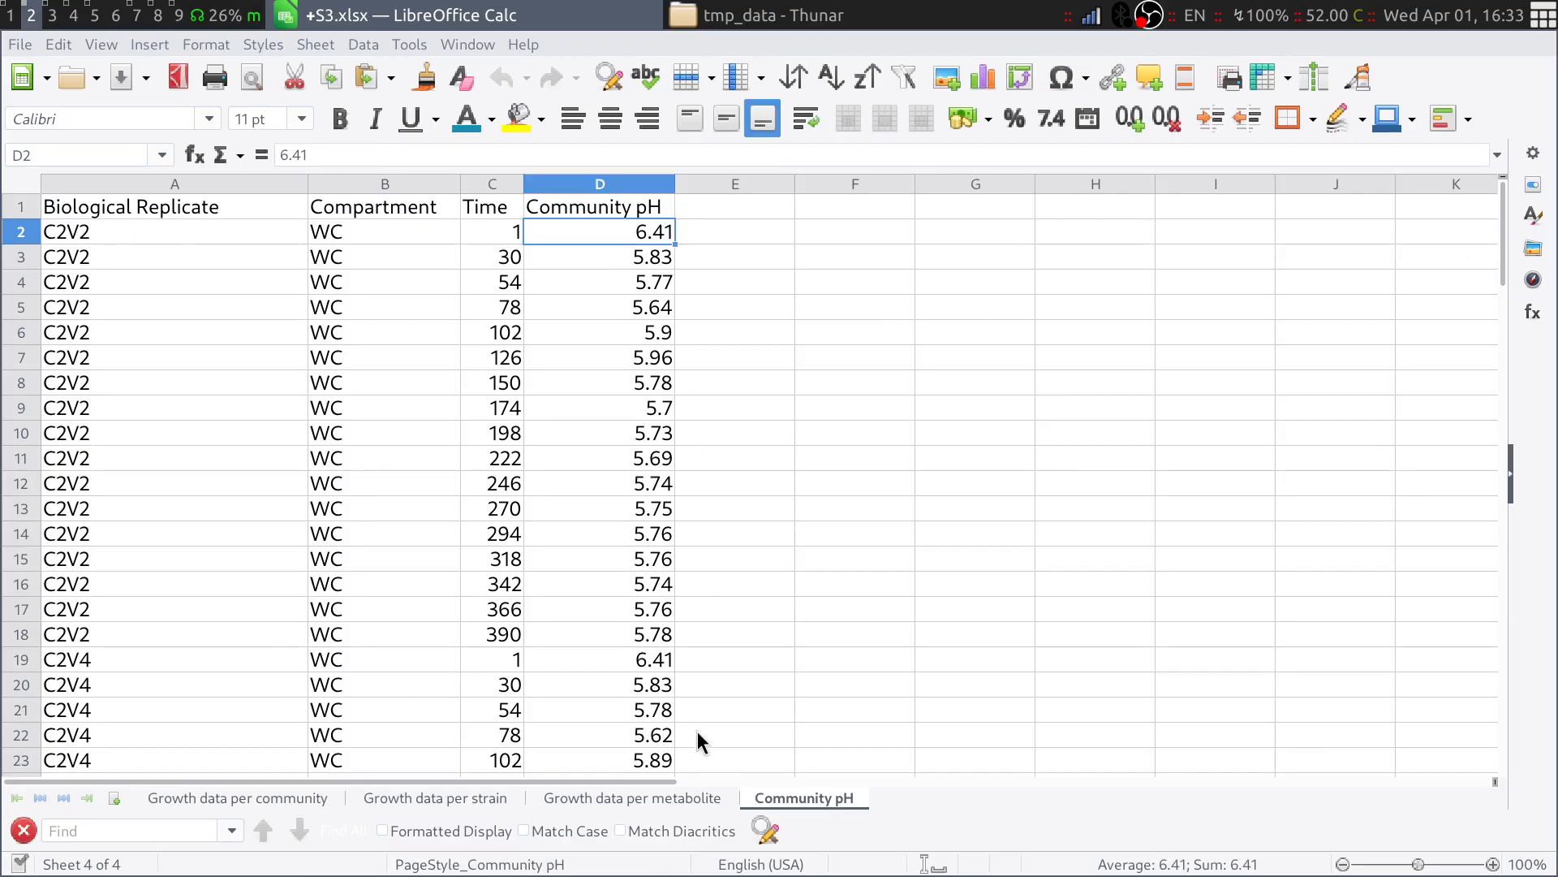
Go through the S3.xlsx community and strain sheets to the metabolite sheet and check its Time, acetic acid and succinic acid headers.
click(273, 800)
click(499, 799)
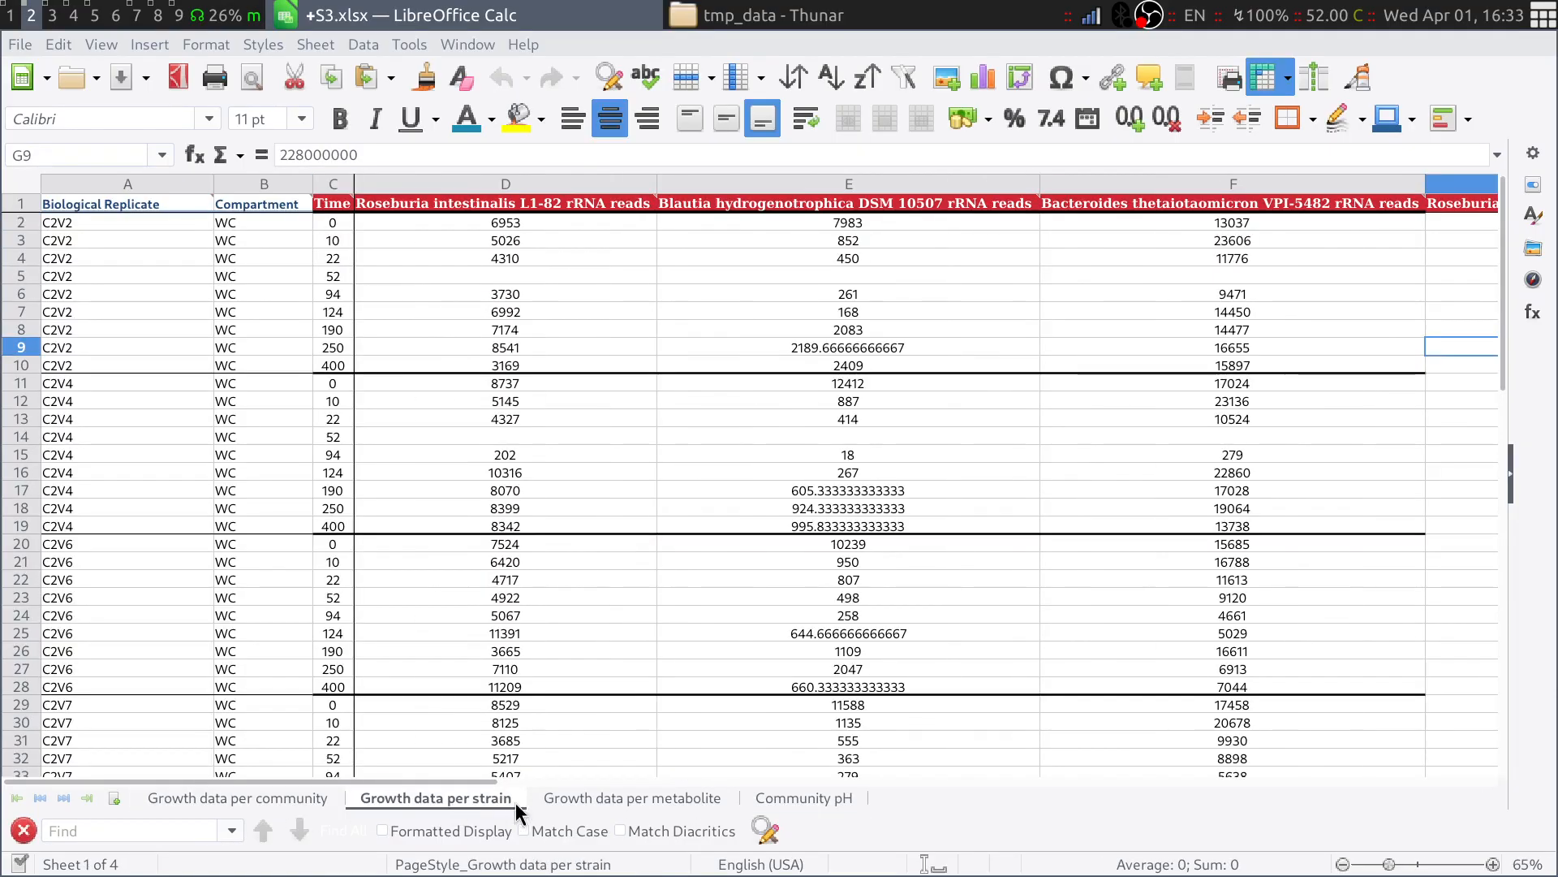
click(591, 800)
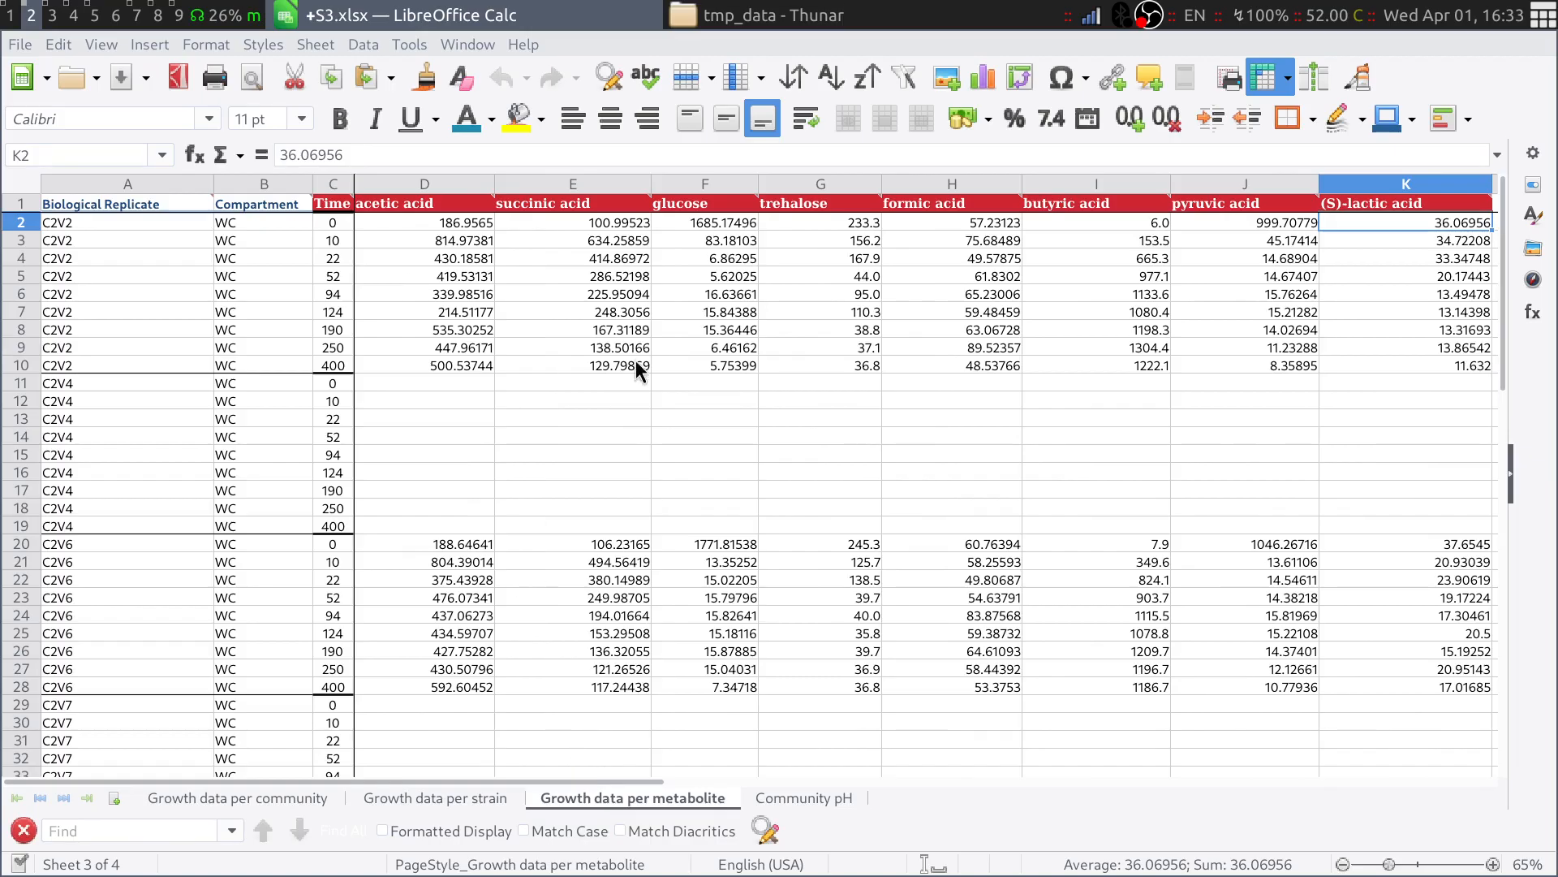
click(333, 207)
click(388, 208)
click(520, 208)
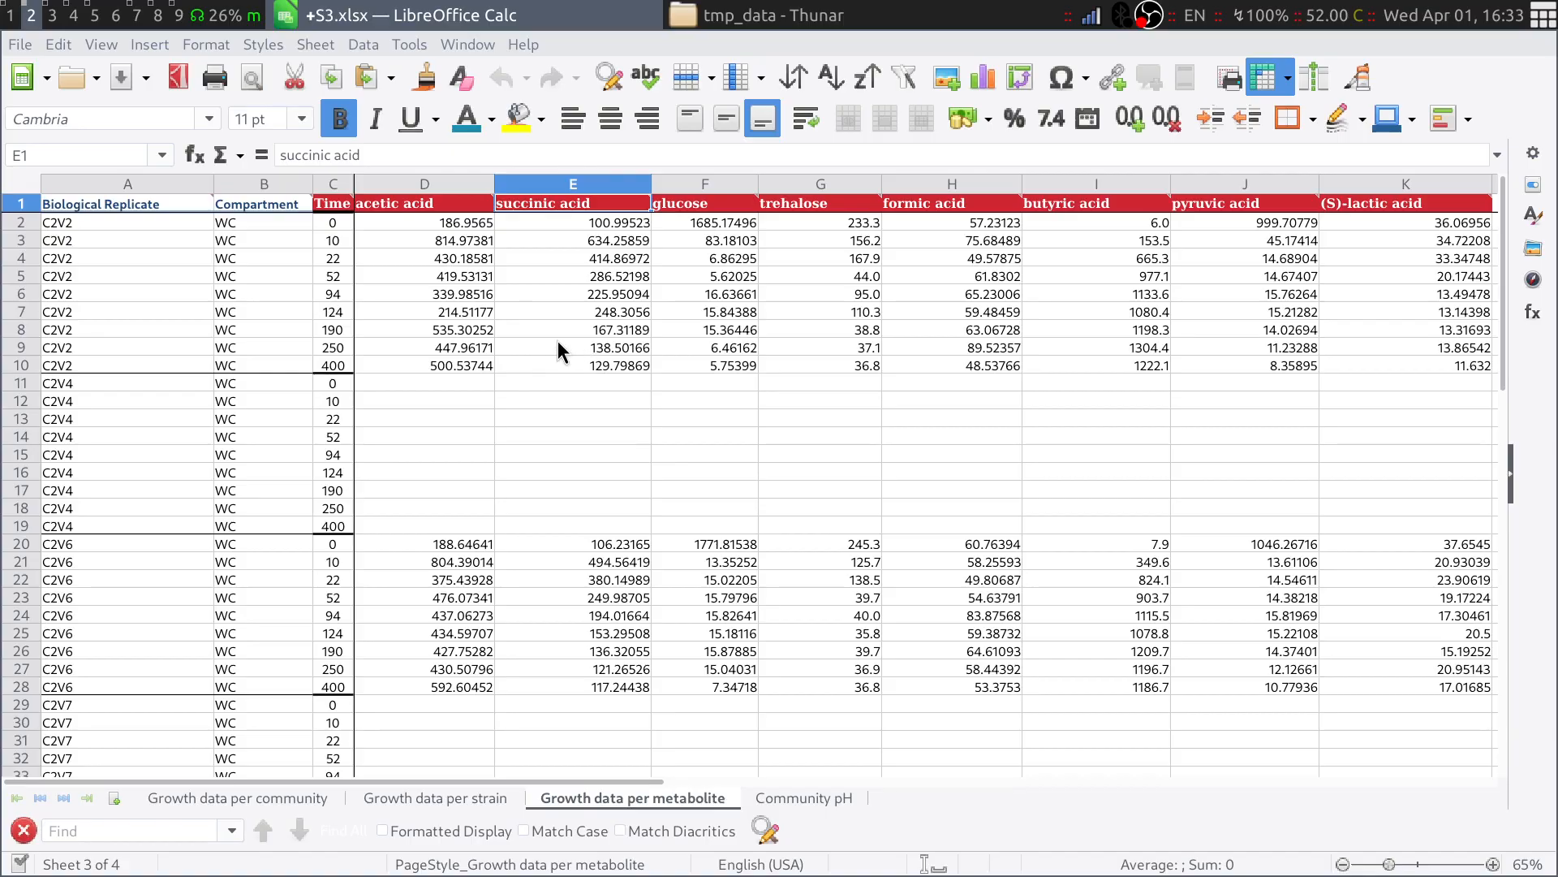
Examine the acetic acid column and individual C2V2 and C2V4 rows on the Growth data per metabolite sheet.
click(438, 183)
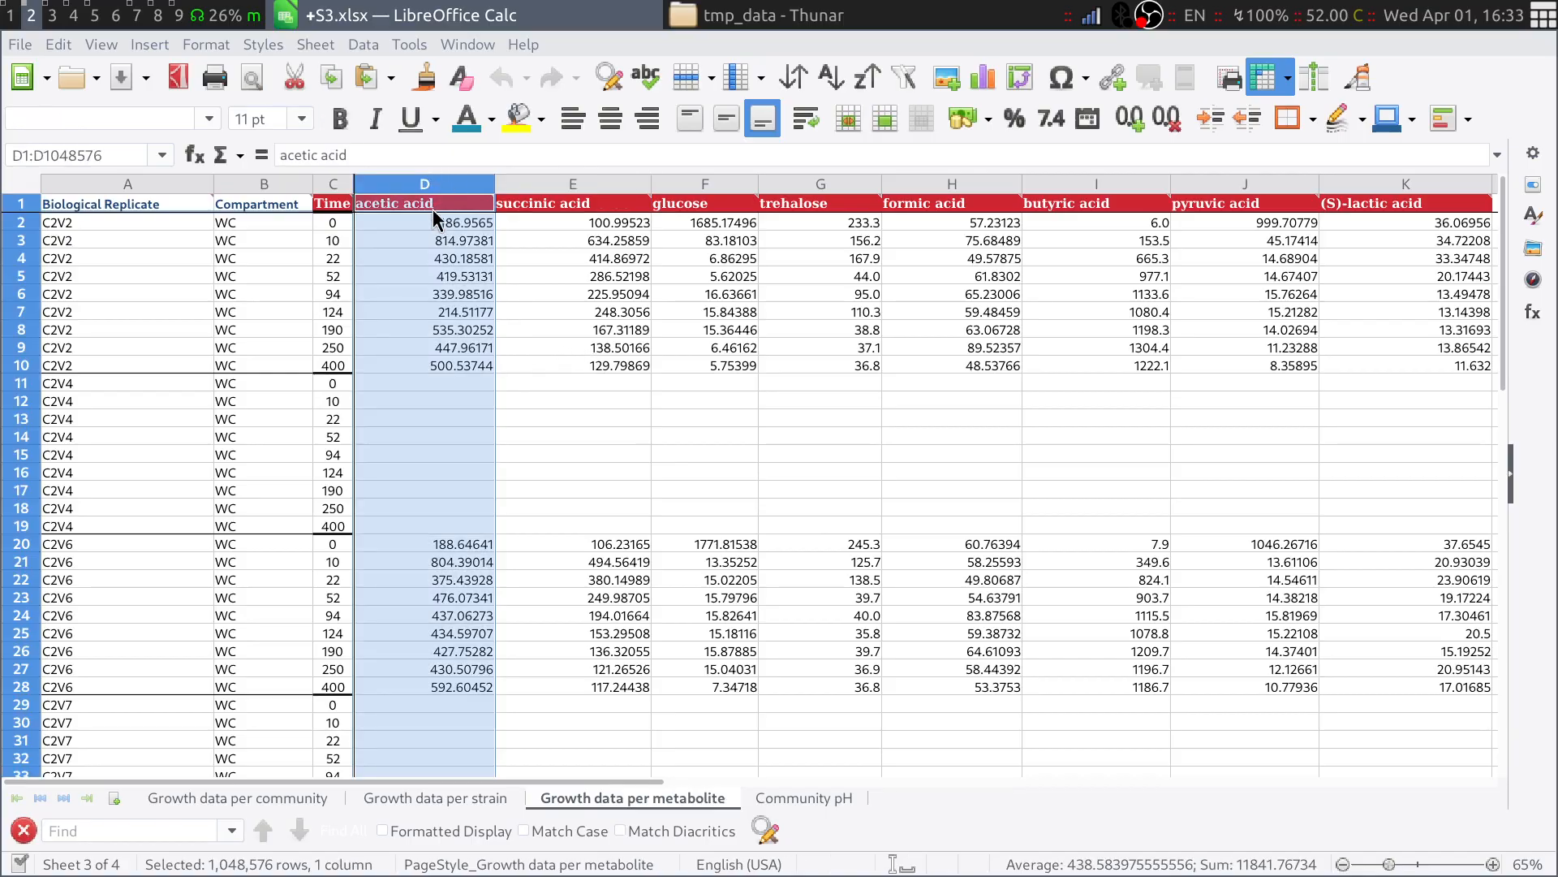
click(24, 244)
click(17, 221)
click(22, 241)
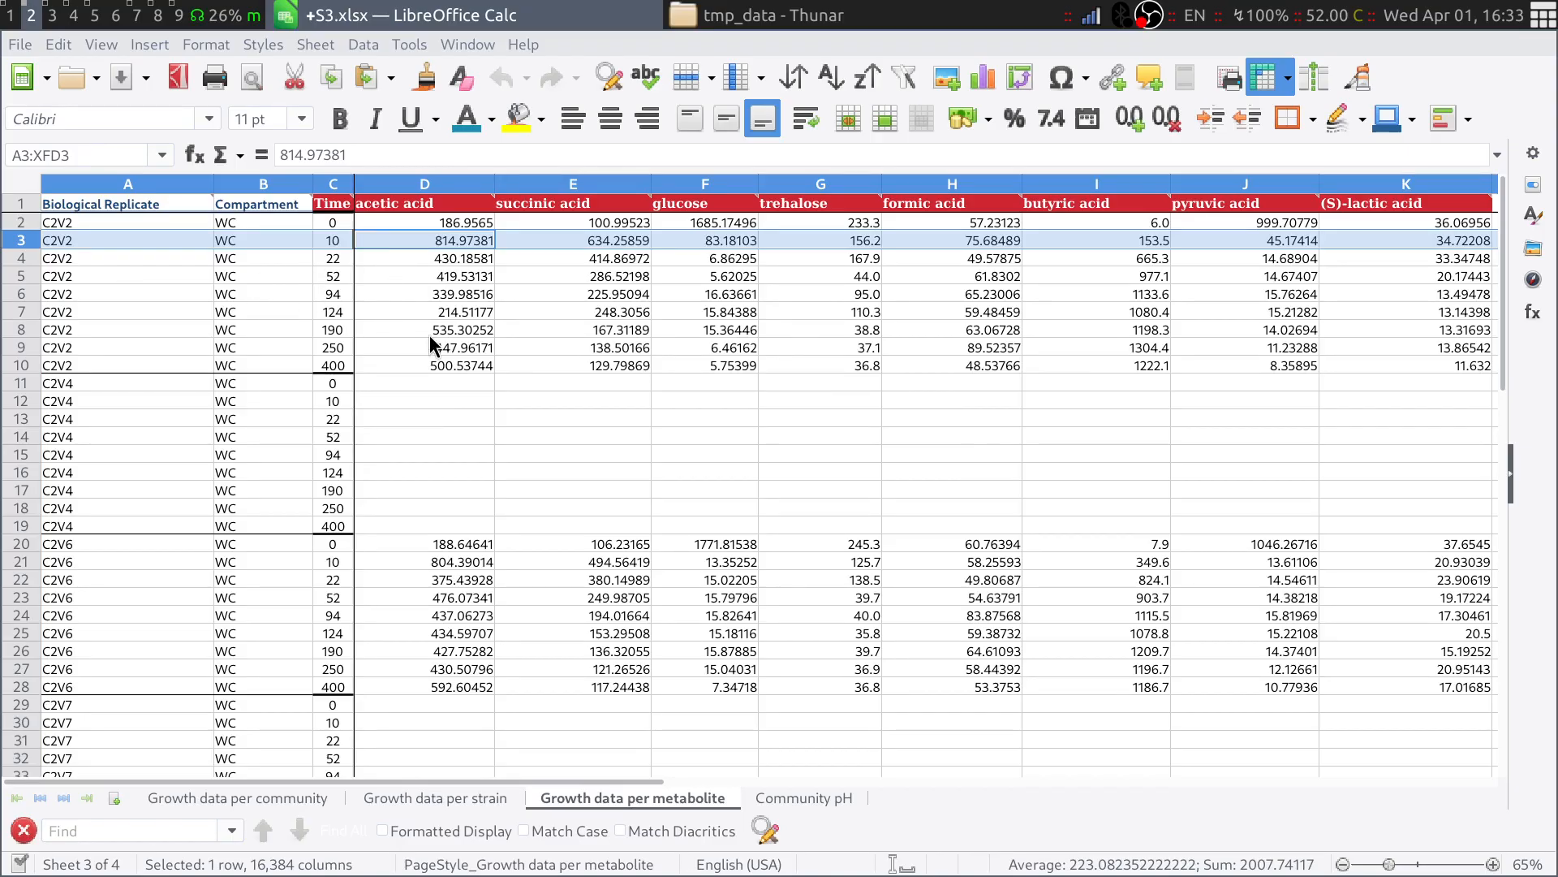
click(22, 419)
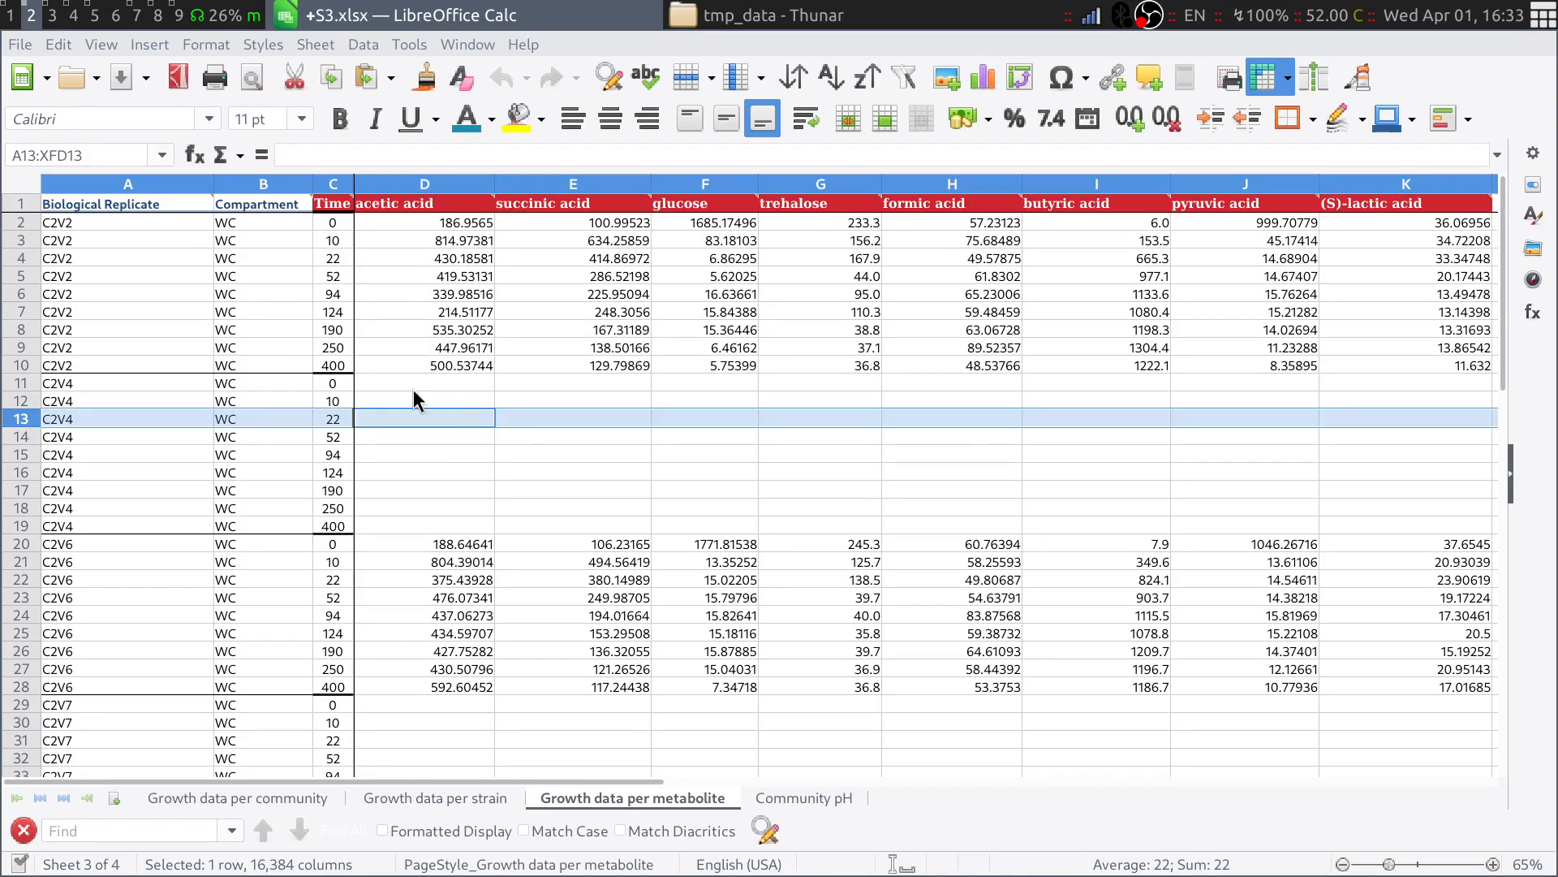
click(26, 349)
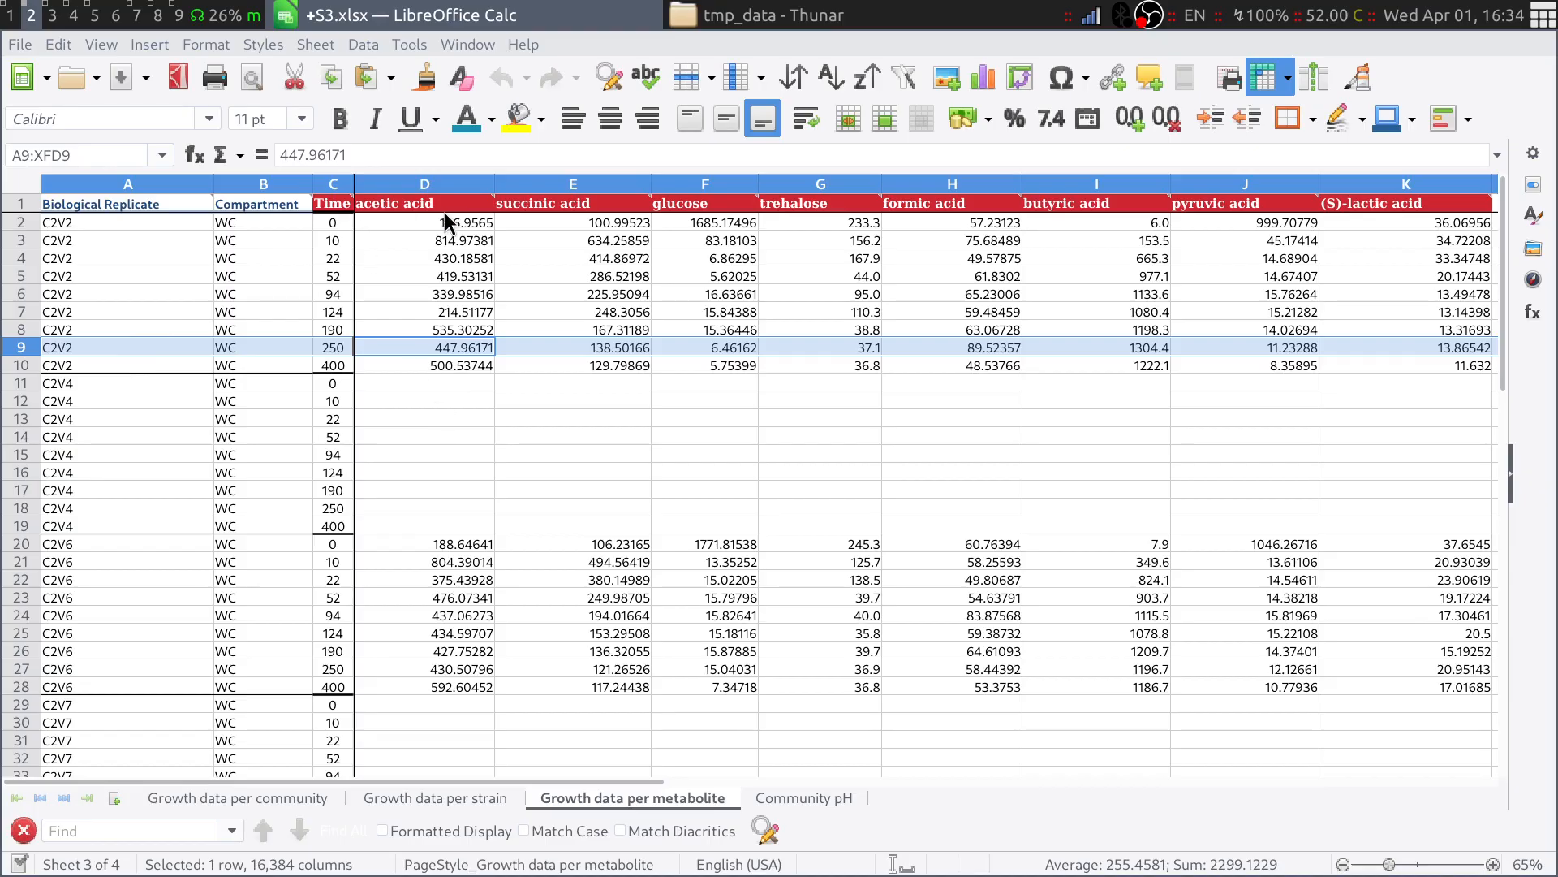
Return to the Community pH sheet and point out its column headers.
click(828, 797)
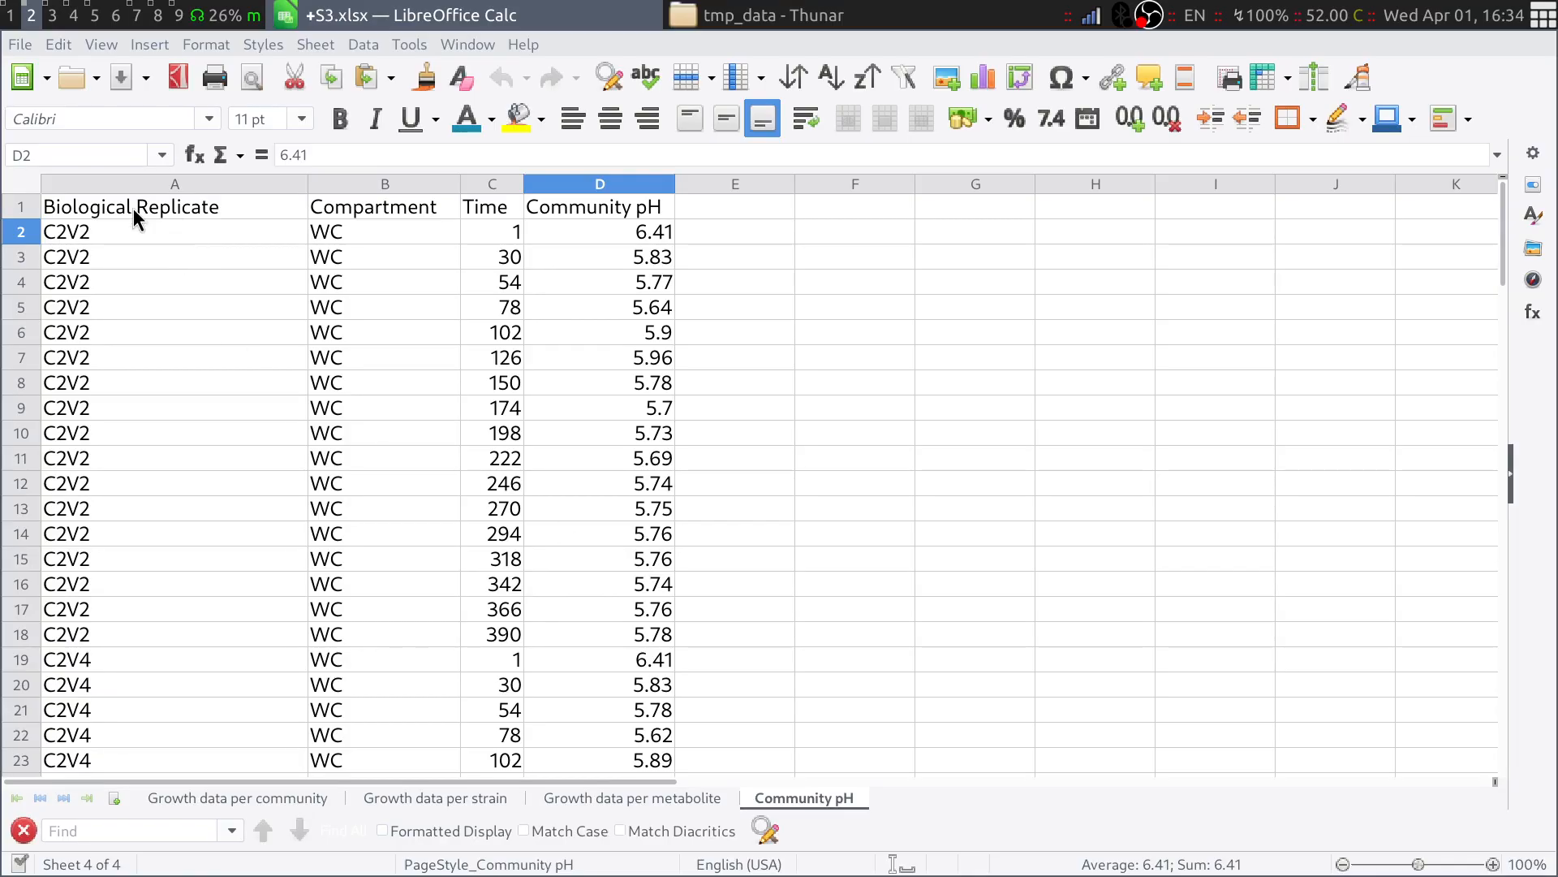
click(253, 216)
click(451, 216)
click(593, 215)
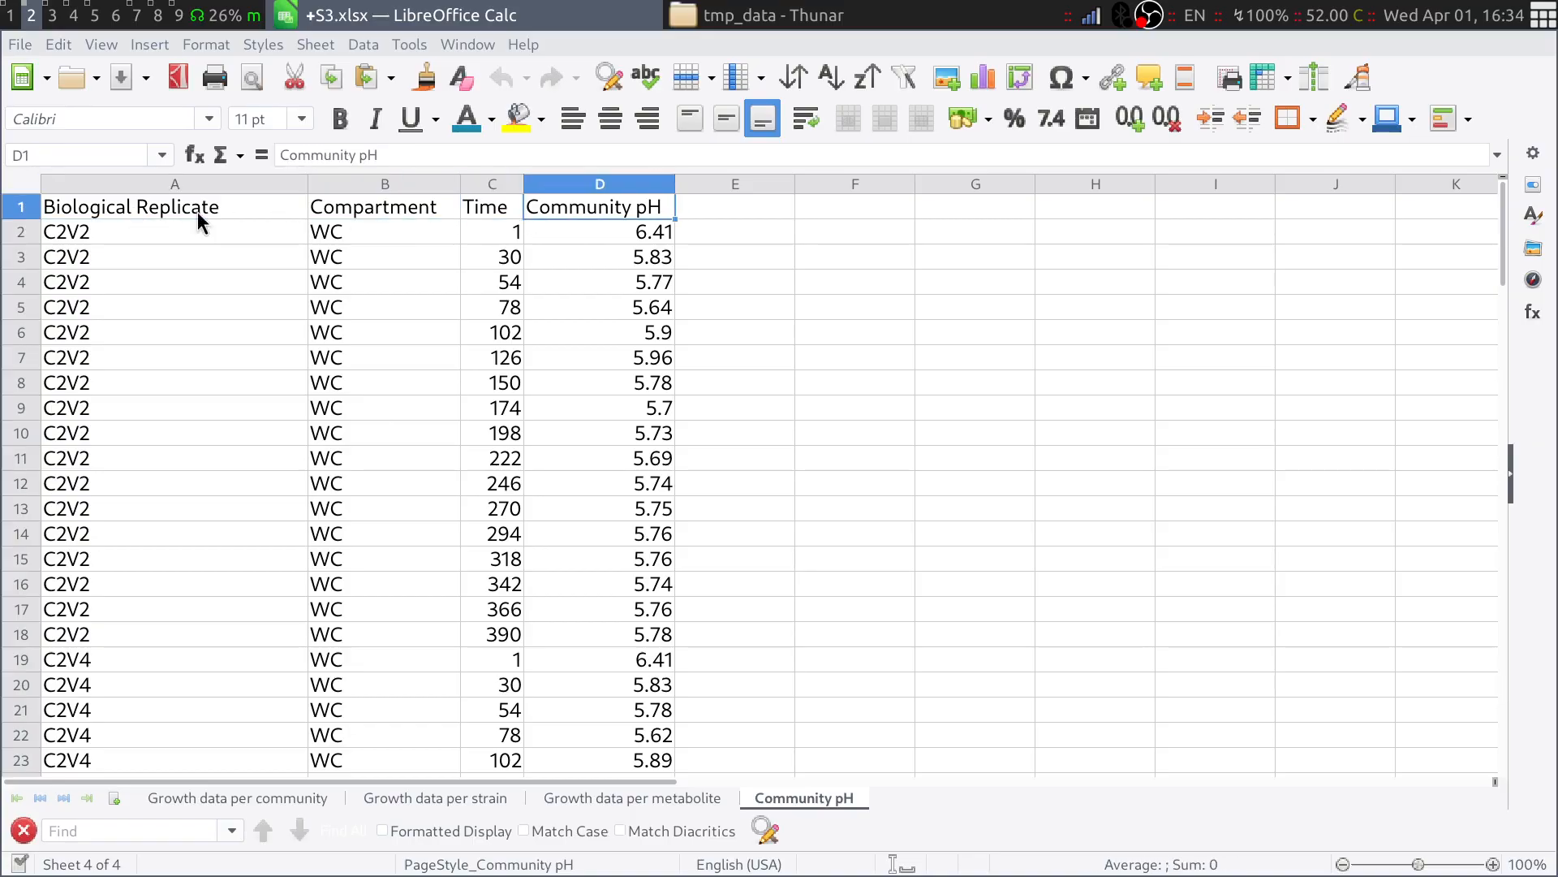
Examine the C2V2 replicate and WC compartment cells on the Community pH sheet and highlight the C2V2 time points.
click(123, 232)
click(149, 407)
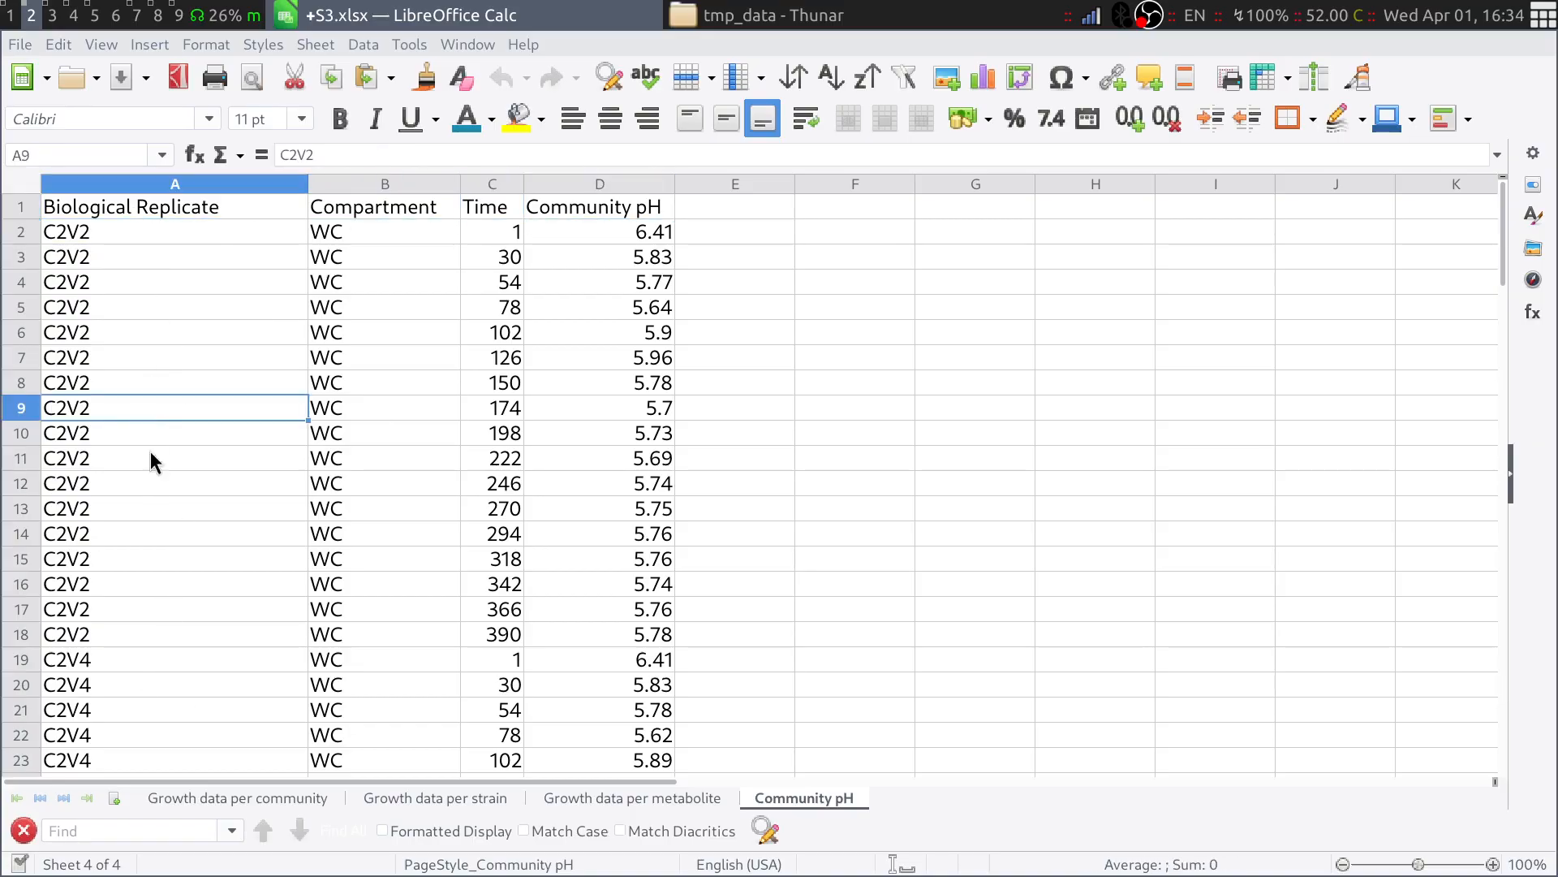
click(140, 607)
click(360, 238)
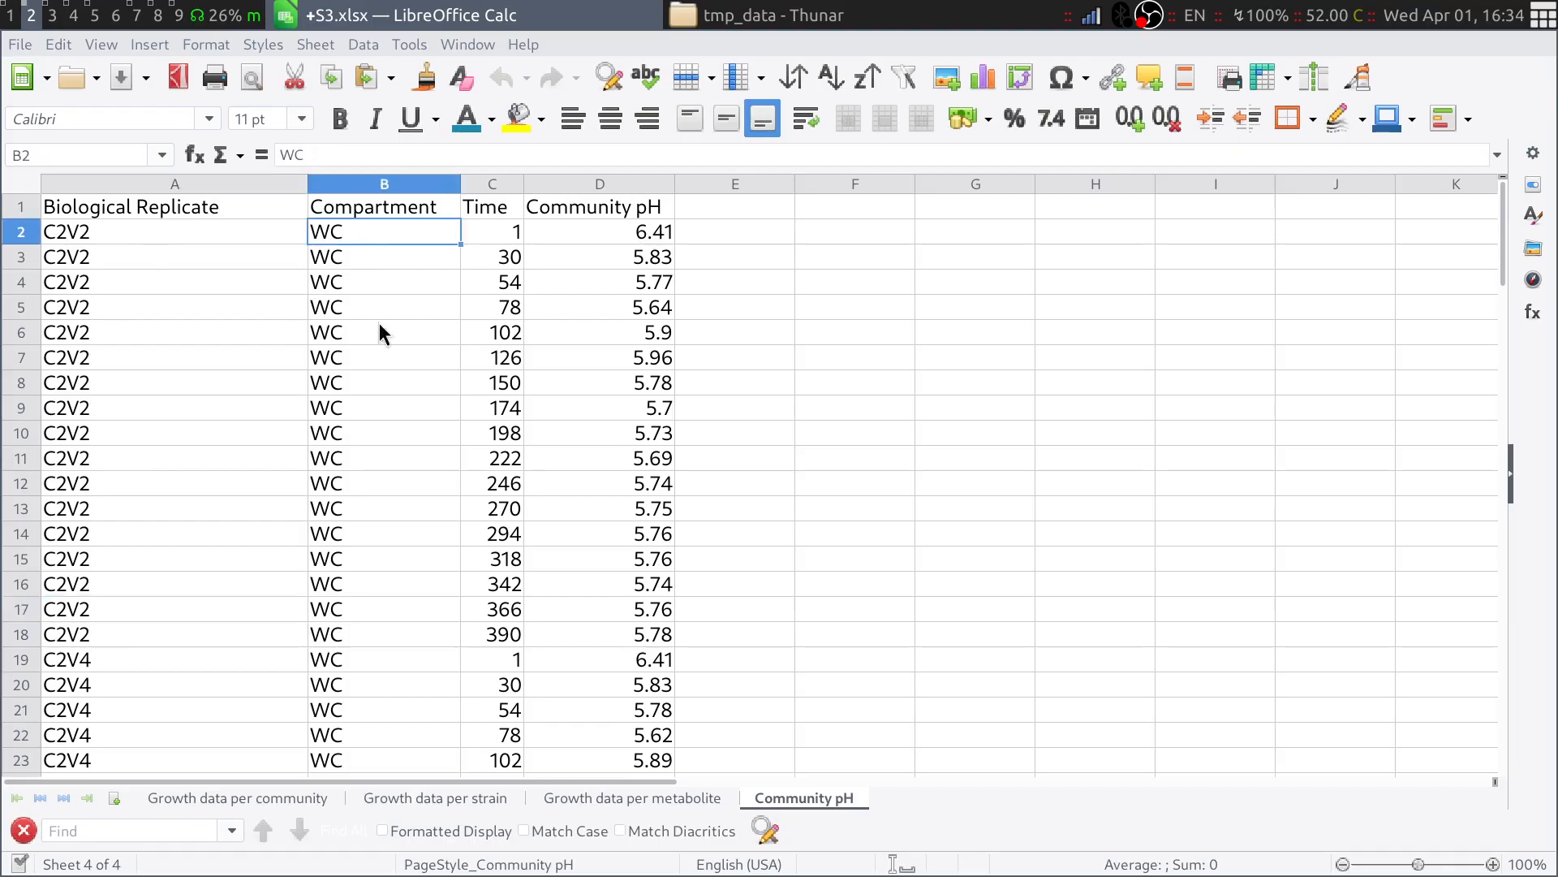
click(370, 664)
click(517, 235)
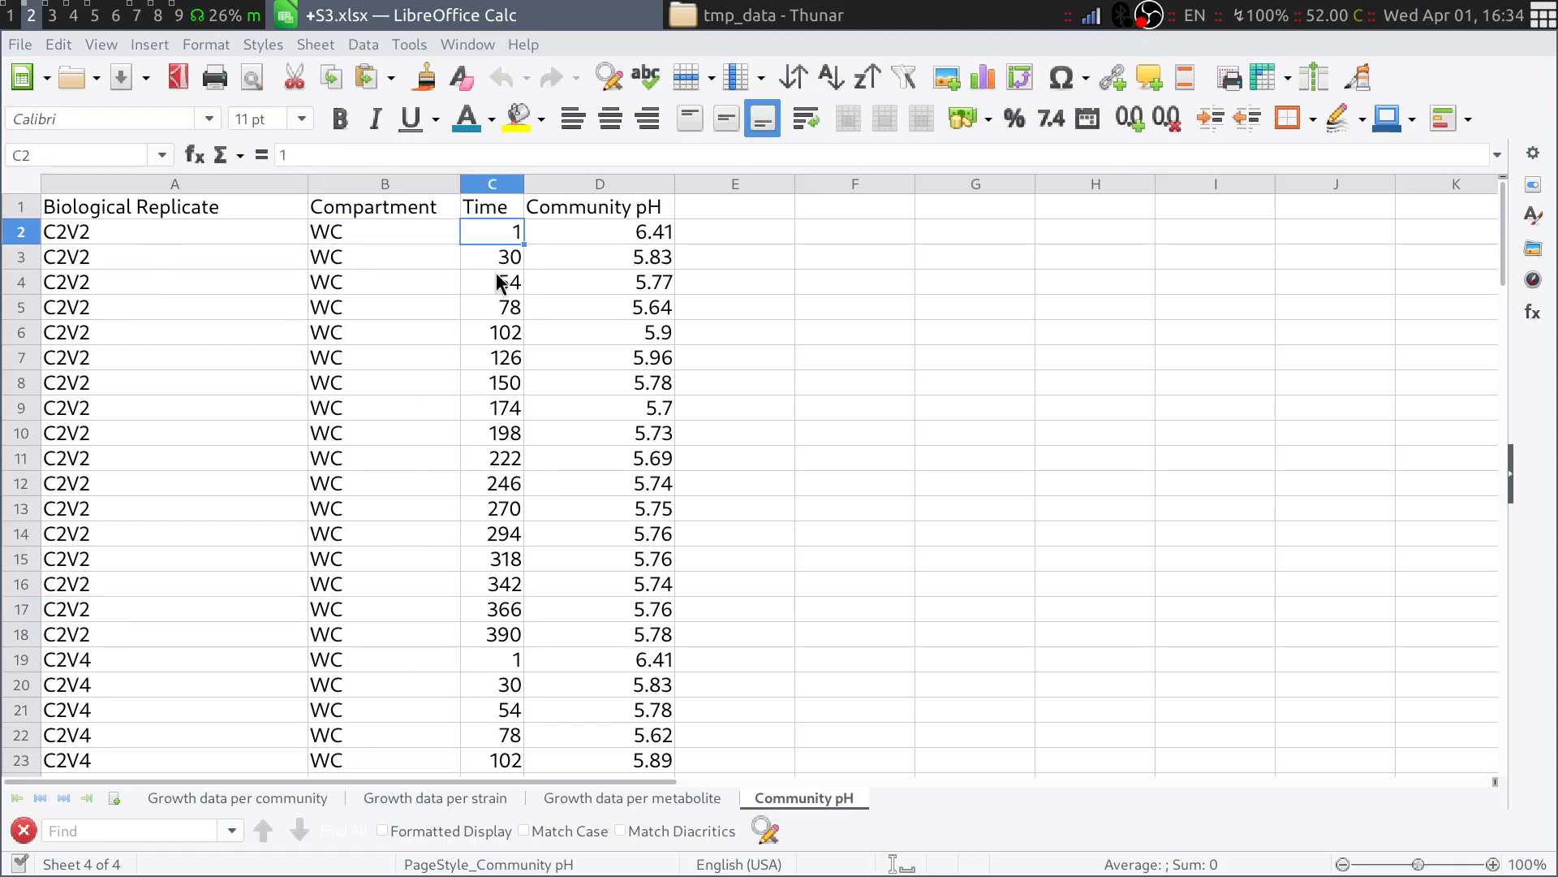
shift+click(508, 634)
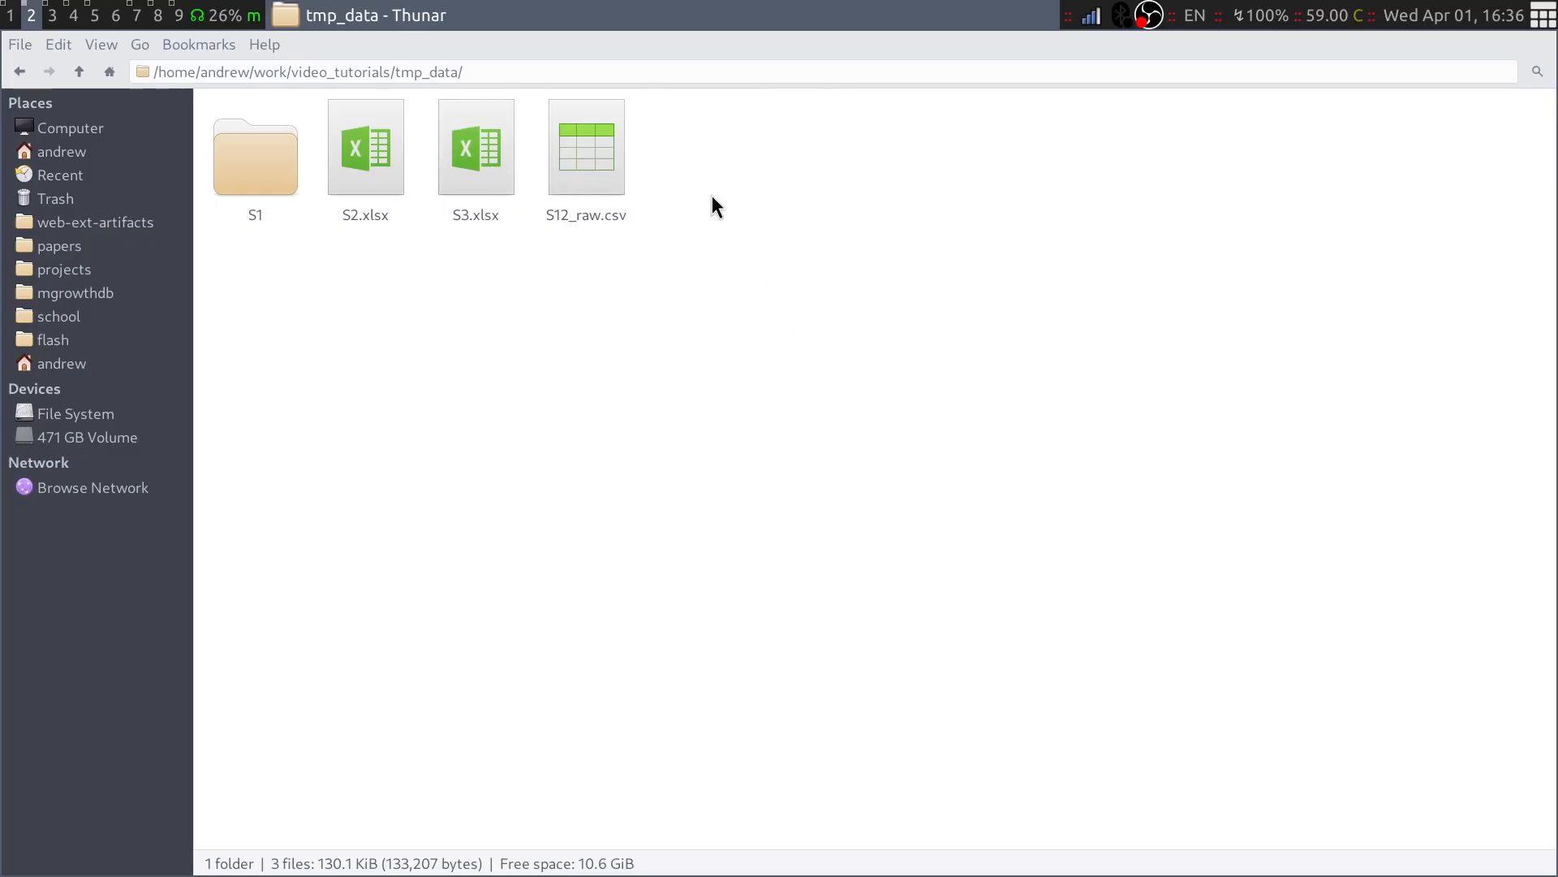
Open S12_raw.csv from the tmp_data folder in LibreOffice Calc and look through its assay identifiers.
double_click(609, 169)
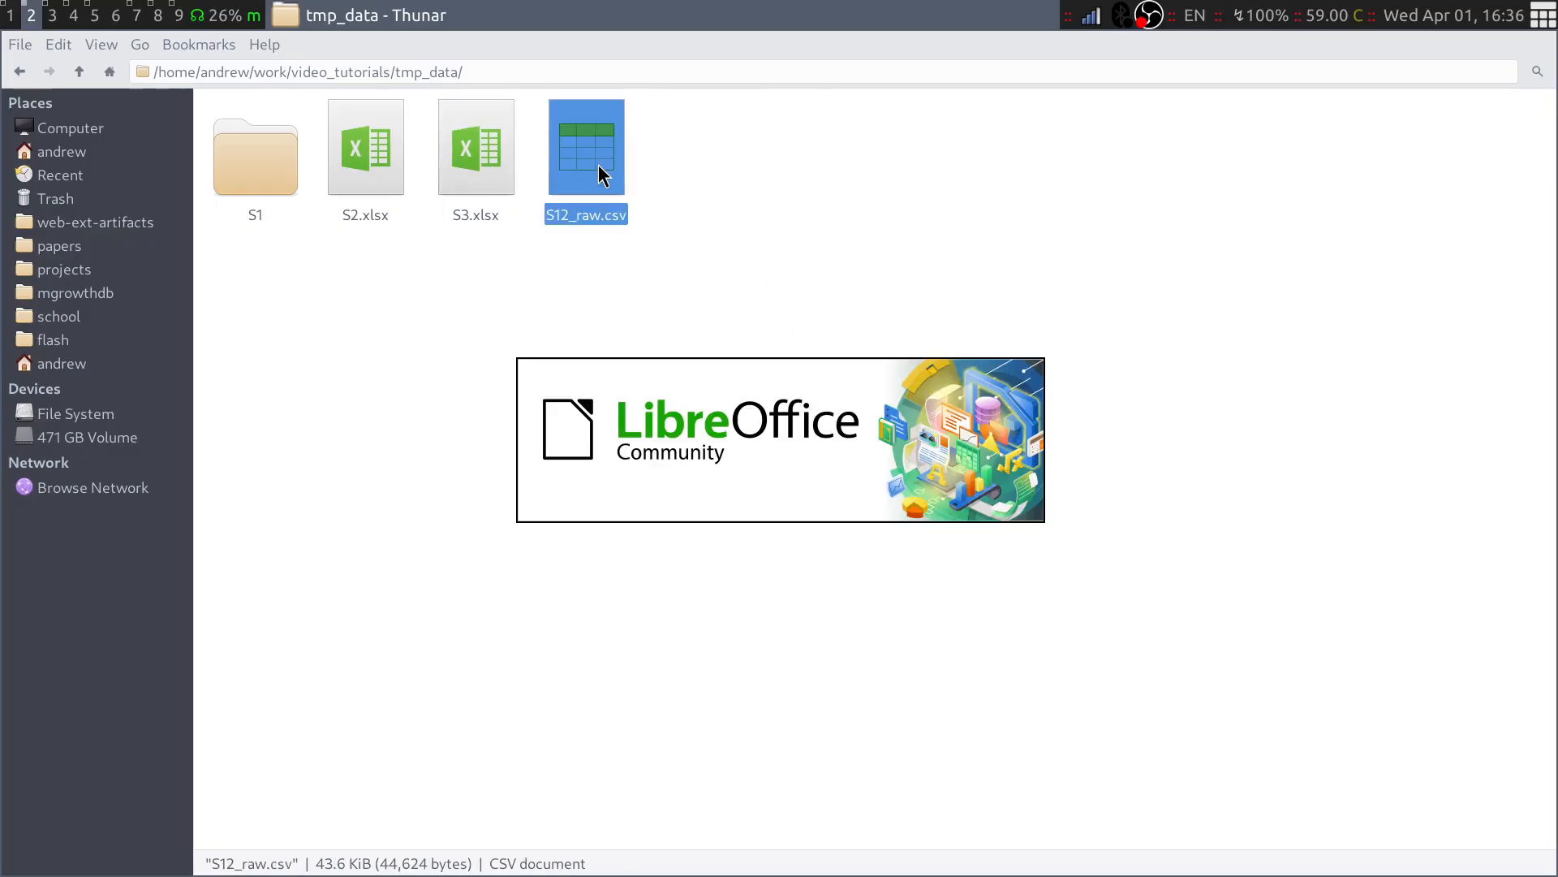
click(582, 857)
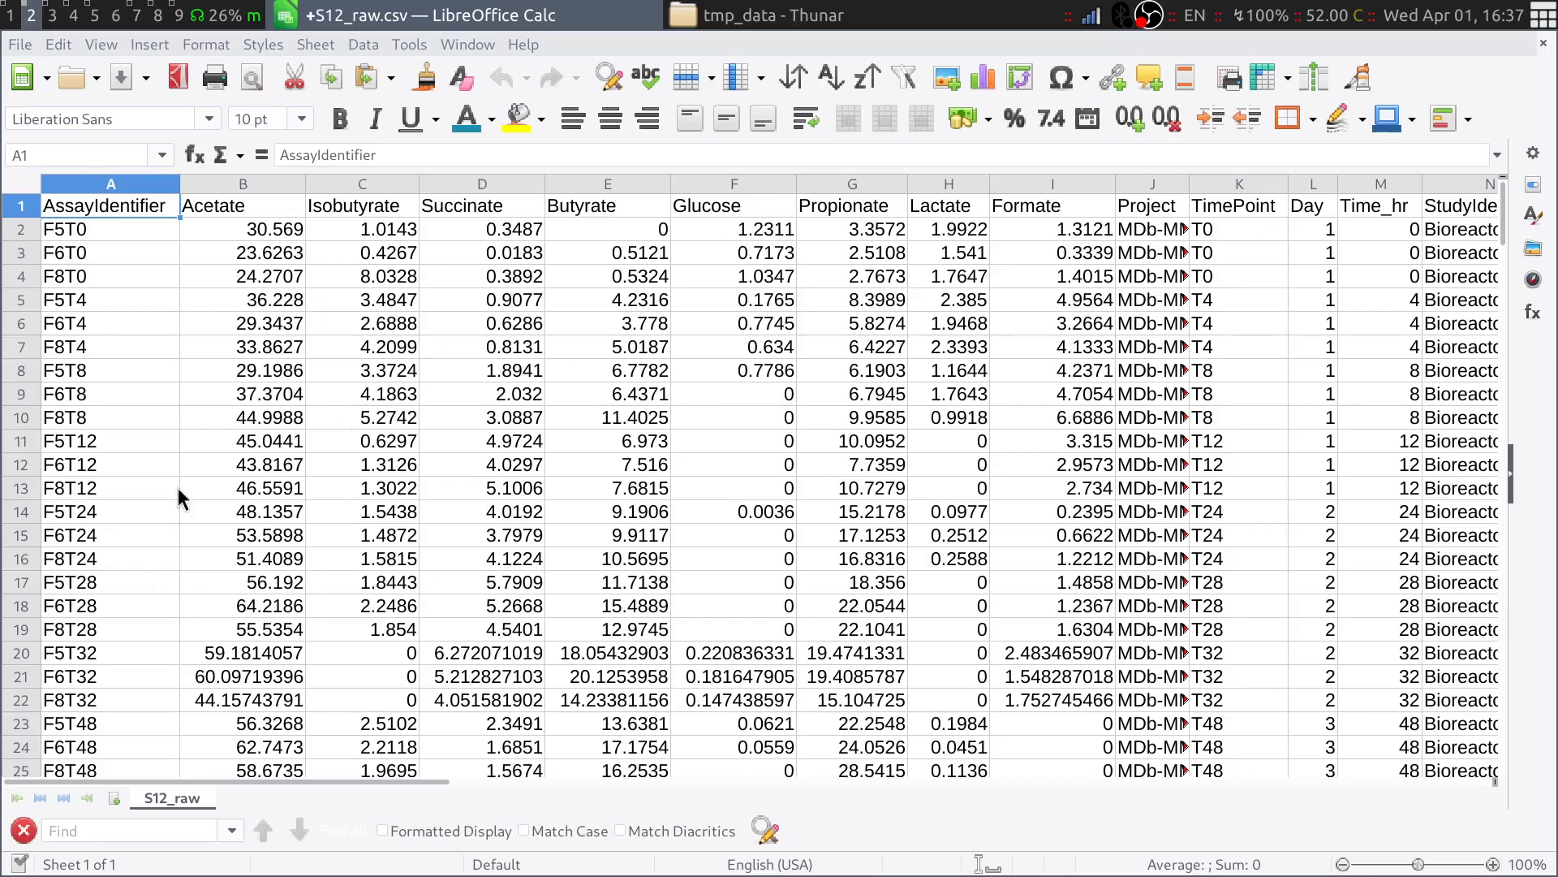
click(79, 235)
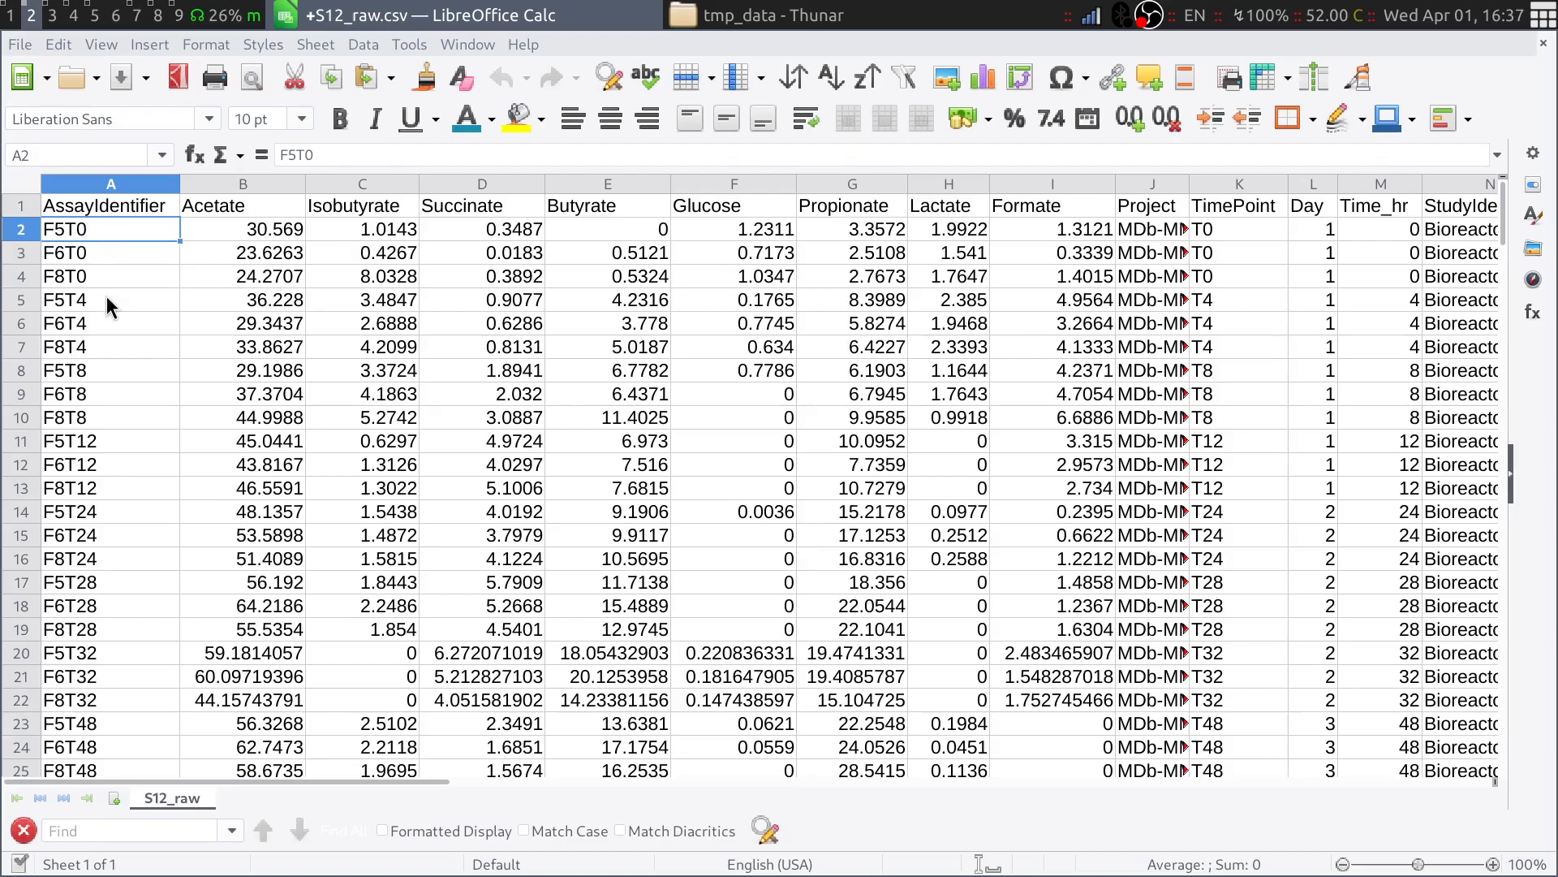
scroll(122, 533, down, 7)
scroll(120, 526, up, 7)
Highlight the raw data rows one by one from F5T0 to F8T4 to compare replicates and time points.
key(shift+space)
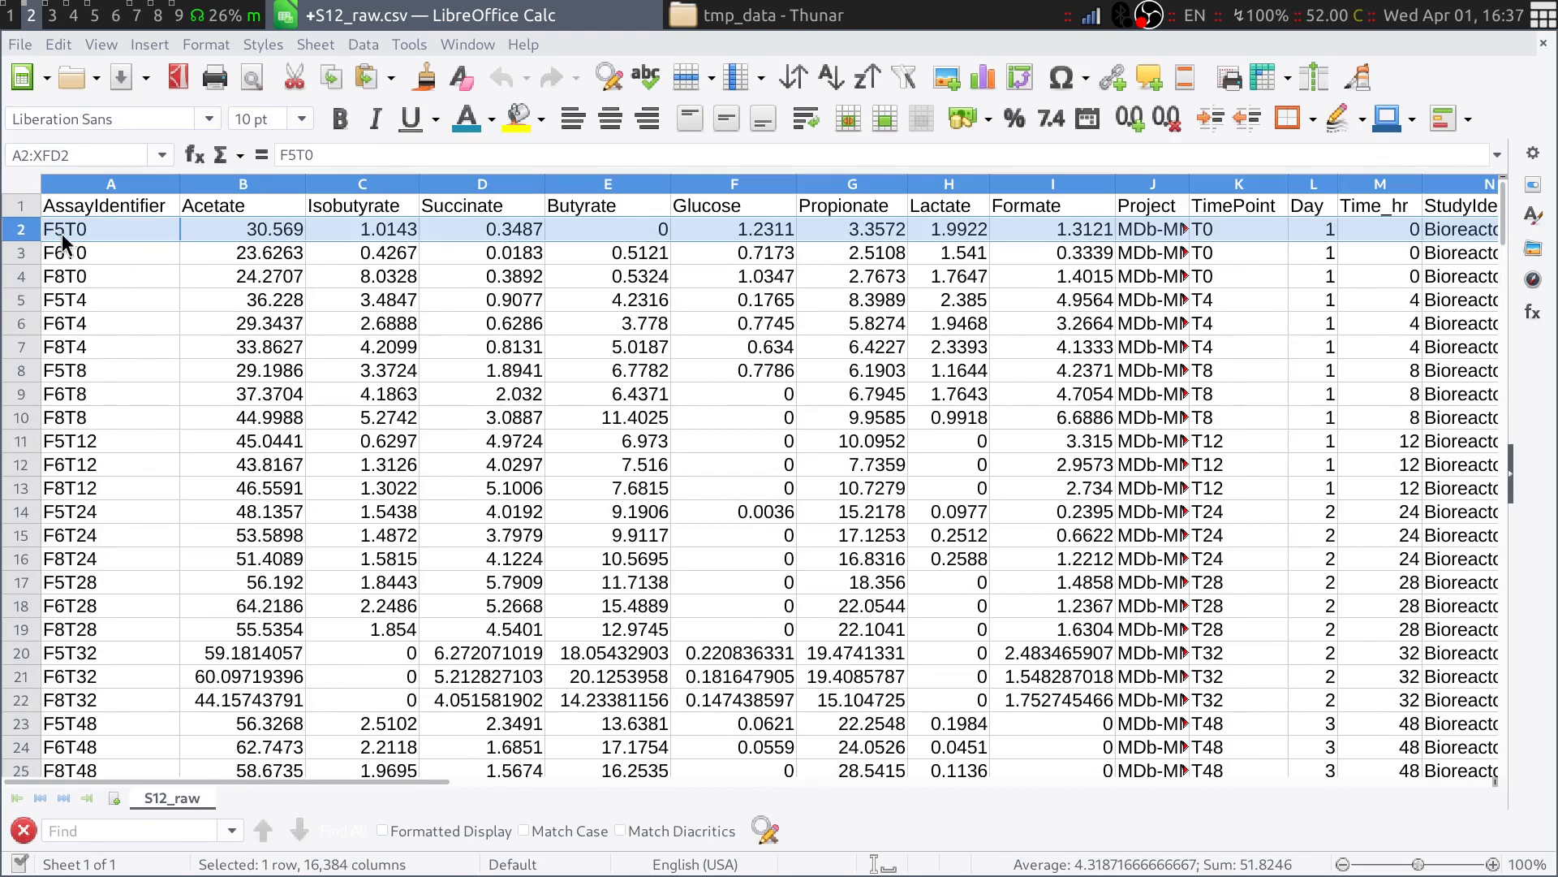
click(20, 254)
click(19, 276)
click(18, 300)
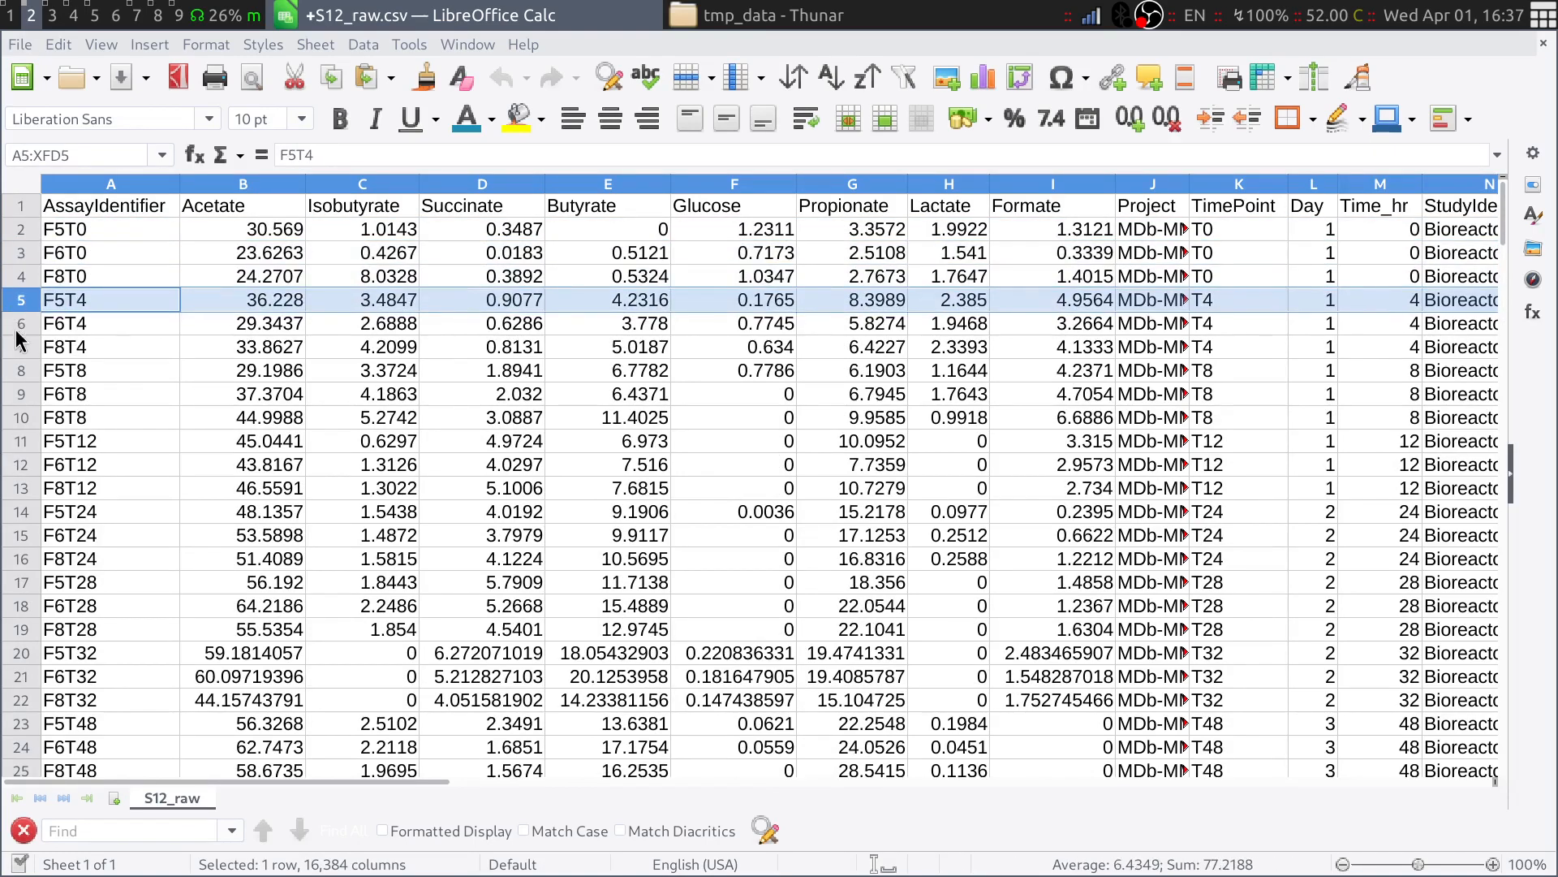
click(18, 324)
click(18, 347)
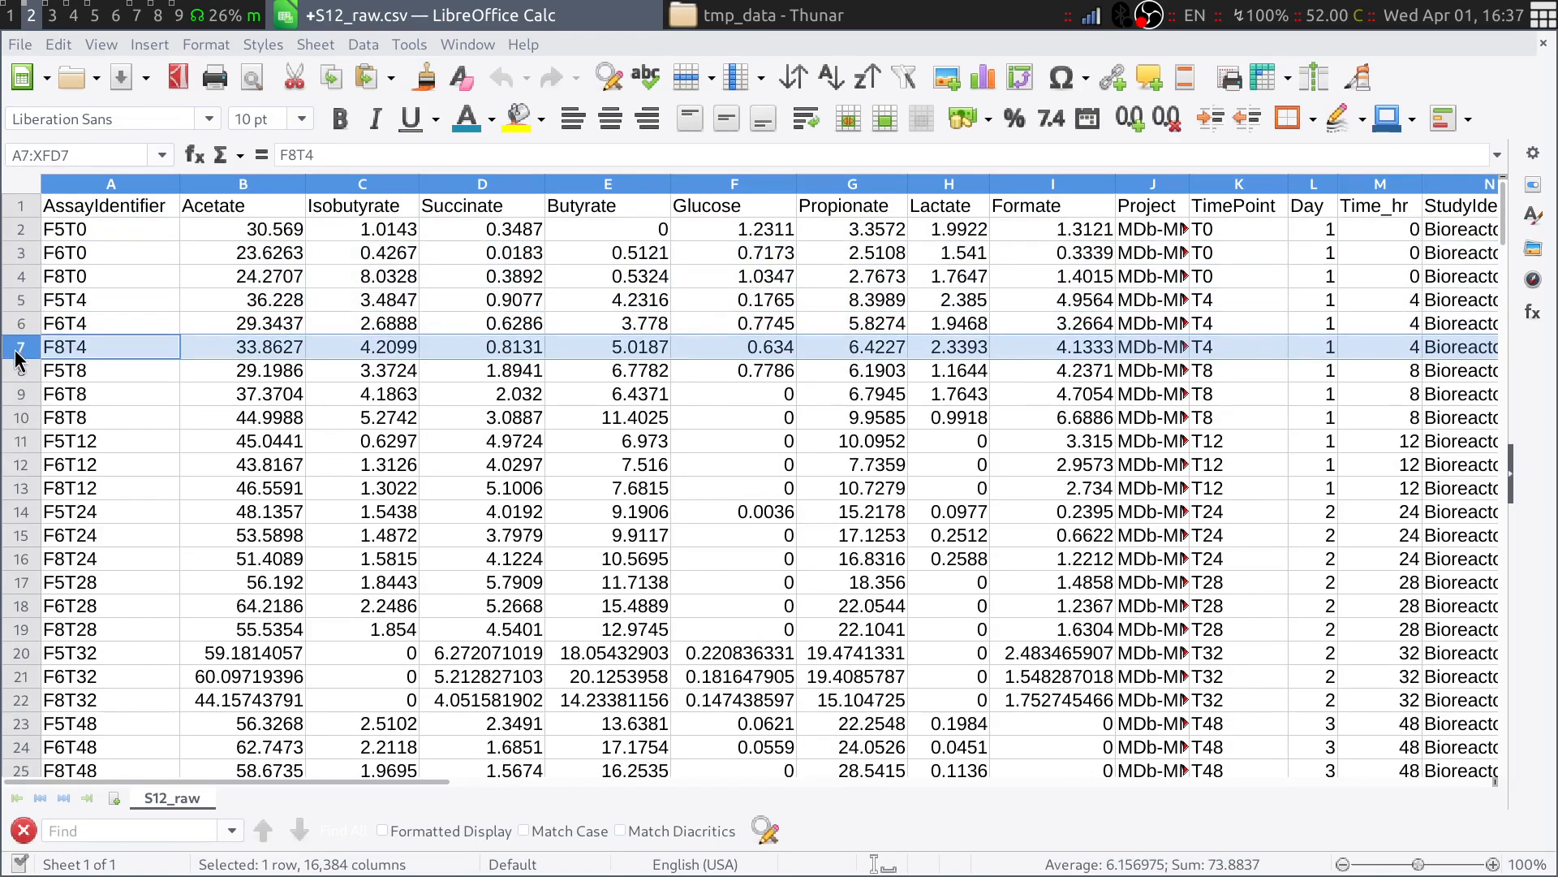
Examine the Acetate values for several assays in the S12_raw sheet.
click(215, 235)
click(213, 416)
click(247, 567)
click(246, 229)
click(248, 257)
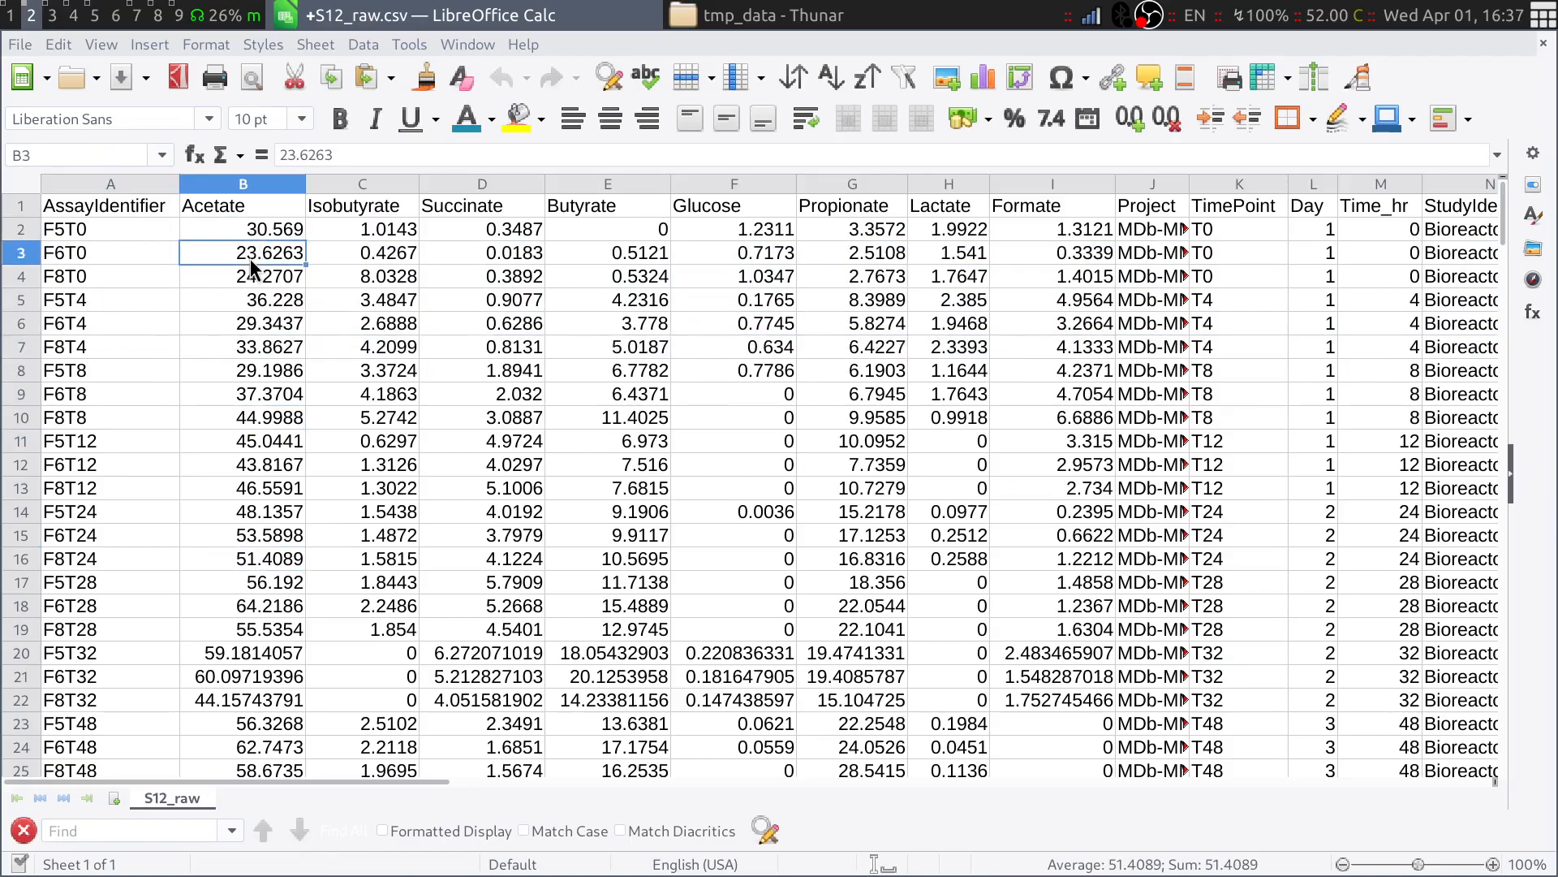
click(241, 306)
click(253, 388)
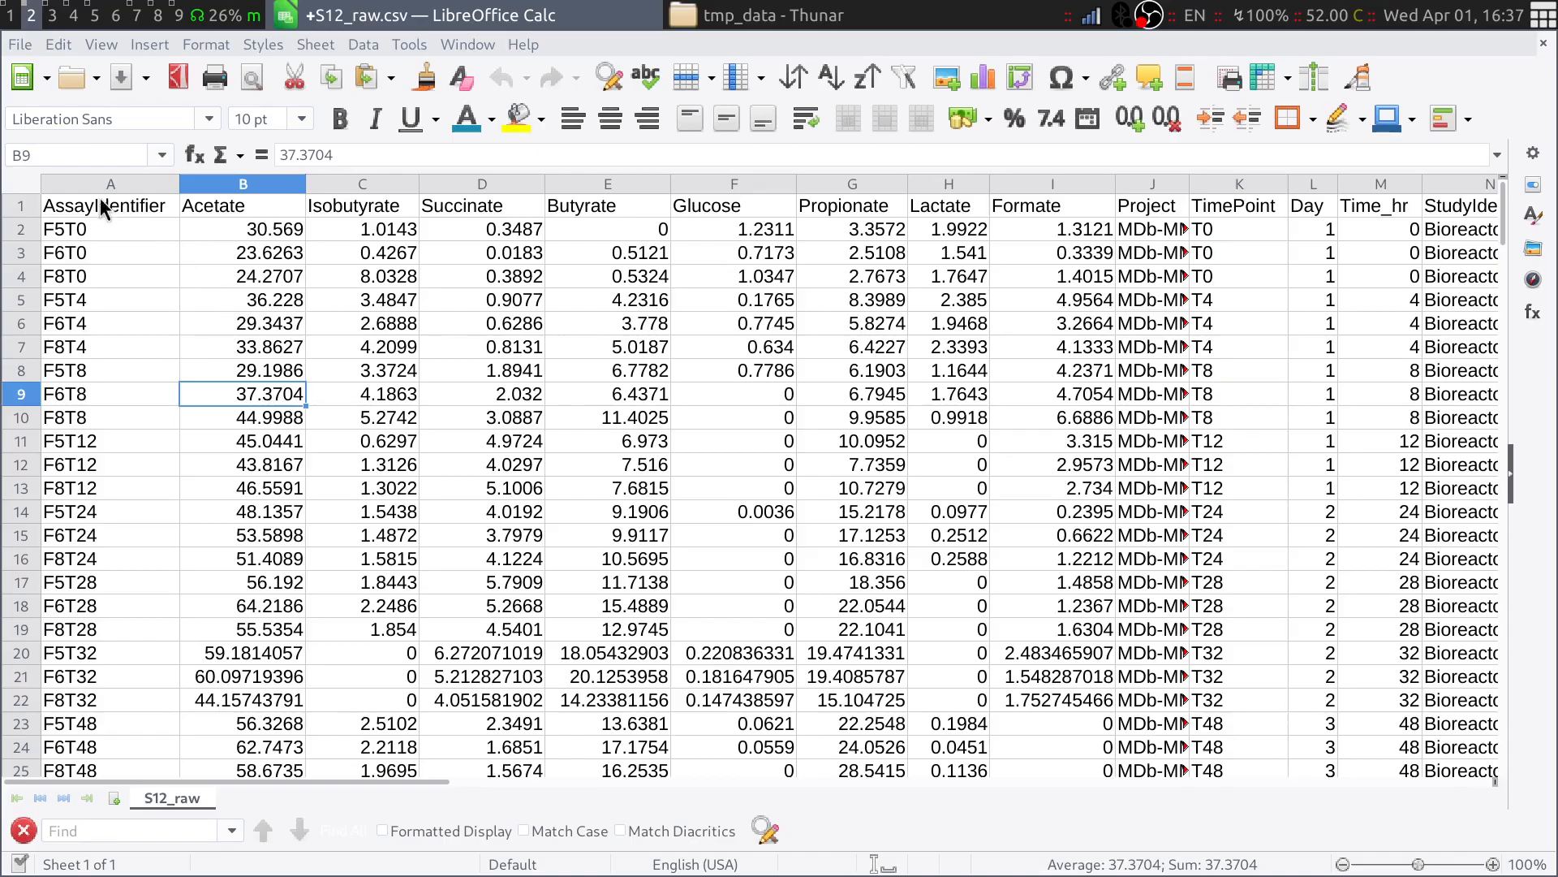
Freeze the header row of the S12_raw sheet above row 2 and check it against the data further down.
click(24, 229)
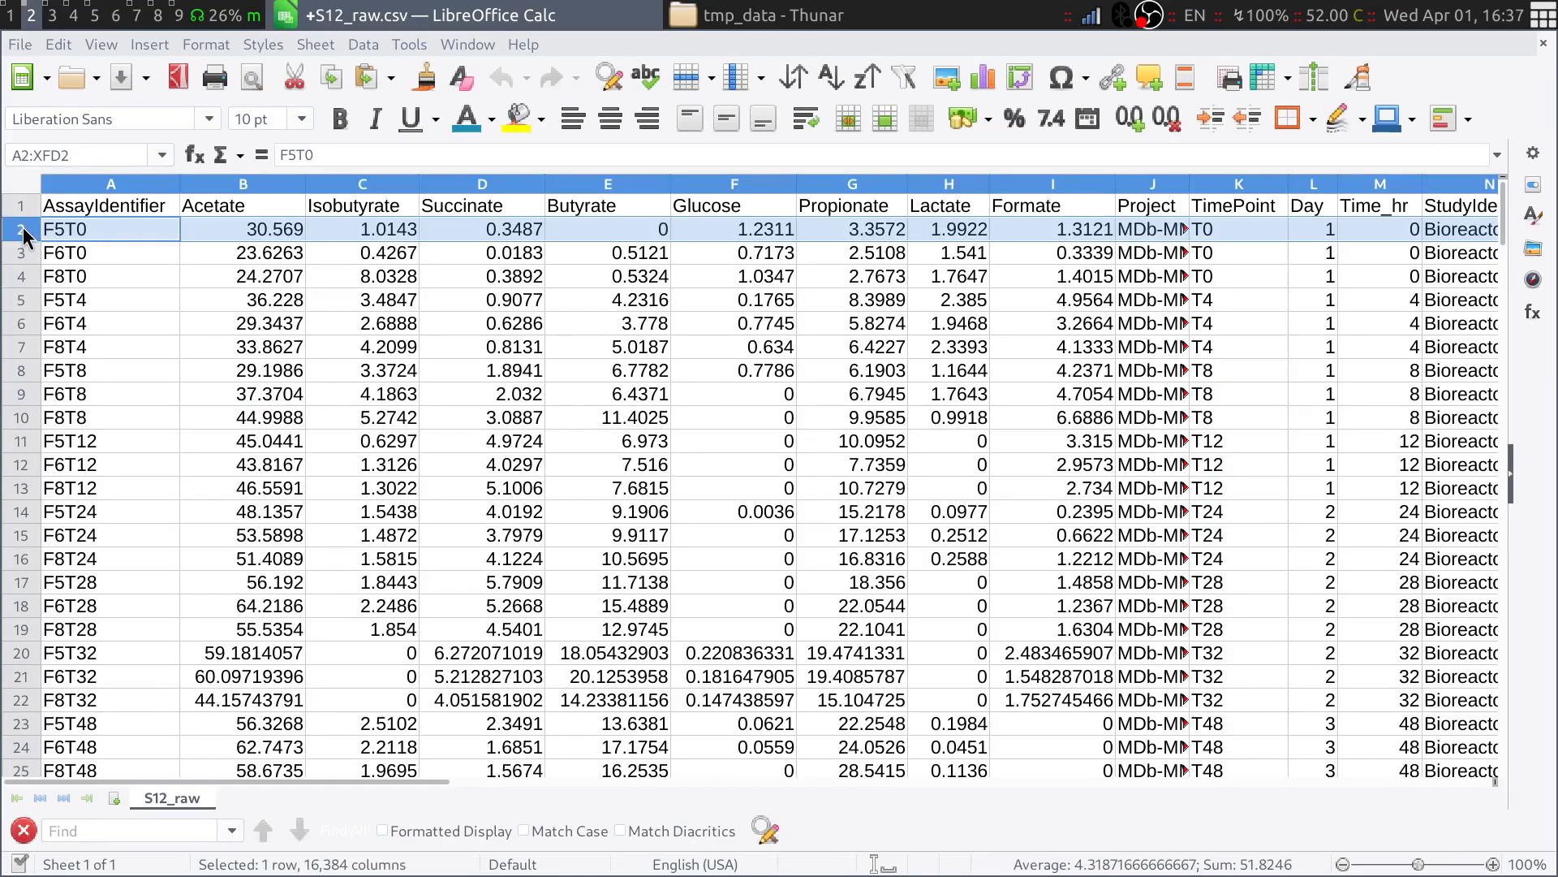
click(151, 41)
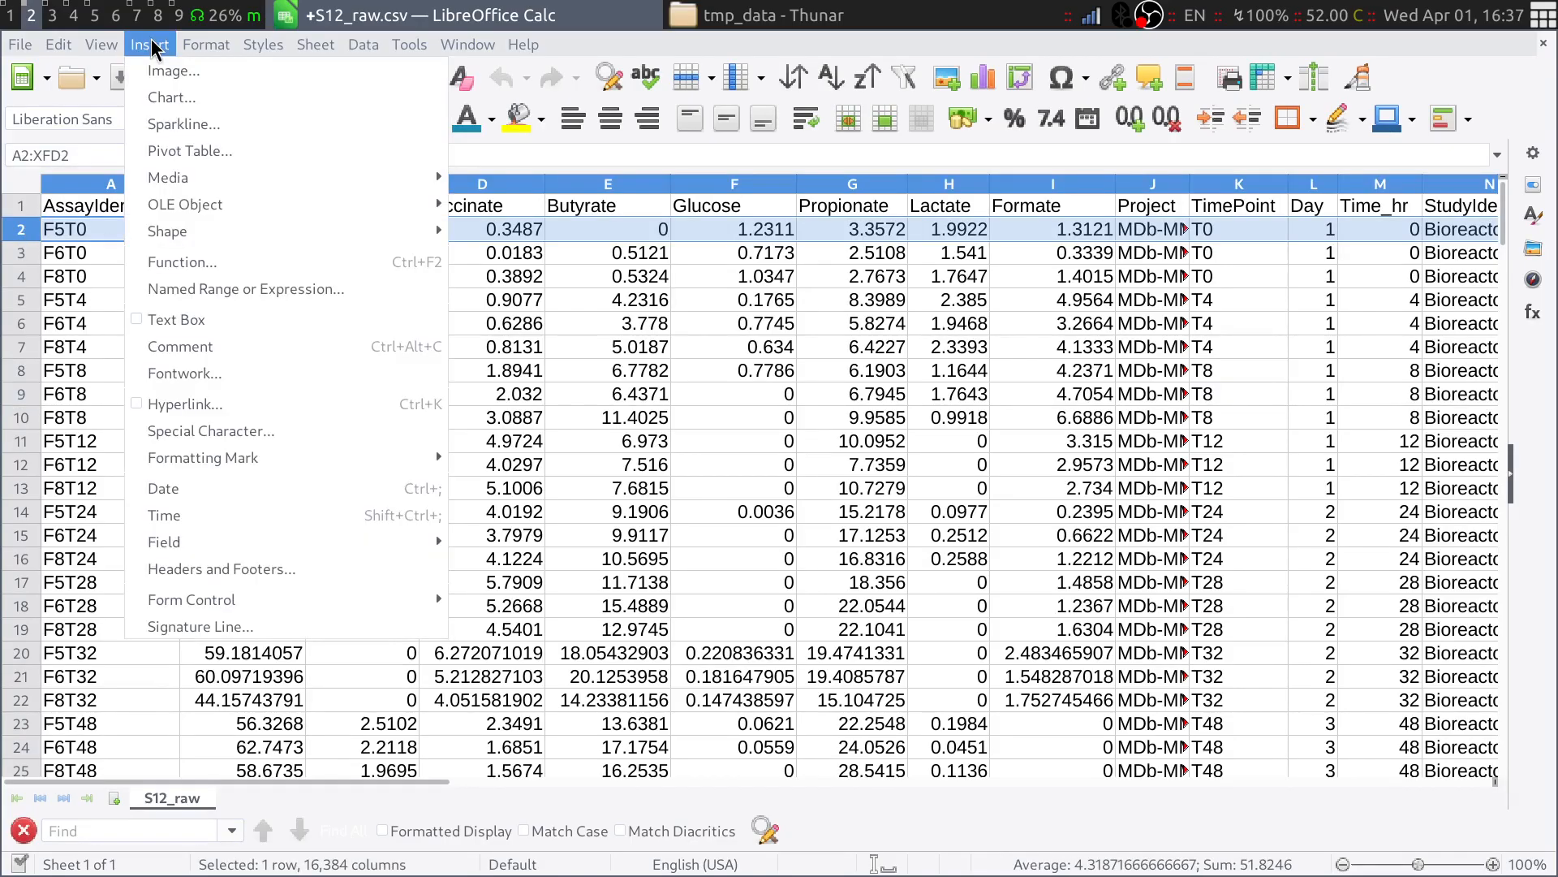
mouse_move(68, 40)
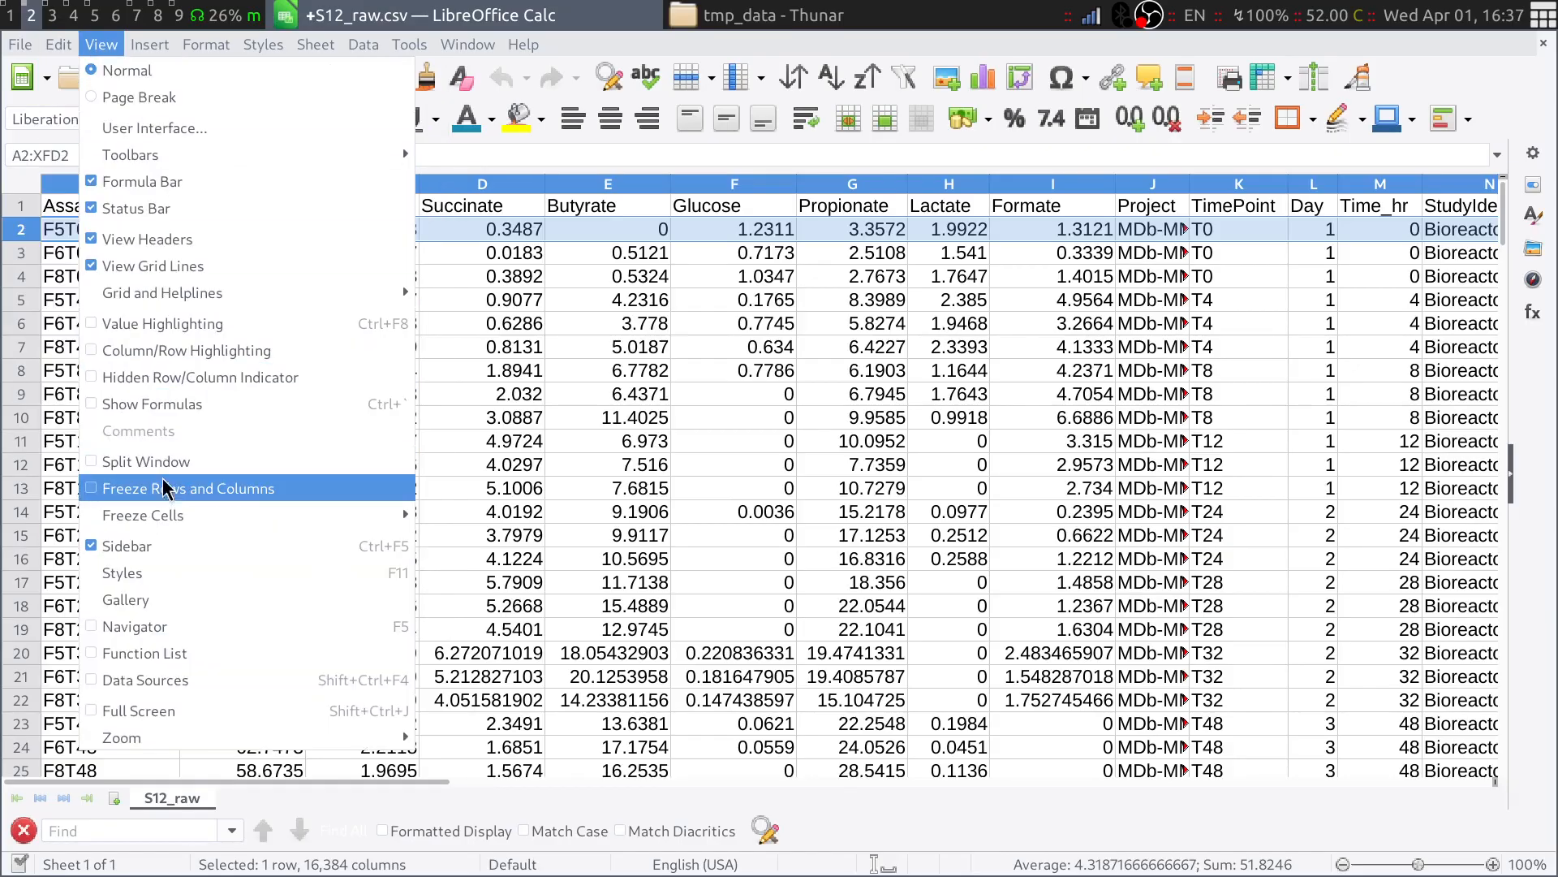
click(165, 487)
scroll(397, 349, down, 3)
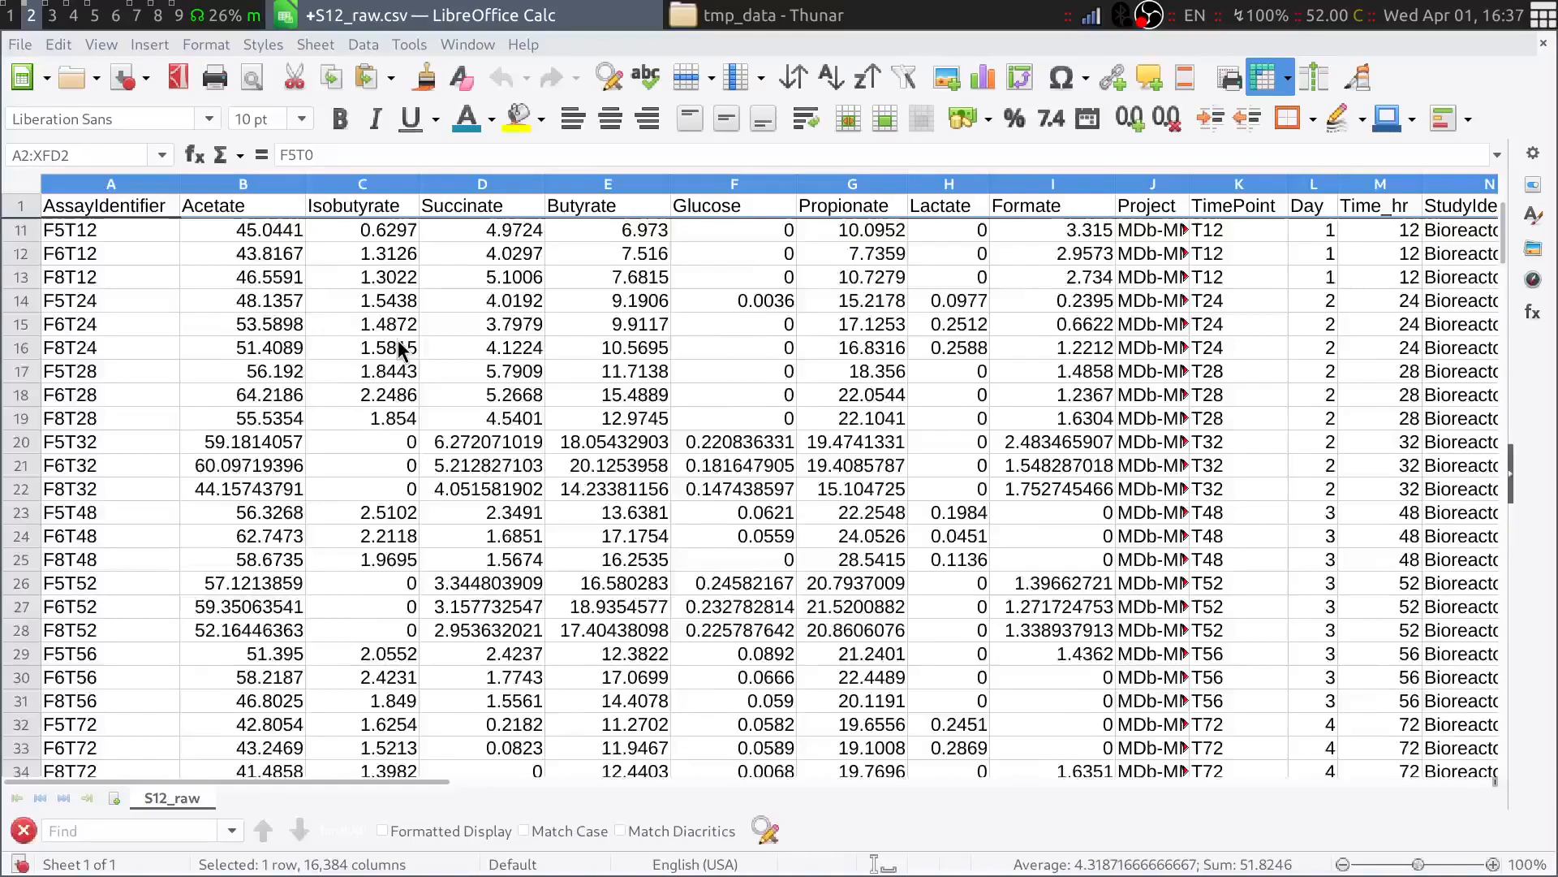
scroll(398, 349, down, 6)
scroll(808, 434, down, 5)
scroll(800, 443, up, 13)
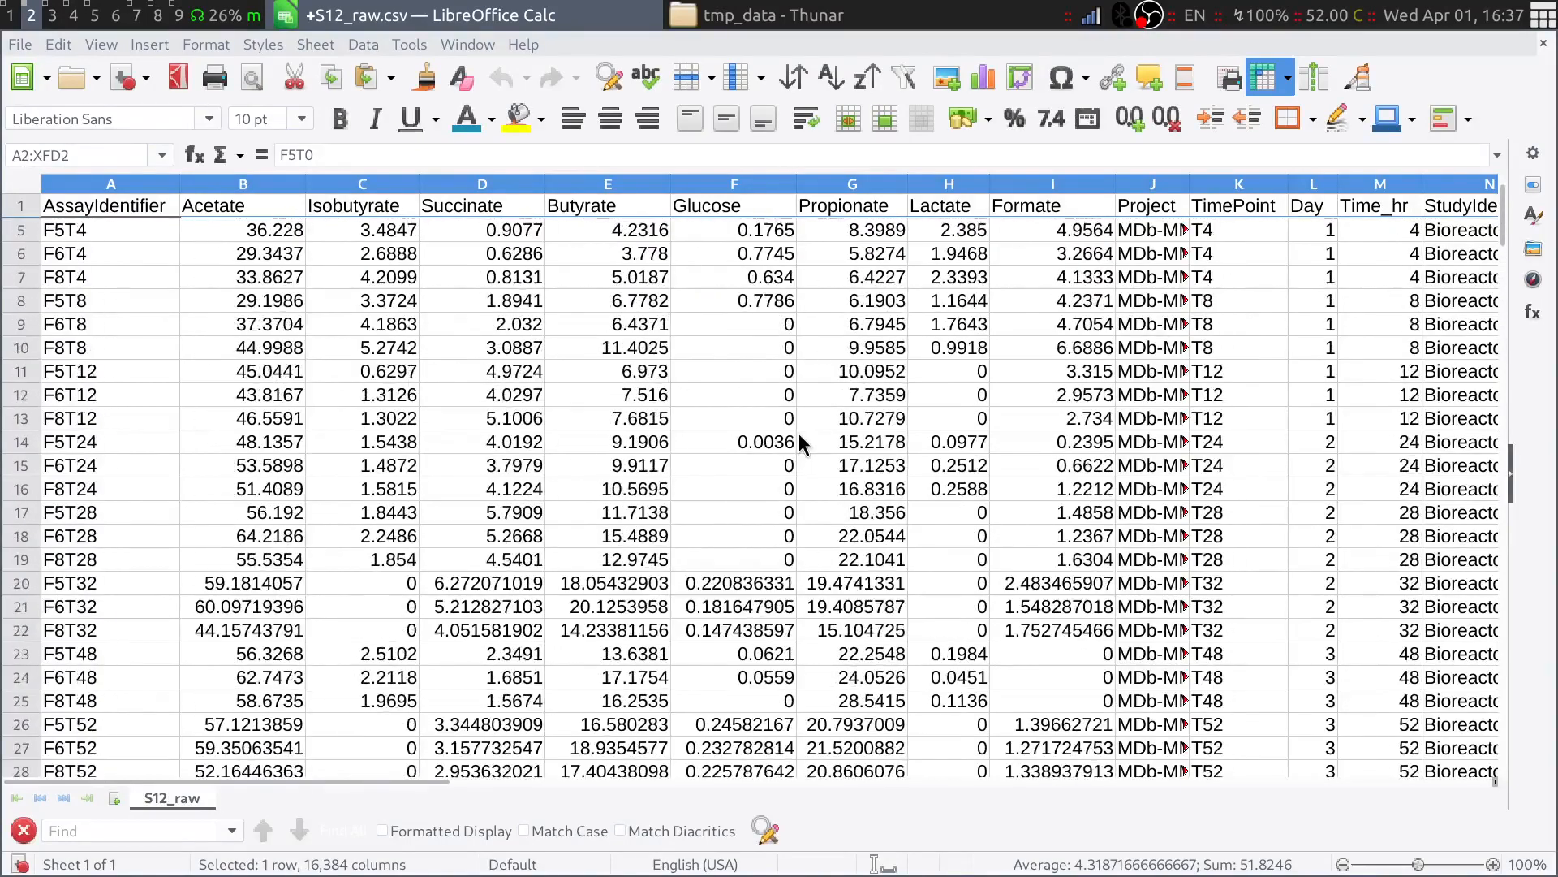
scroll(799, 442, up, 1)
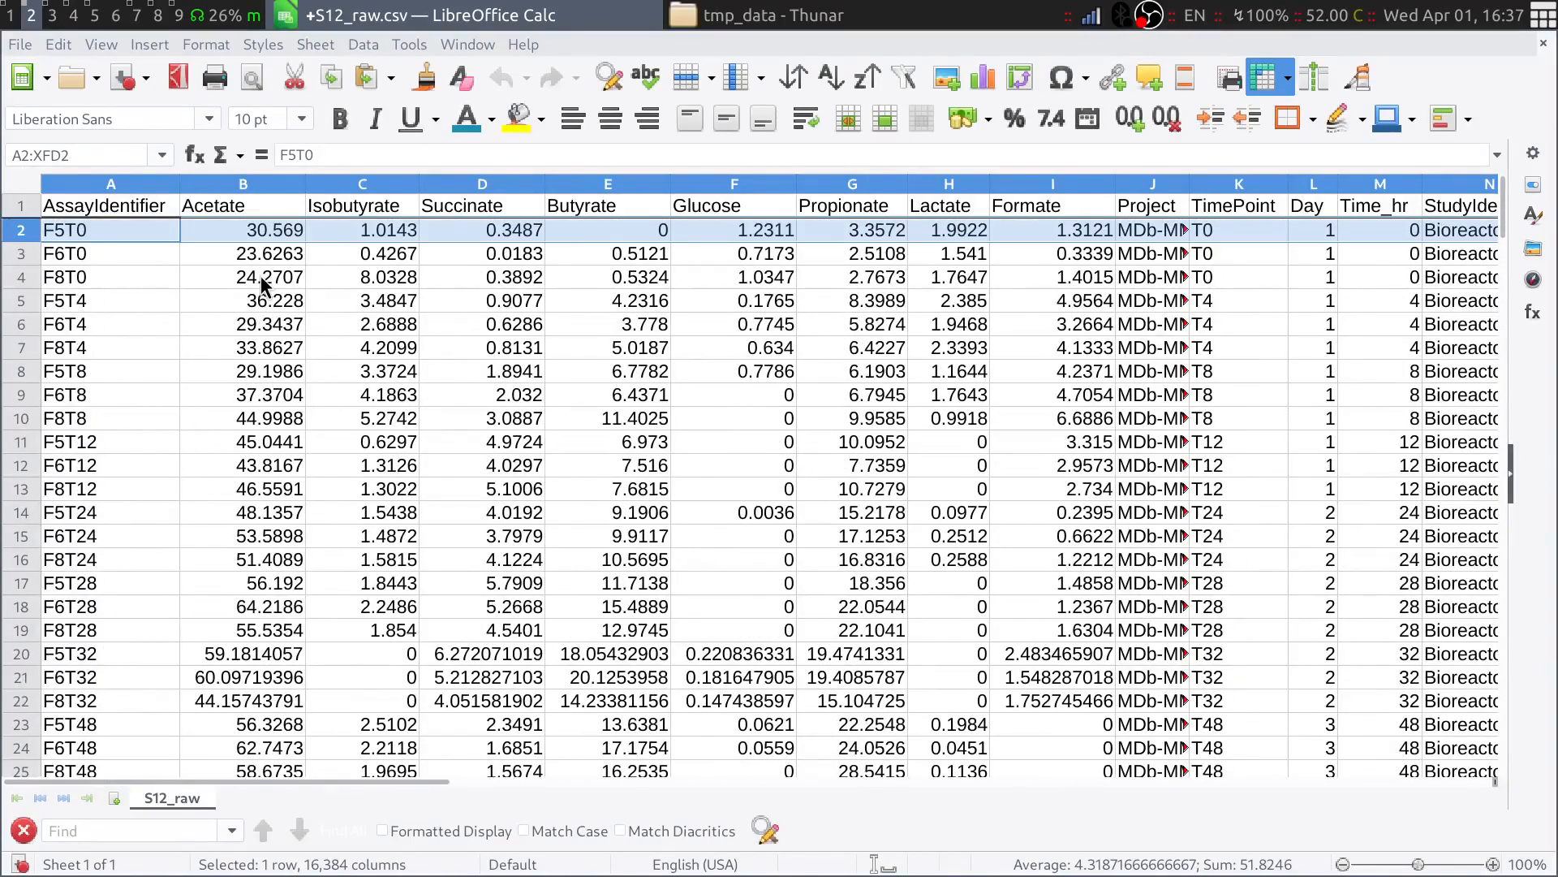
Add an AutoFilter to the whole S12_raw sheet and filter the AssayIdentifier column to the "f5" entries.
key(ctrl+a)
click(363, 44)
click(437, 152)
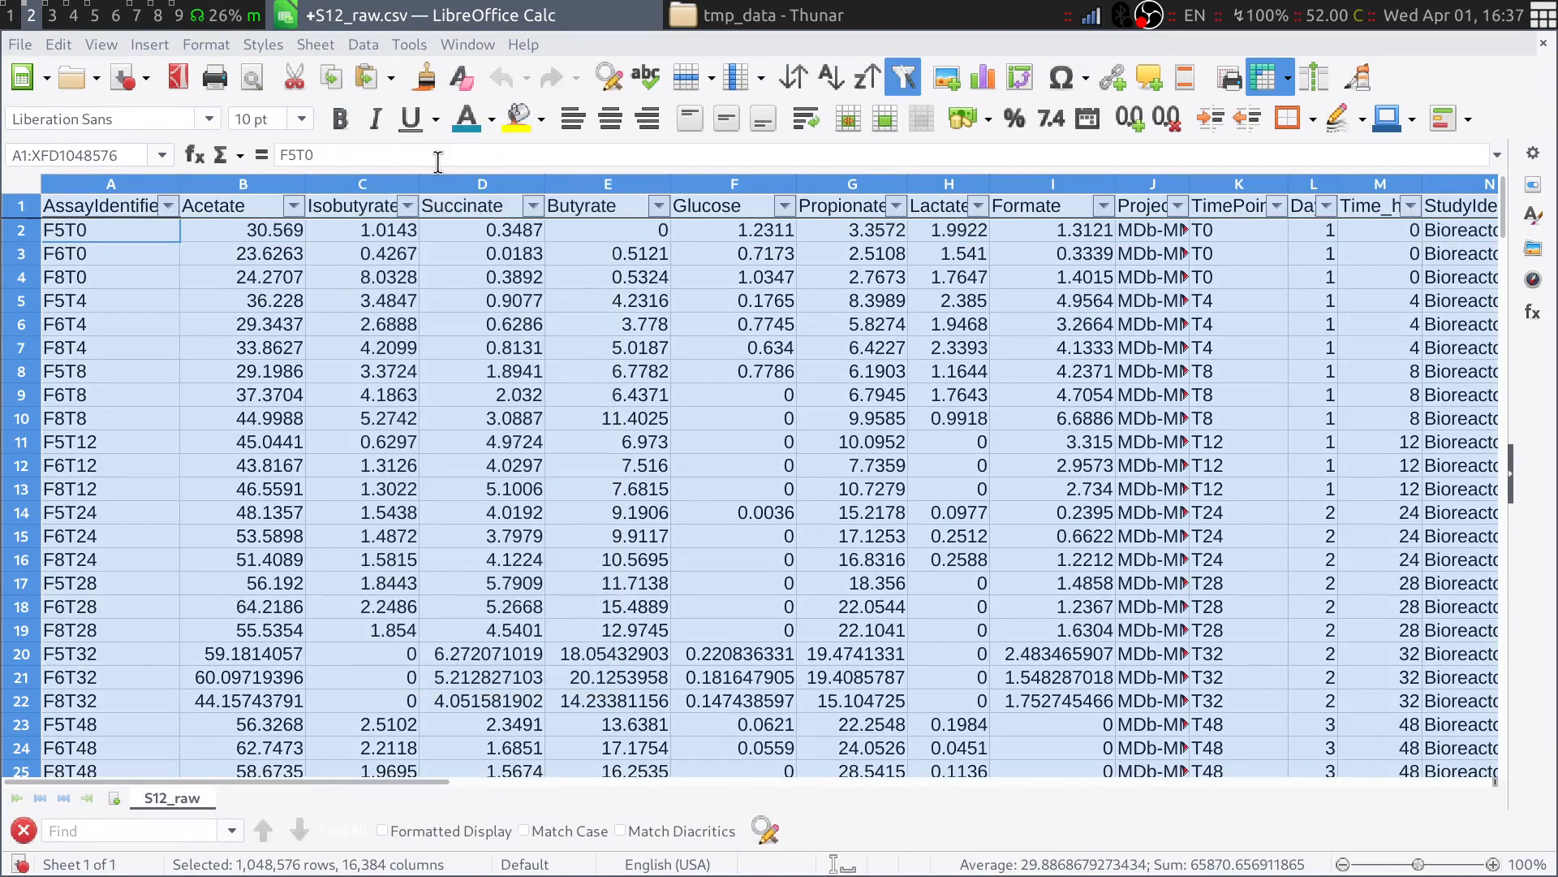
click(169, 246)
click(154, 206)
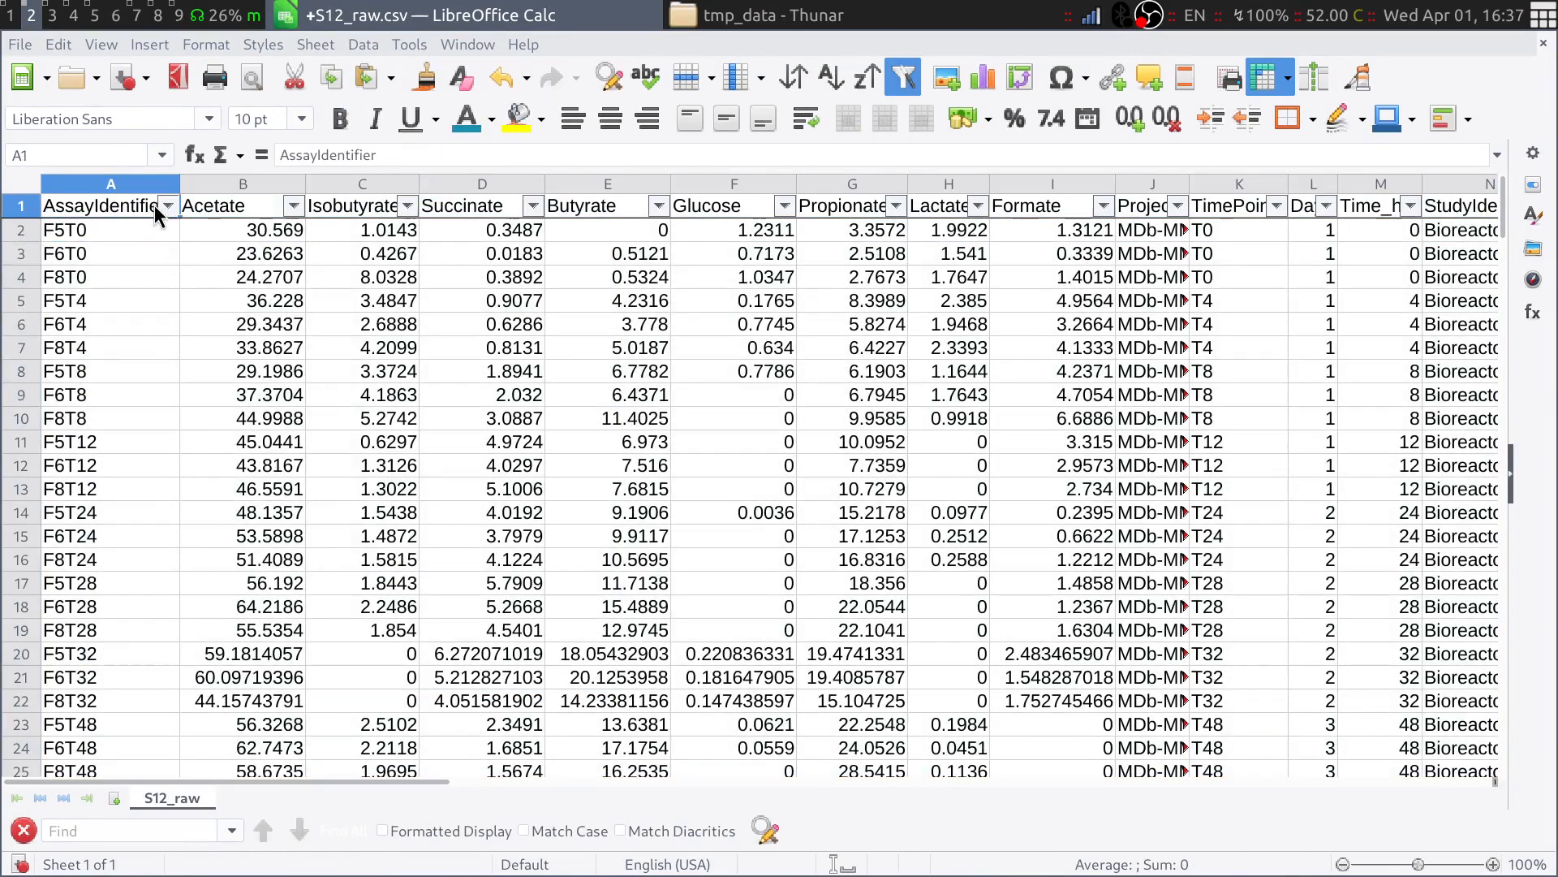
click(166, 206)
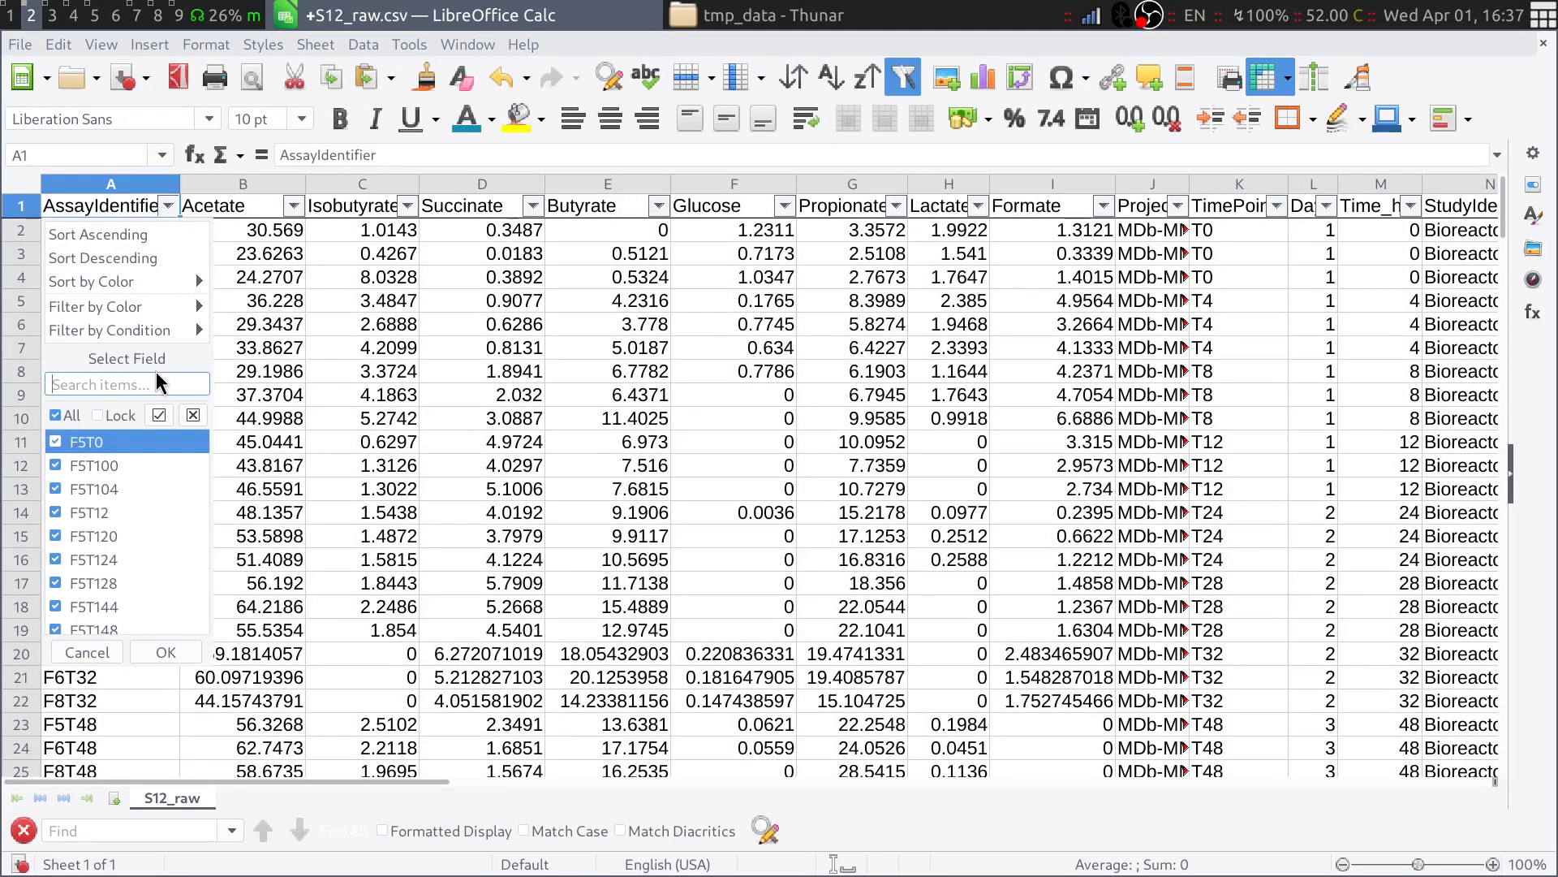
text(f5)
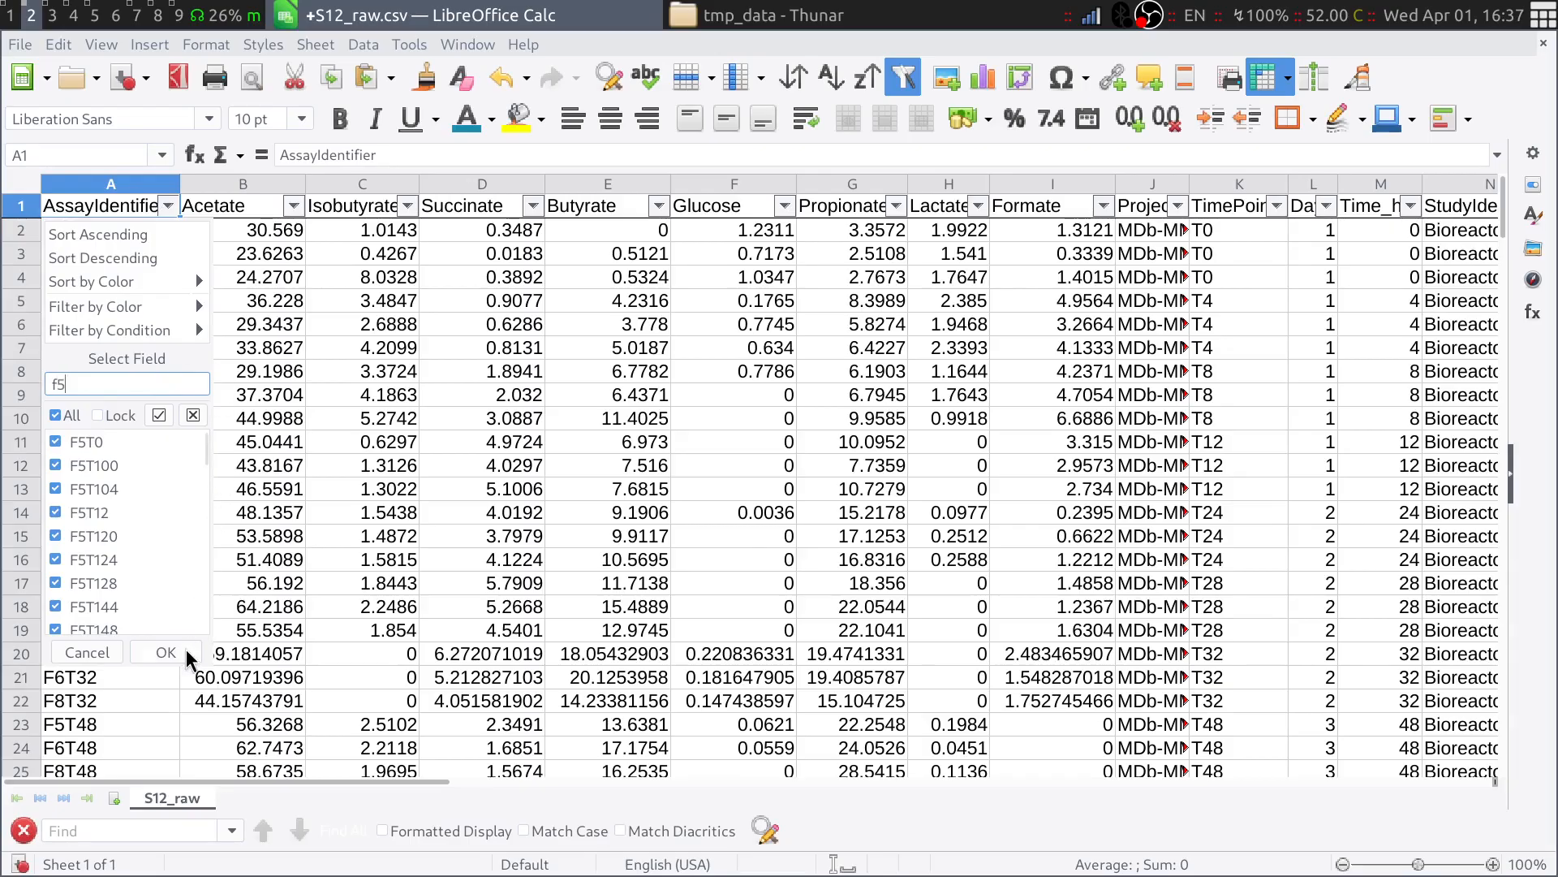
click(166, 653)
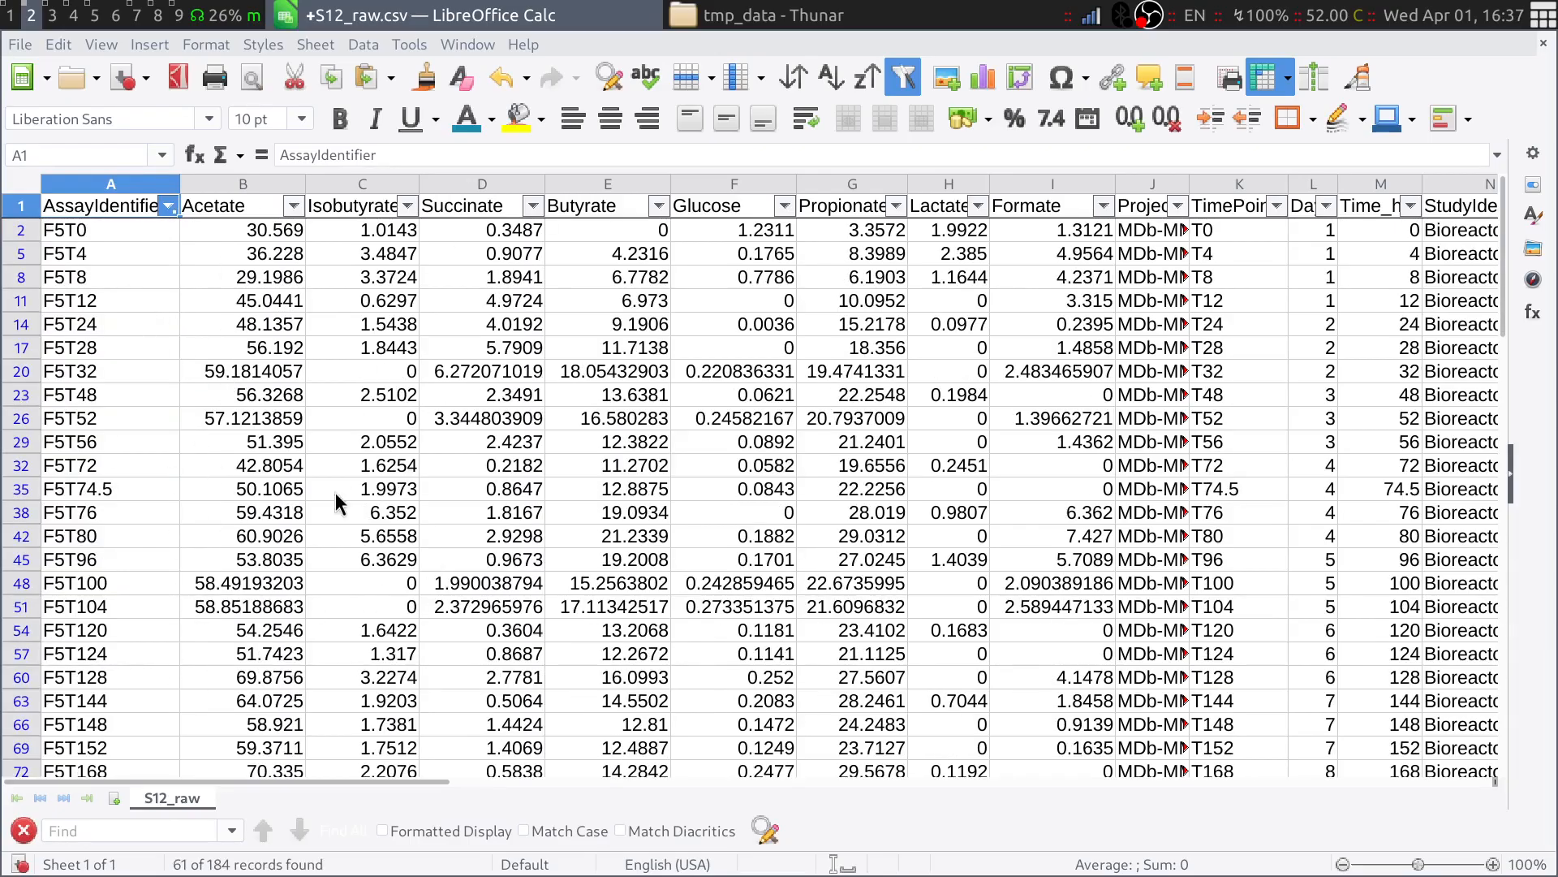
Copy all filtered F5 Acetate values and paste them into the template's acetate column starting at cell J2.
click(227, 231)
scroll(328, 377, down, 2)
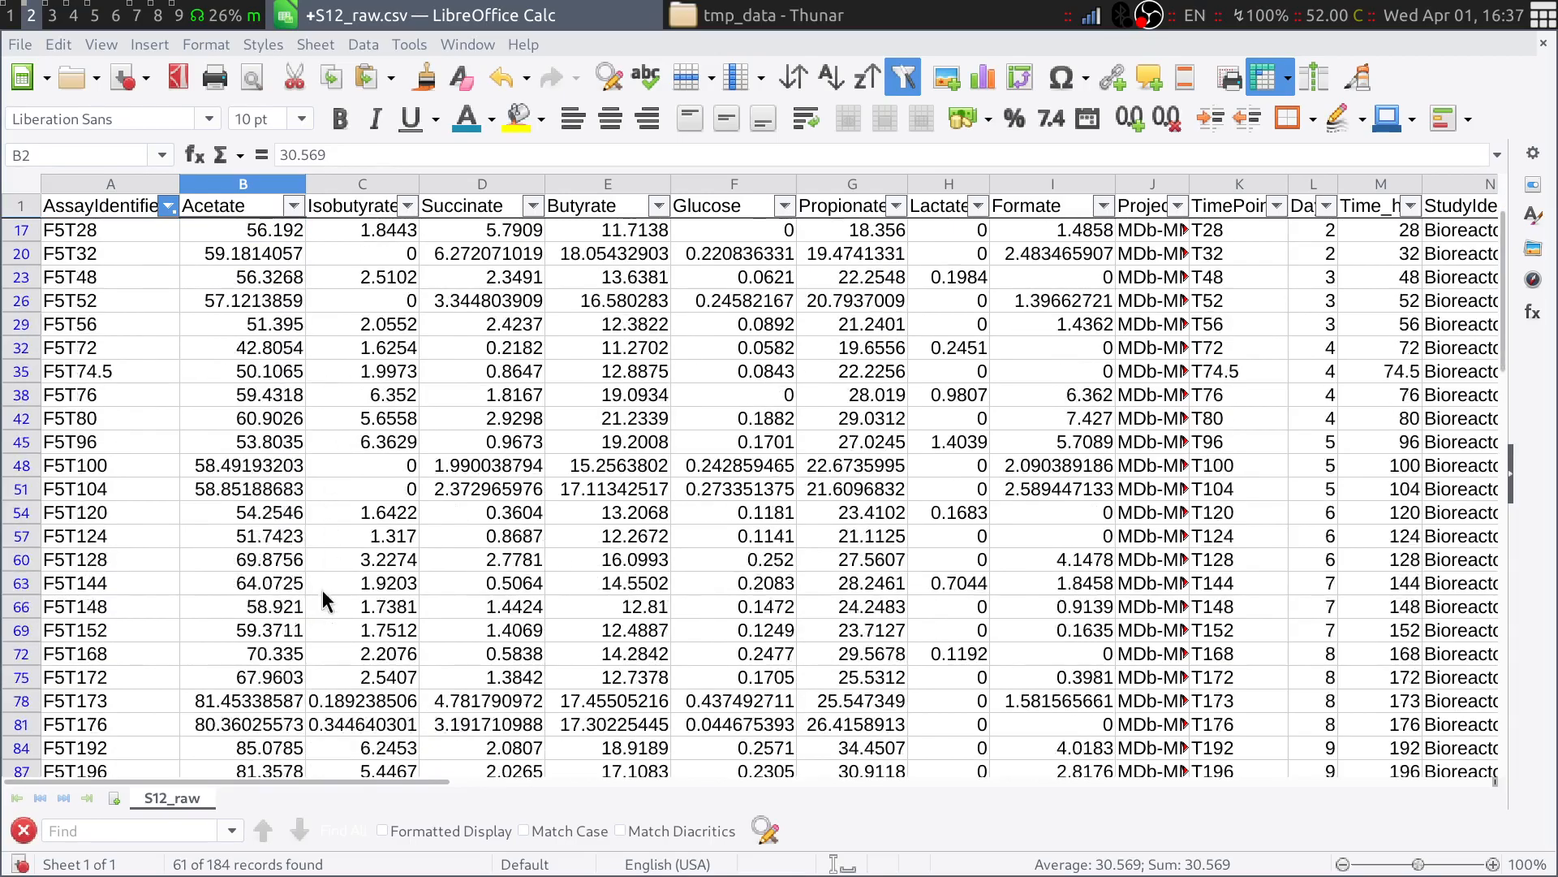
scroll(323, 591, down, 9)
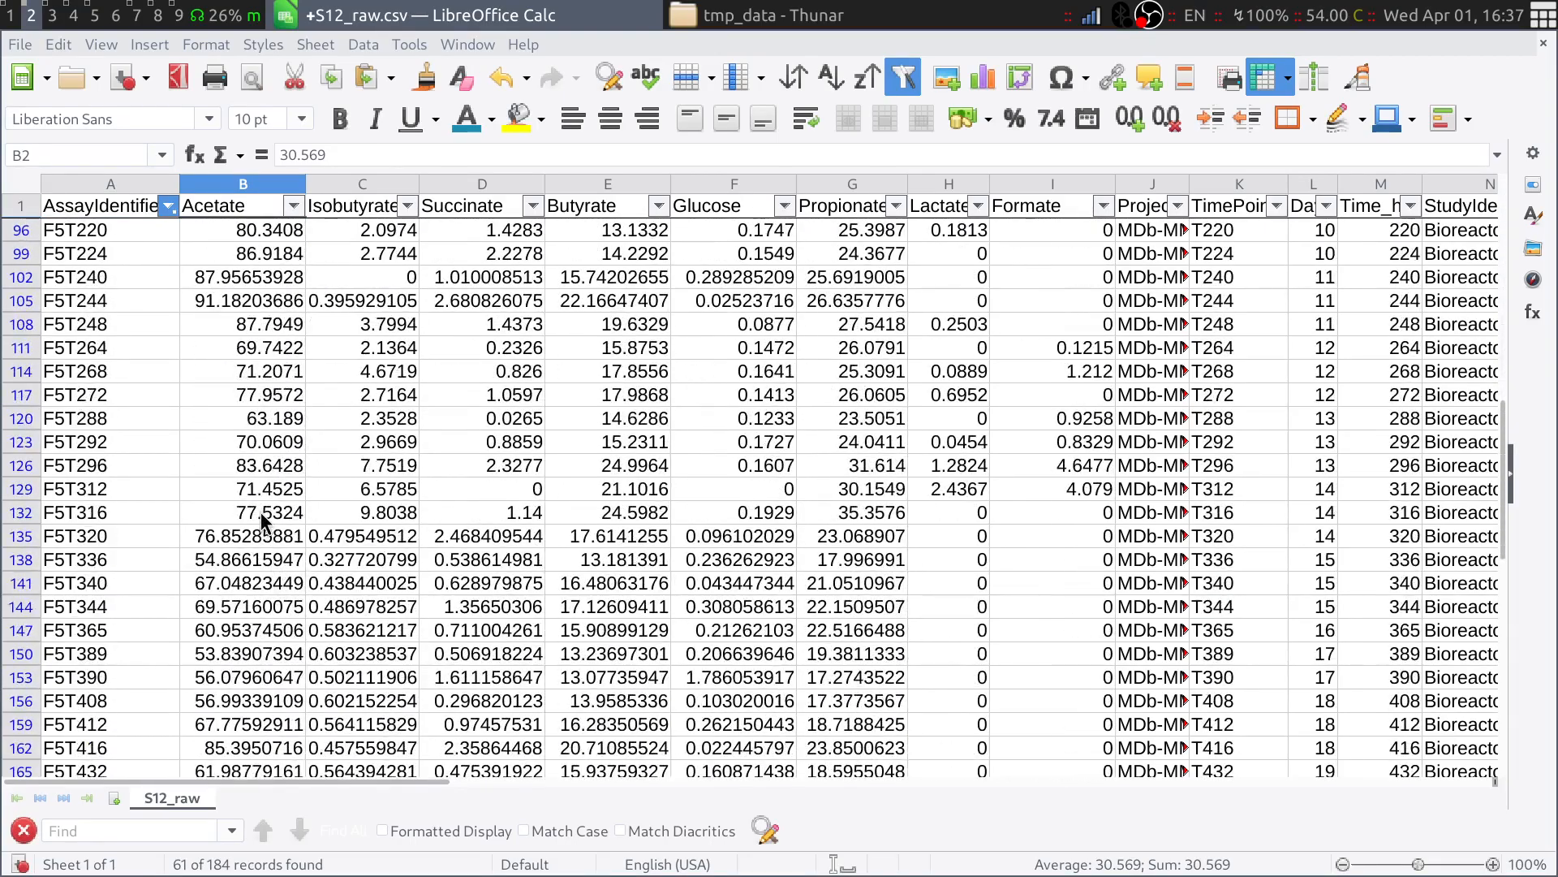
scroll(243, 544, down, 5)
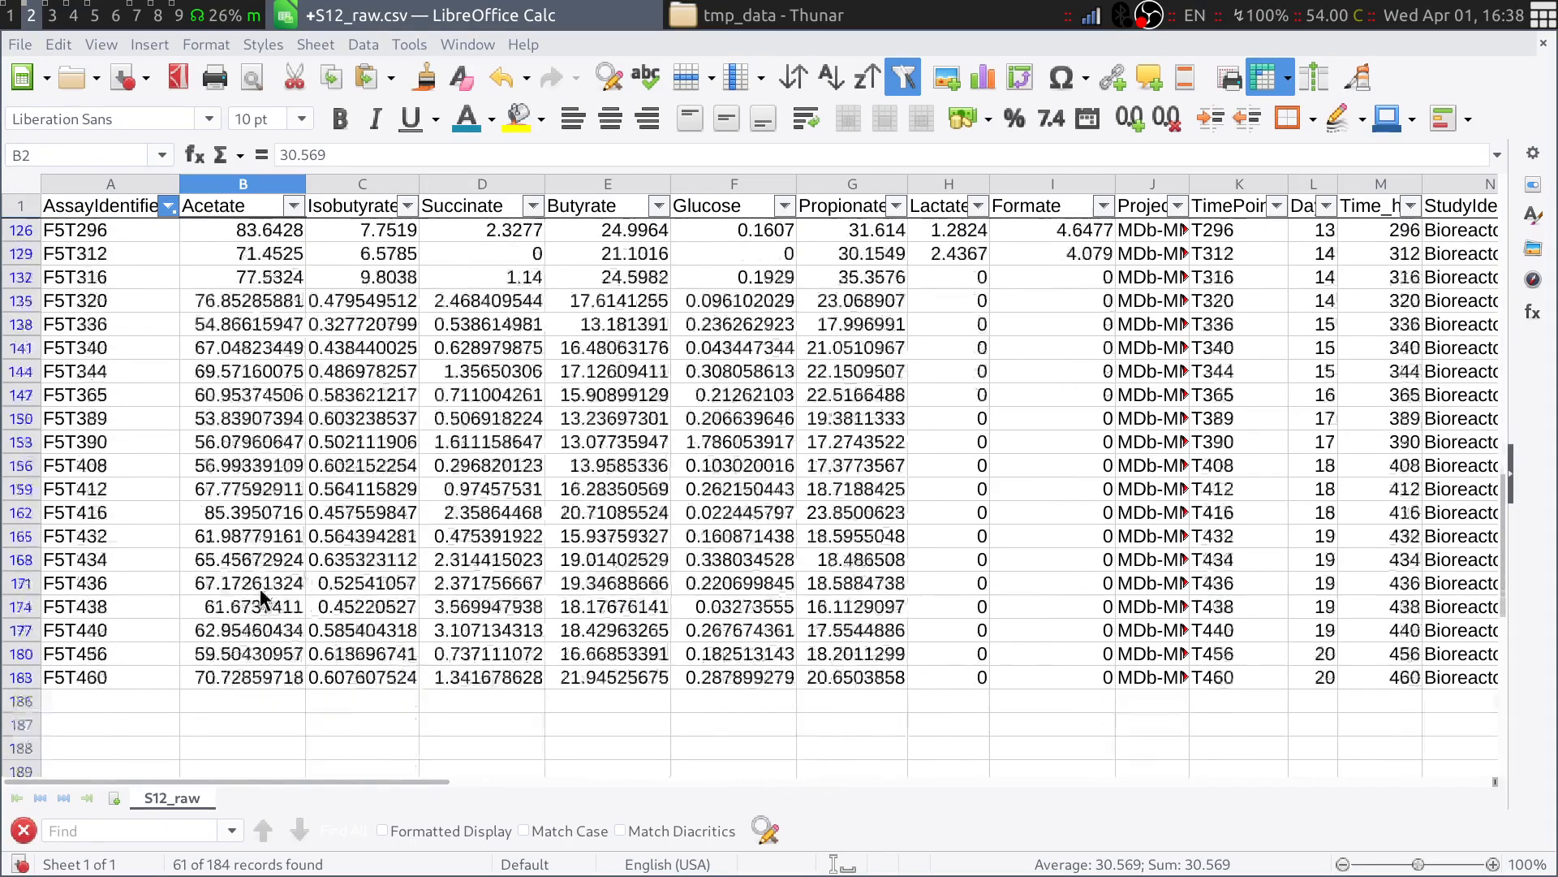
shift+click(245, 548)
key(ctrl+c)
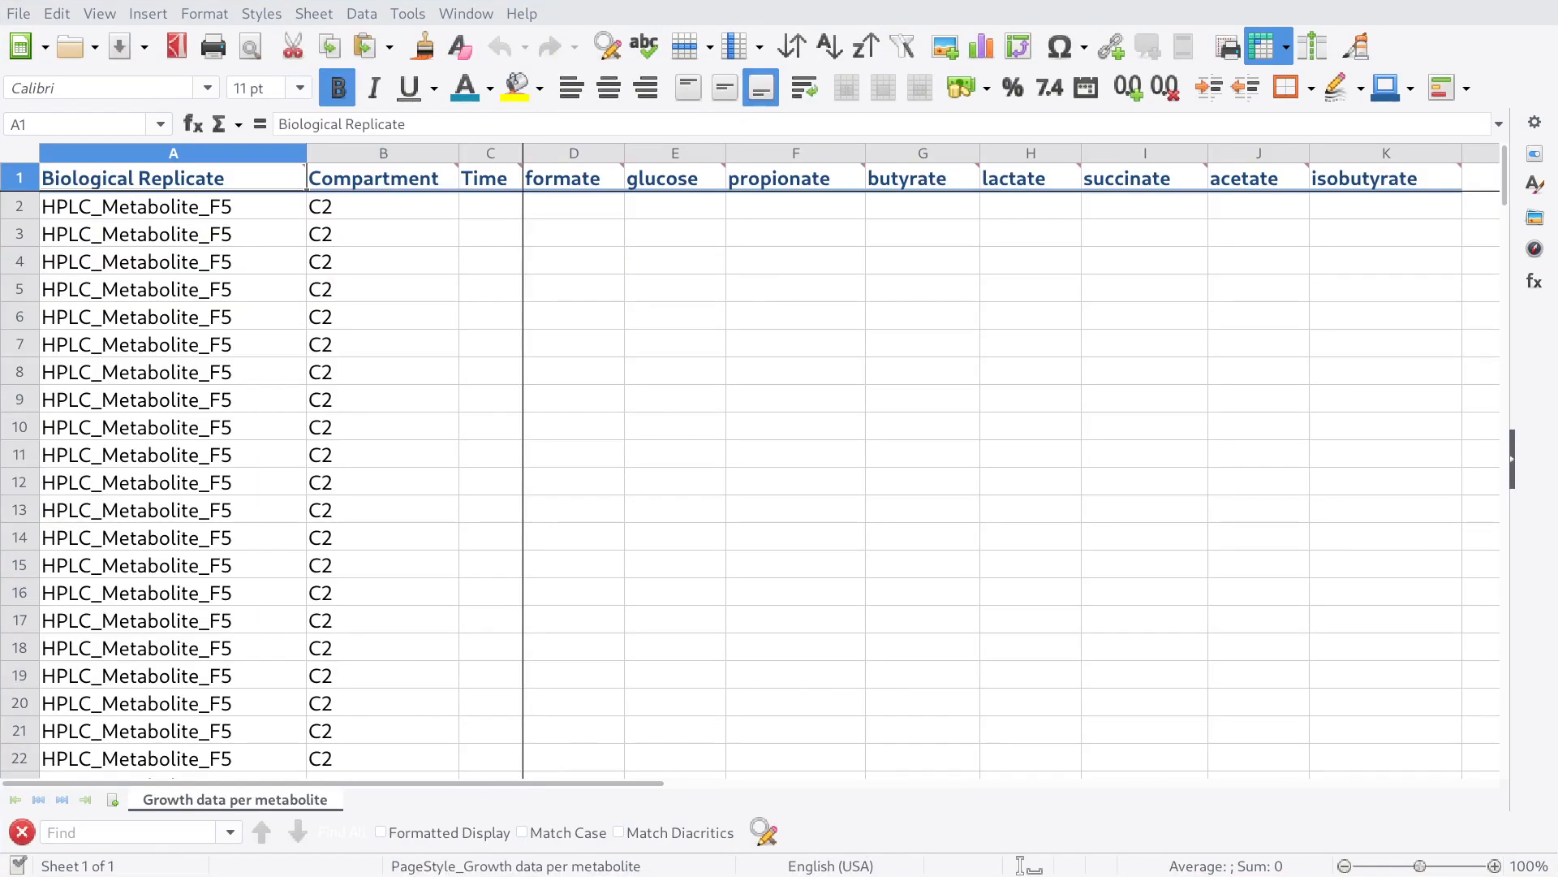
click(1282, 216)
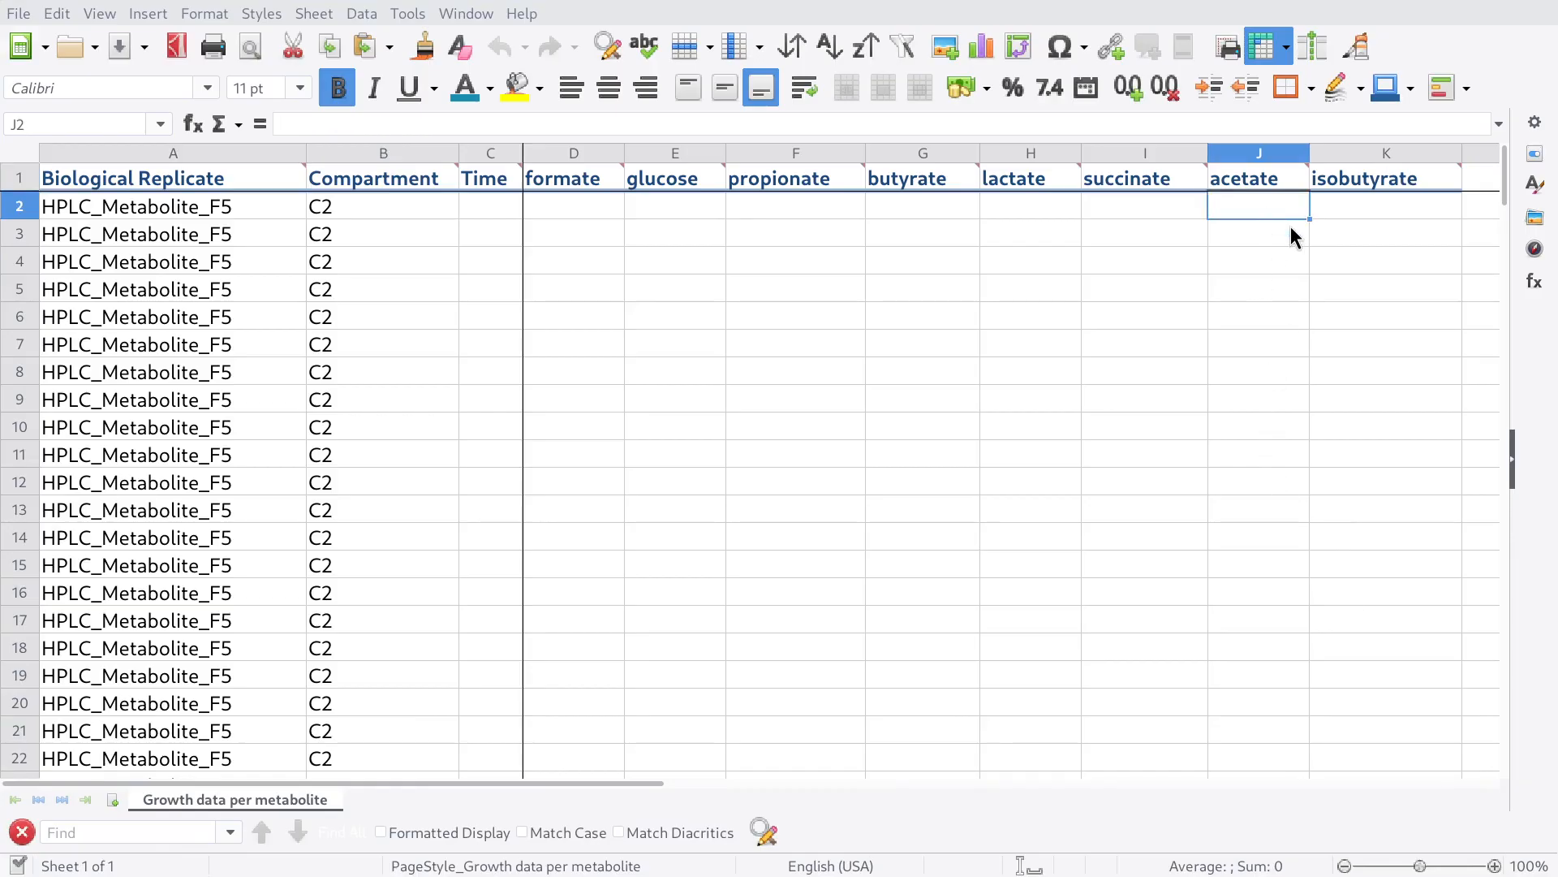
key(ctrl+v)
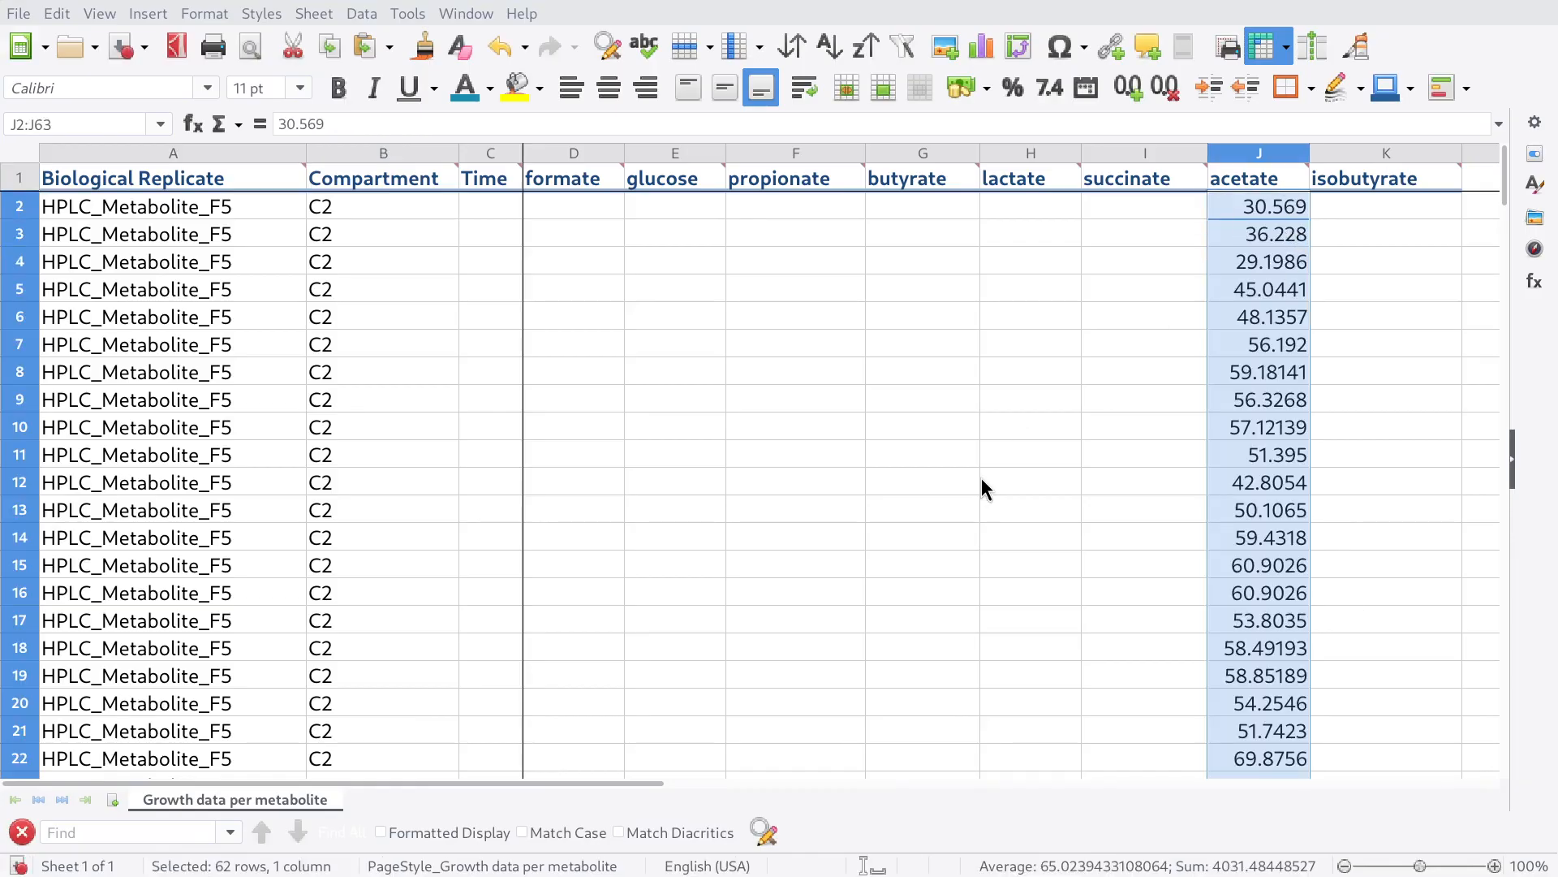
Compare the end of the pasted acetate values with the HPLC_Metabolite_F5 and F6 rows, highlighting row 63.
scroll(992, 469, down, 17)
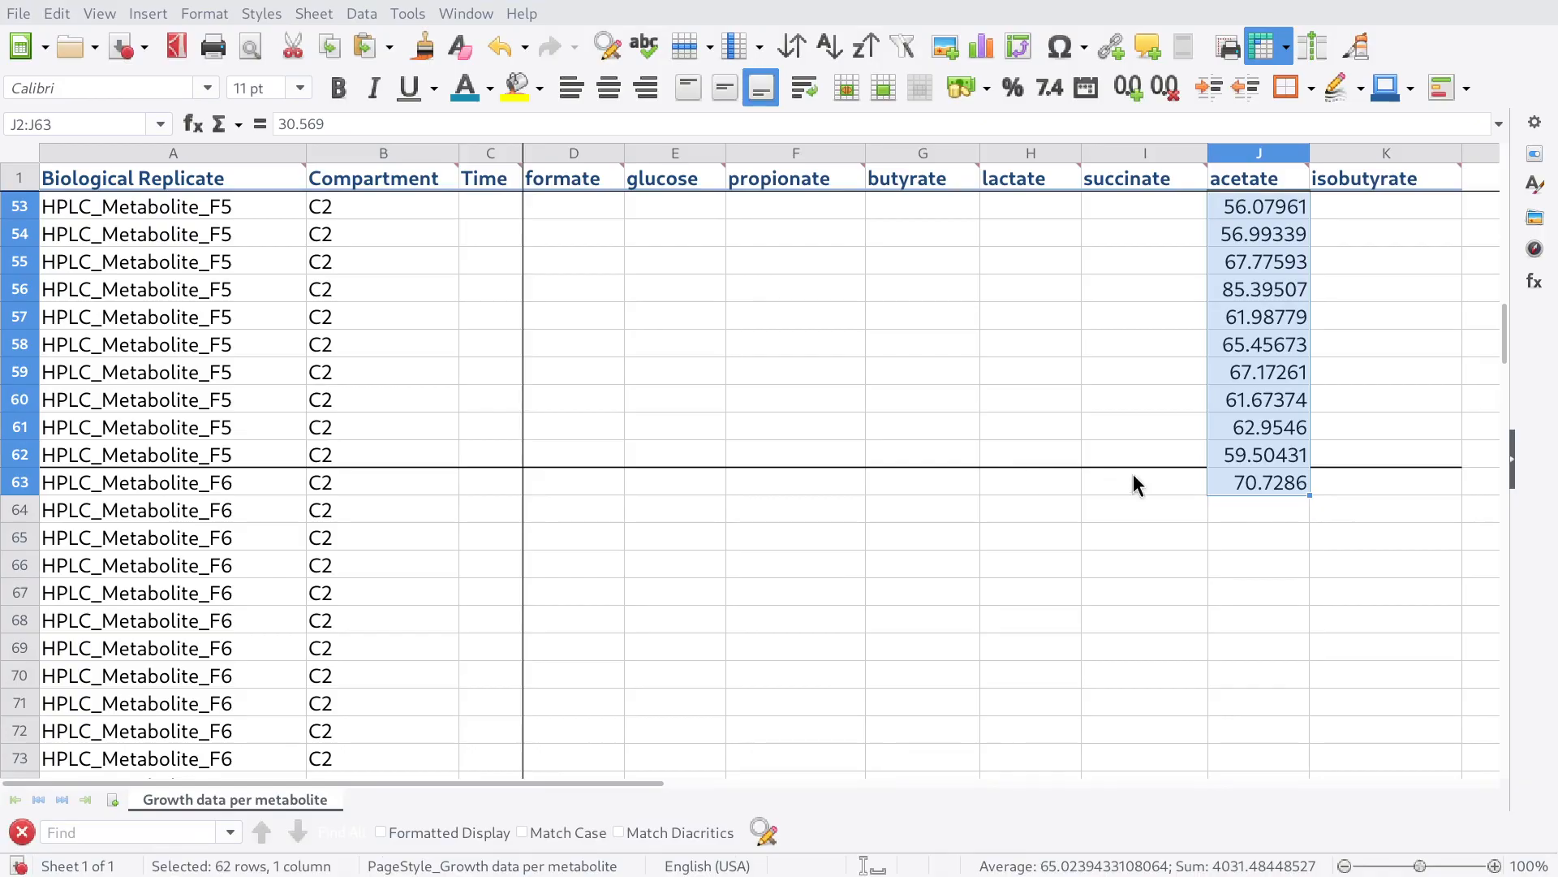
click(19, 487)
click(923, 480)
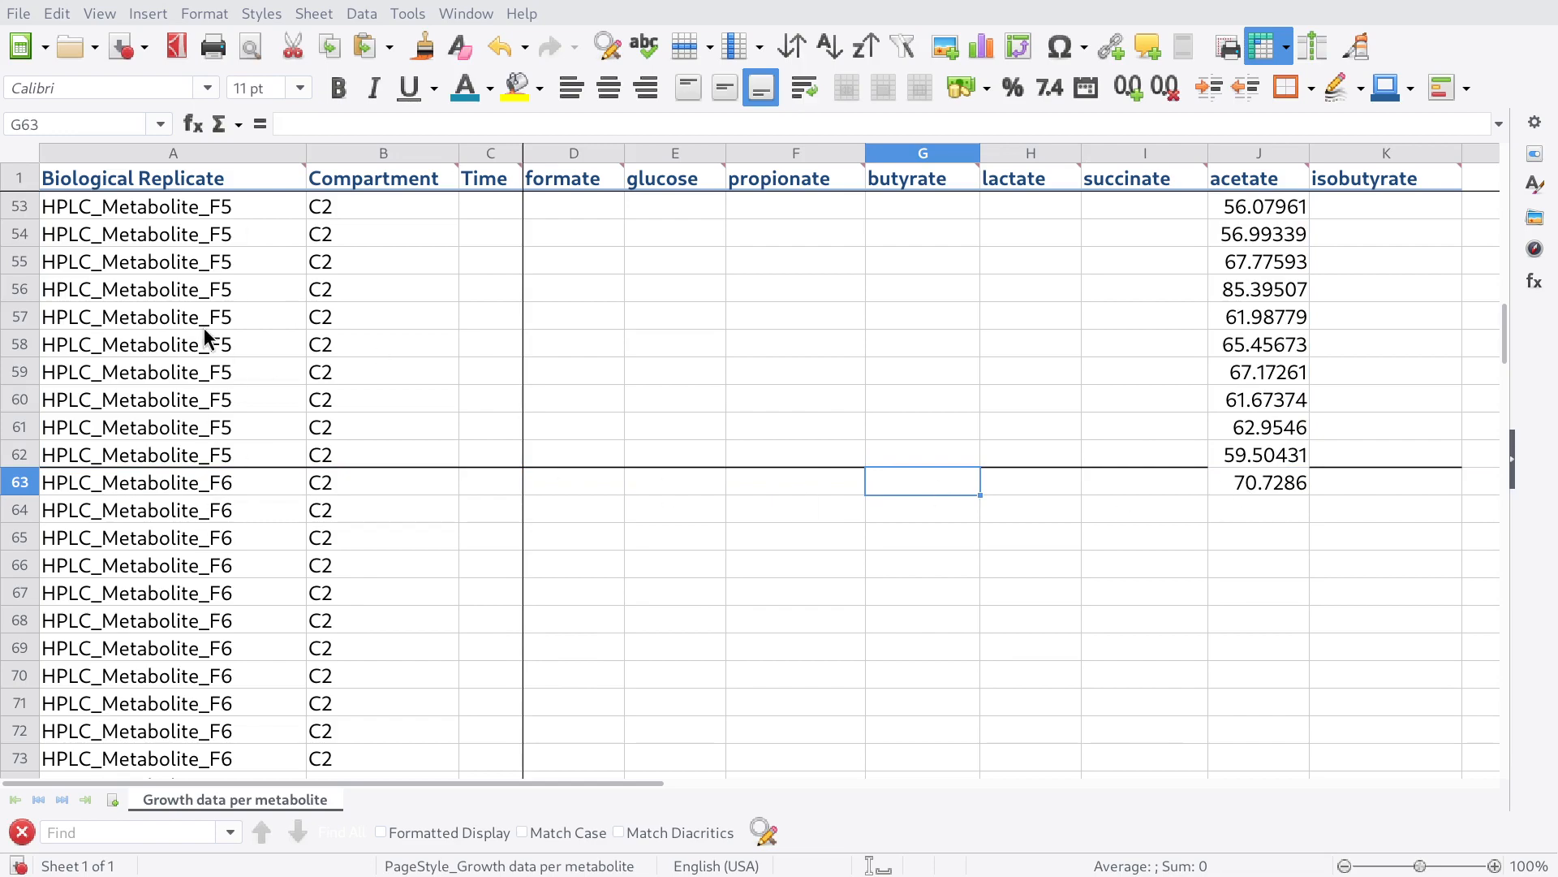
click(1262, 485)
click(18, 487)
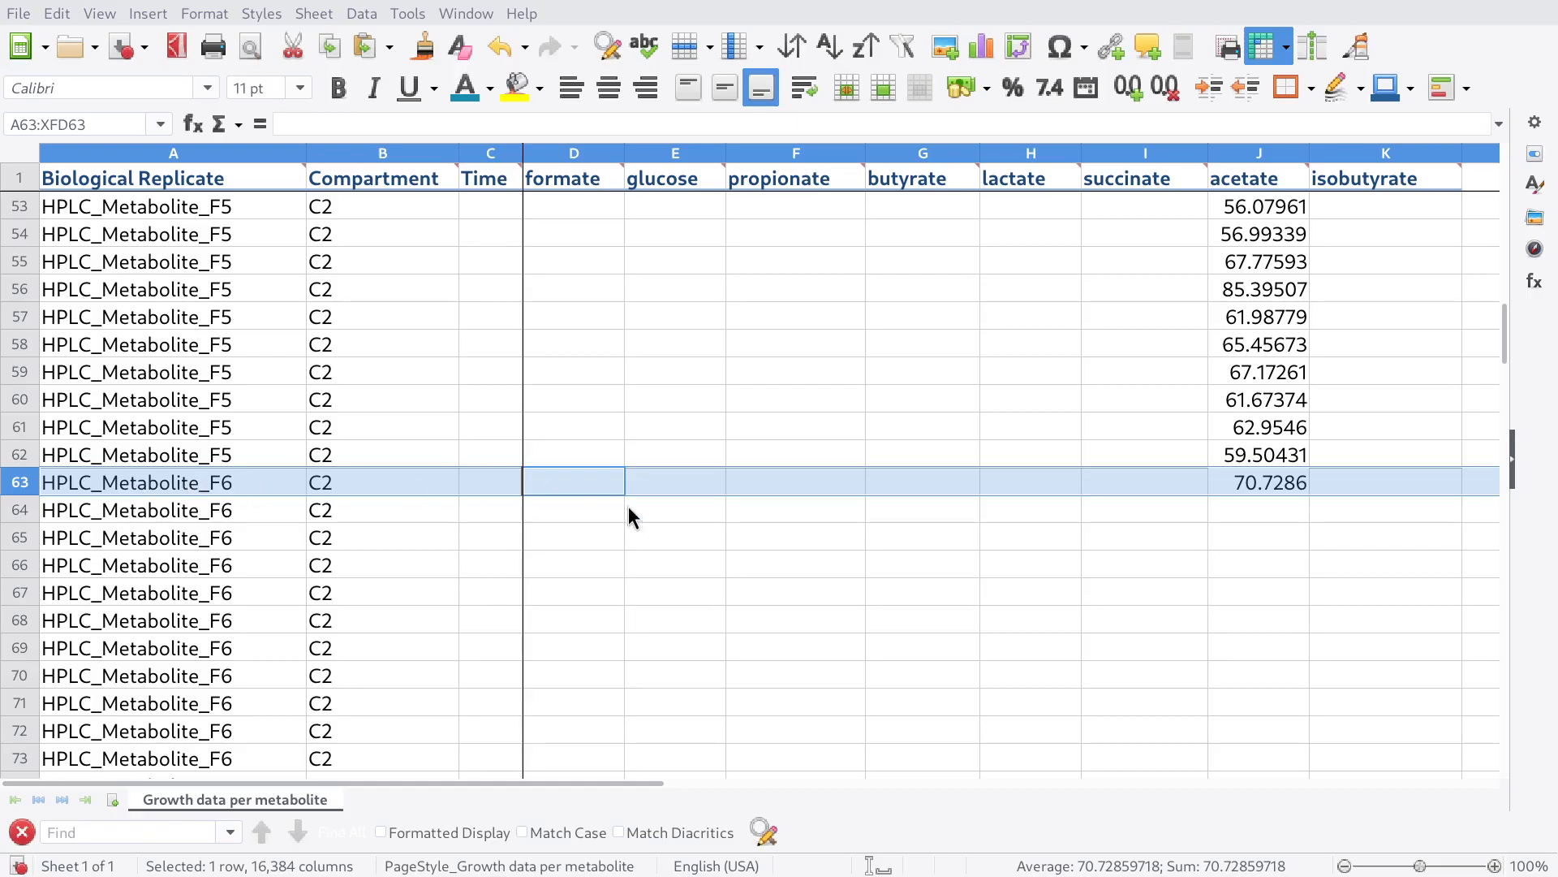
scroll(678, 524, up, 17)
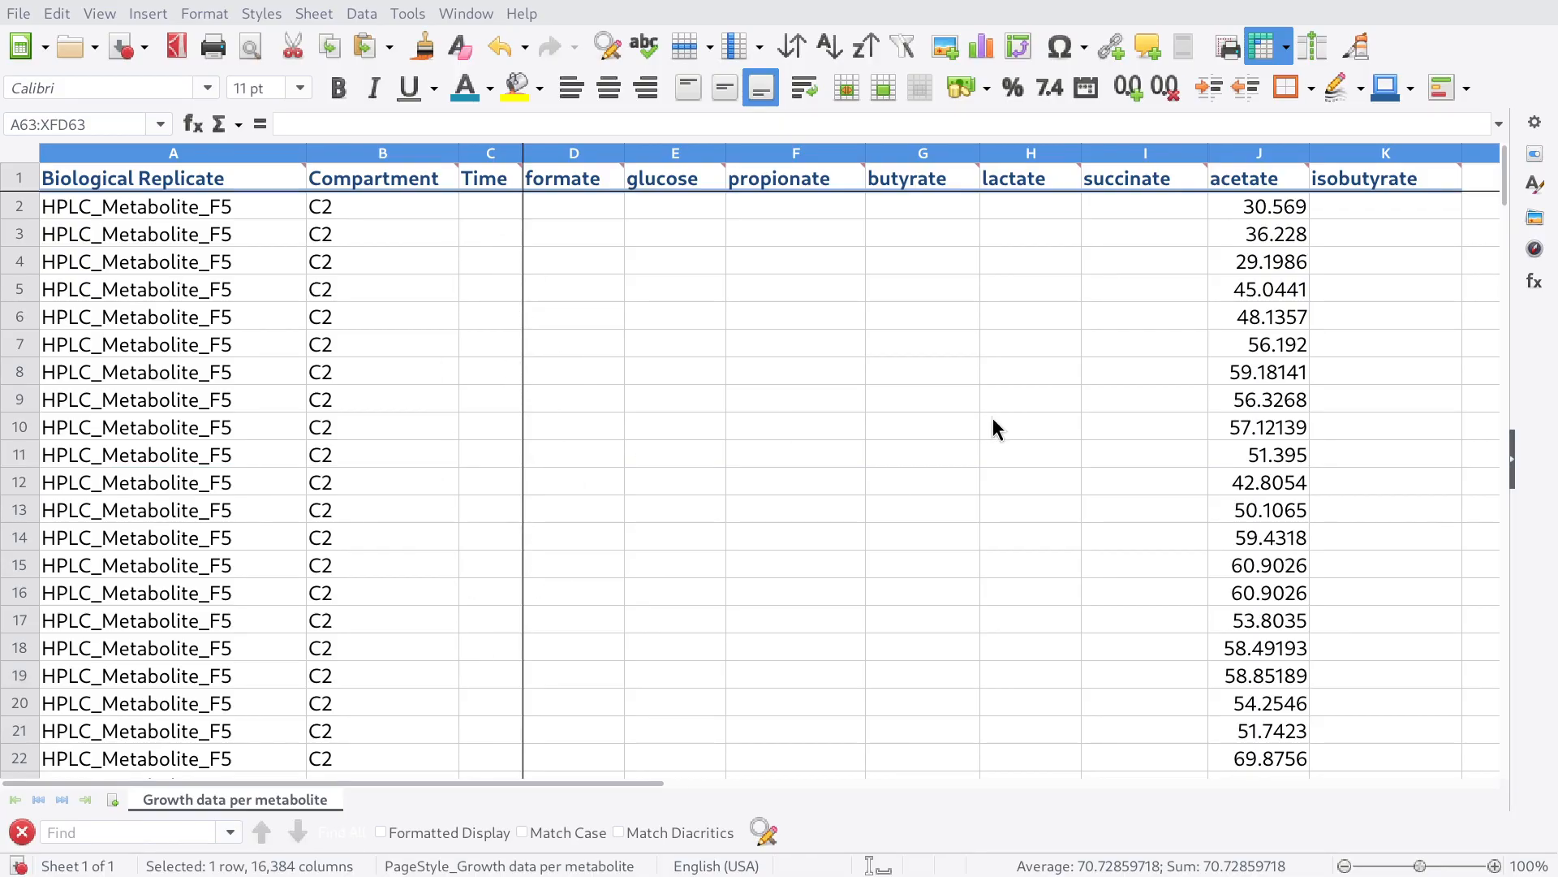
scroll(1025, 426, down, 9)
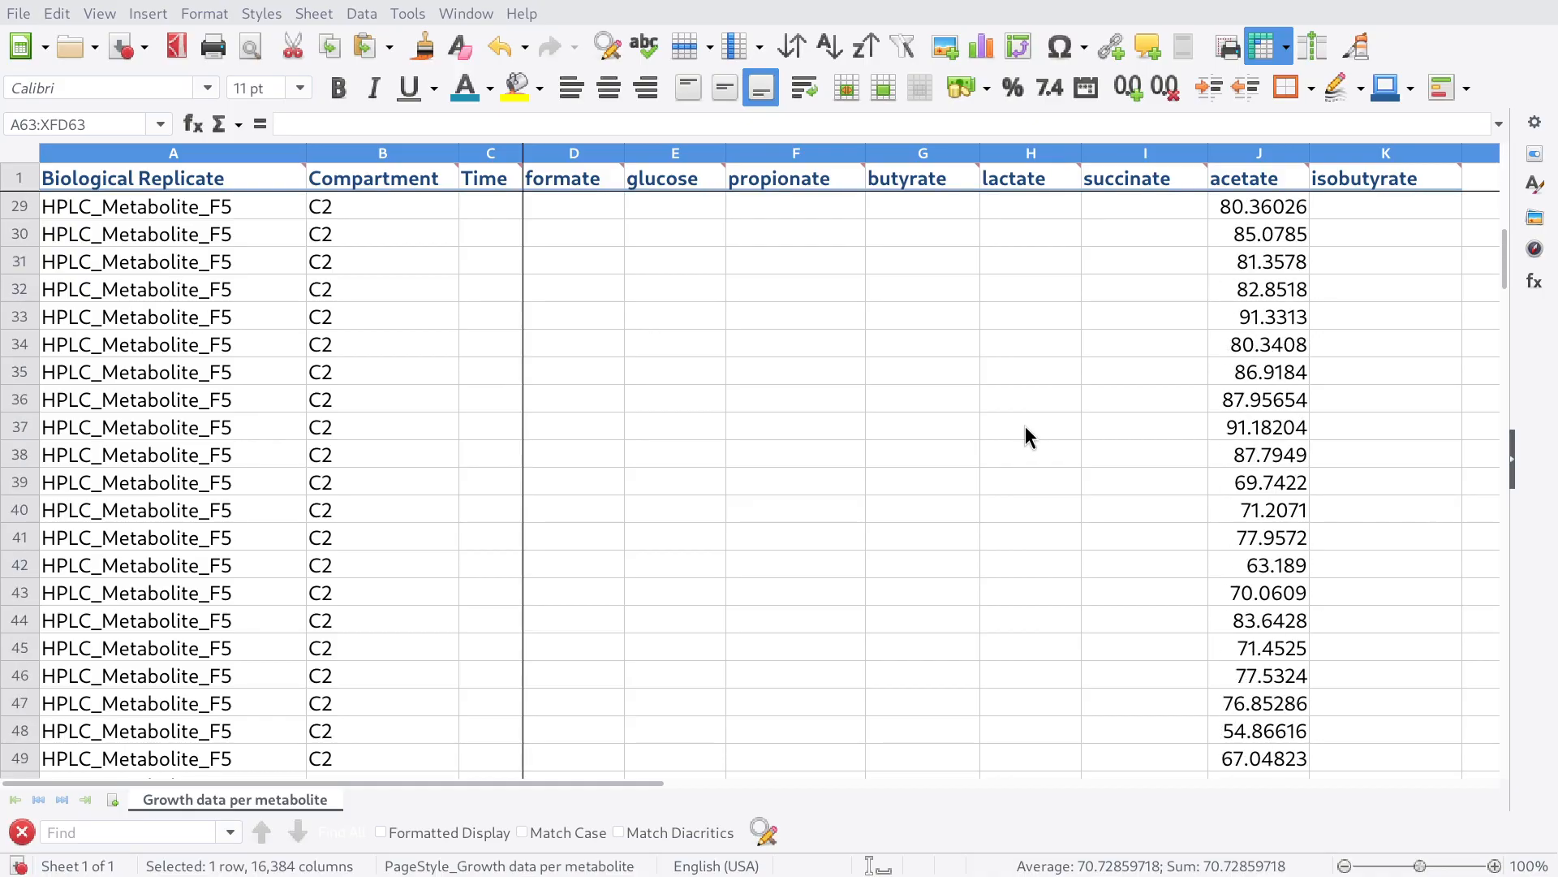
Return to the S12_raw sheet and highlight the F5T80.1 and F5T80 rows to compare their values.
key(super+2)
scroll(363, 411, up, 4)
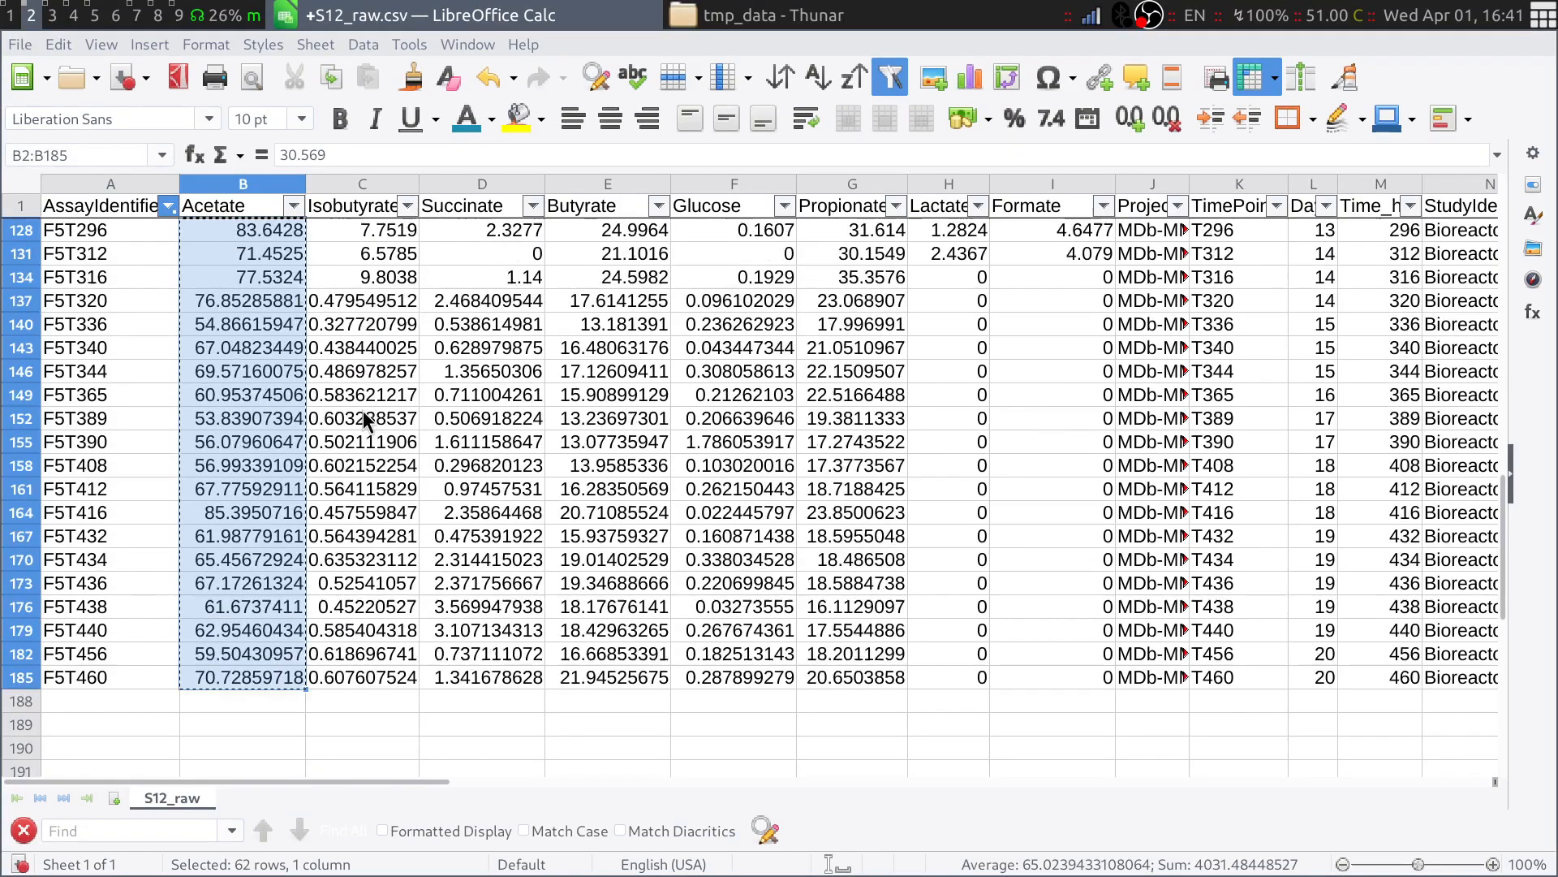
scroll(362, 411, up, 13)
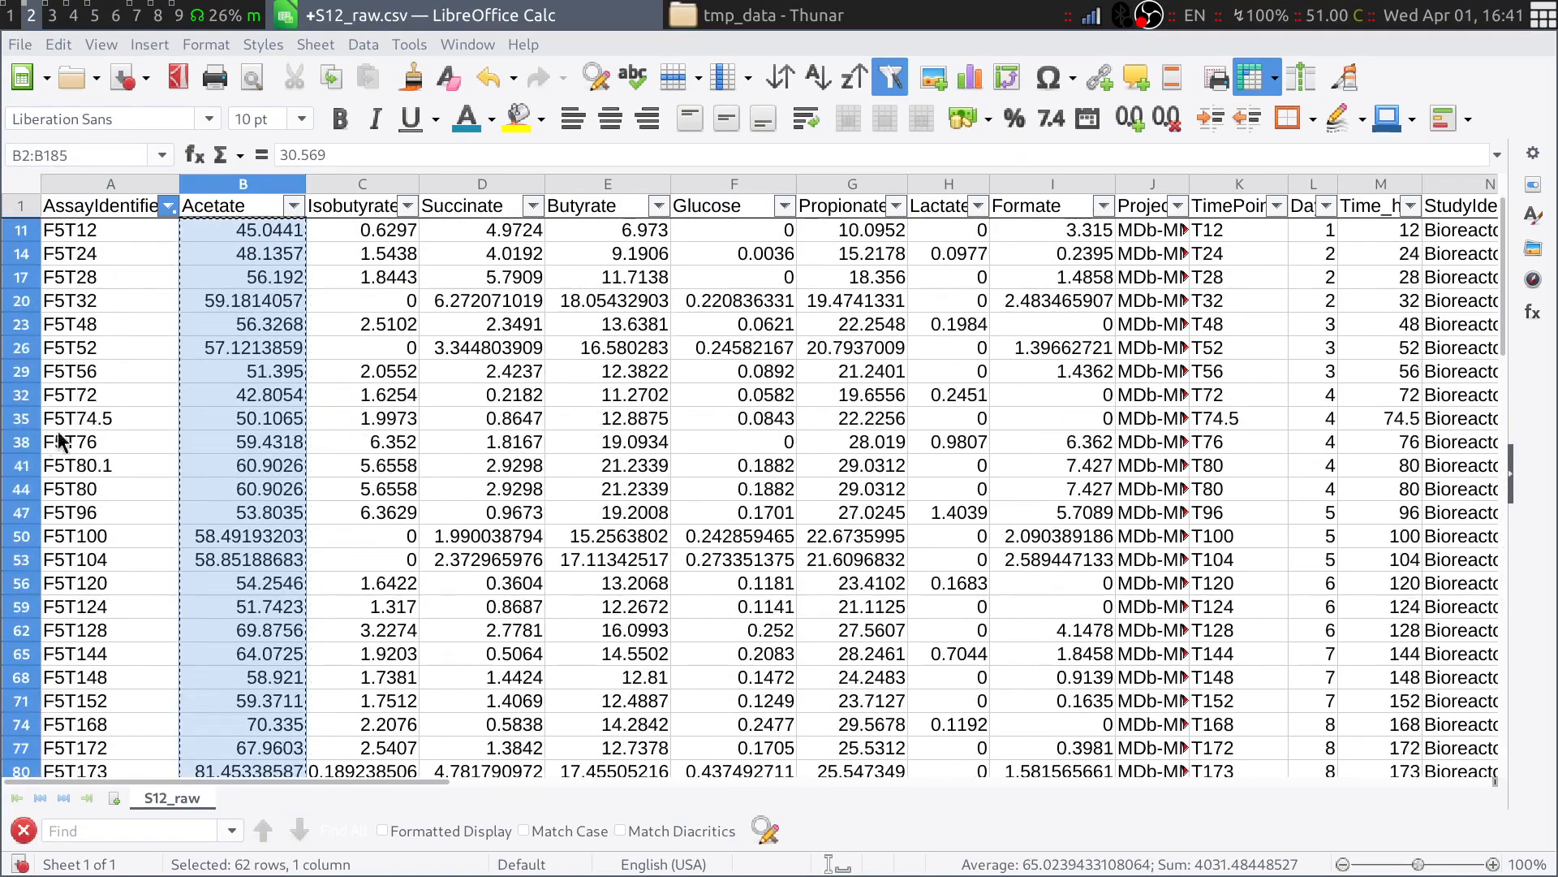
click(21, 466)
shift+click(21, 489)
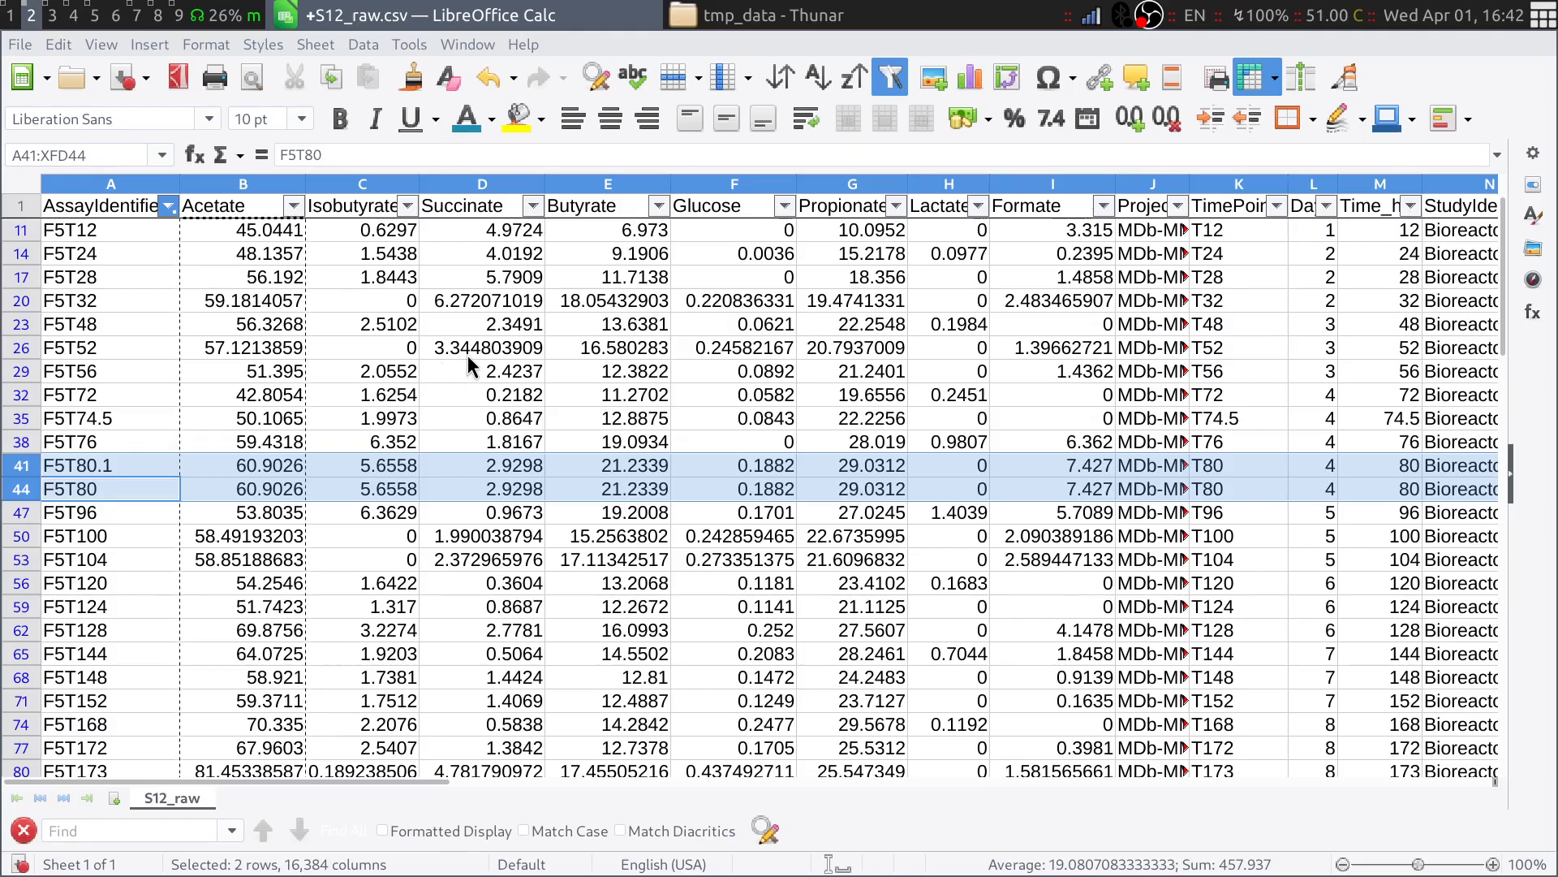
Close template_data-5.xlsx without saving its changes and review the data template and spreadsheet upload section in µGrowthDB.
key(super+1)
key(ctrl+w)
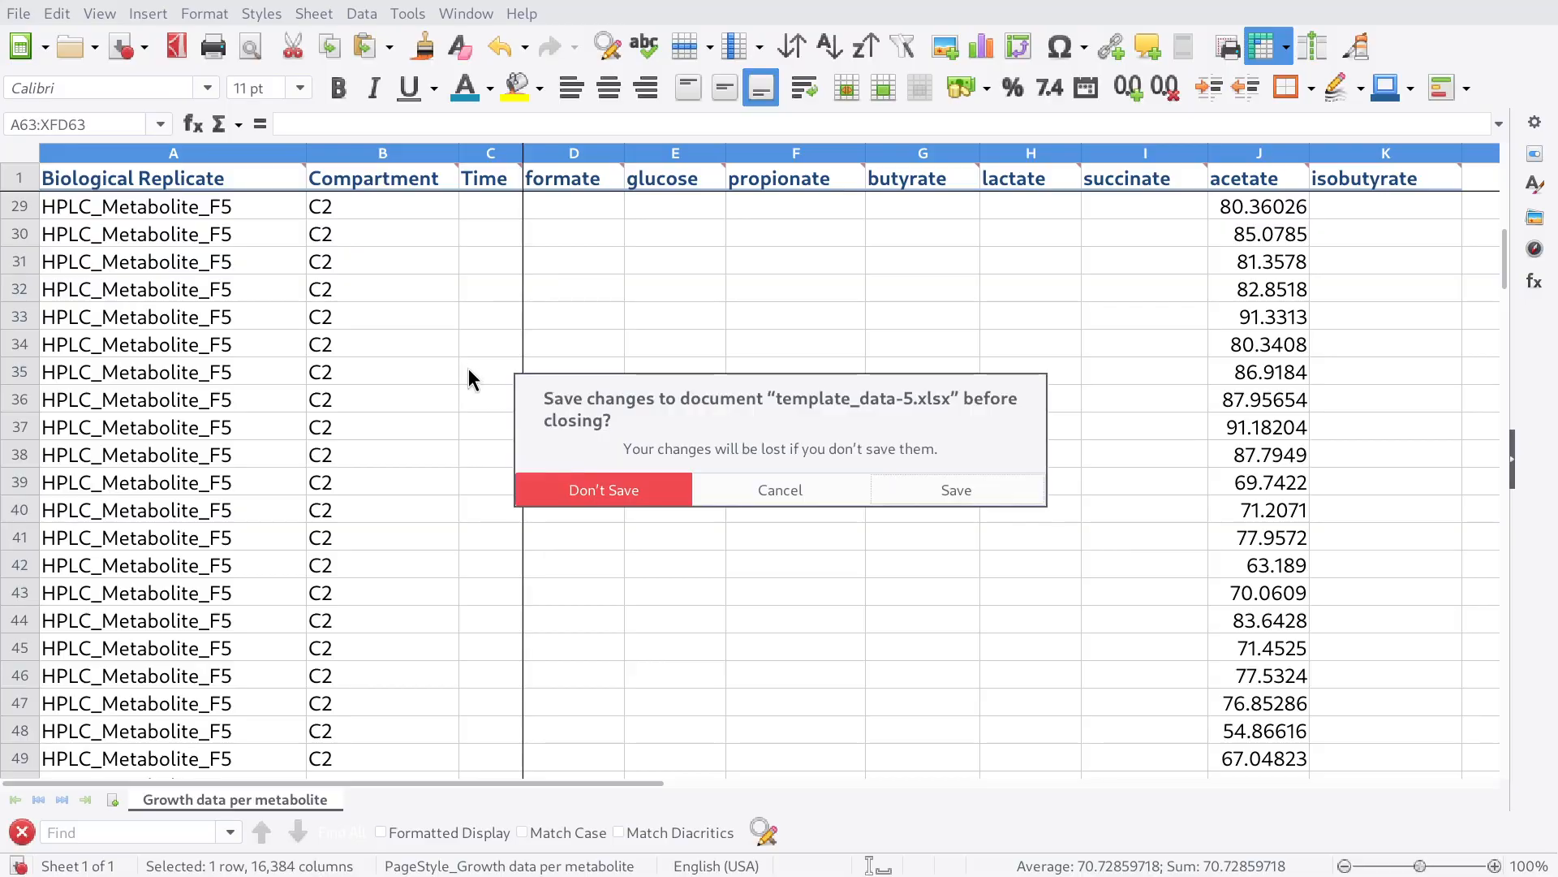
click(583, 487)
scroll(757, 548, down, 2)
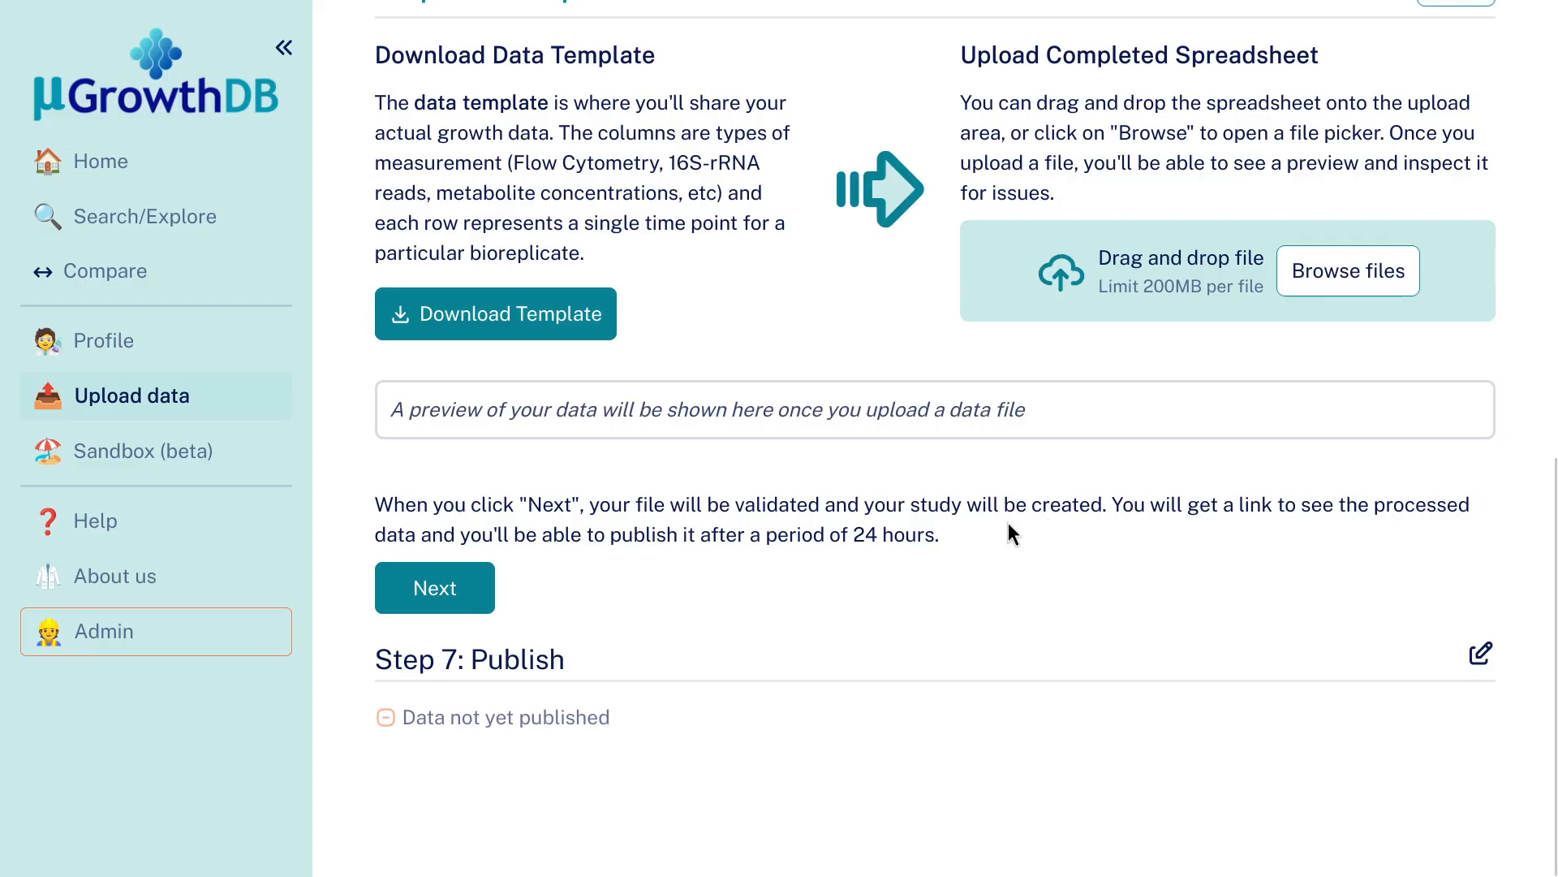
scroll(1008, 523, up, 2)
scroll(864, 510, down, 2)
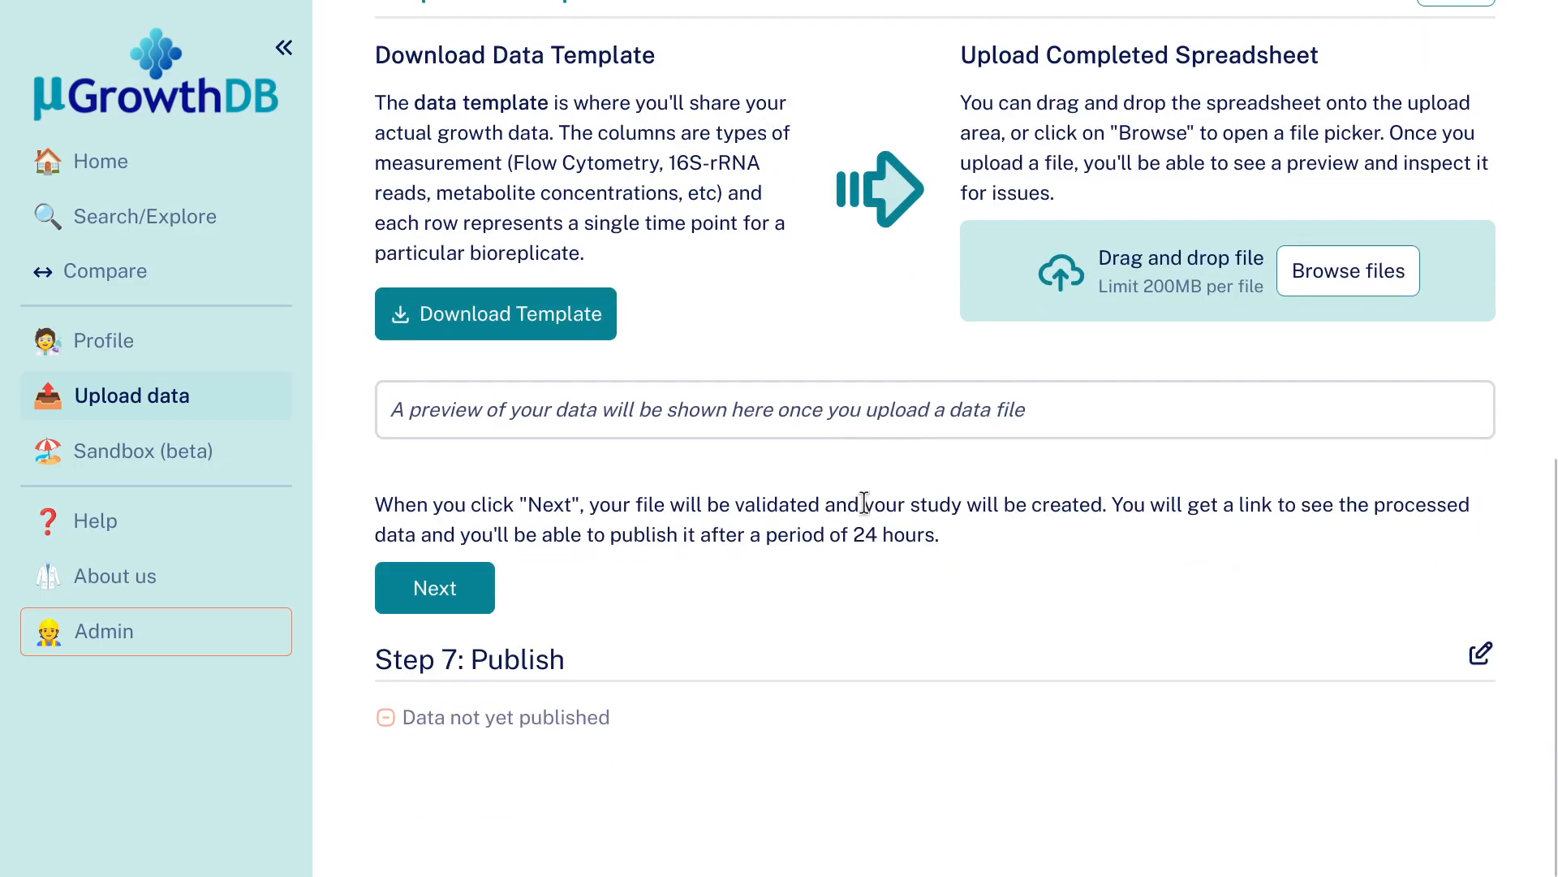